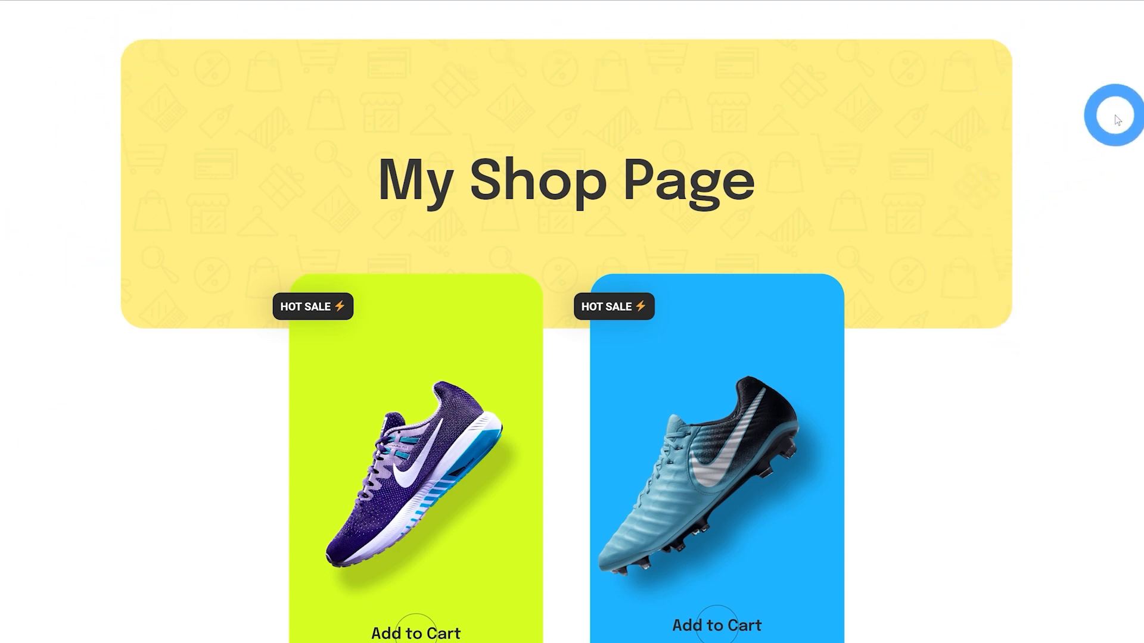
- Examine the finished shop page, checking the product cards' colors, titles, star ratings and prices
scroll(1137, 95, "down", 3)
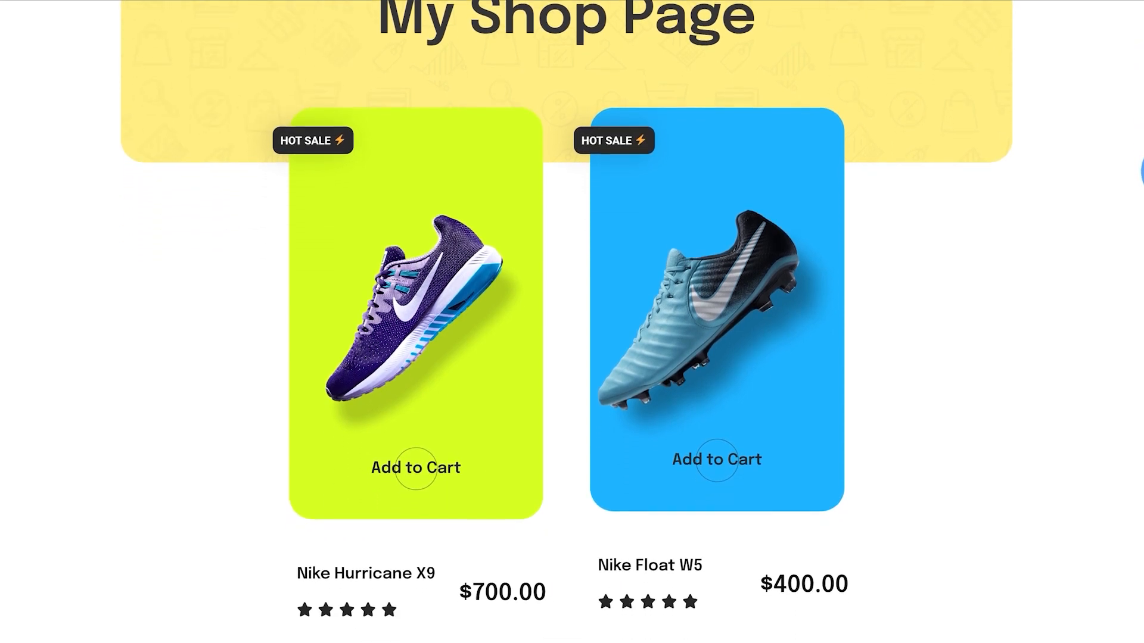
left_click_drag(1141, 178, 1141, 441)
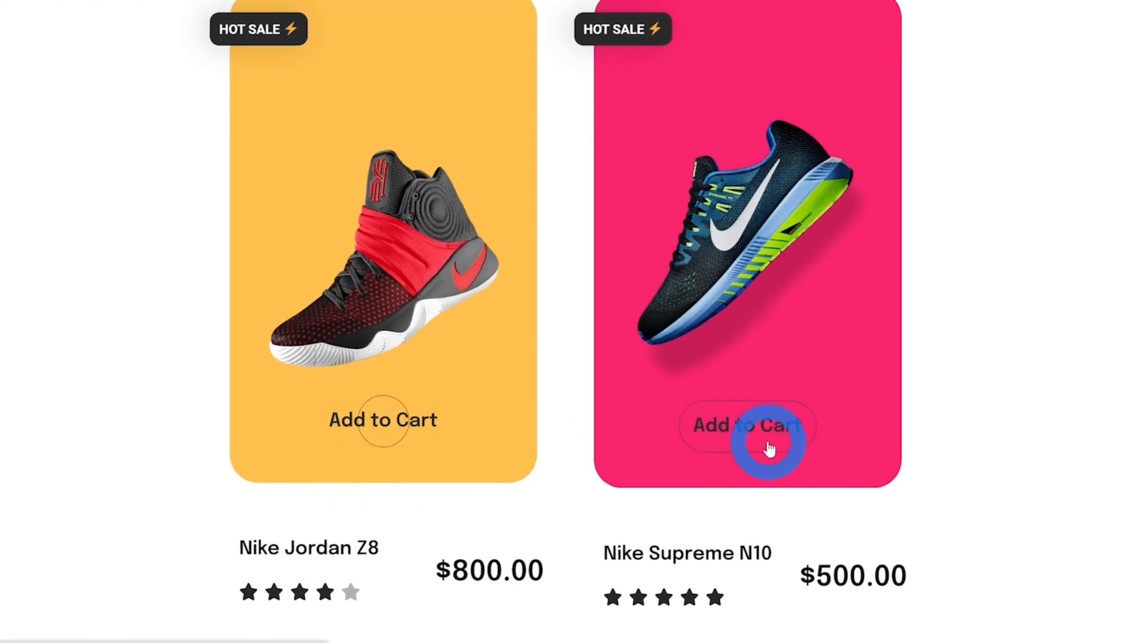
left_click_drag(1142, 569, 1139, 323)
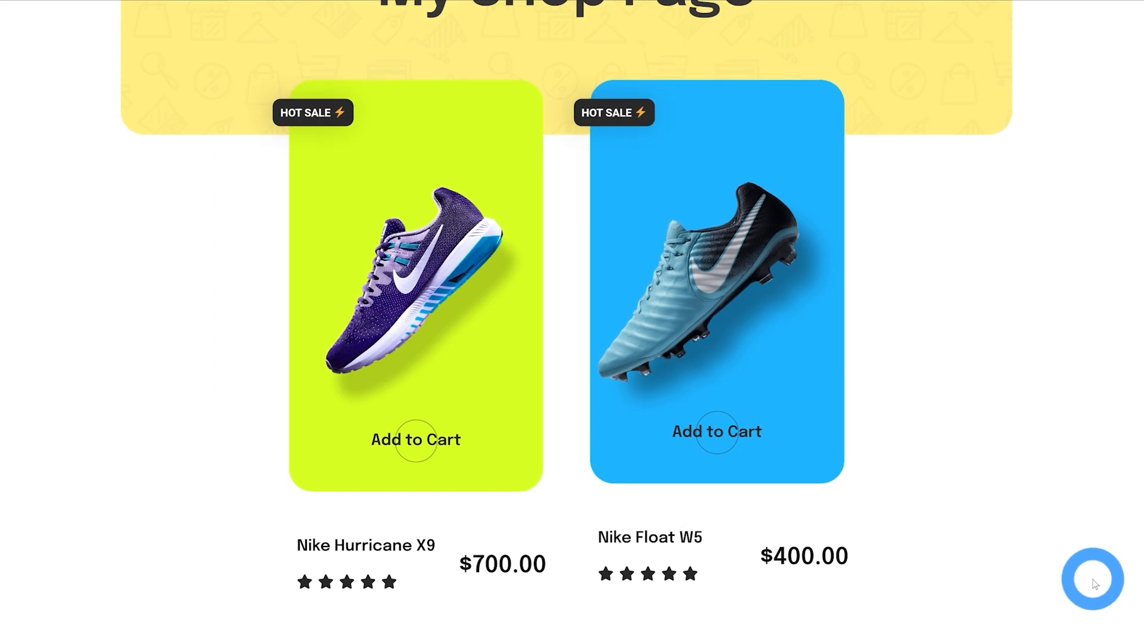
scroll(1137, 288, "down", 6)
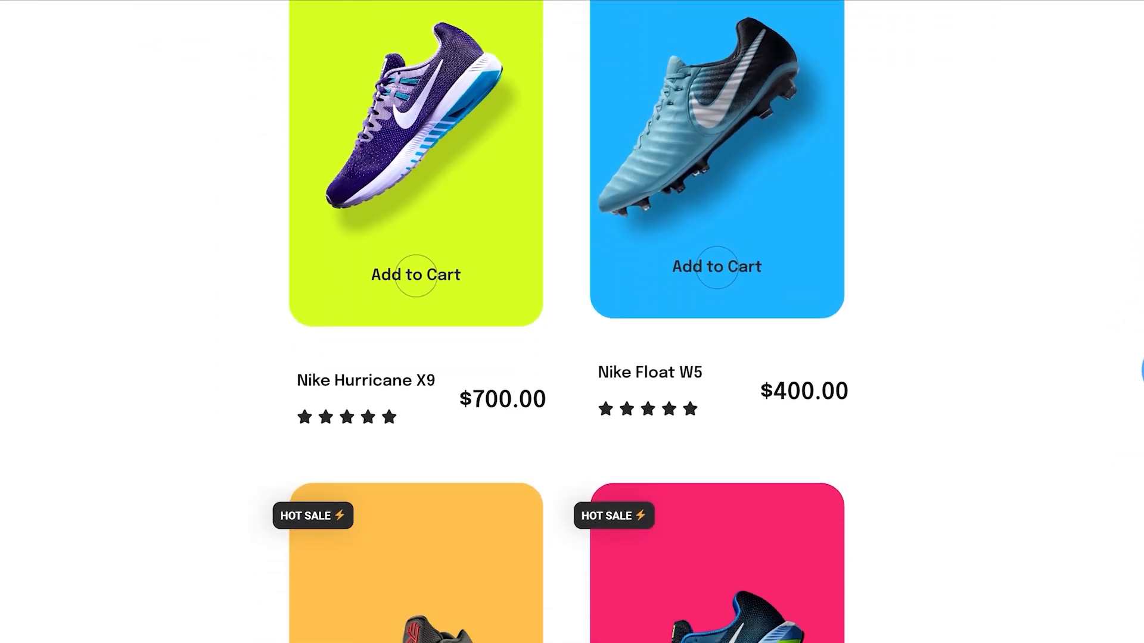
scroll(1138, 489, "down", 3)
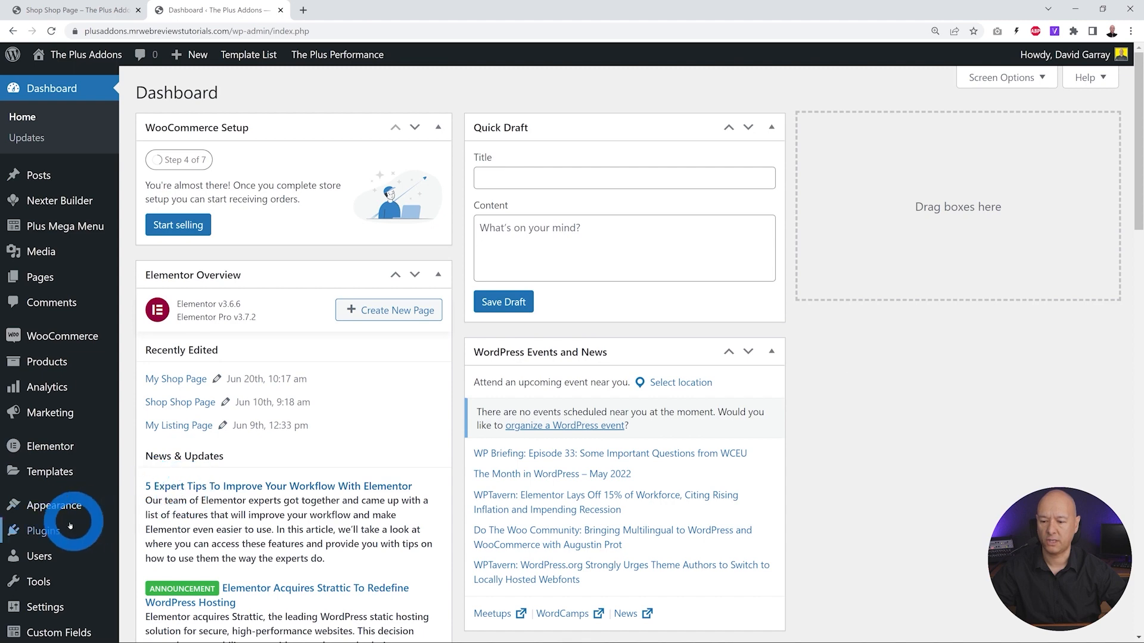
- Open the list of installed plugins and review which ones are active, including Advanced Custom Fields
left_click(45, 531)
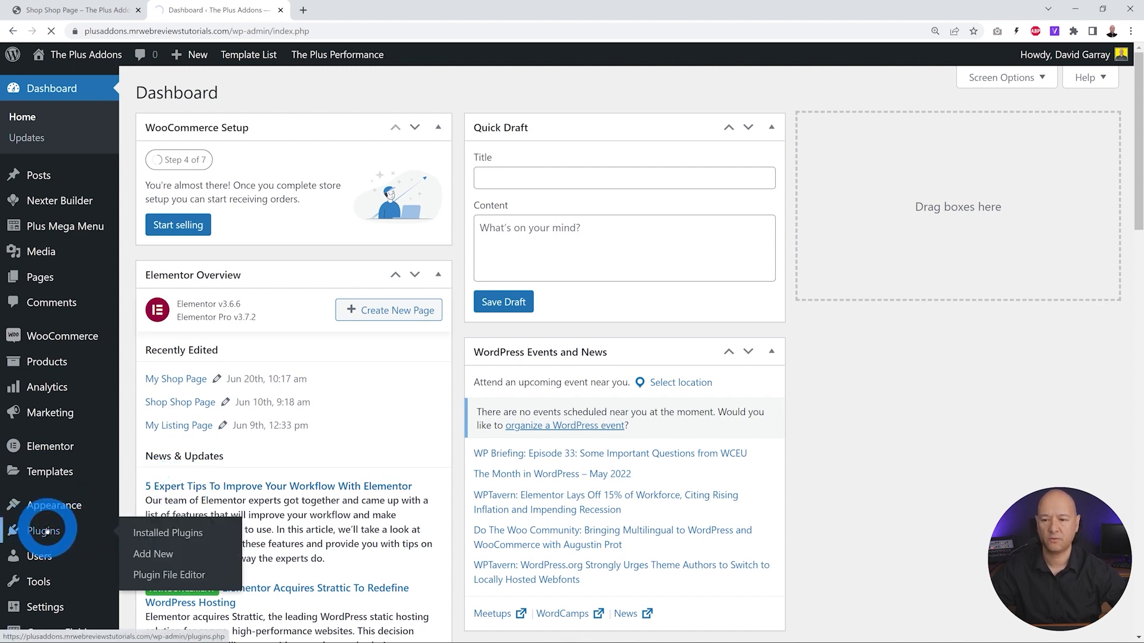
scroll(683, 308, "down", 3)
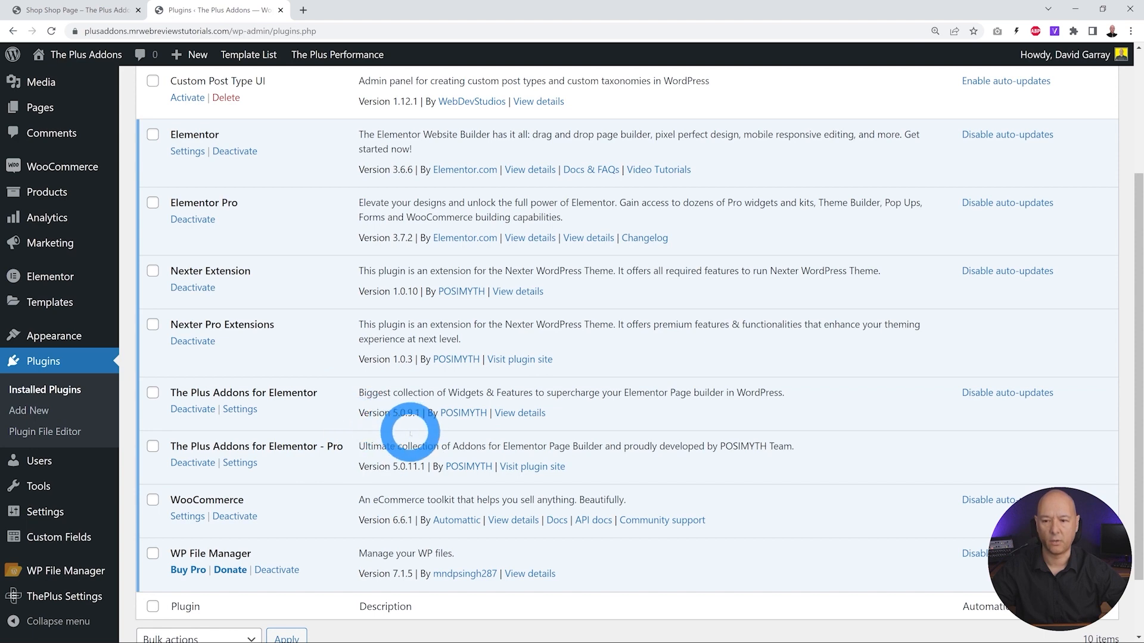
scroll(410, 433, "up", 3)
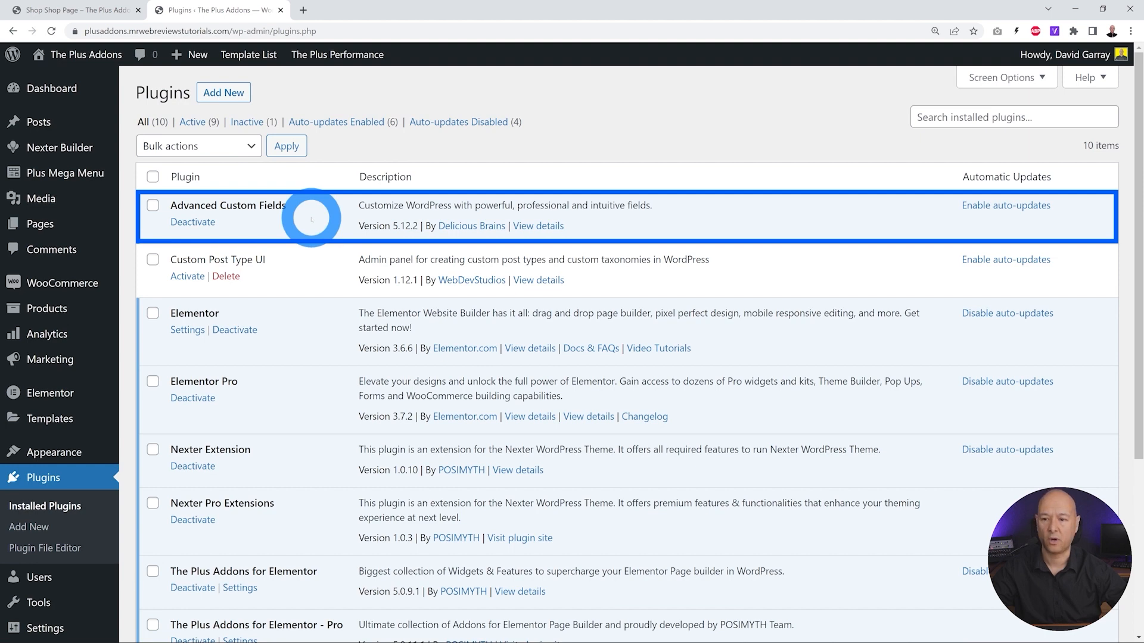
- Return to the shop page and examine the product cards' background colors and star ratings
left_click(92, 11)
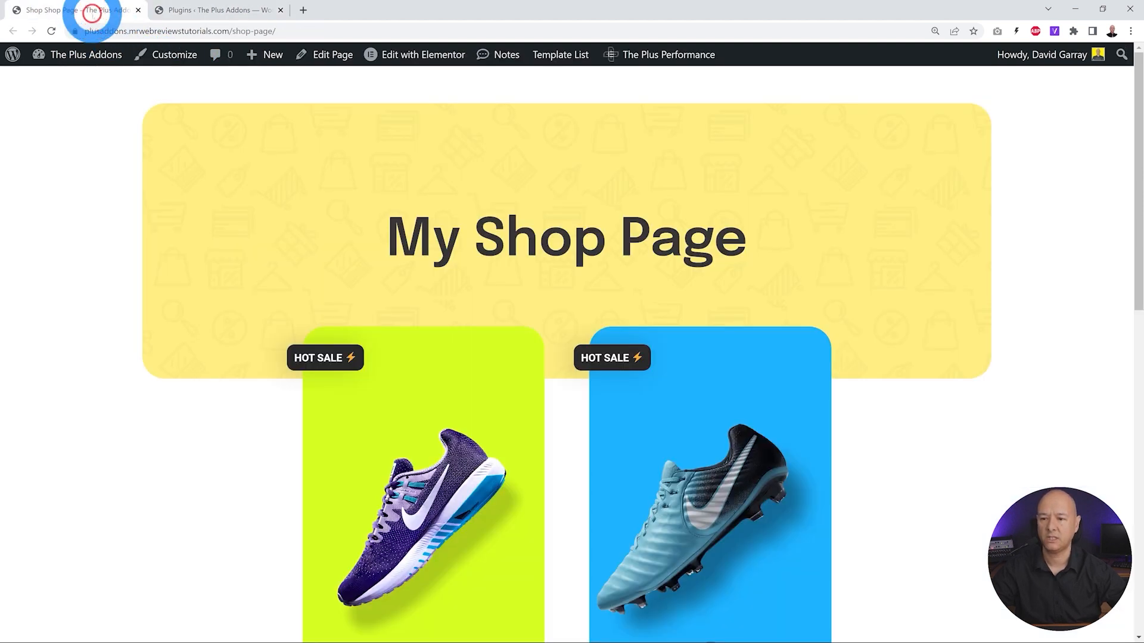
scroll(868, 222, "down", 2)
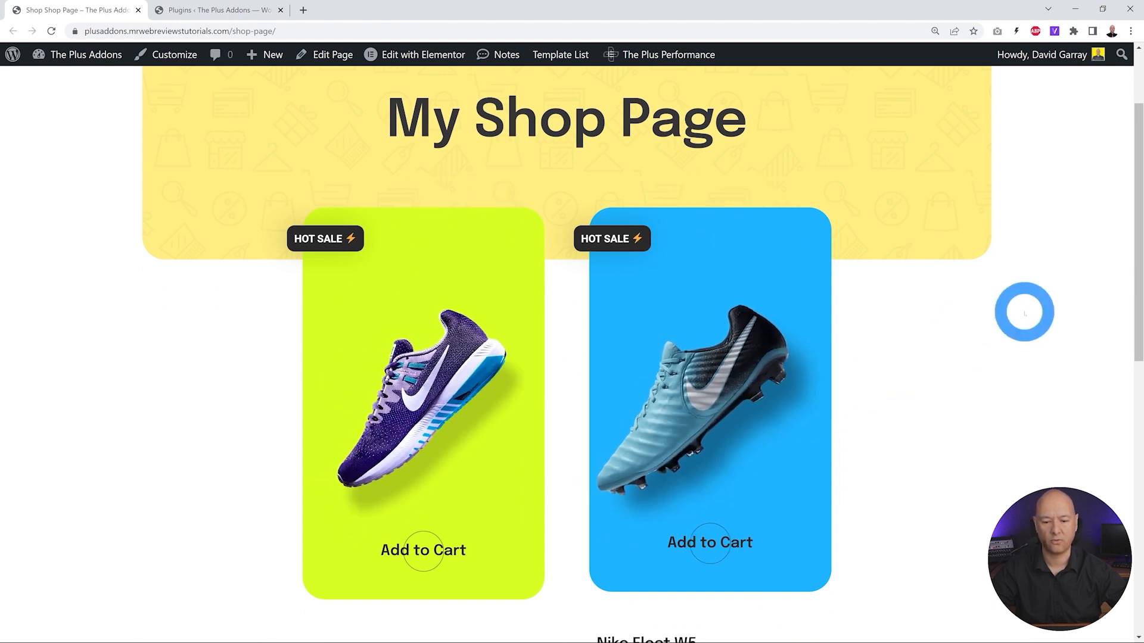
scroll(1022, 310, "down", 2)
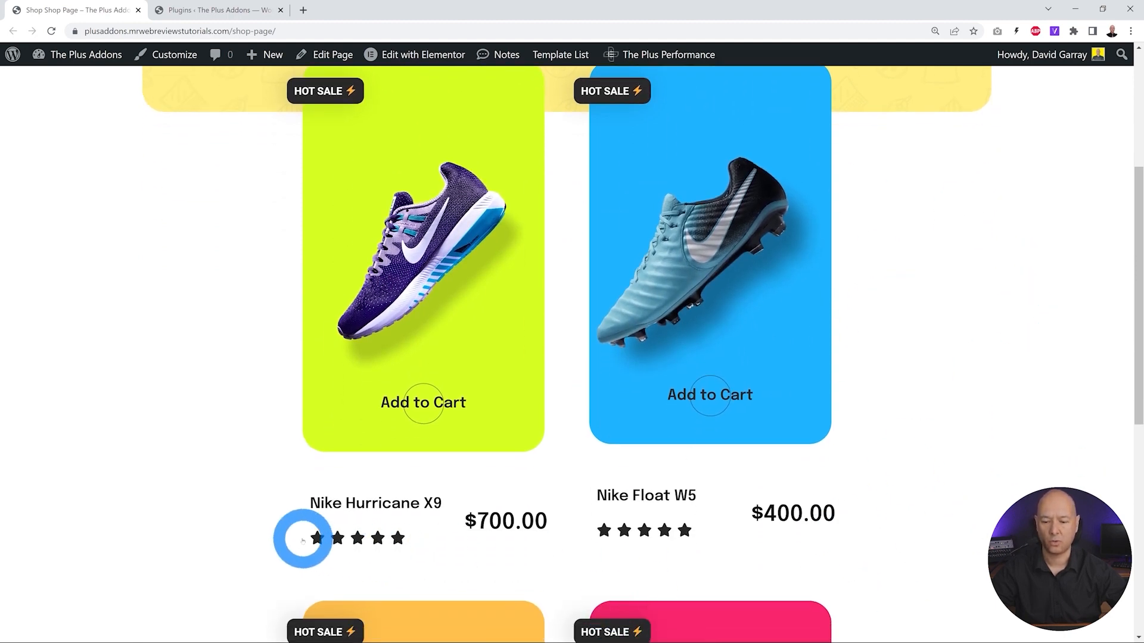
- Back in the WordPress admin, create a new custom field group titled "Woo Extra Fields"
left_click(180, 11)
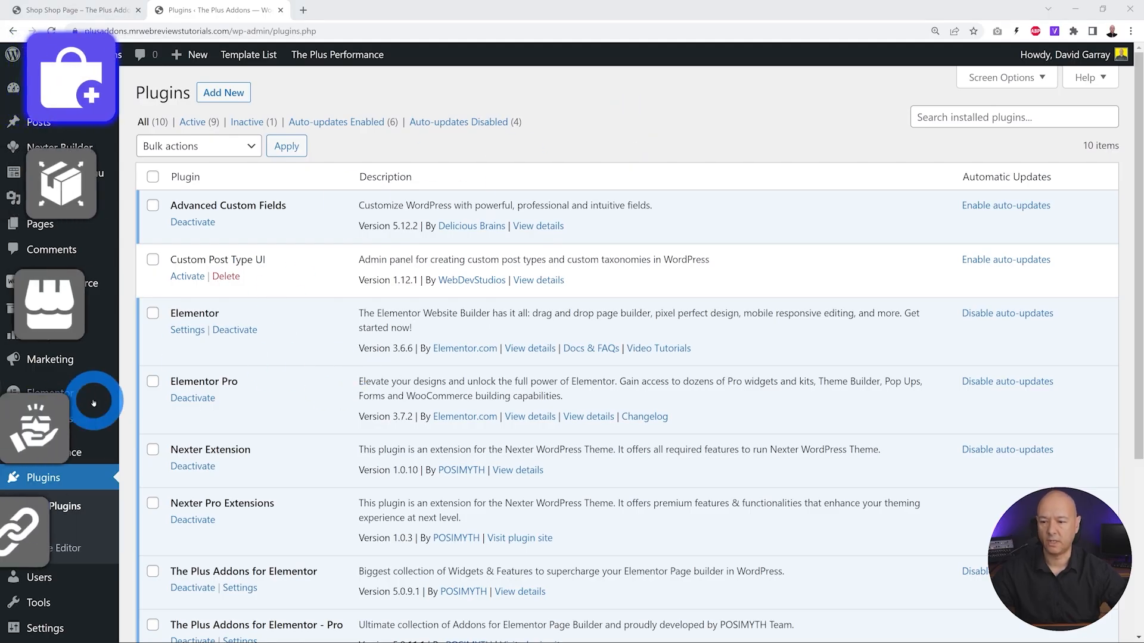
scroll(89, 333, "down", 5)
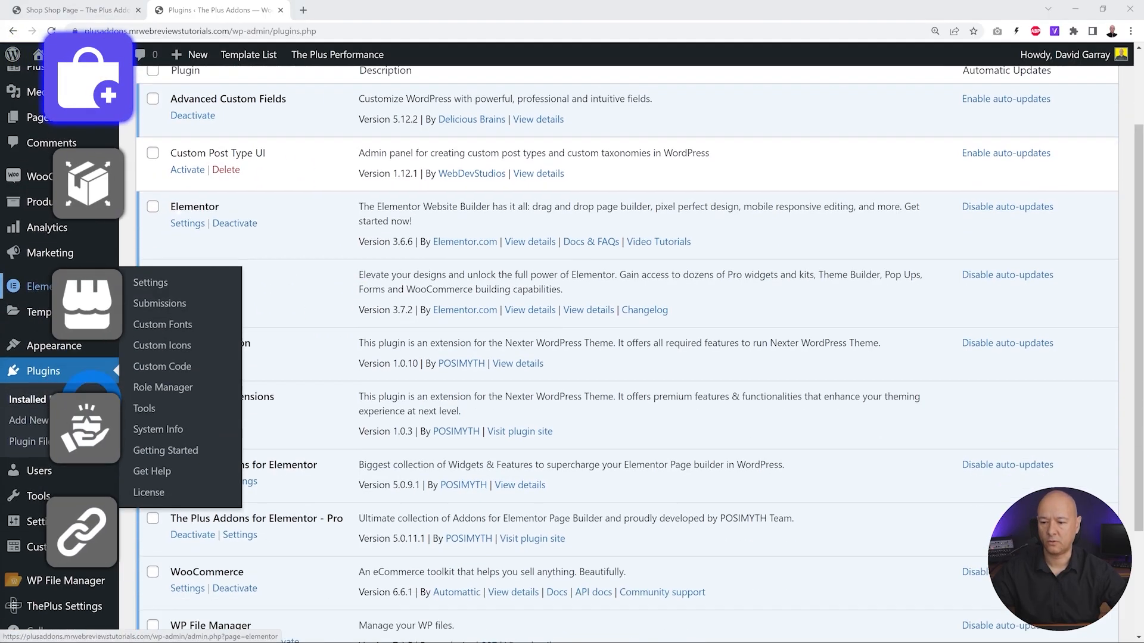
scroll(132, 590, "down", 2)
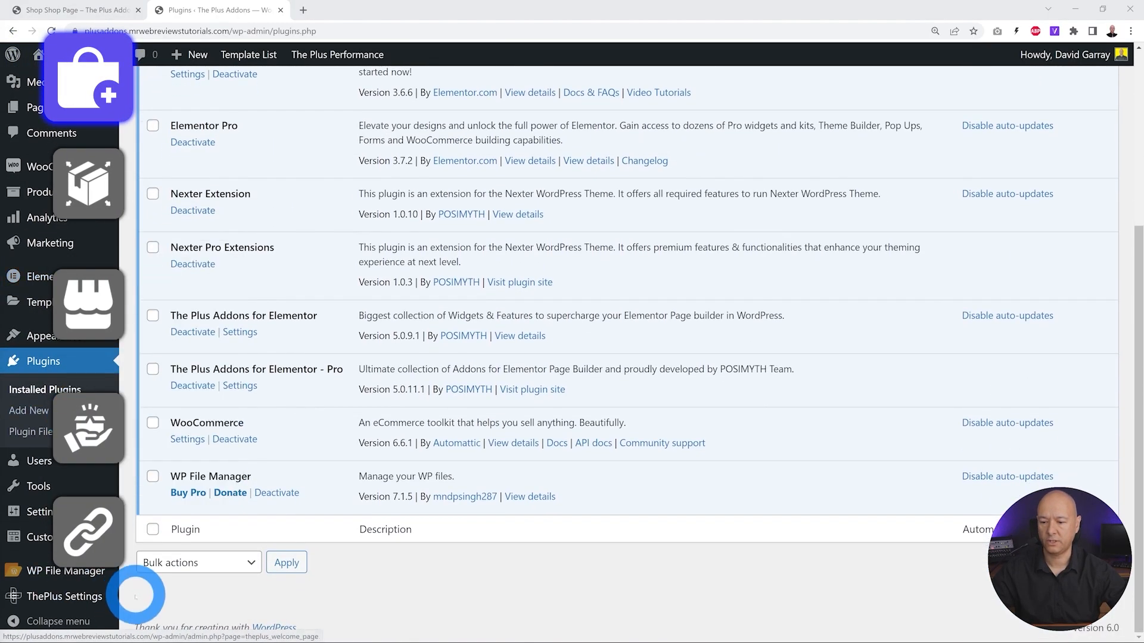
left_click(51, 539)
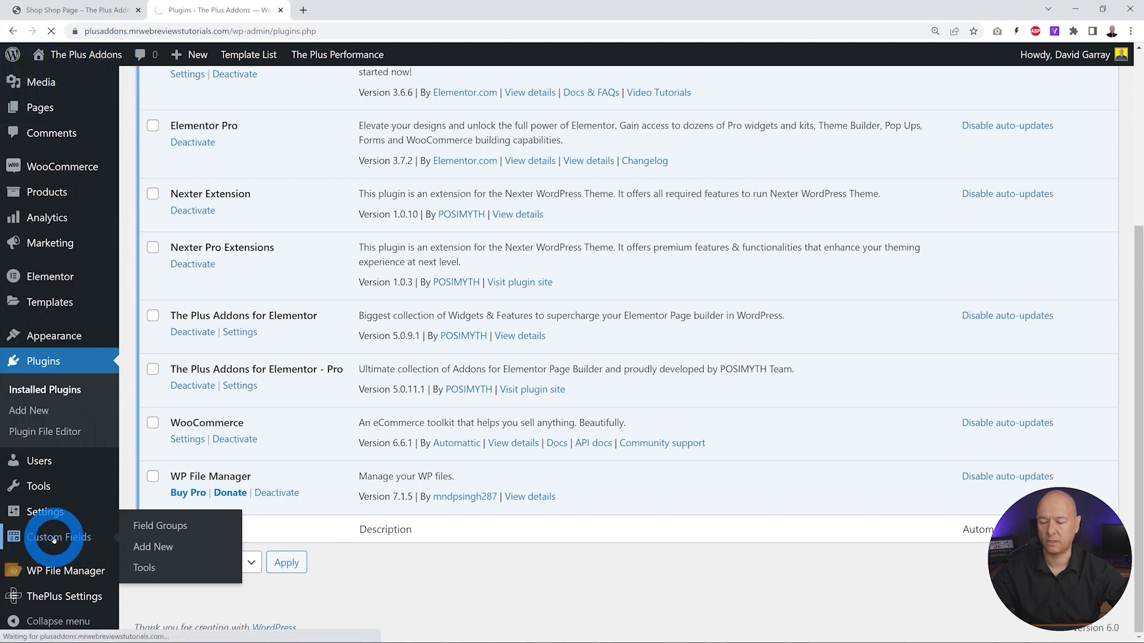
left_click(255, 143)
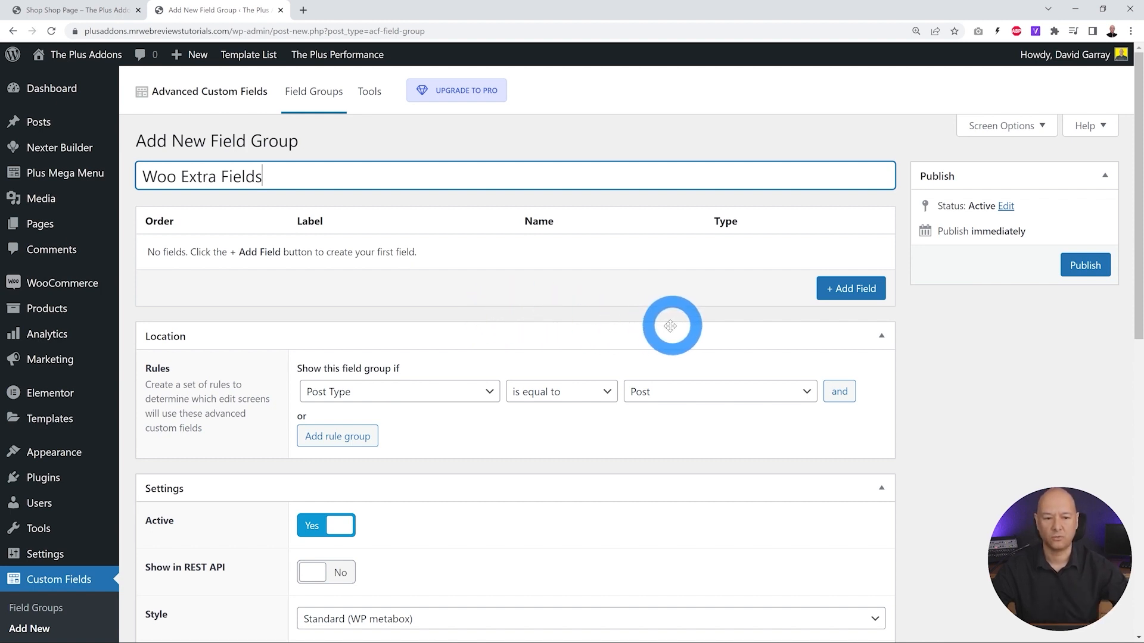
- Add a field labelled "Product Theme Color" with the name product_color and the field type Color Picker
left_click(846, 299)
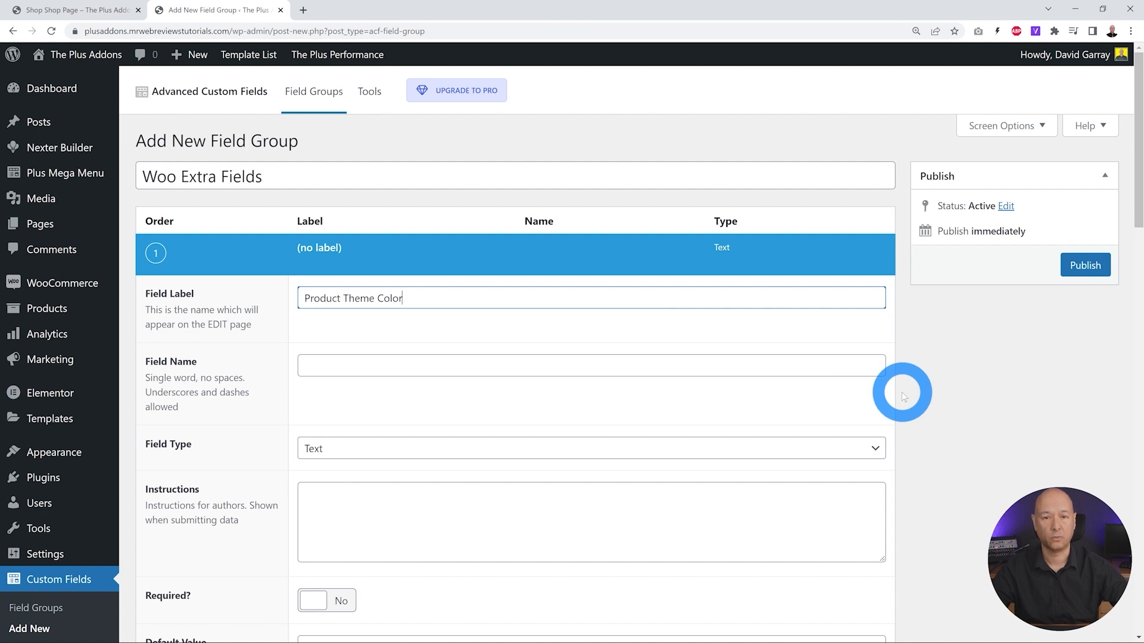
left_click(444, 365)
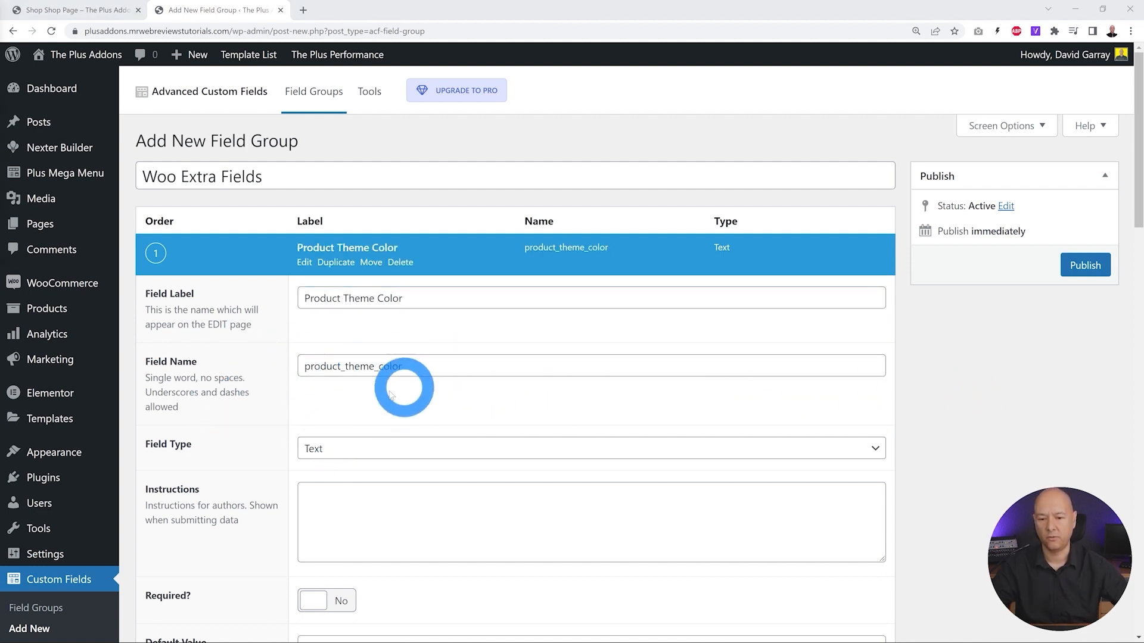
left_click_drag(344, 365, 361, 366)
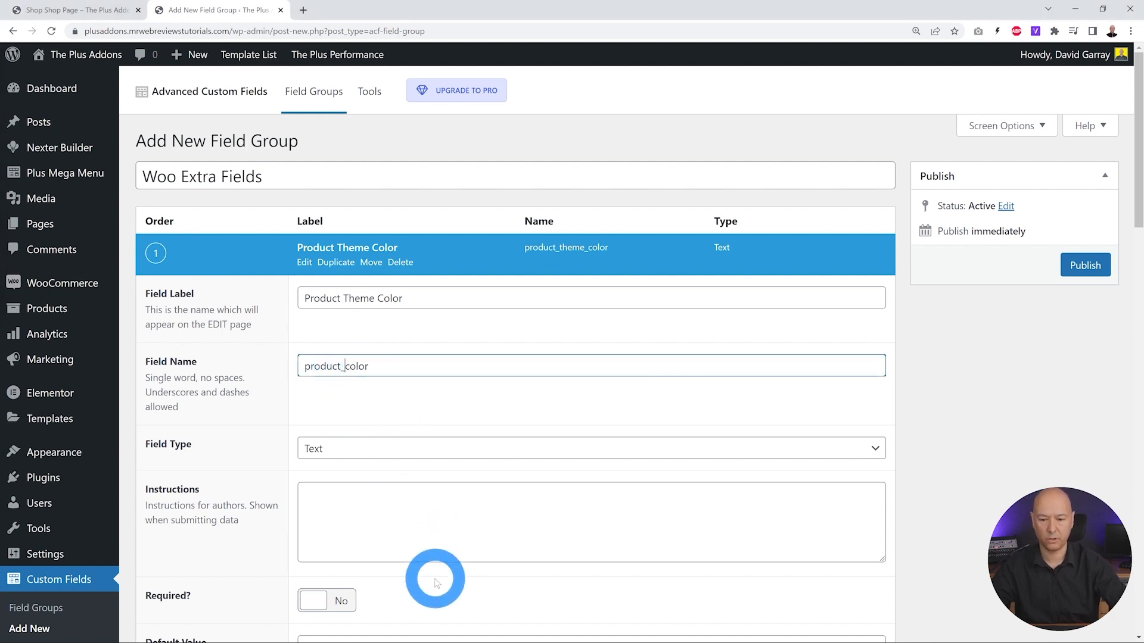
left_click(986, 434)
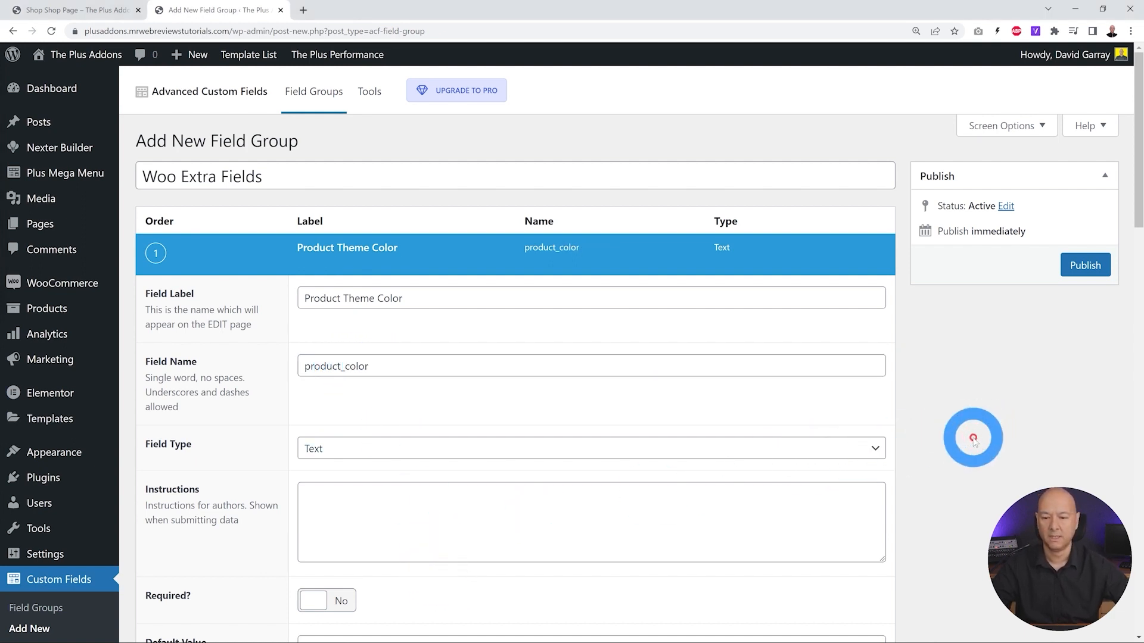
left_click(863, 447)
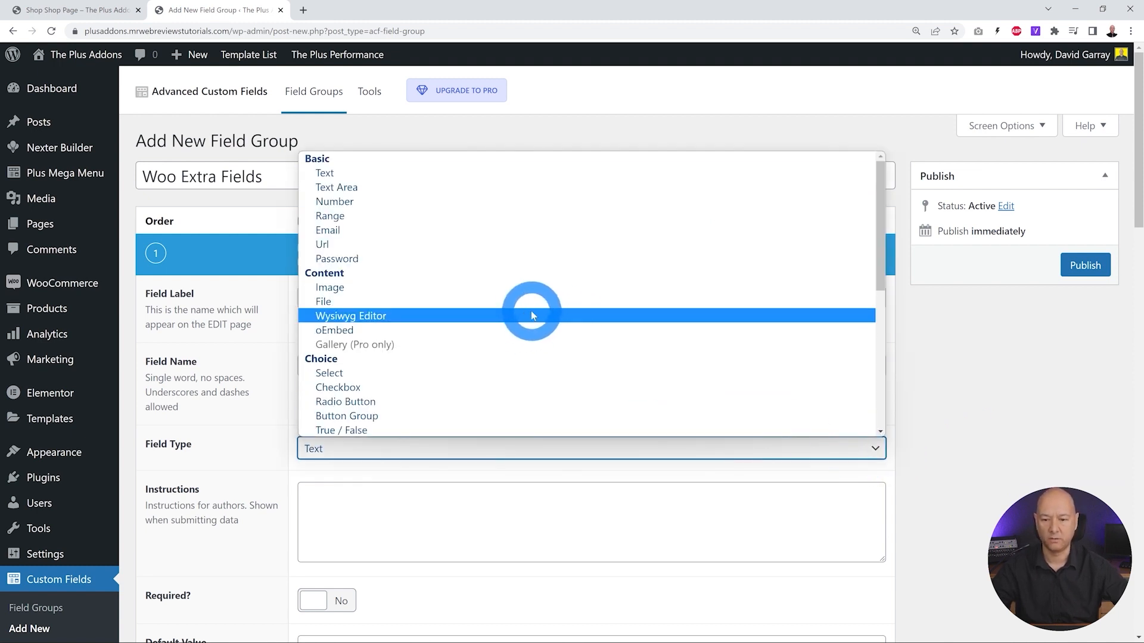
scroll(532, 315, "down", 4)
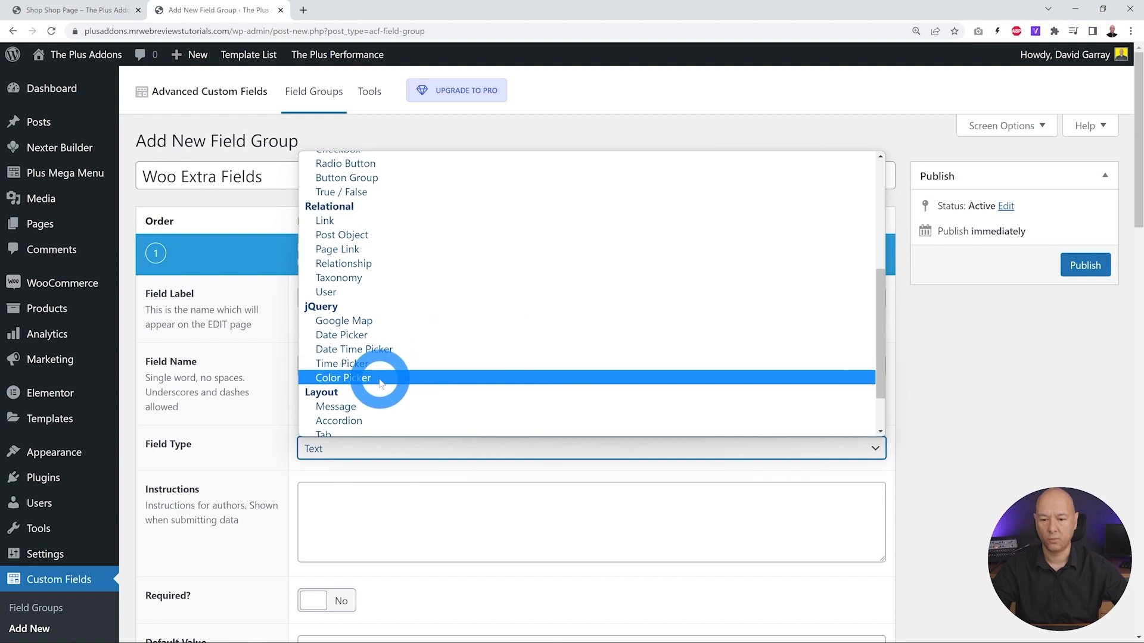
left_click(365, 380)
- Add a second field labelled "Rating" with the field type Number and publish the field group
scroll(950, 479, "down", 4)
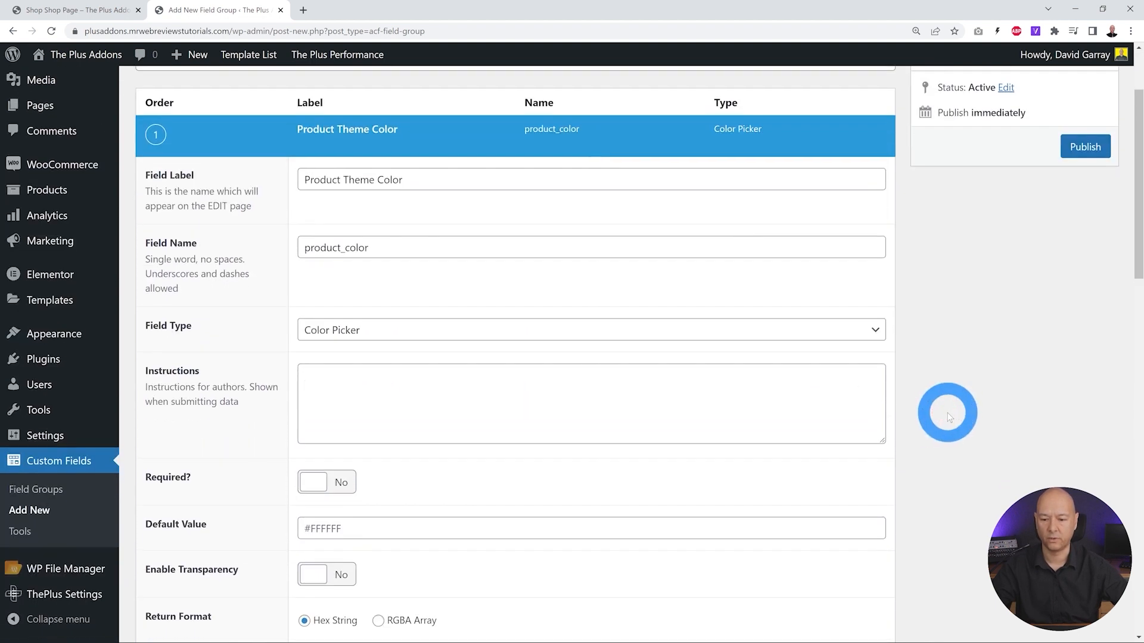
scroll(950, 417, "down", 2)
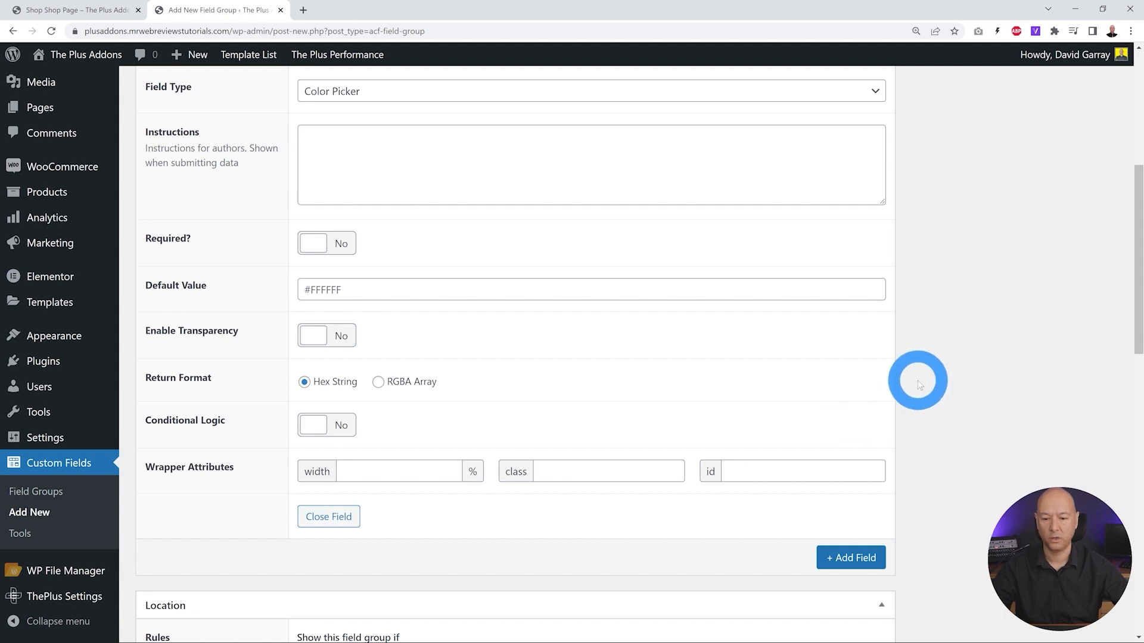
scroll(927, 385, "down", 2)
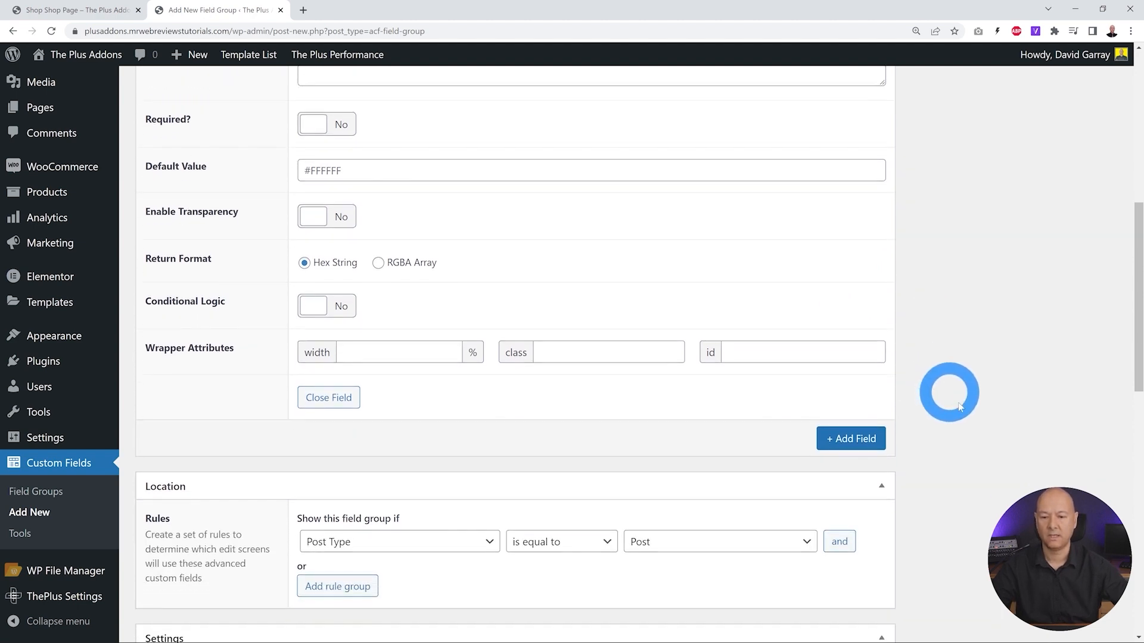
left_click(864, 435)
scroll(968, 388, "down", 3)
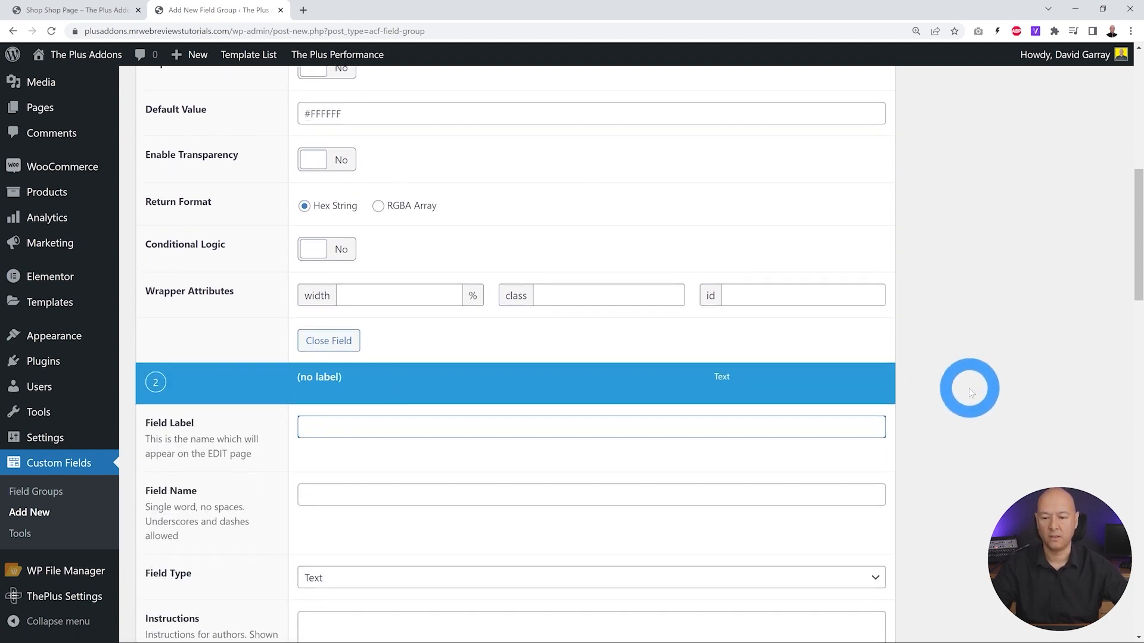
scroll(969, 388, "down", 1)
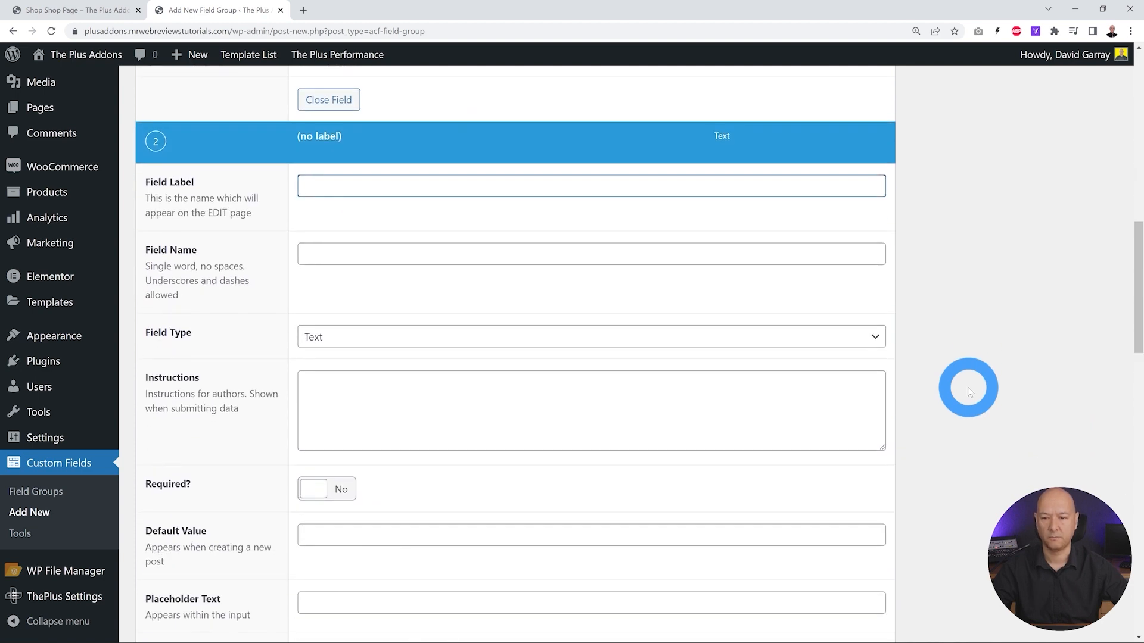
type("Rating")
left_click(1001, 276)
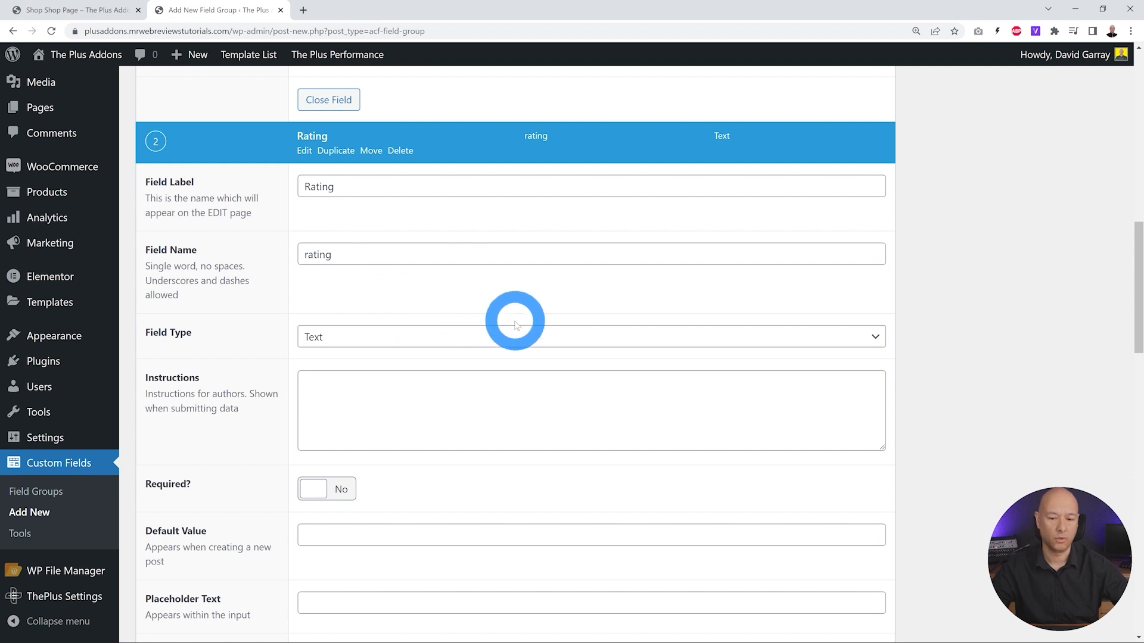
left_click(547, 337)
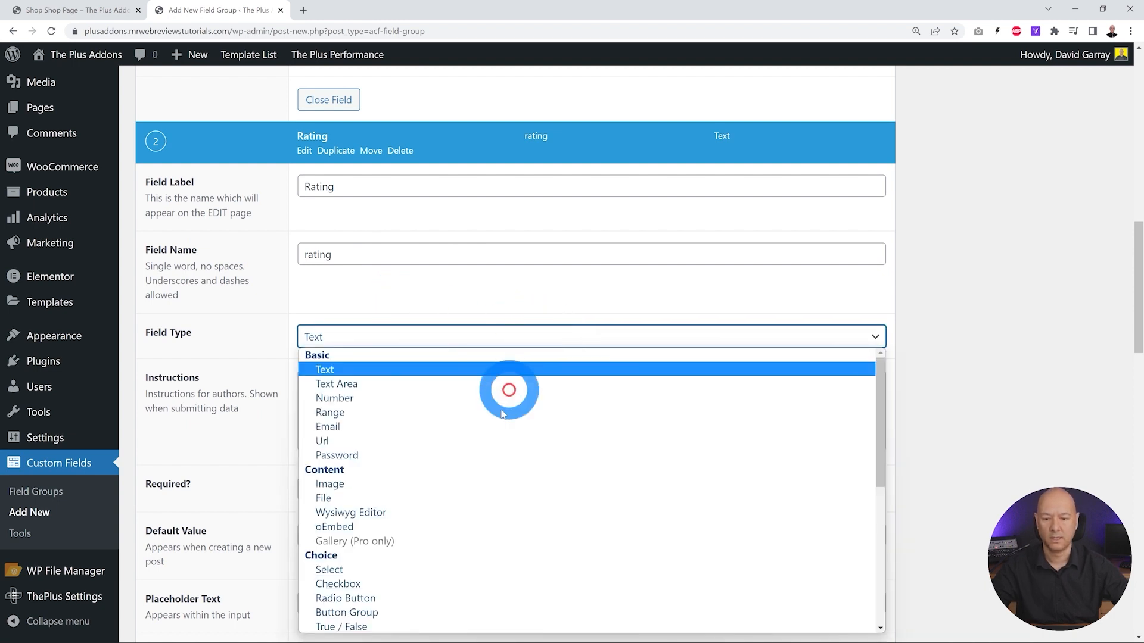
left_click(431, 398)
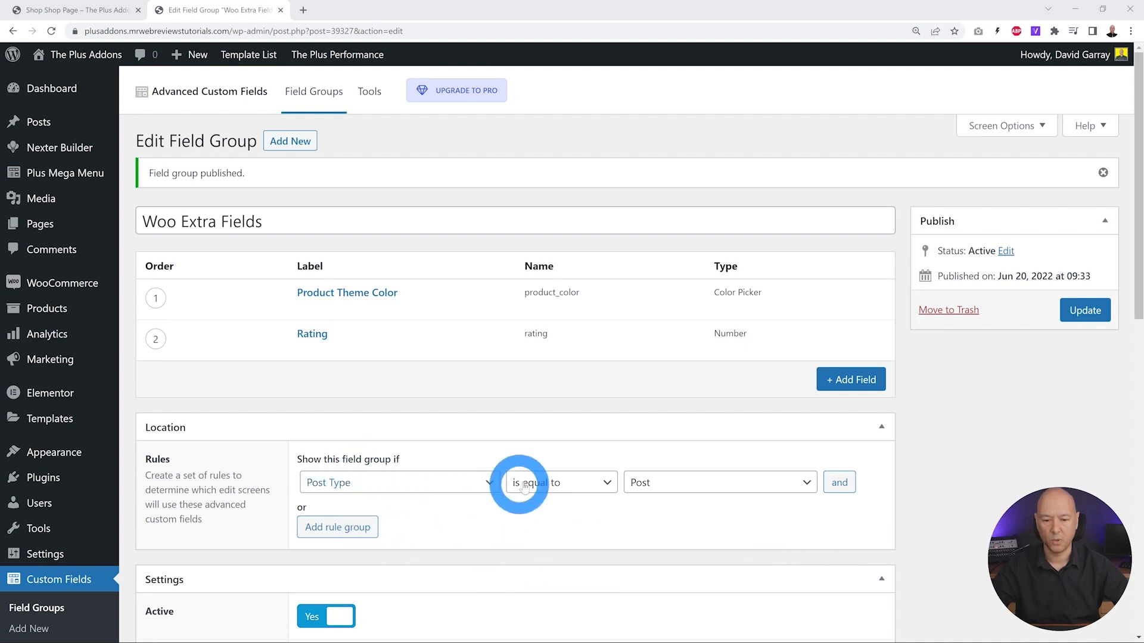
- Set the location rule to post type equal to Product, update the field group and return to the field group list
left_click(773, 484)
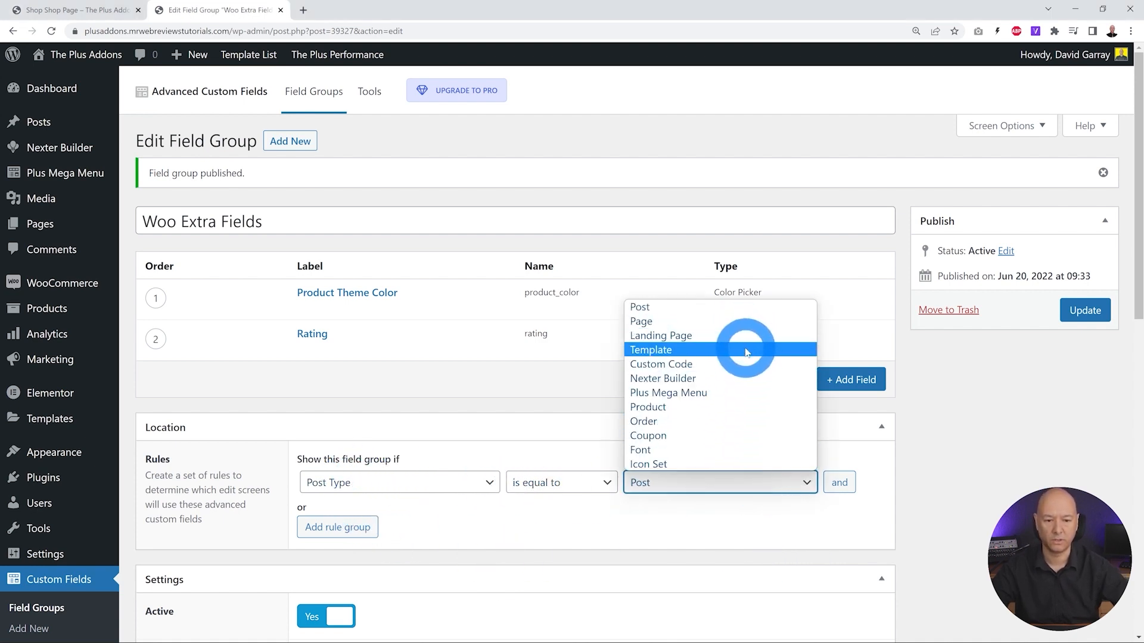
left_click(715, 407)
left_click(1085, 310)
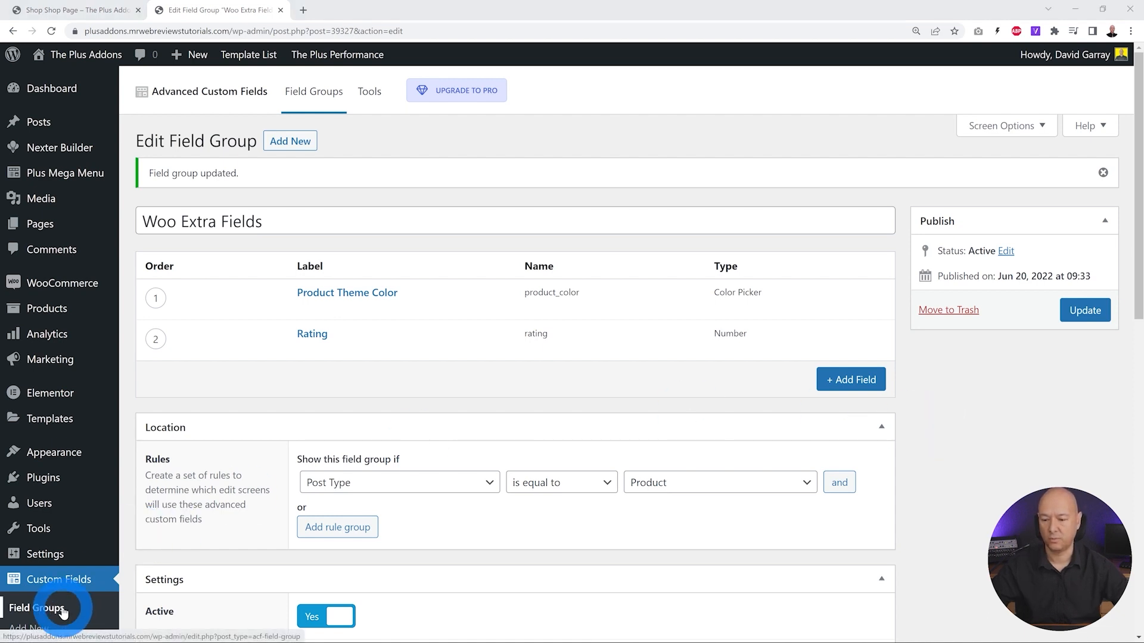
left_click(49, 588)
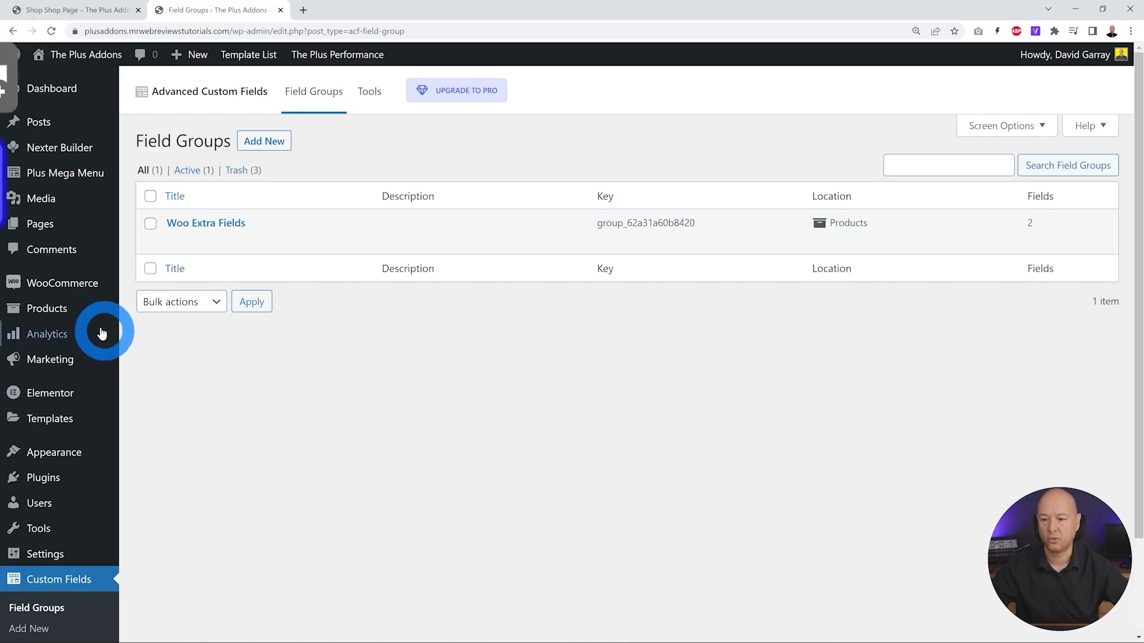
- Start a new WooCommerce product titled "Nike Float W5"
left_click(53, 313)
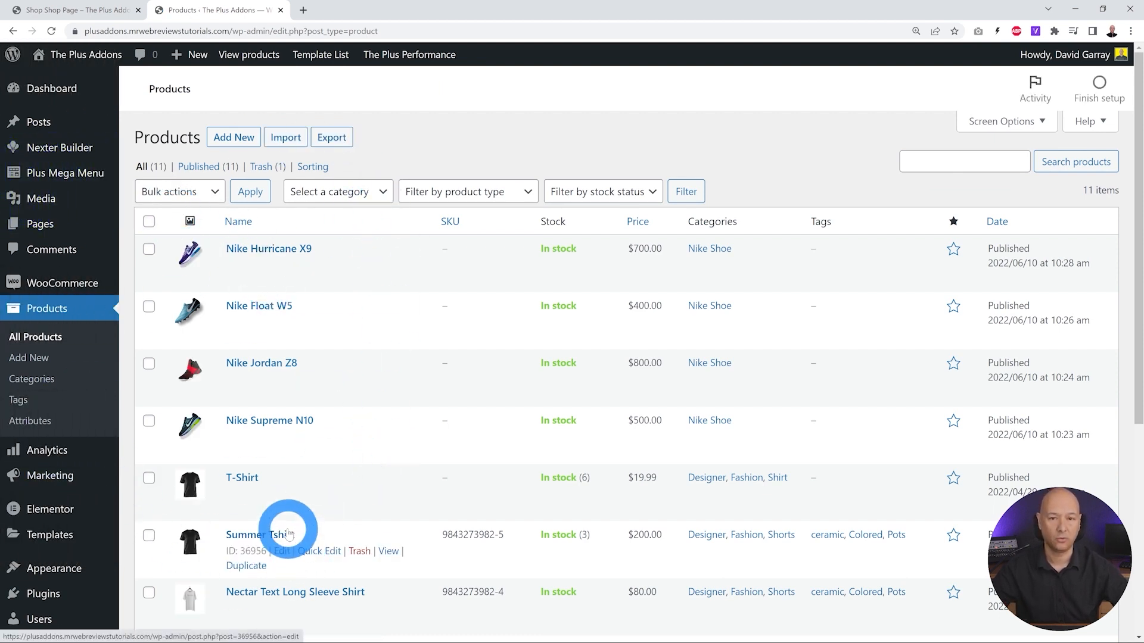
left_click(233, 137)
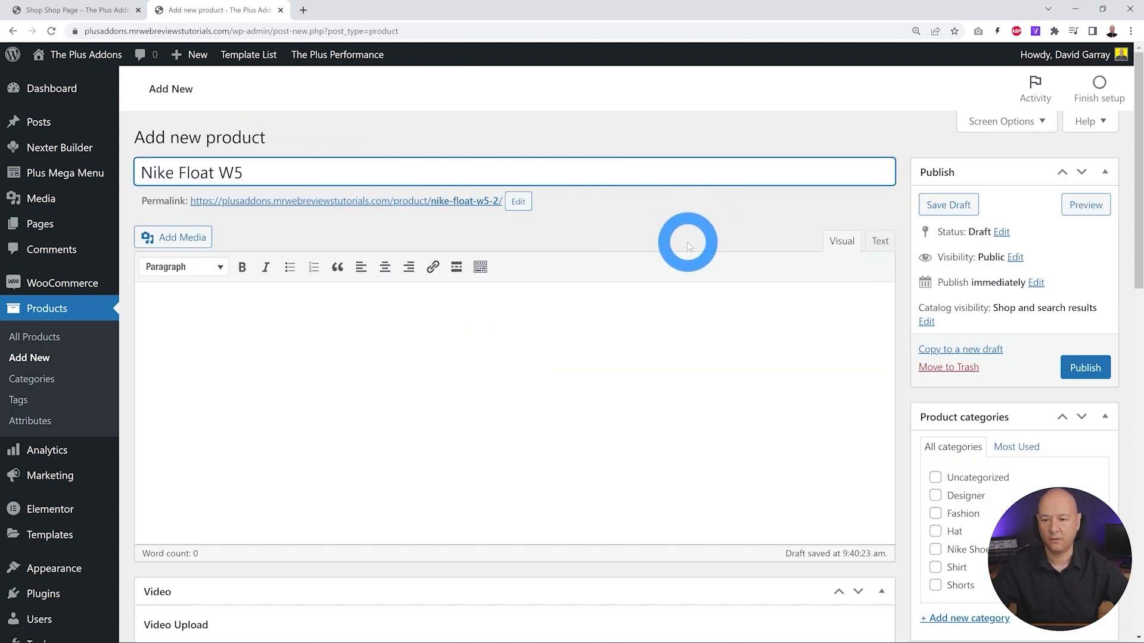
- Set the product's theme color to a light blue, about #5495ff, and its rating to 5
scroll(688, 242, "down", 8)
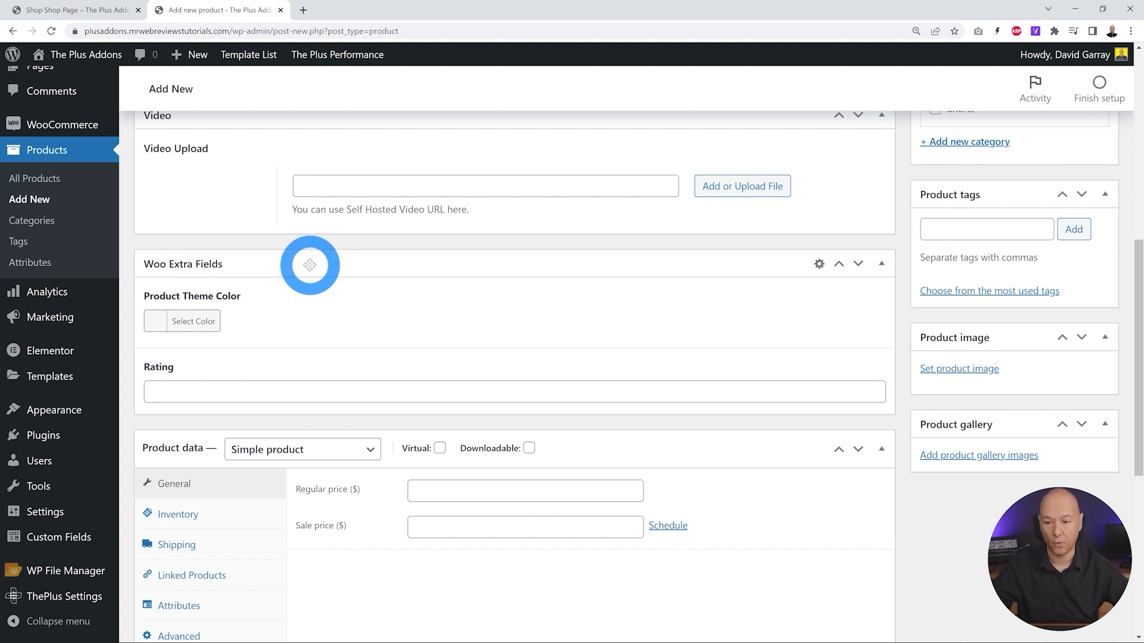
left_click(159, 319)
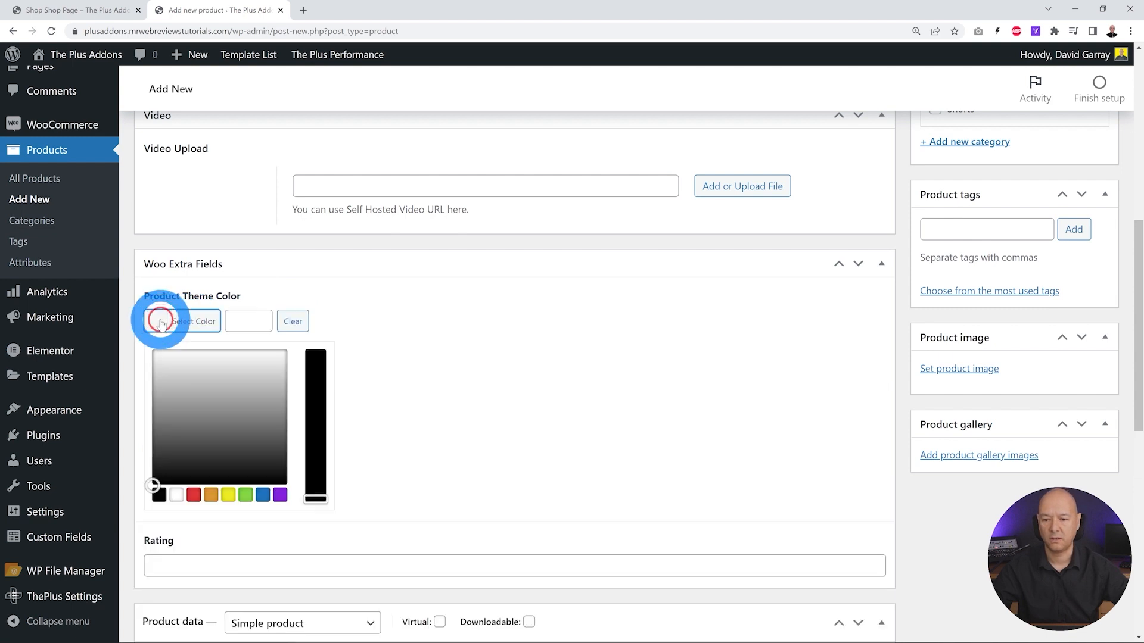
left_click(264, 498)
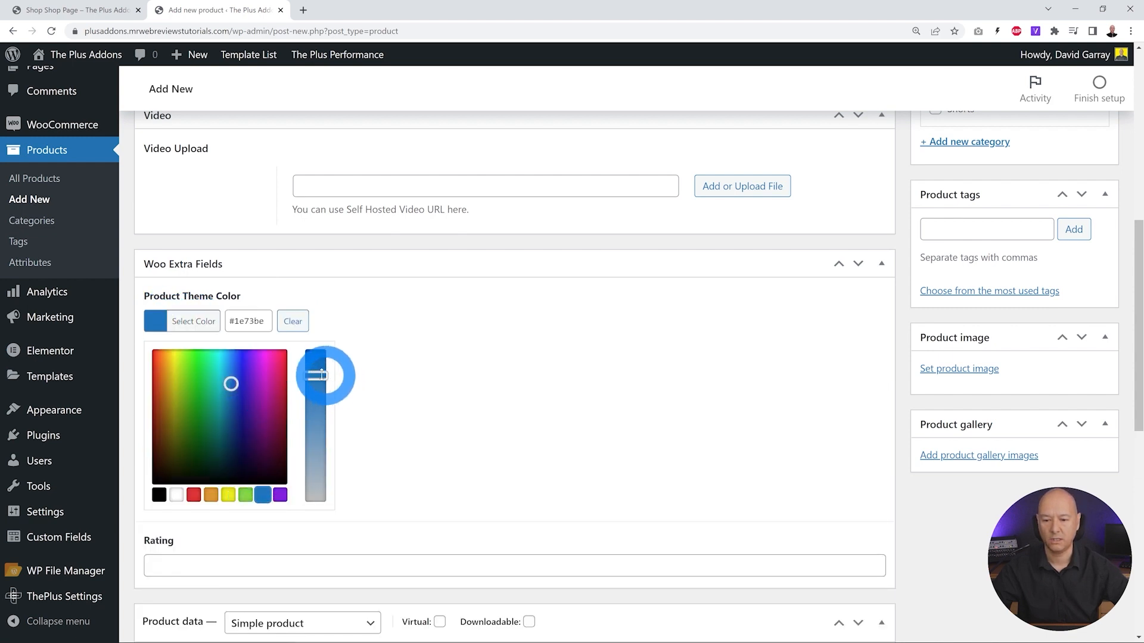
left_click_drag(320, 376, 317, 442)
left_click_drag(231, 372, 234, 349)
mouse_move(315, 387)
left_mouse_down()
mouse_move(316, 416)
mouse_move(319, 393)
left_mouse_up()
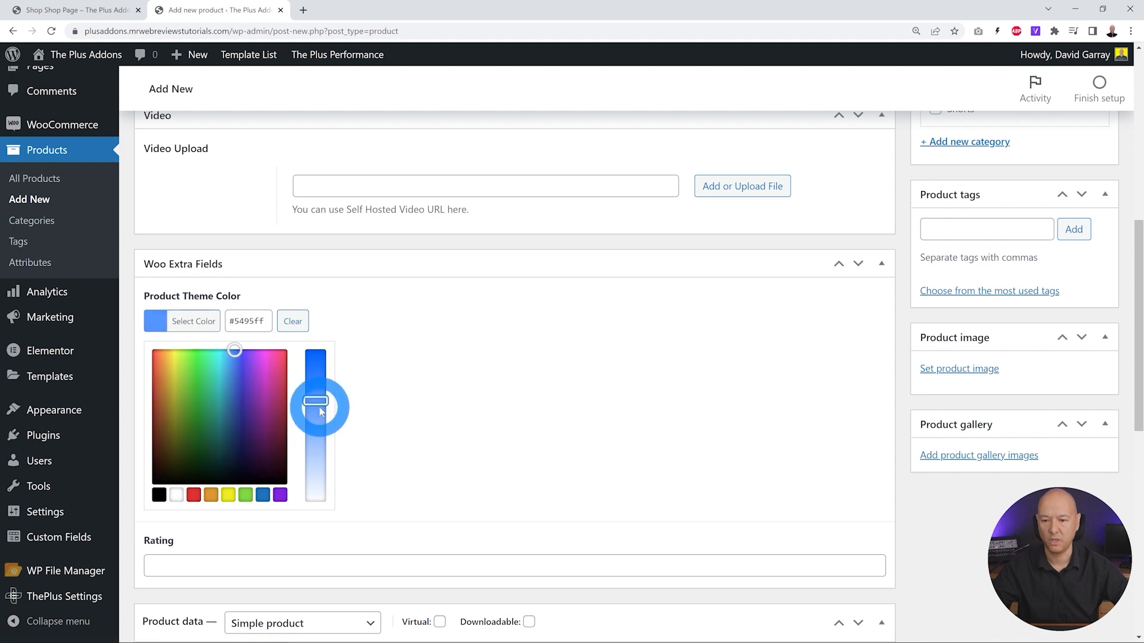
left_click(526, 349)
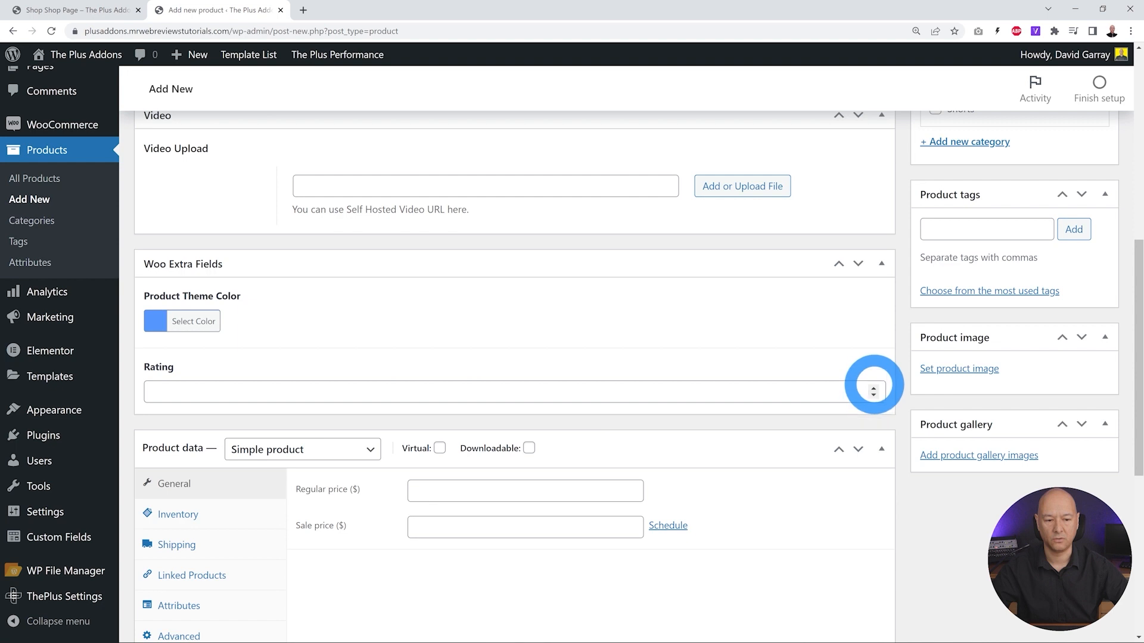
left_click(742, 382)
left_click(614, 334)
- Assign the product to the Nike Shoe category and set its regular price to $400
scroll(657, 326, "up", 4)
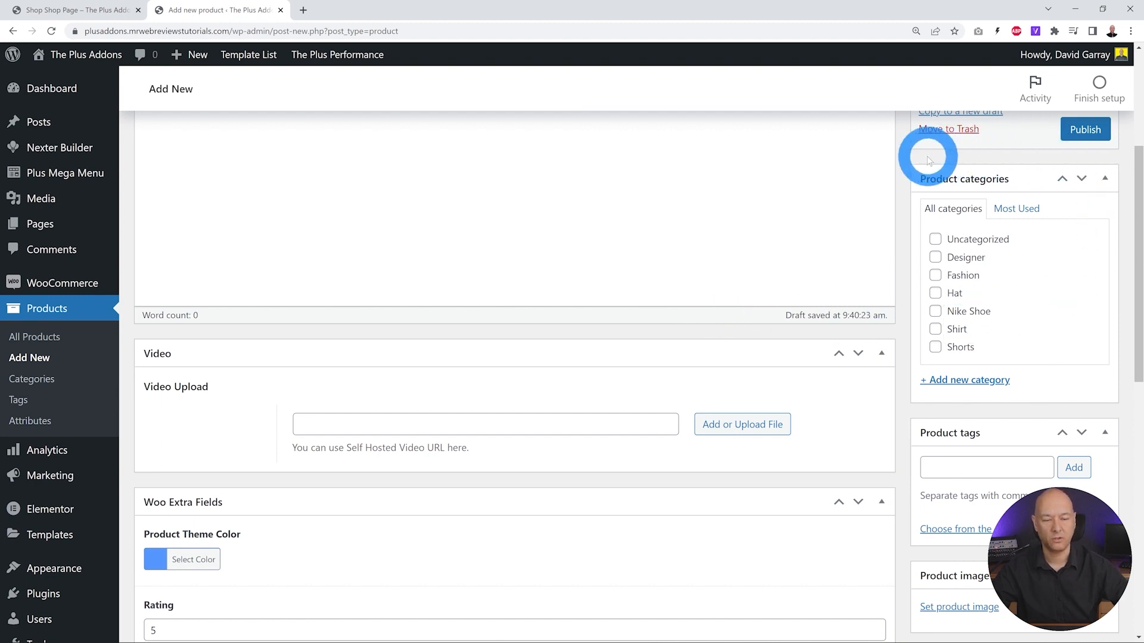
left_click(934, 311)
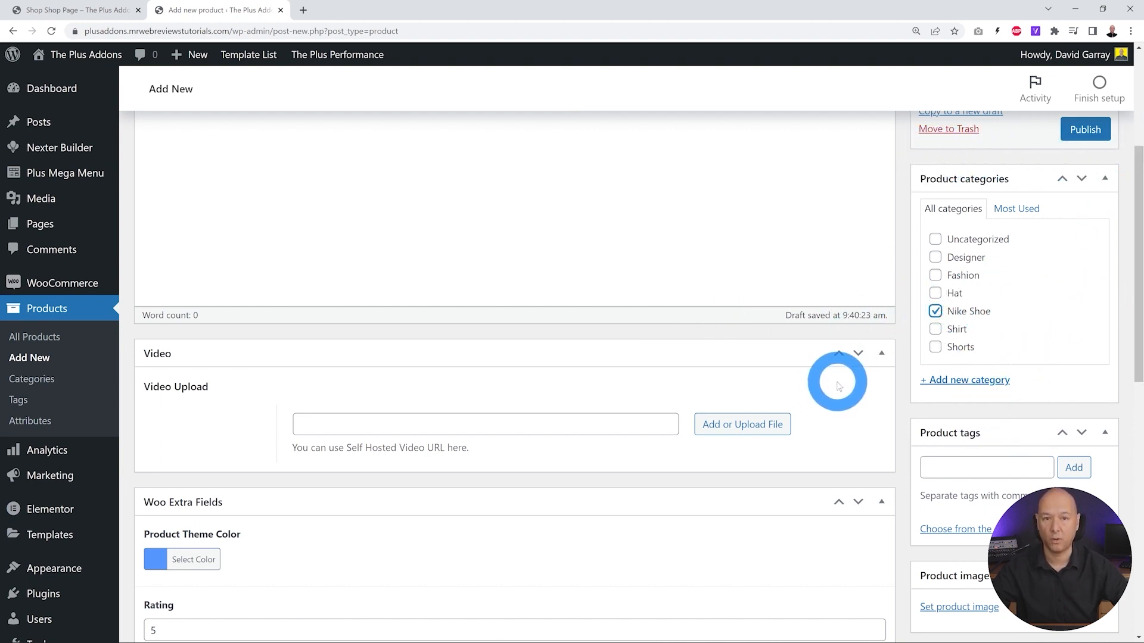
scroll(837, 382, "down", 5)
left_click(415, 430)
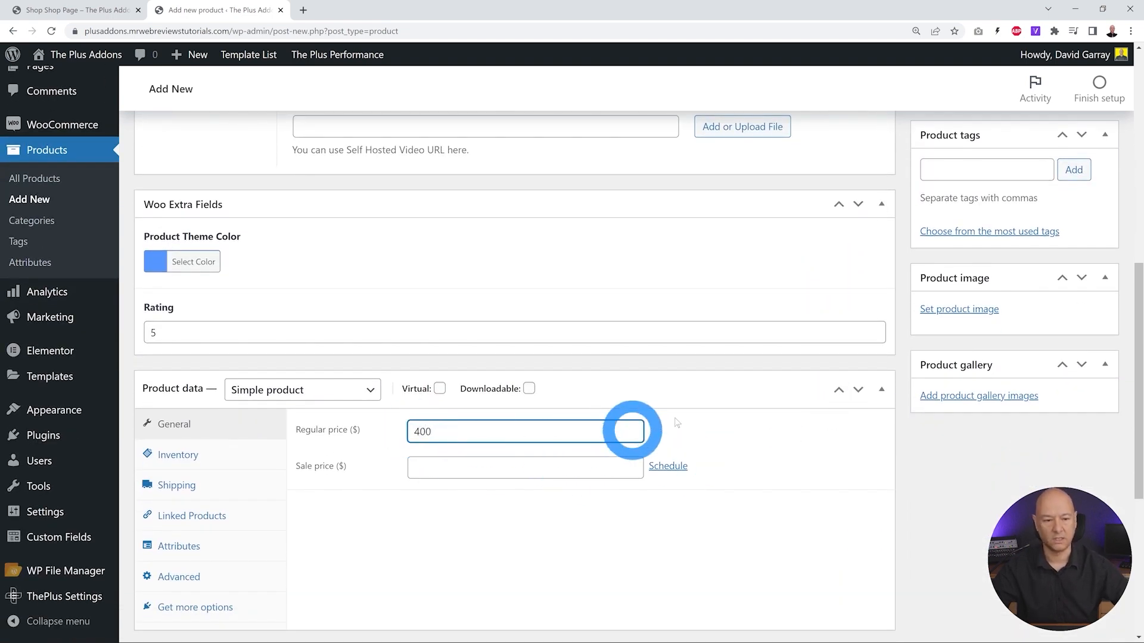
- Use the light blue football boot from the media library as the product image and publish the product
scroll(804, 387, "up", 1)
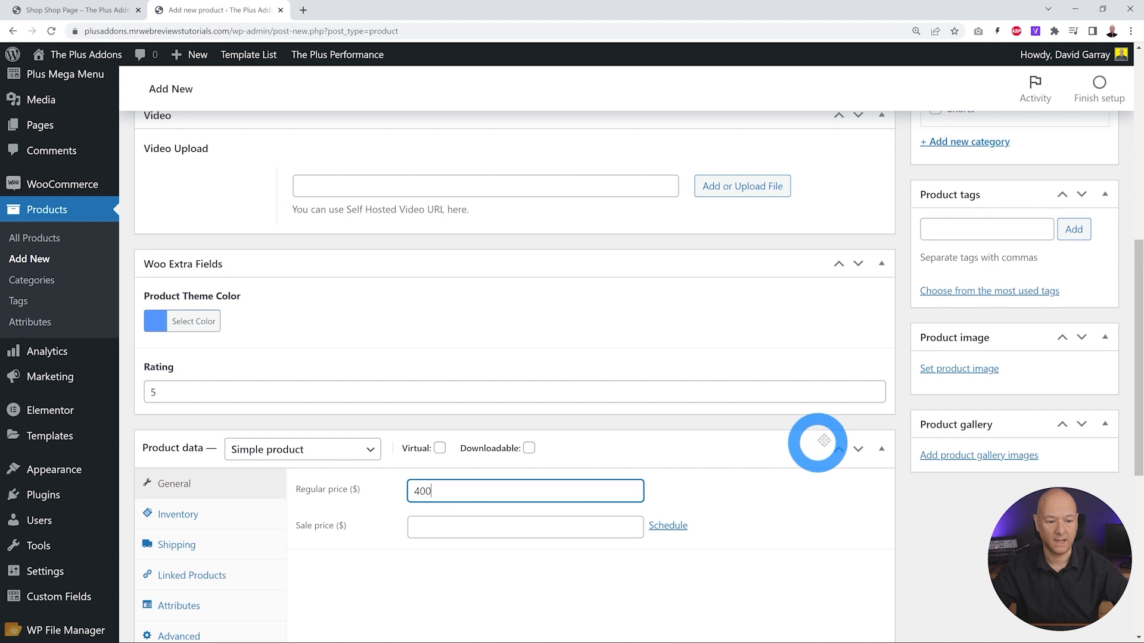
left_click(986, 368)
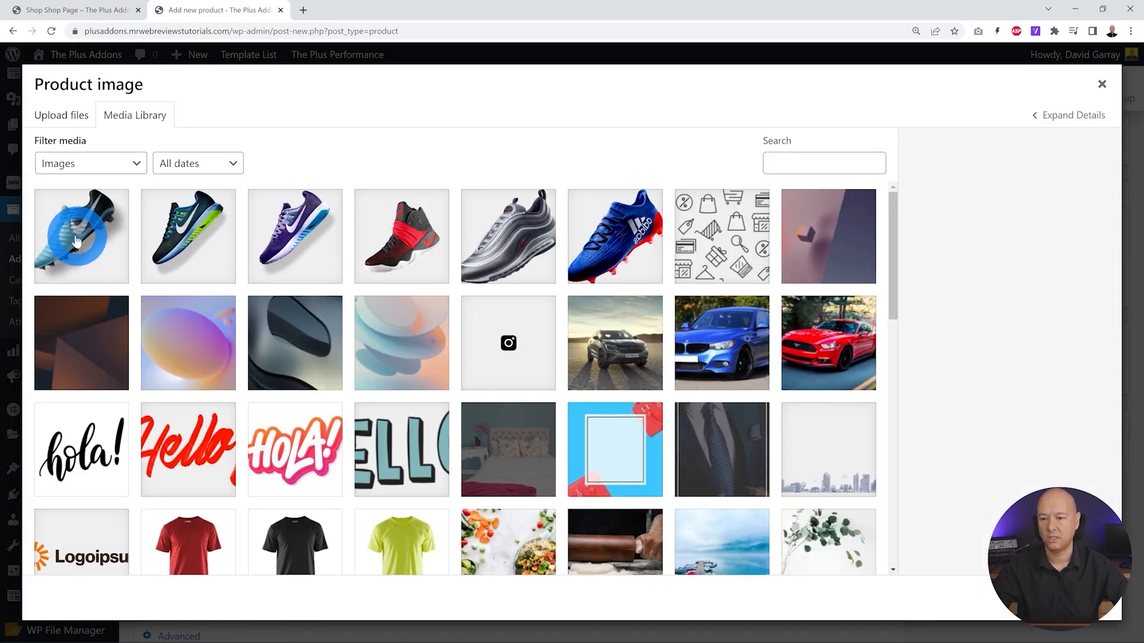
left_click(82, 260)
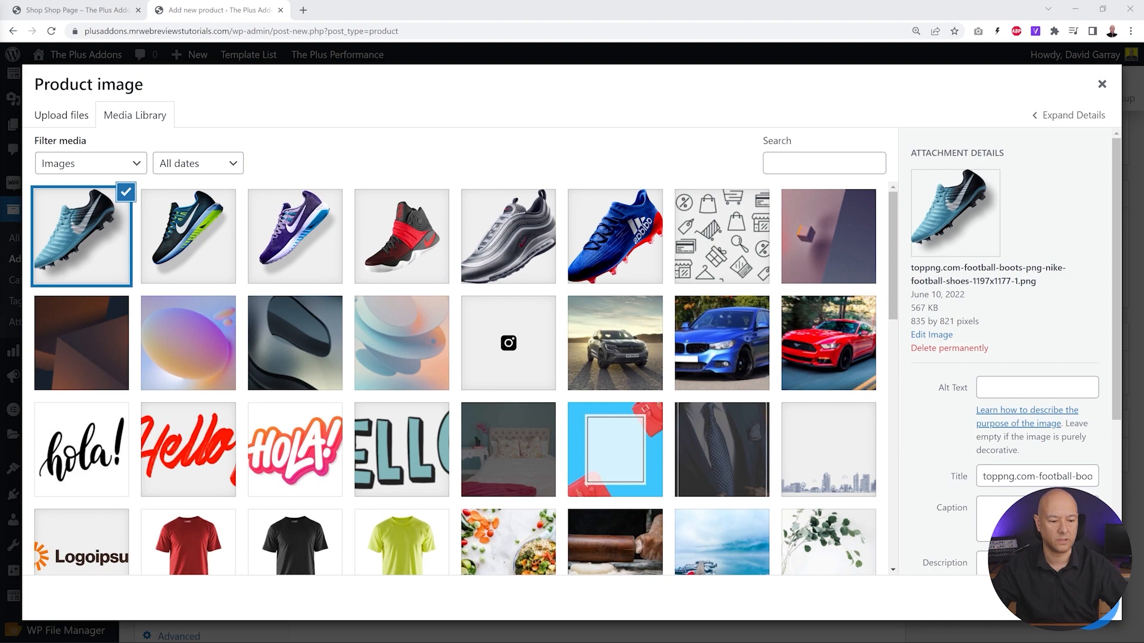
left_click(1090, 601)
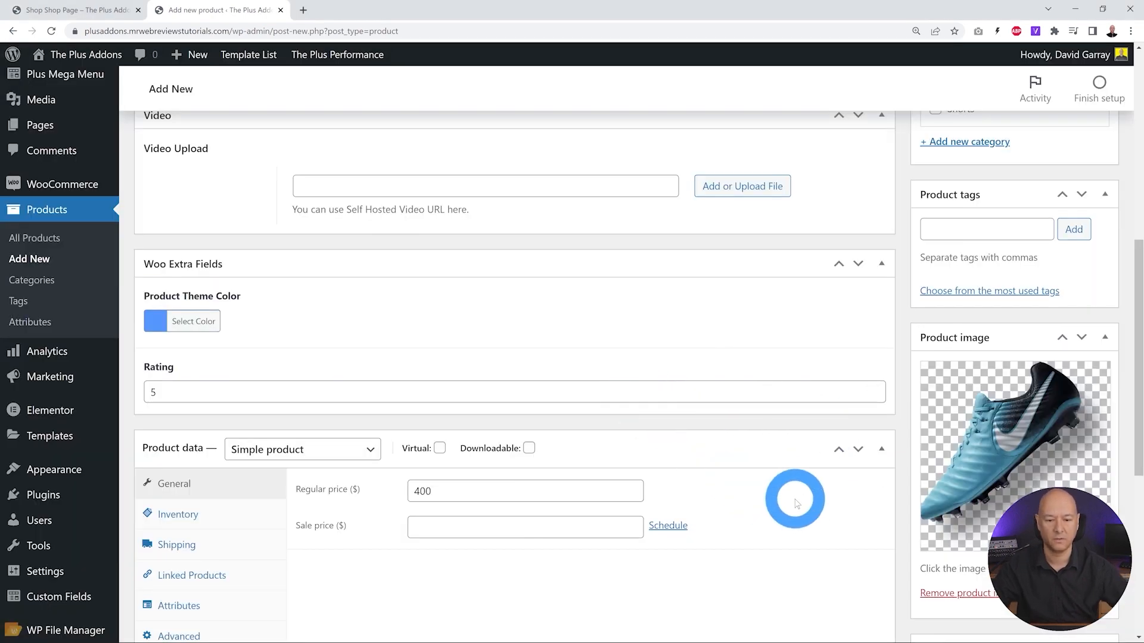
scroll(792, 416, "up", 8)
left_click(1090, 326)
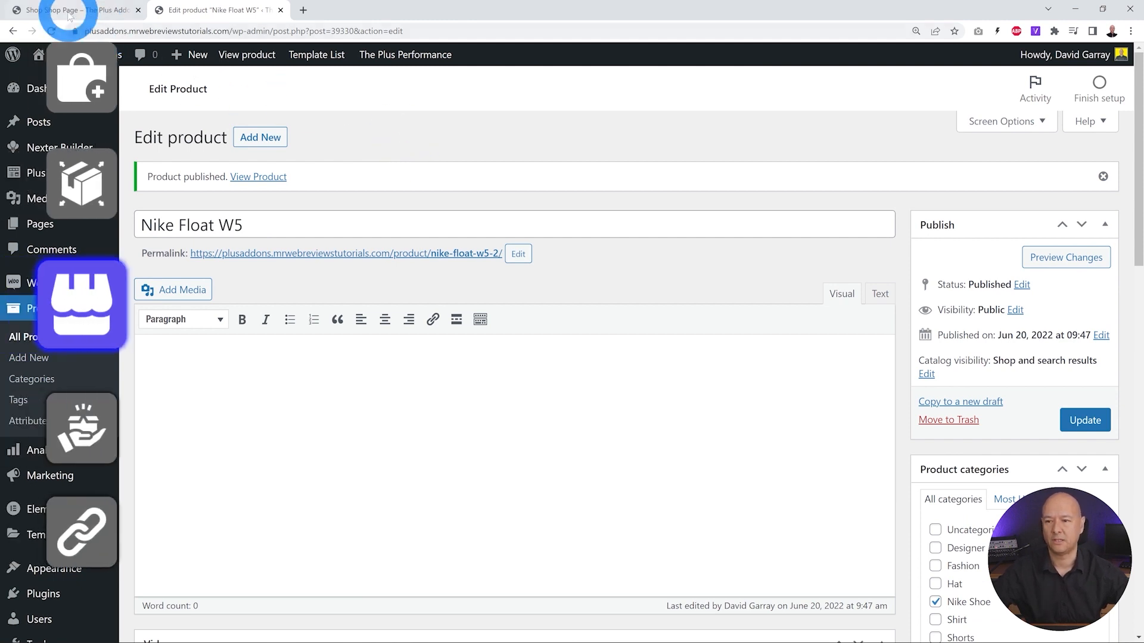
- Create and publish a new page titled "My Shop Page" and open it for editing with Elementor
left_click(61, 10)
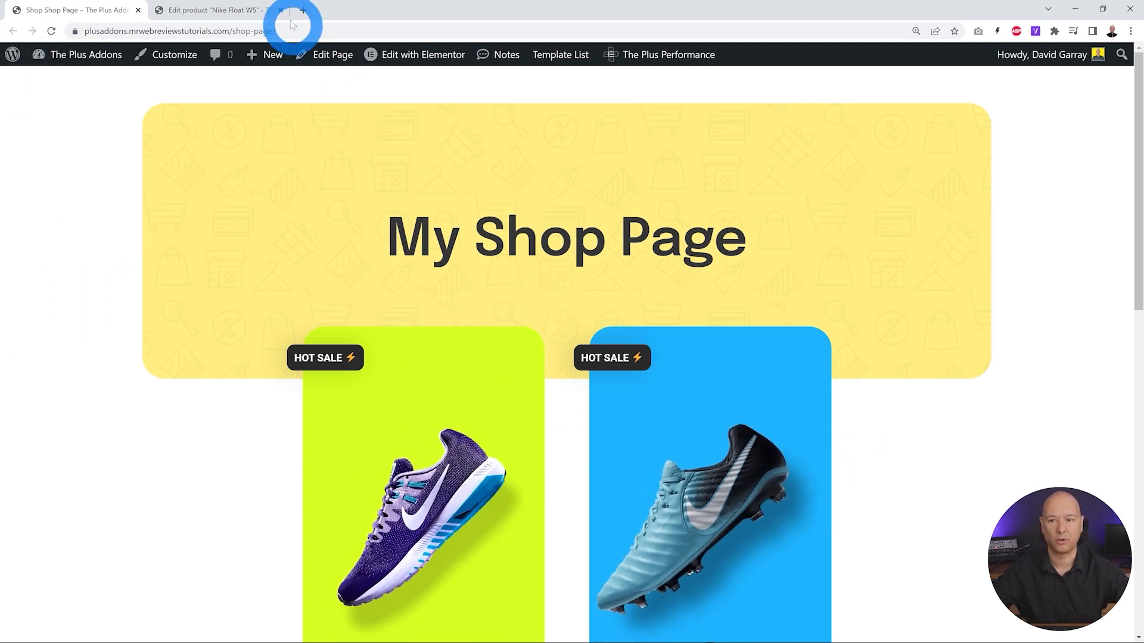
left_click(241, 10)
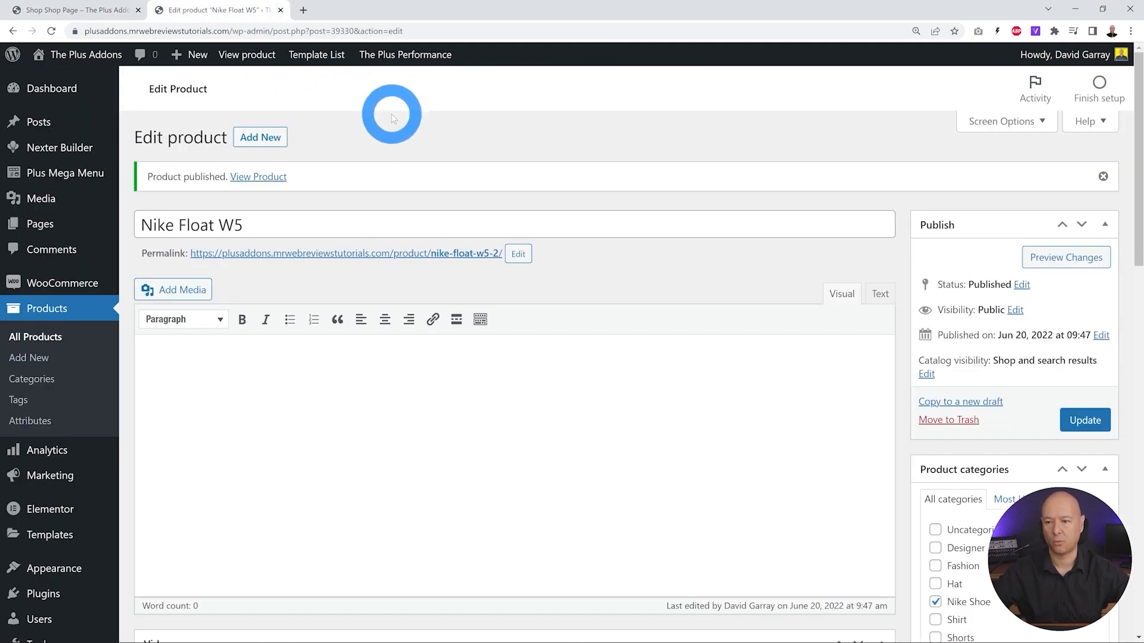
mouse_move(39, 229)
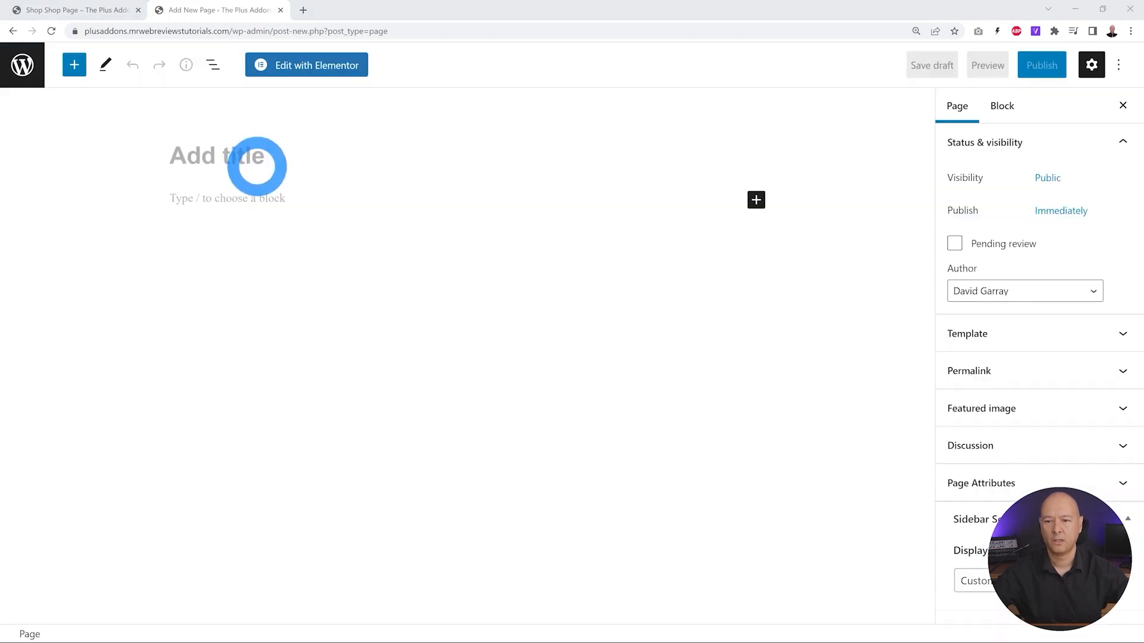
type("My Shop Page")
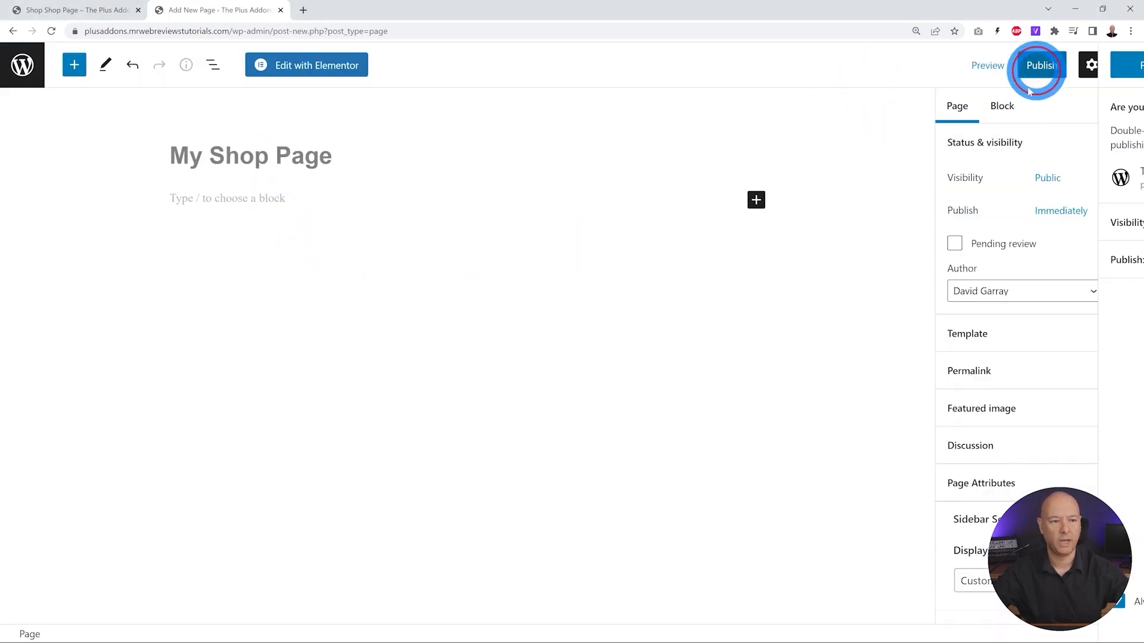
left_click(1040, 65)
left_click(991, 65)
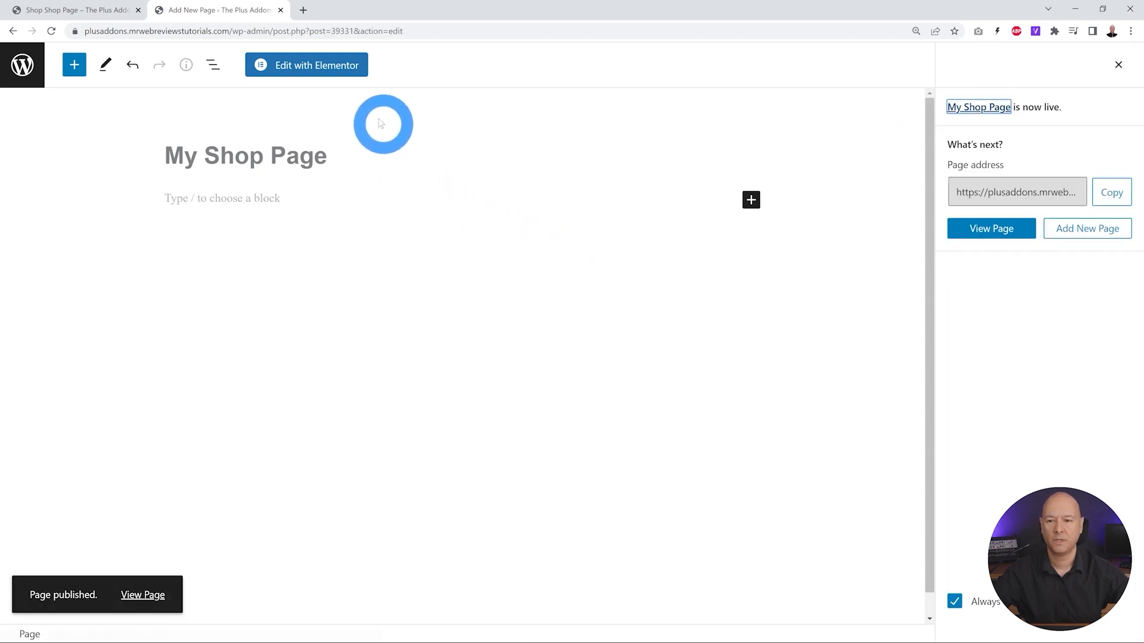
left_click(312, 63)
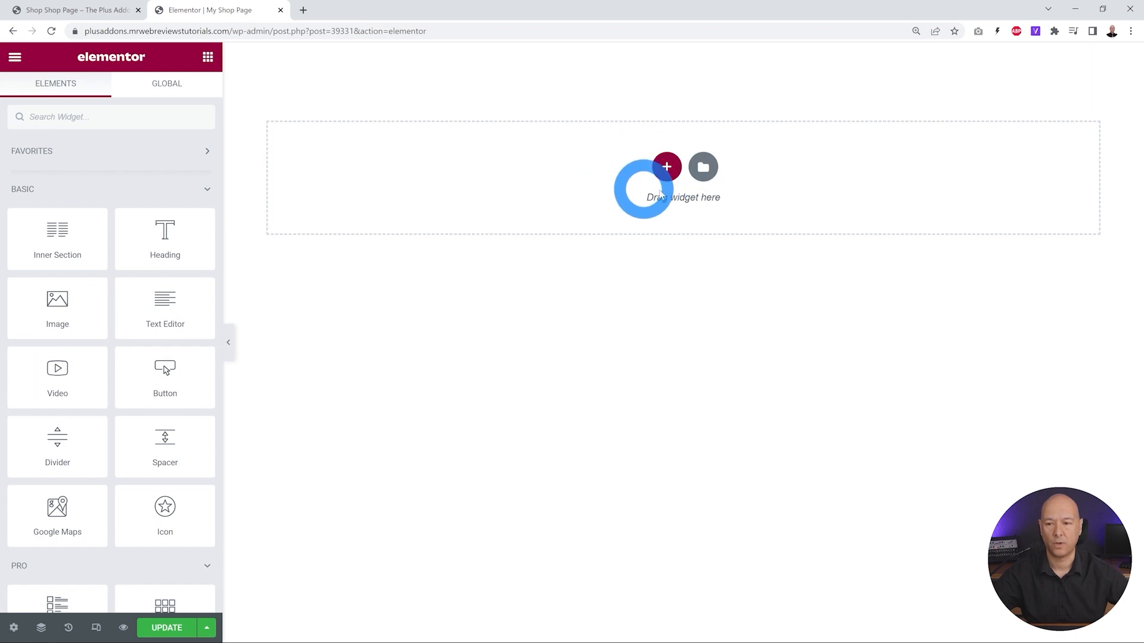
- Add a single-column section to the page and give it a minimum height of 300 px
left_click(95, 12)
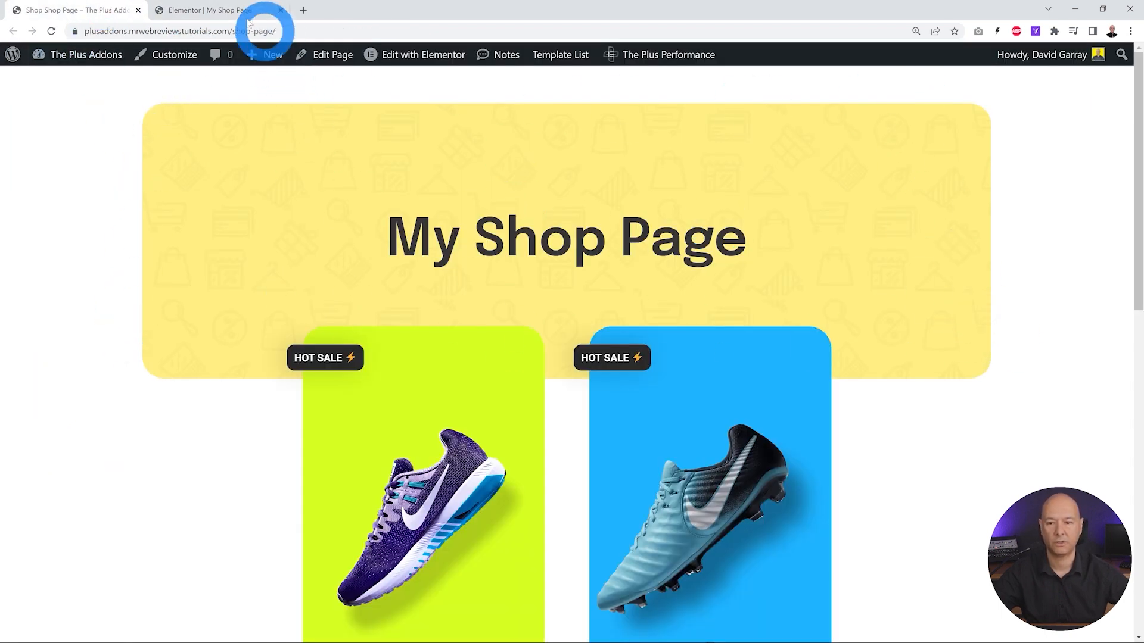
left_click(217, 12)
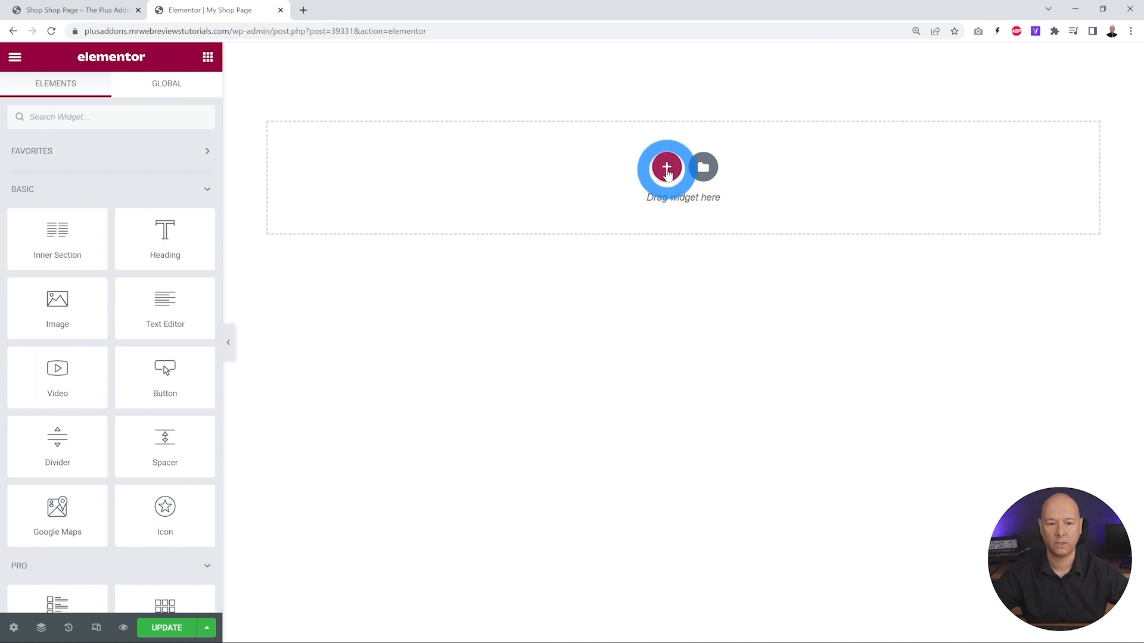
left_click(666, 169)
left_click(500, 206)
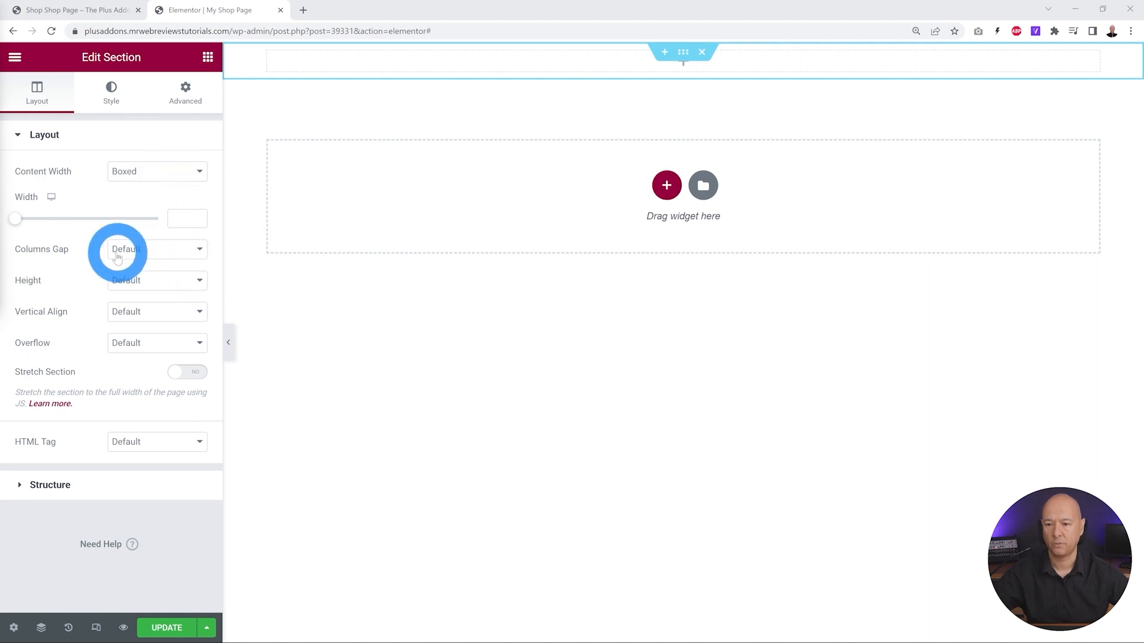
left_click(196, 282)
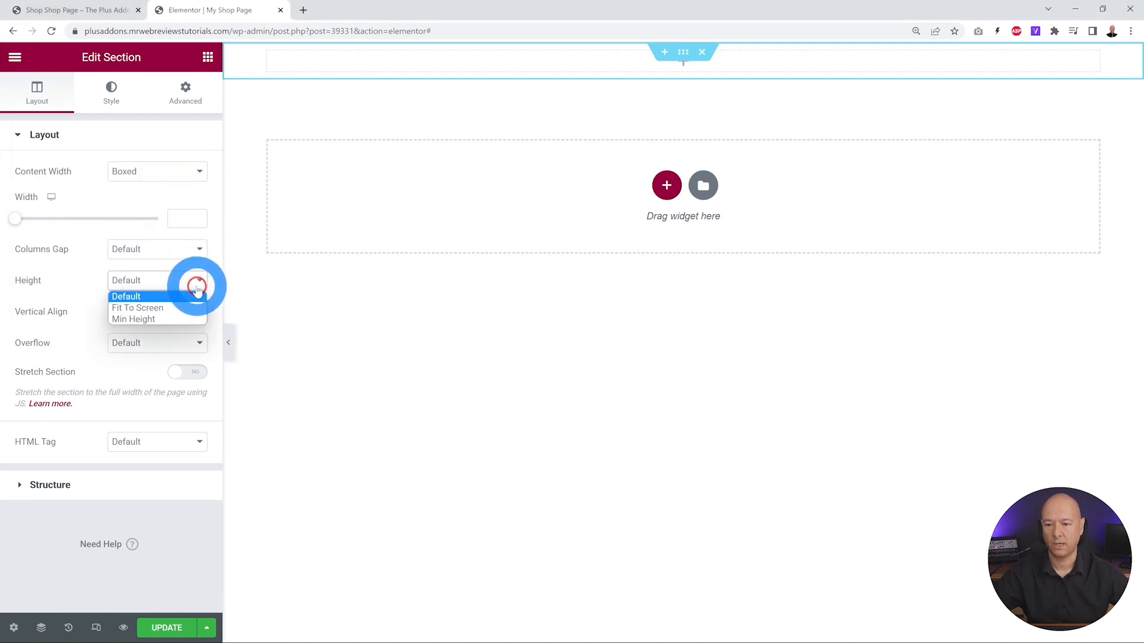
left_click(169, 321)
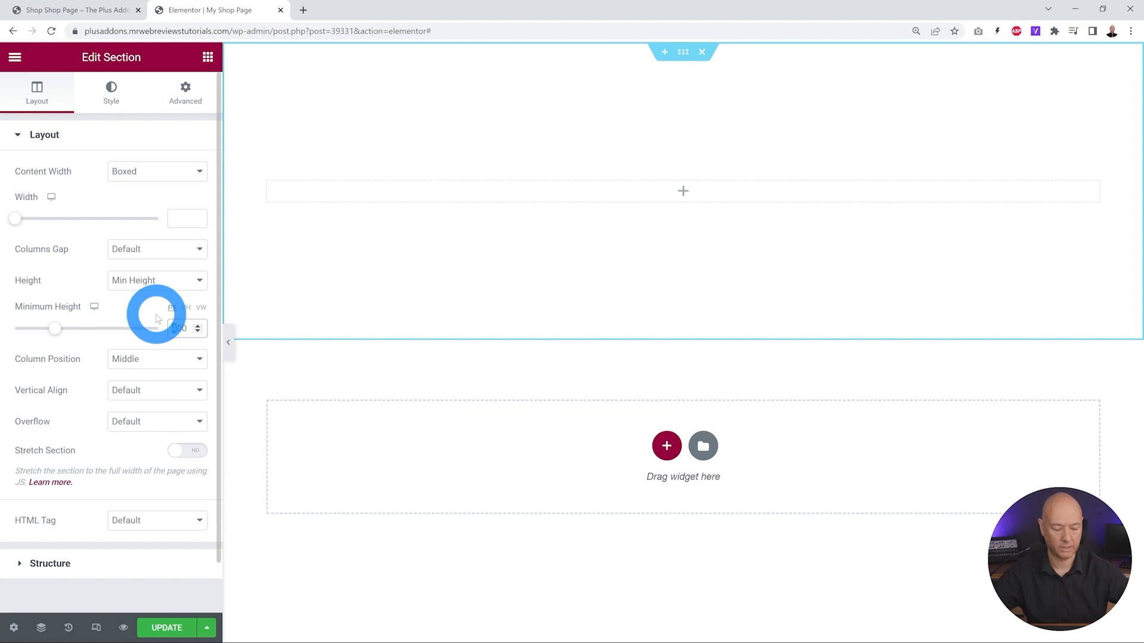
type("3")
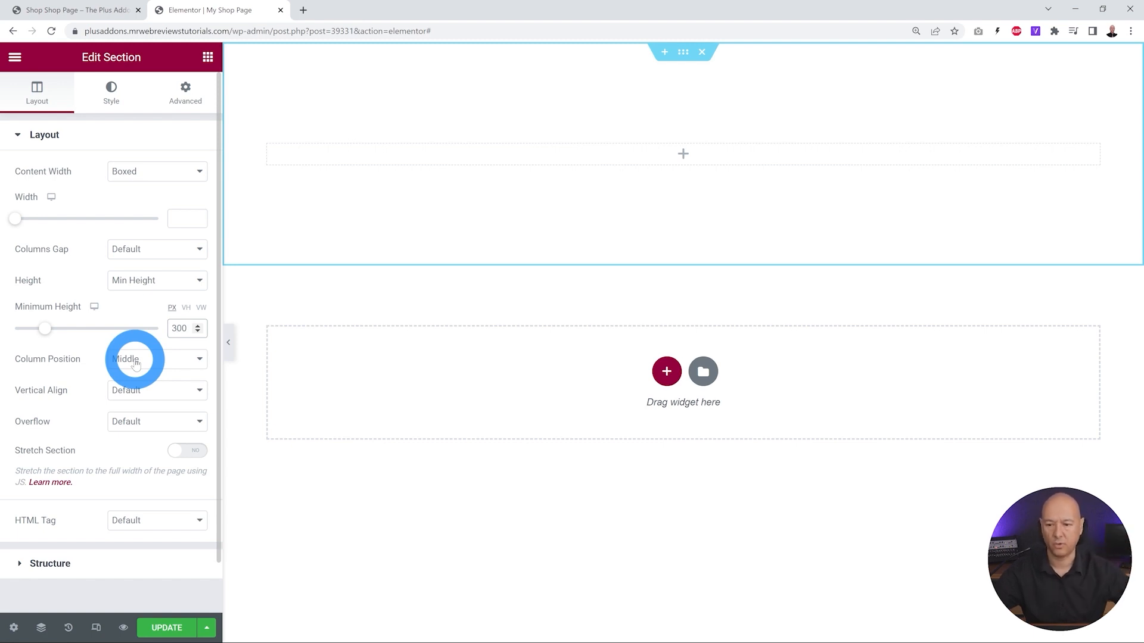
- Unlink the section's margin values and set its top margin to 50 px
left_click(185, 92)
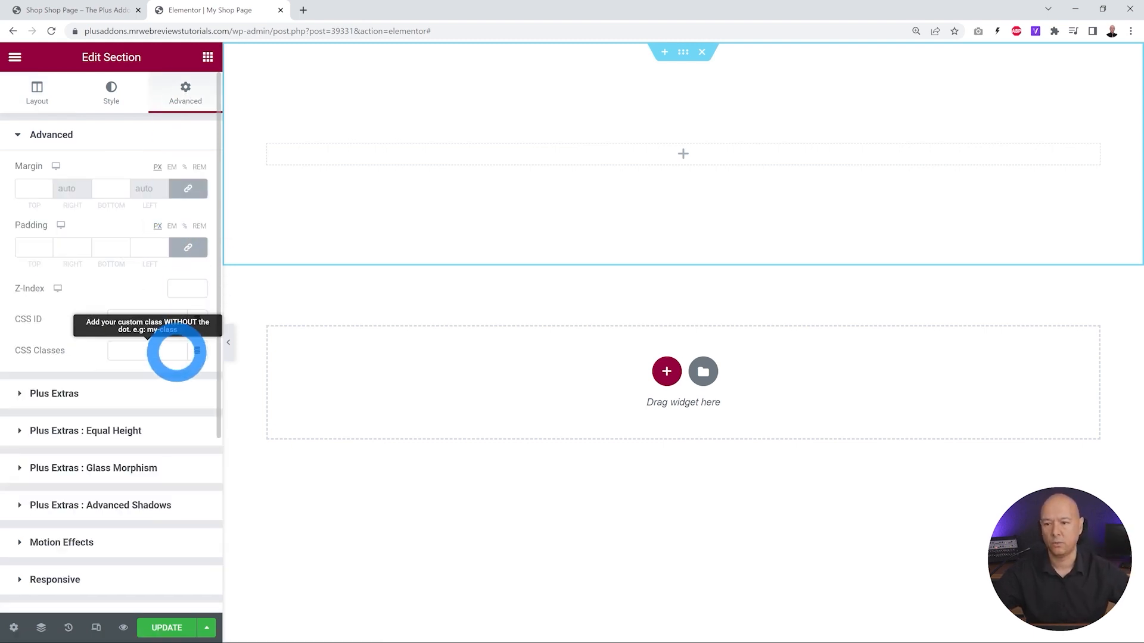
left_click(188, 189)
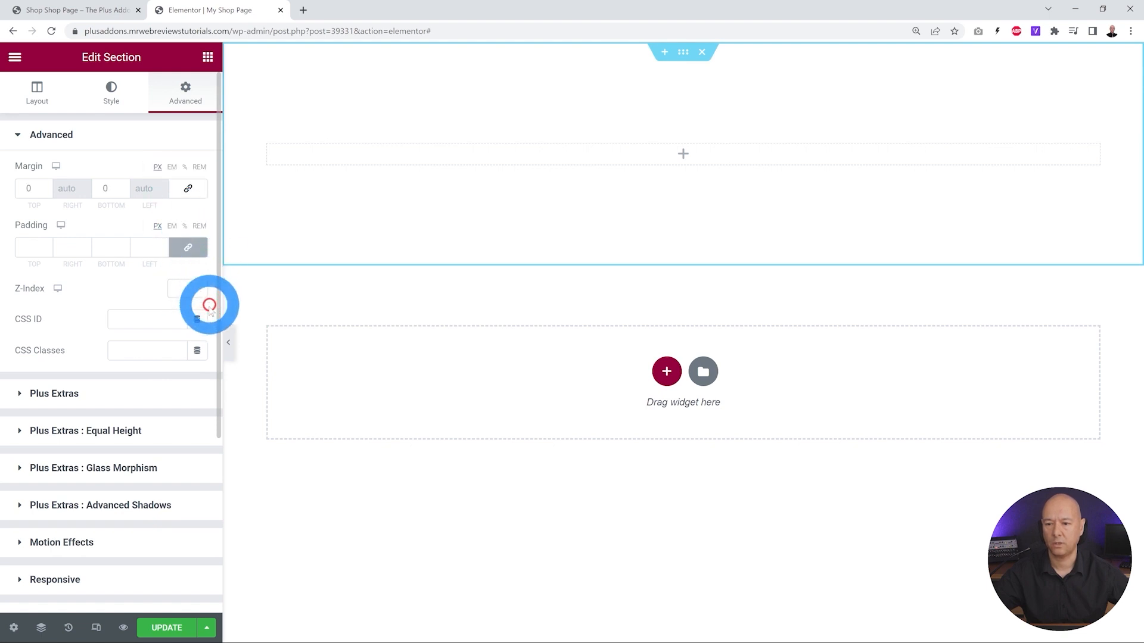
left_click(49, 189)
left_click(36, 294)
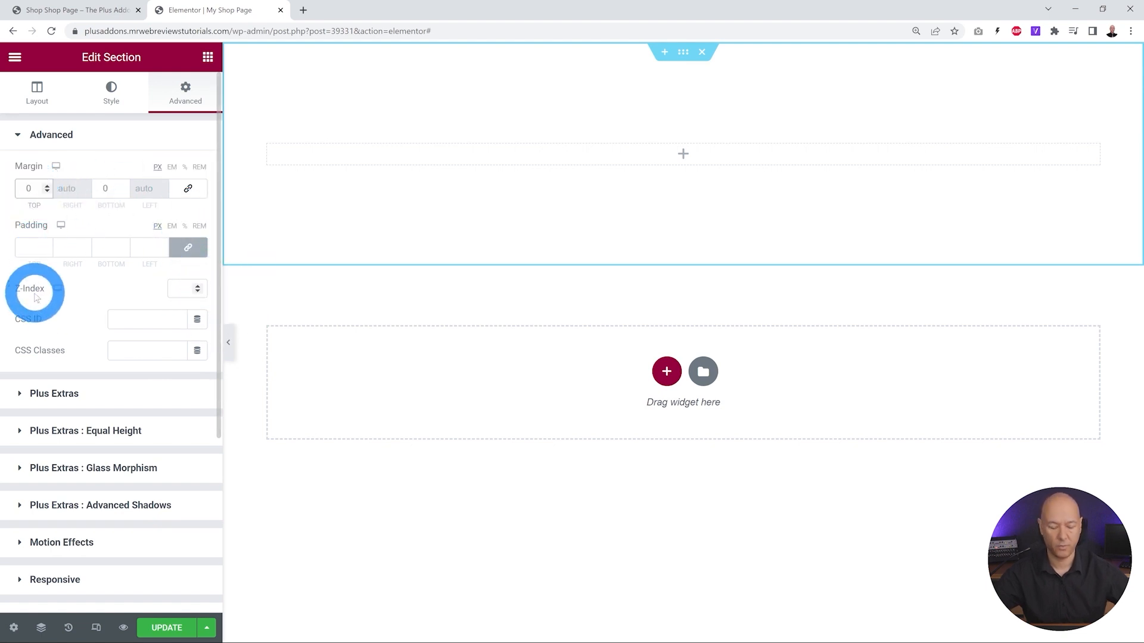
type("50")
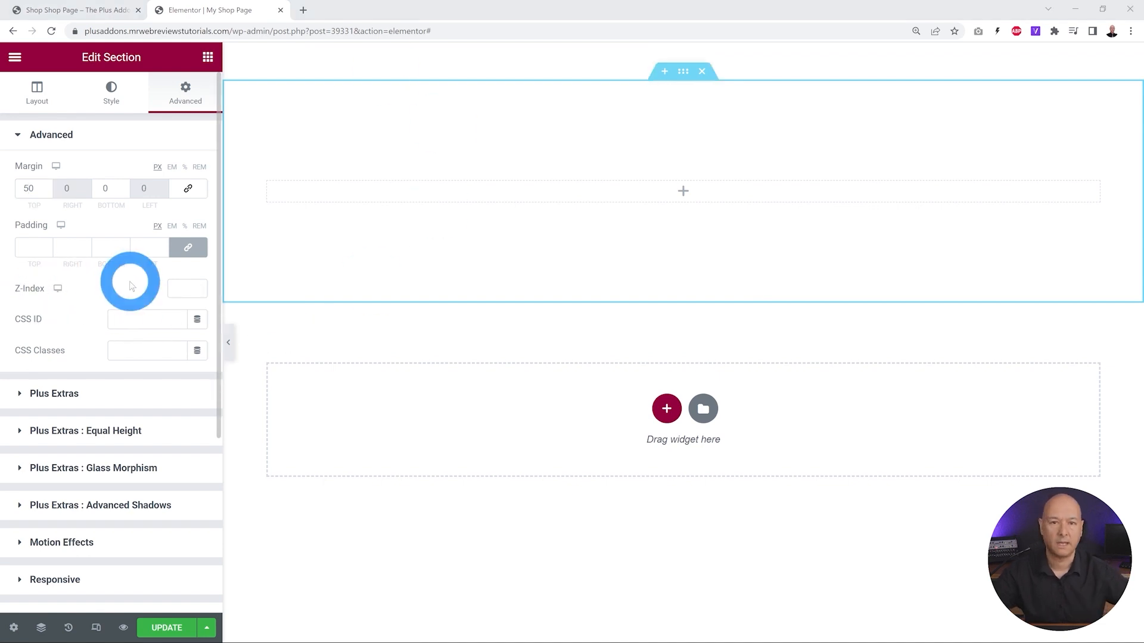
- Add a Heading widget to the section with the title "My Shop Page"
left_click(207, 56)
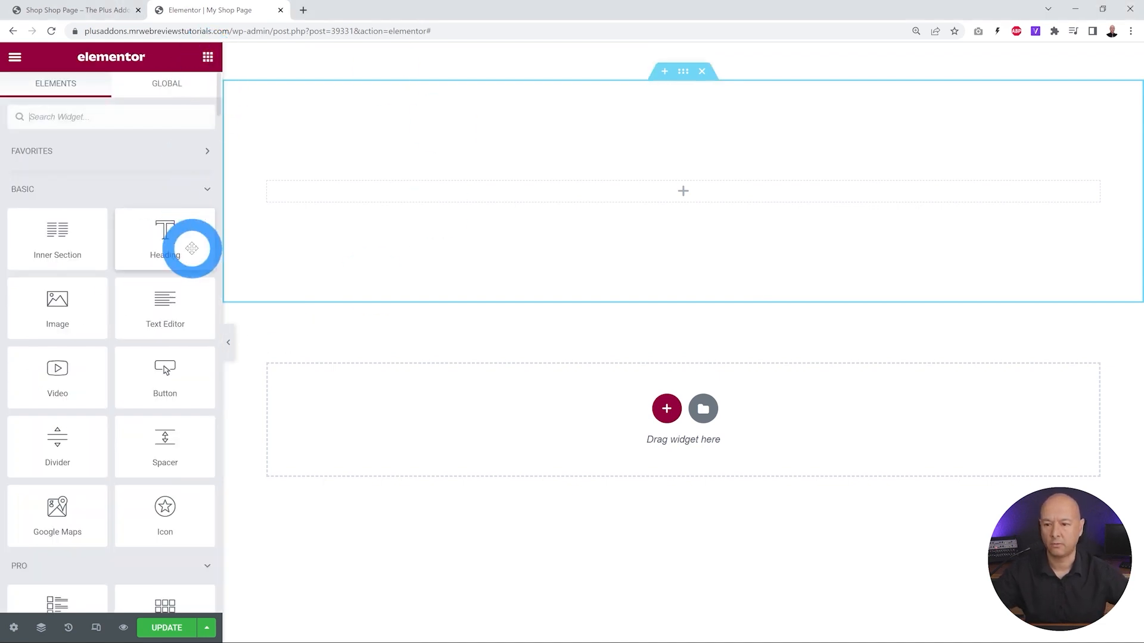
left_click_drag(175, 243, 453, 226)
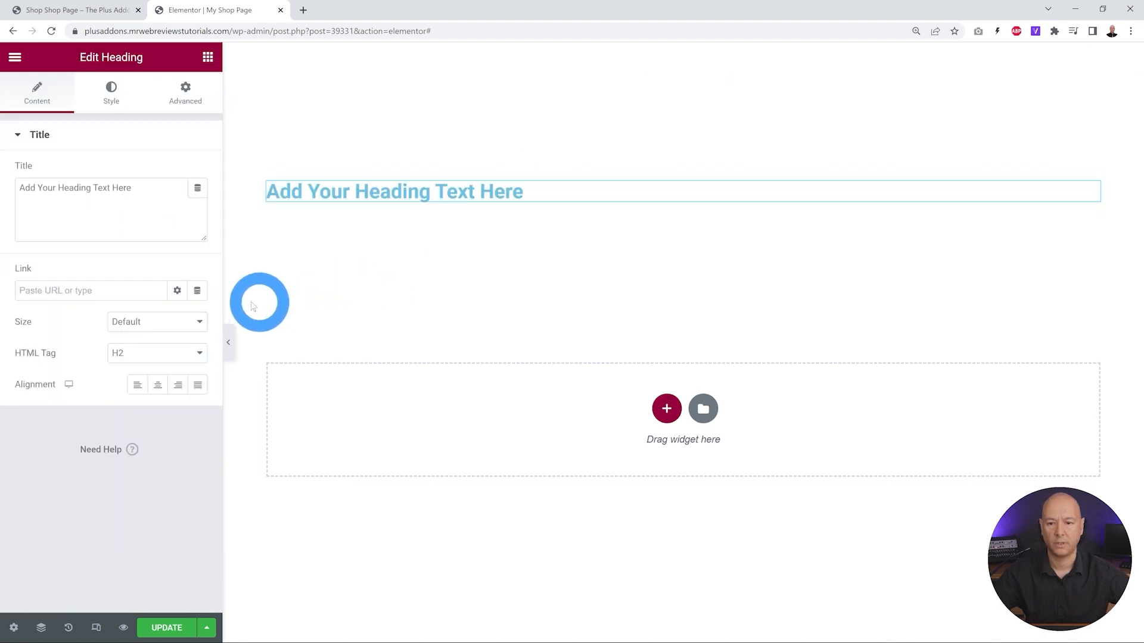
type("My Shop Page")
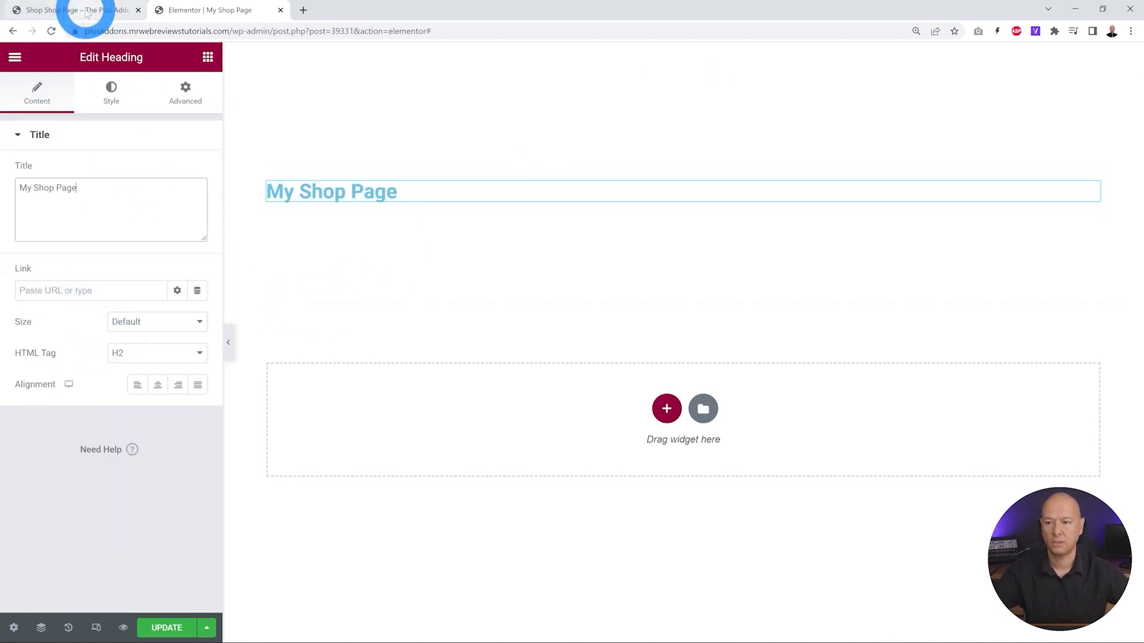
- Set the heading's text color to dark grey #313131, using the finished shop page as reference
left_click(69, 10)
left_click(221, 12)
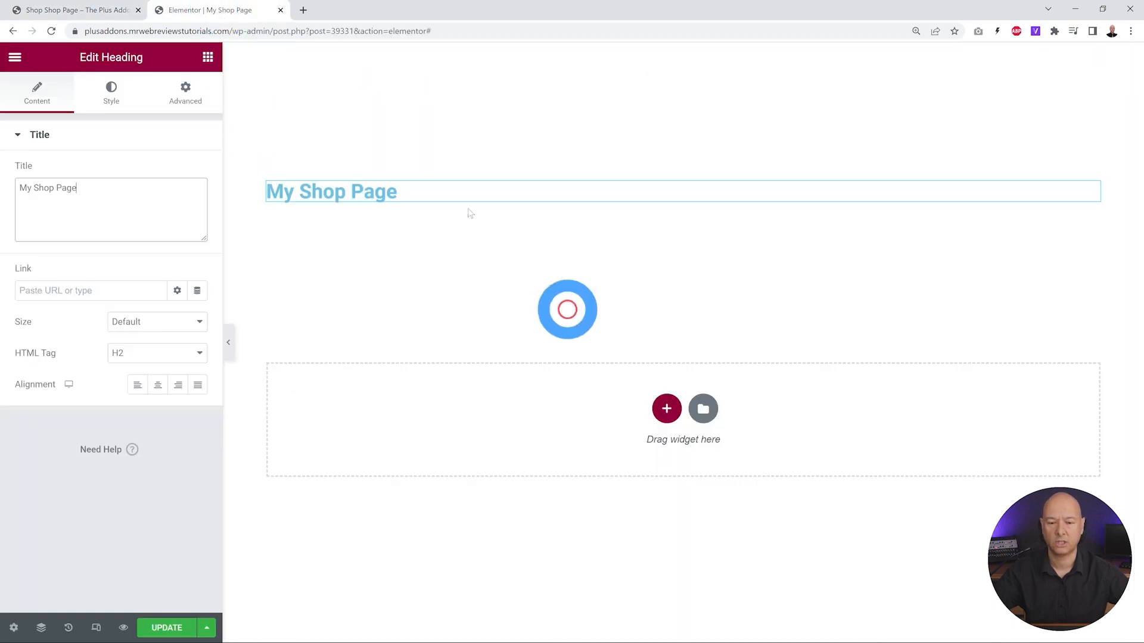
left_click(113, 94)
left_click(197, 173)
left_click_drag(117, 312, 29, 337)
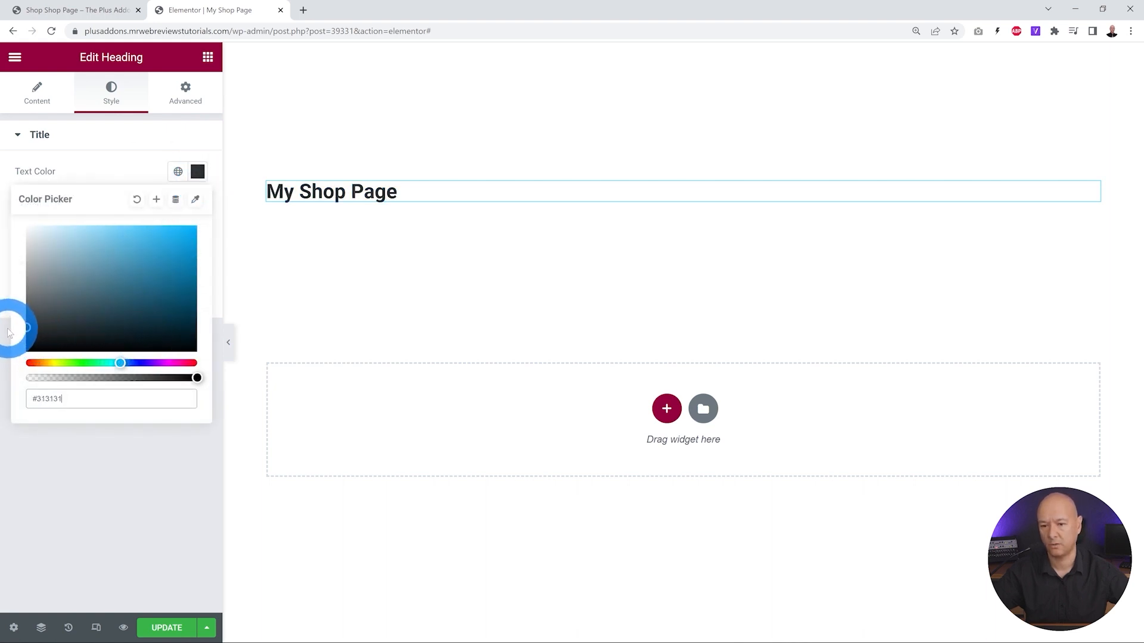
left_click(127, 527)
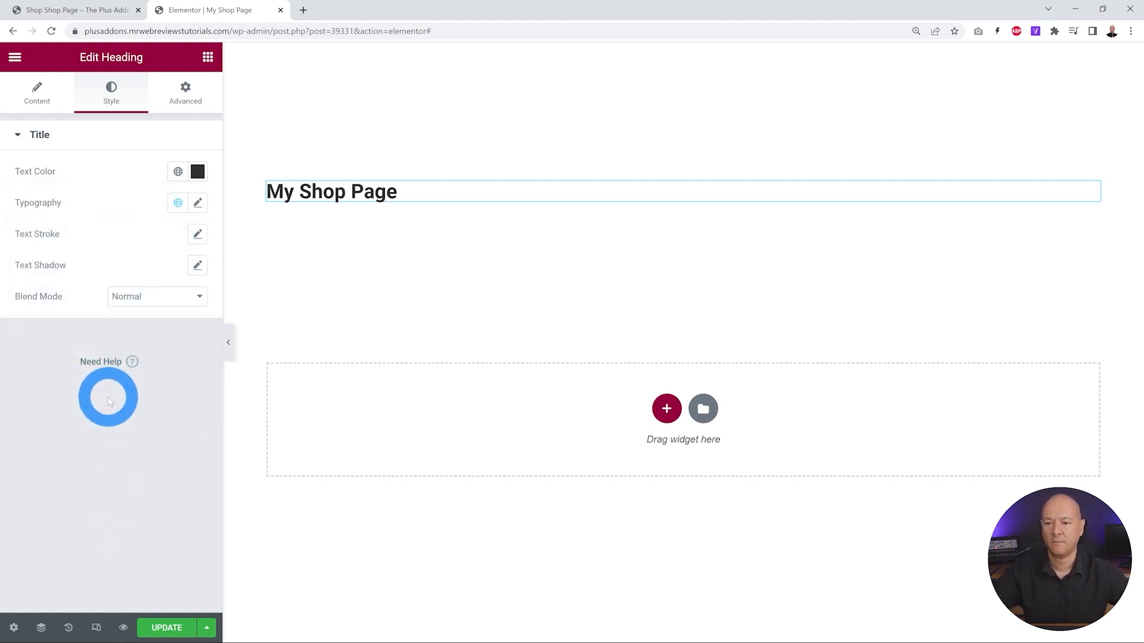
- Set the font family of the "My Shop Page" heading to Epilogue
left_click(198, 213)
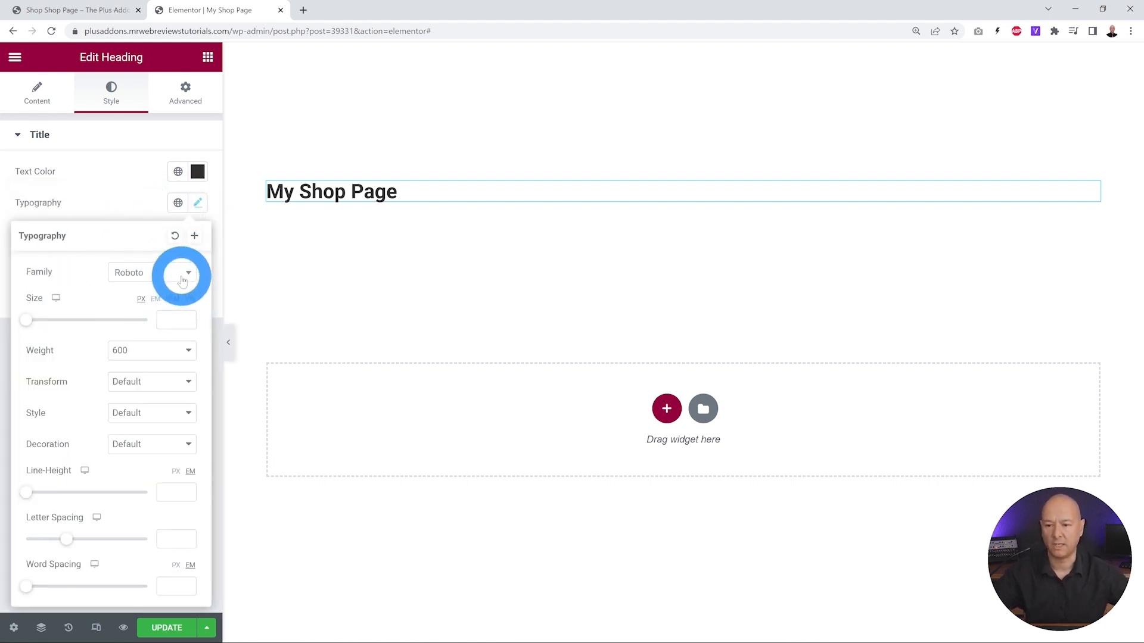
left_click(188, 273)
left_click(188, 274)
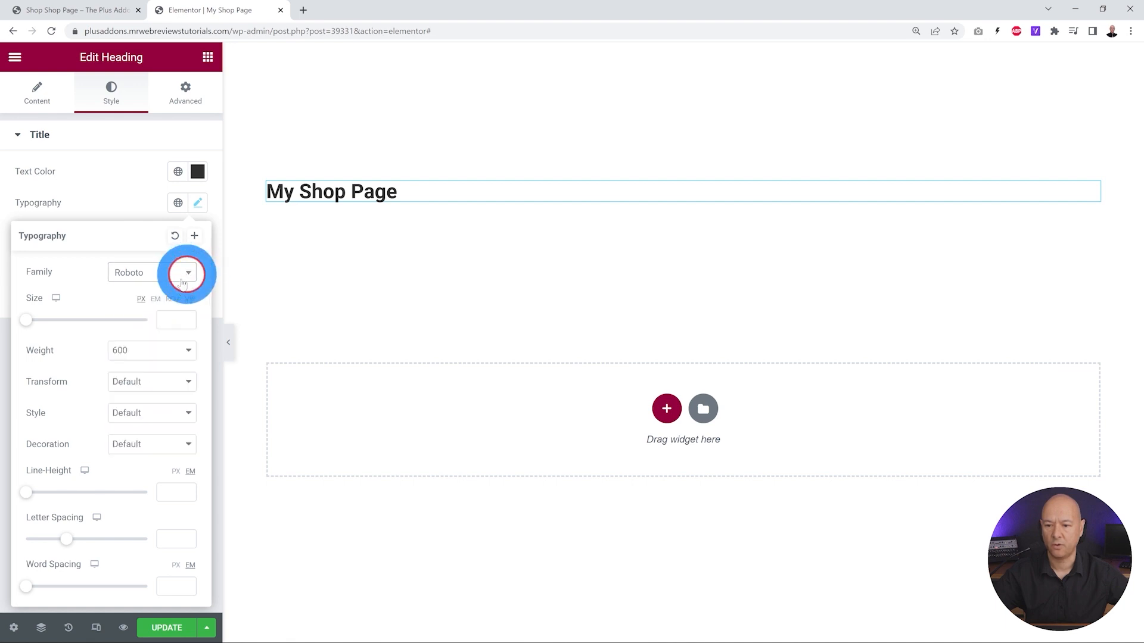
left_click(182, 280)
type("epil")
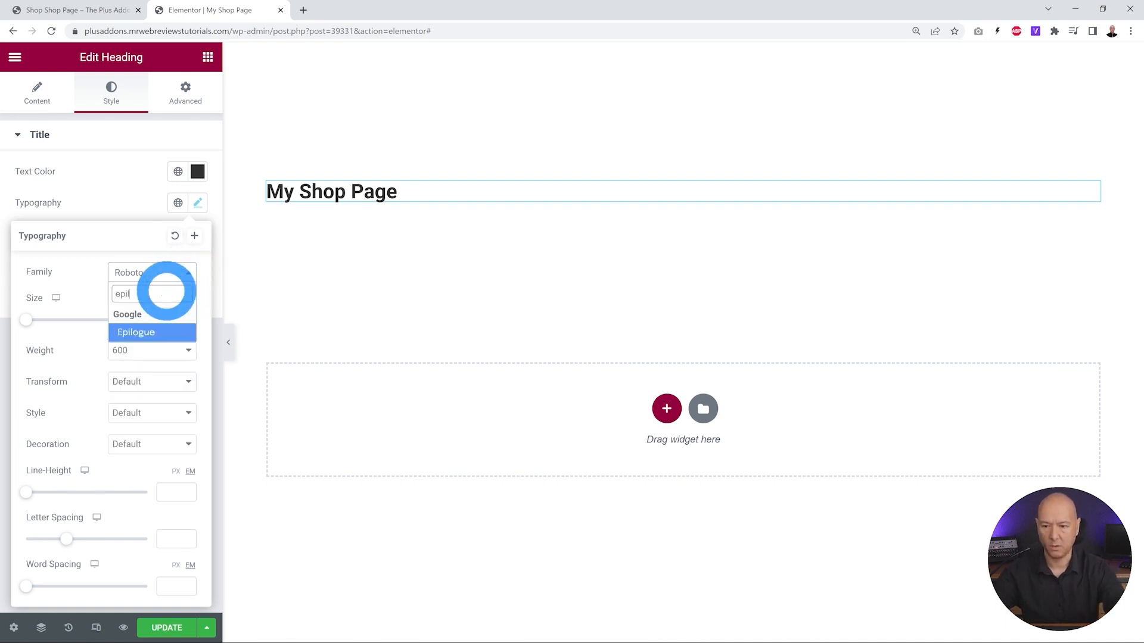
left_click(152, 334)
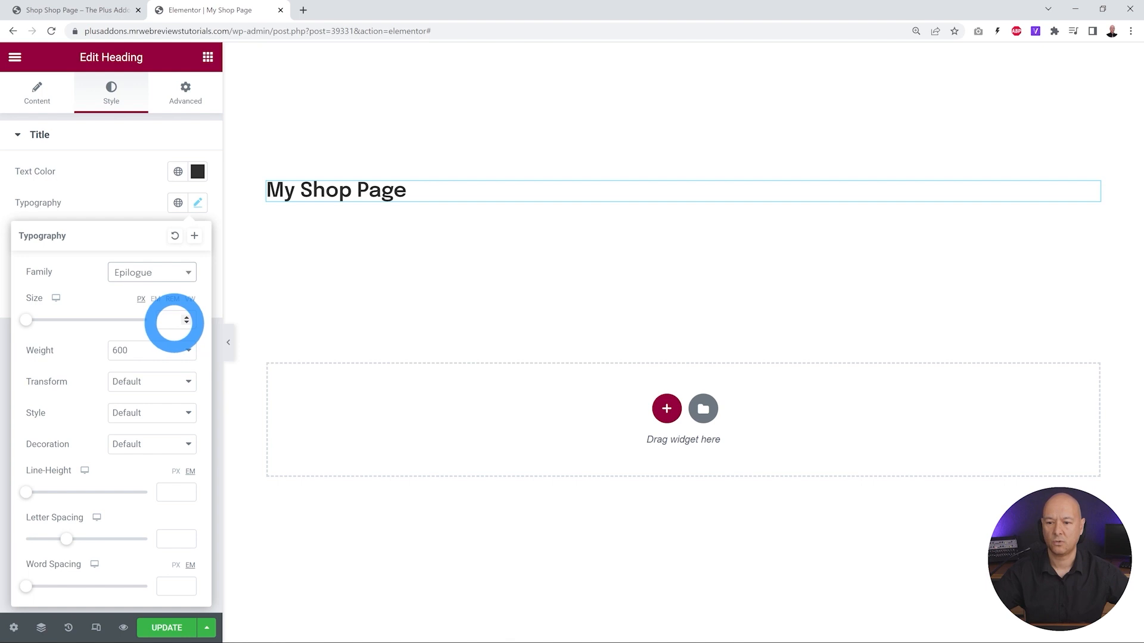
- Set the heading's font size to 70 px in its typography settings
type("65")
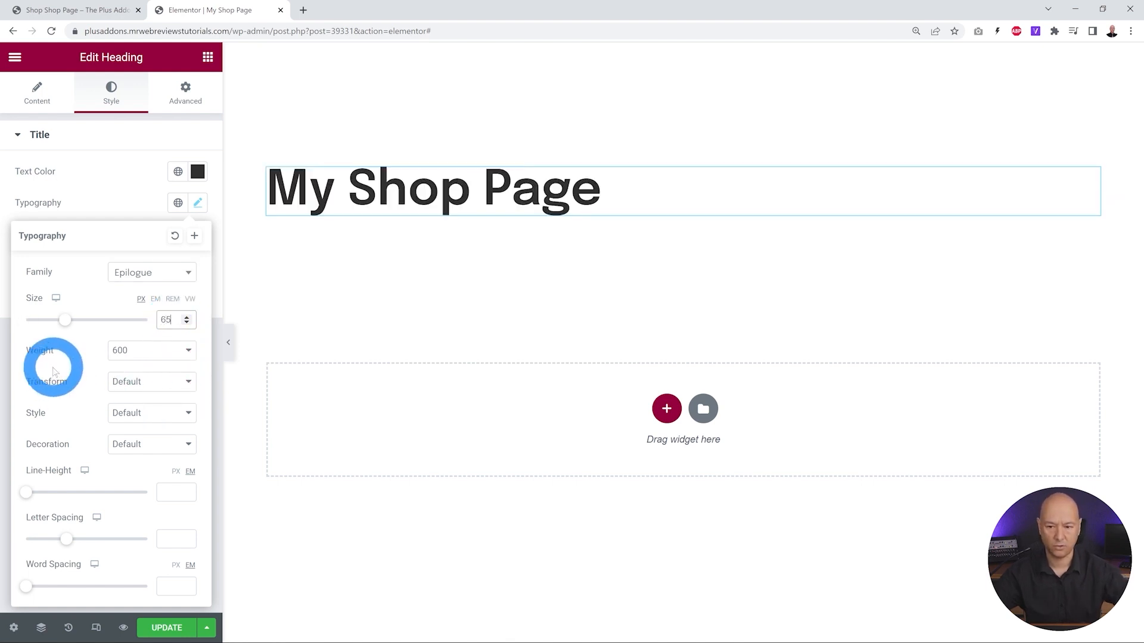
left_click(173, 320)
left_click(186, 318)
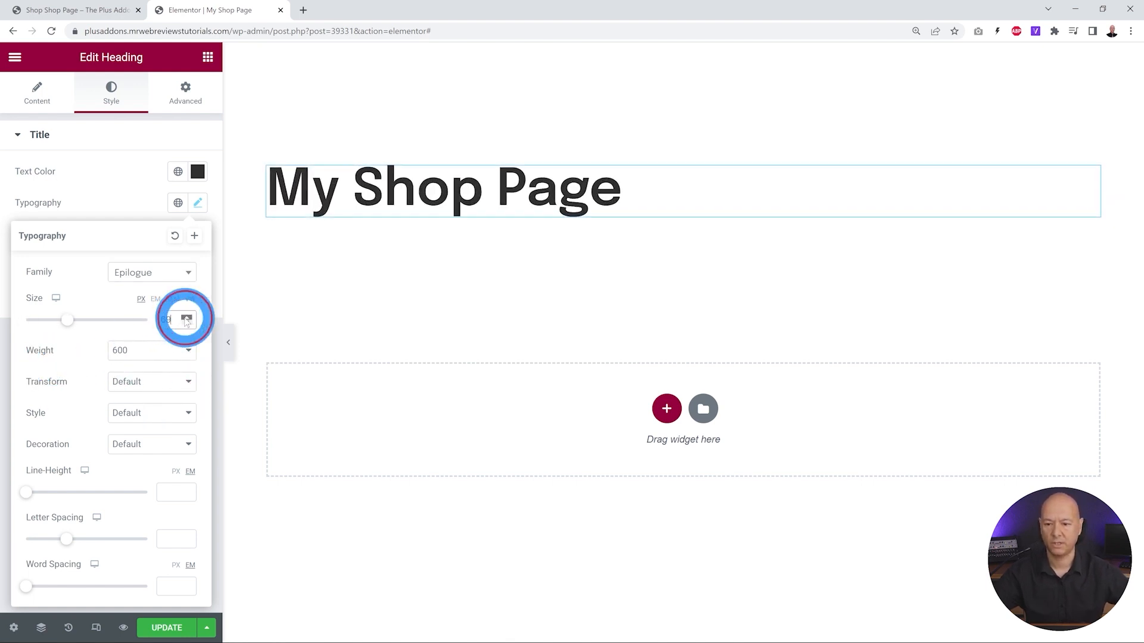
left_click(169, 365)
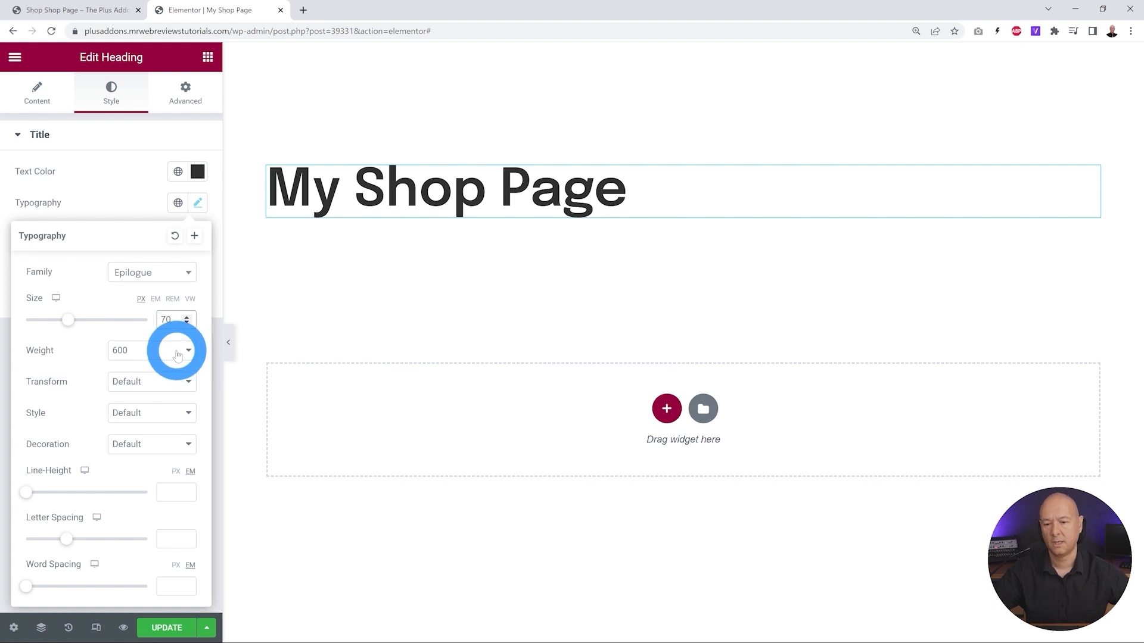
left_click(177, 351)
left_click(177, 351)
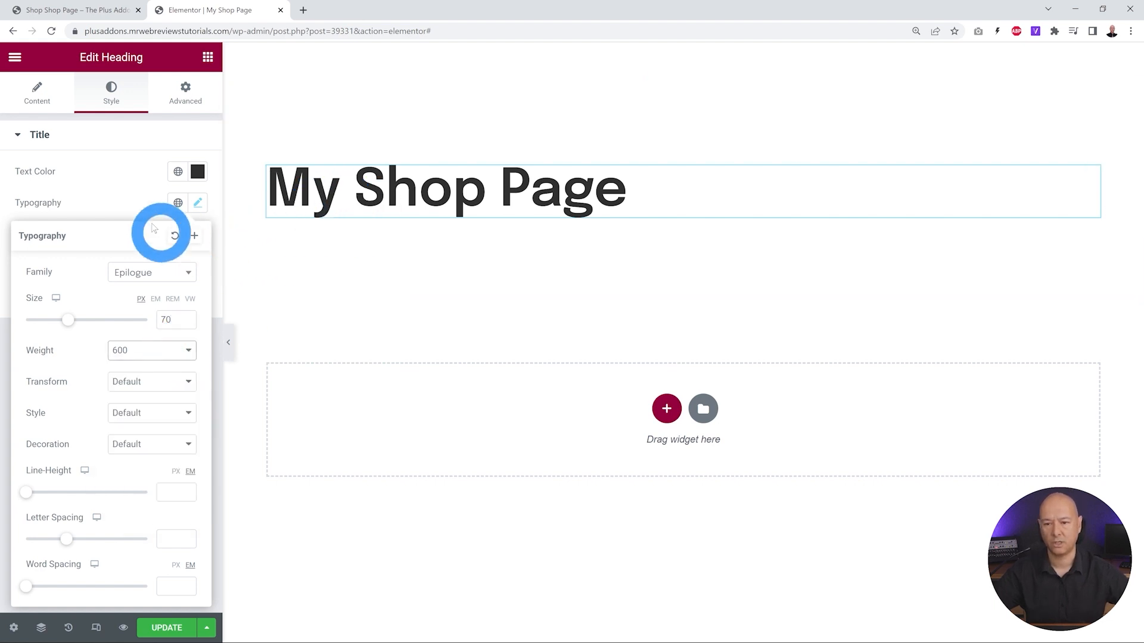
left_click(100, 184)
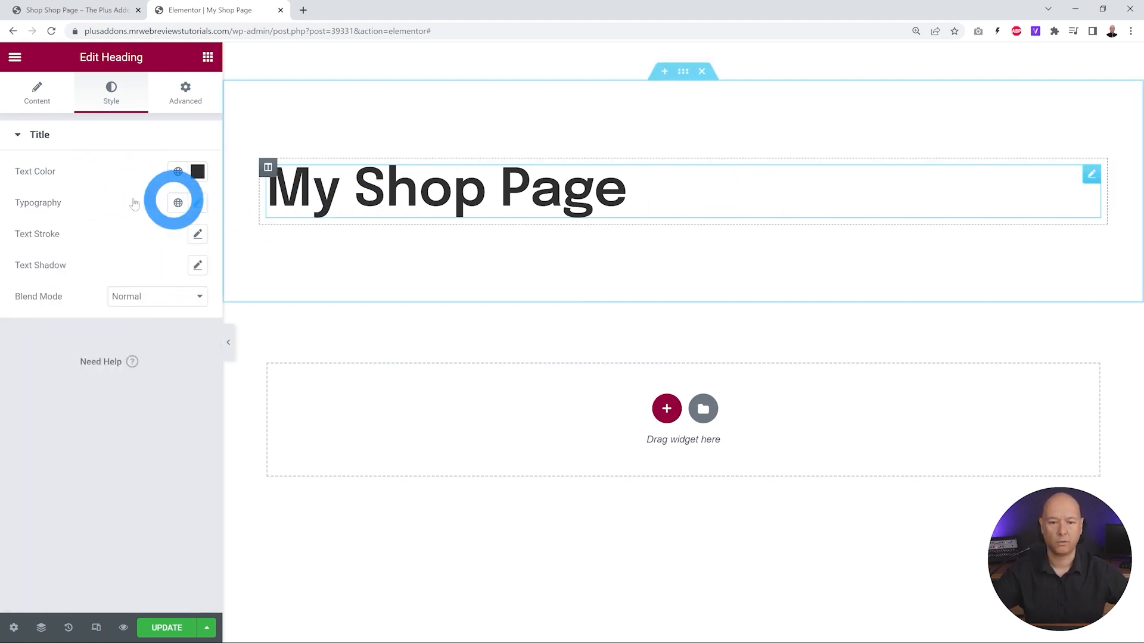
- Center-align the heading and compare it with the header on the finished shop page
left_click(36, 104)
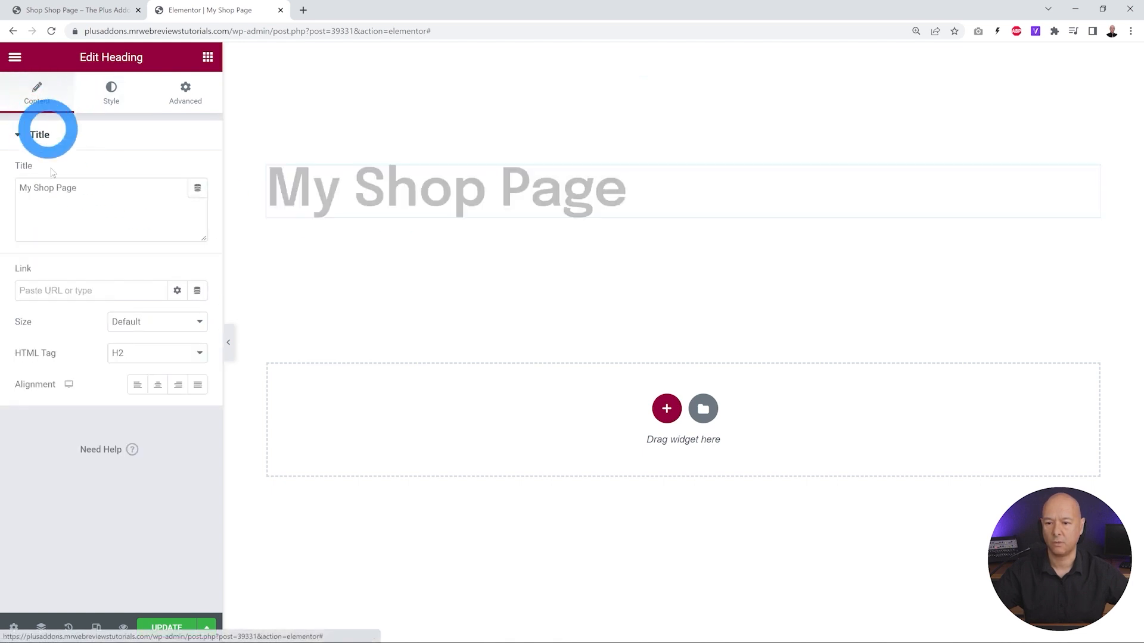
left_click(157, 384)
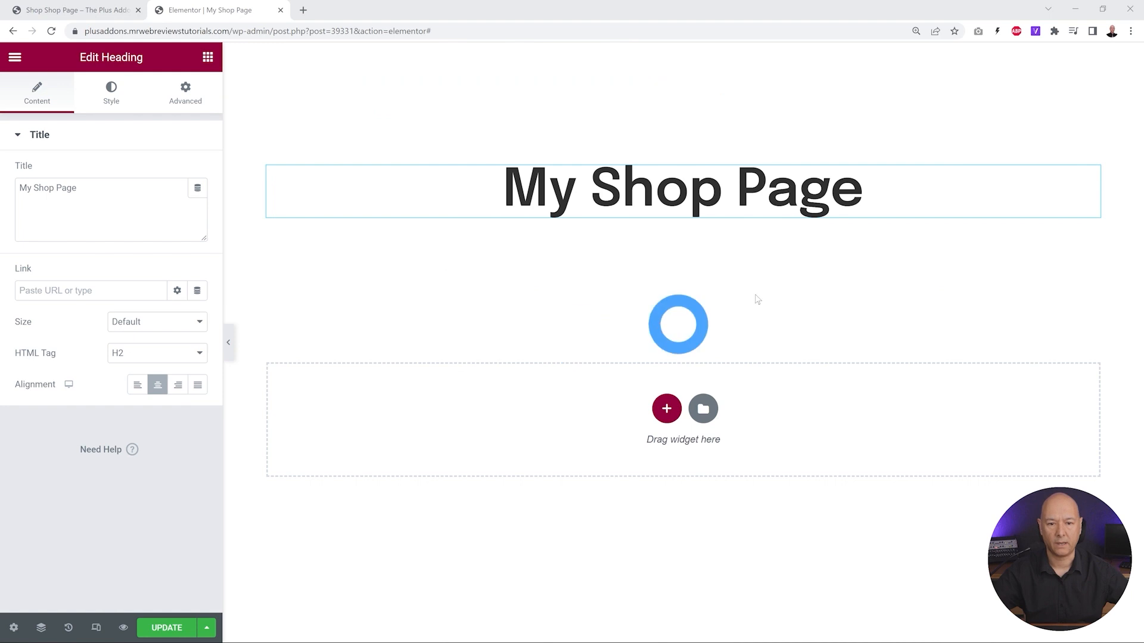
left_click(65, 10)
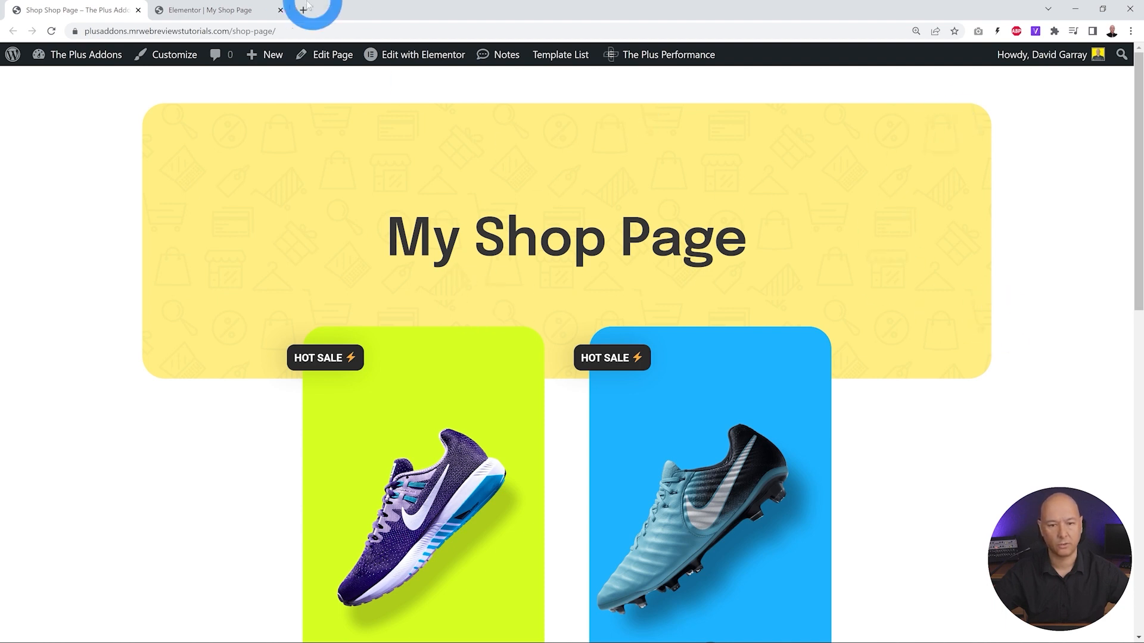
left_click(238, 10)
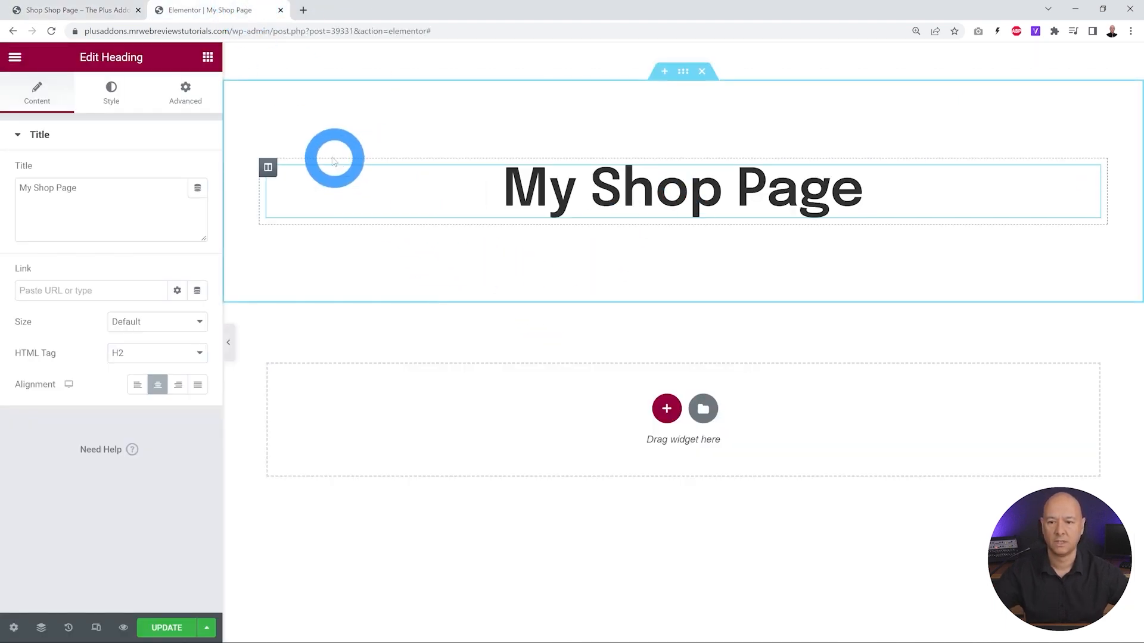
- Give the column containing the heading a classic background with the yellow color #FFEE82
left_click(268, 169)
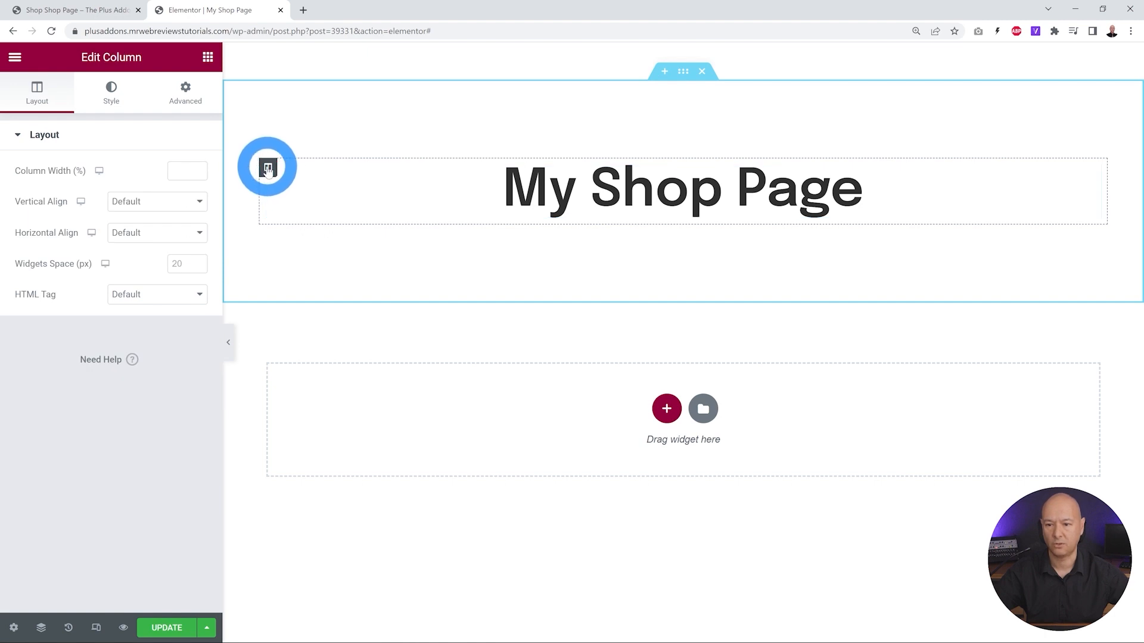
left_click(111, 92)
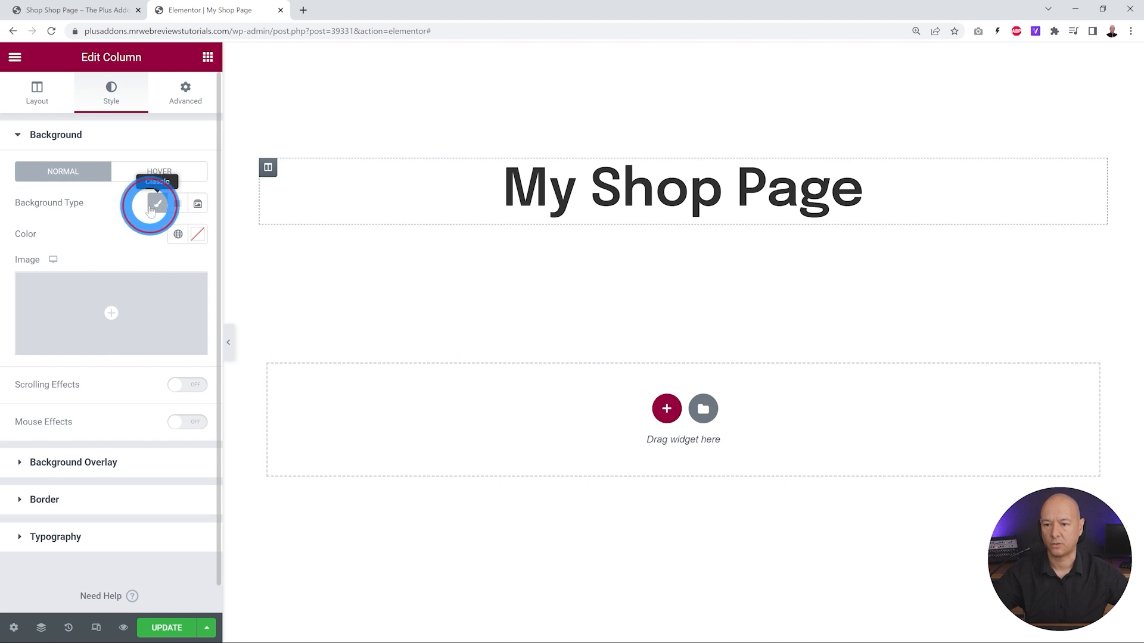
left_click(152, 206)
left_click(156, 205)
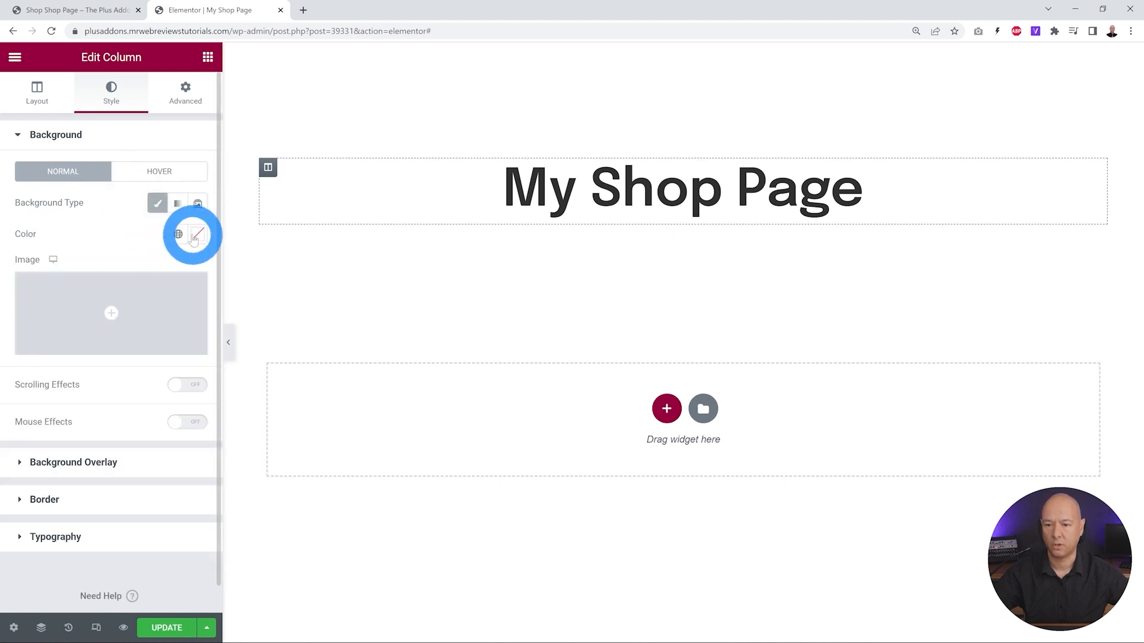
left_click(194, 238)
left_click(126, 464)
key("ctrl+v")
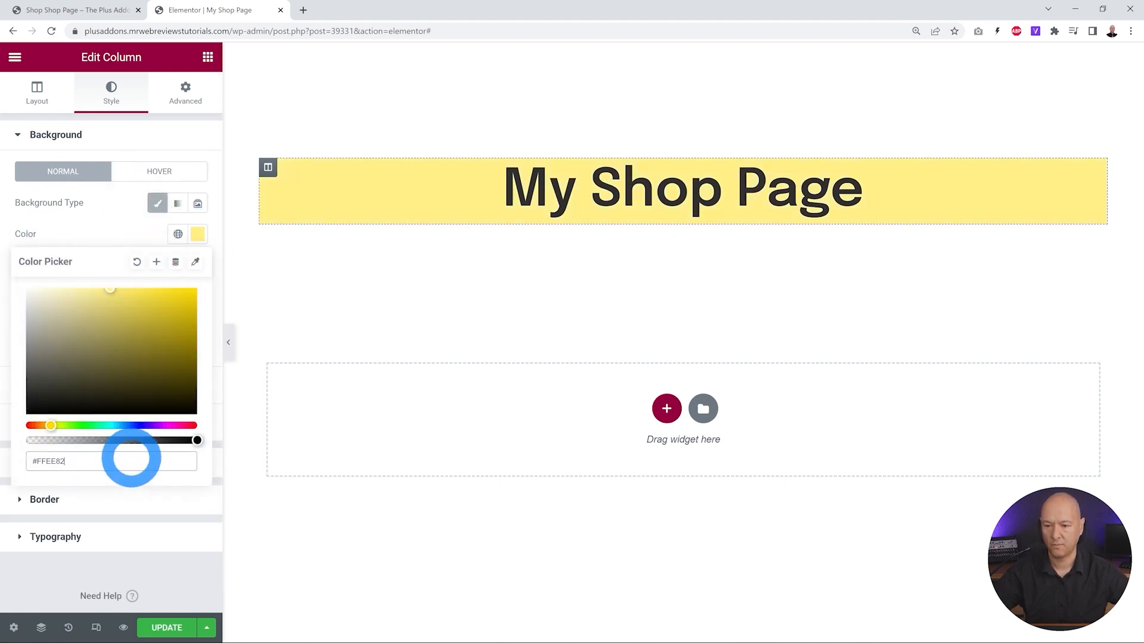
left_click(95, 219)
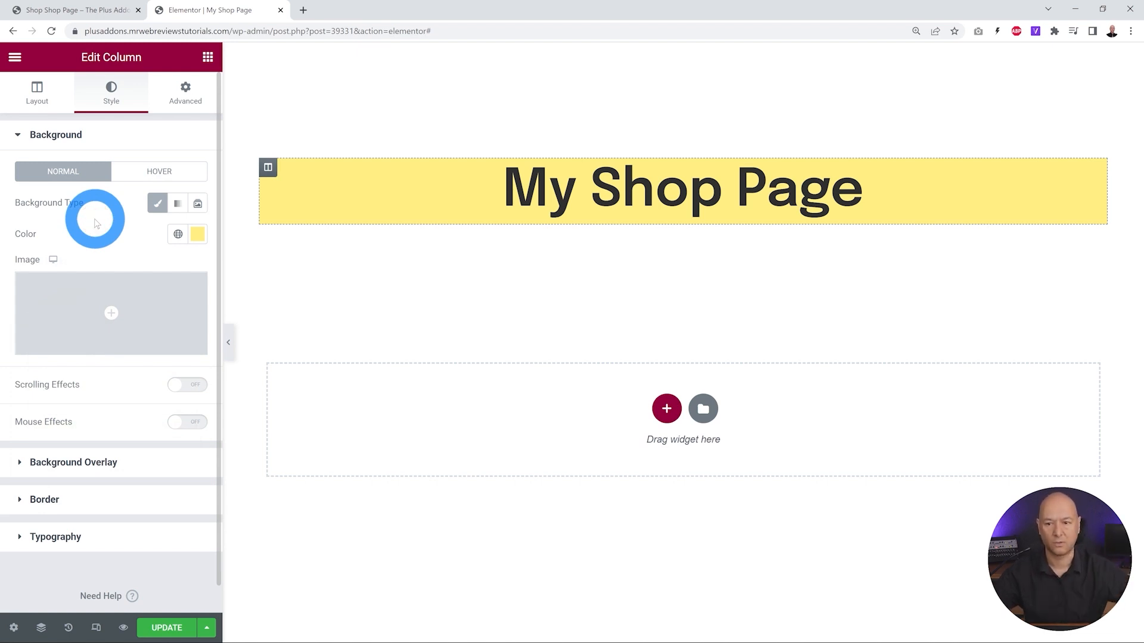
- Add a classic background overlay to the column using the shopping-icons image 495-ai.png from the media library
left_click(106, 464)
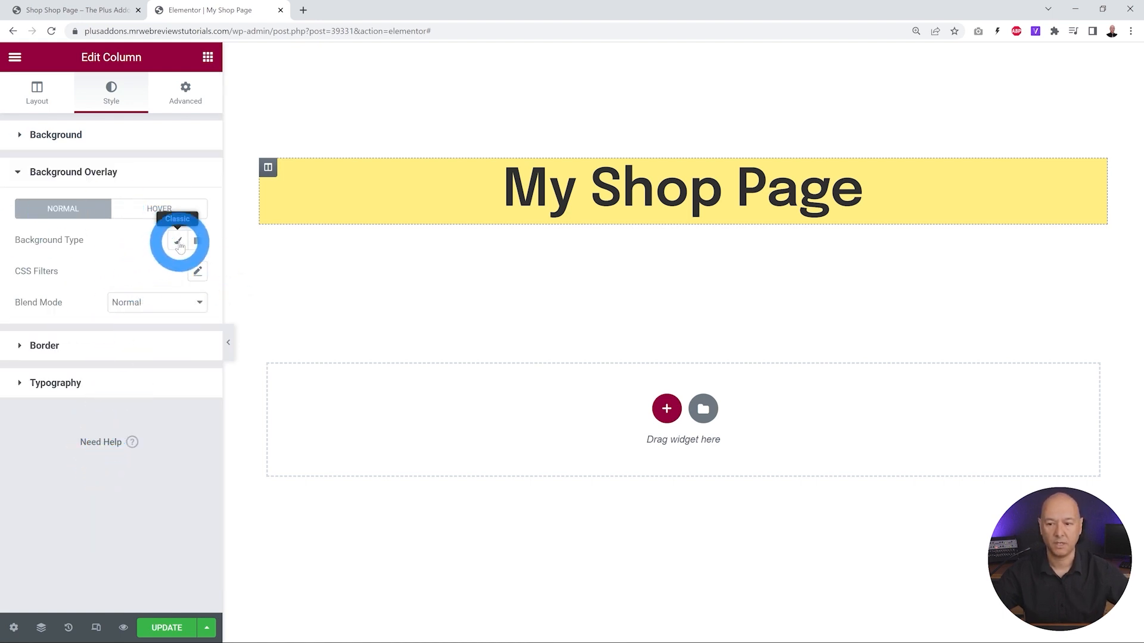
left_click(178, 243)
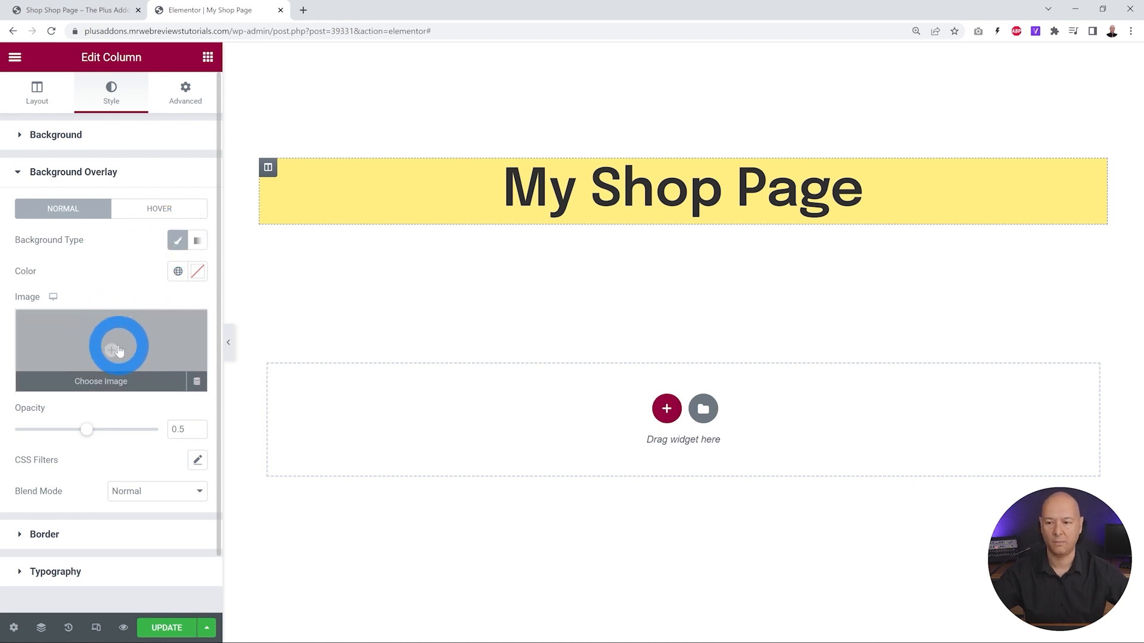
left_click(119, 351)
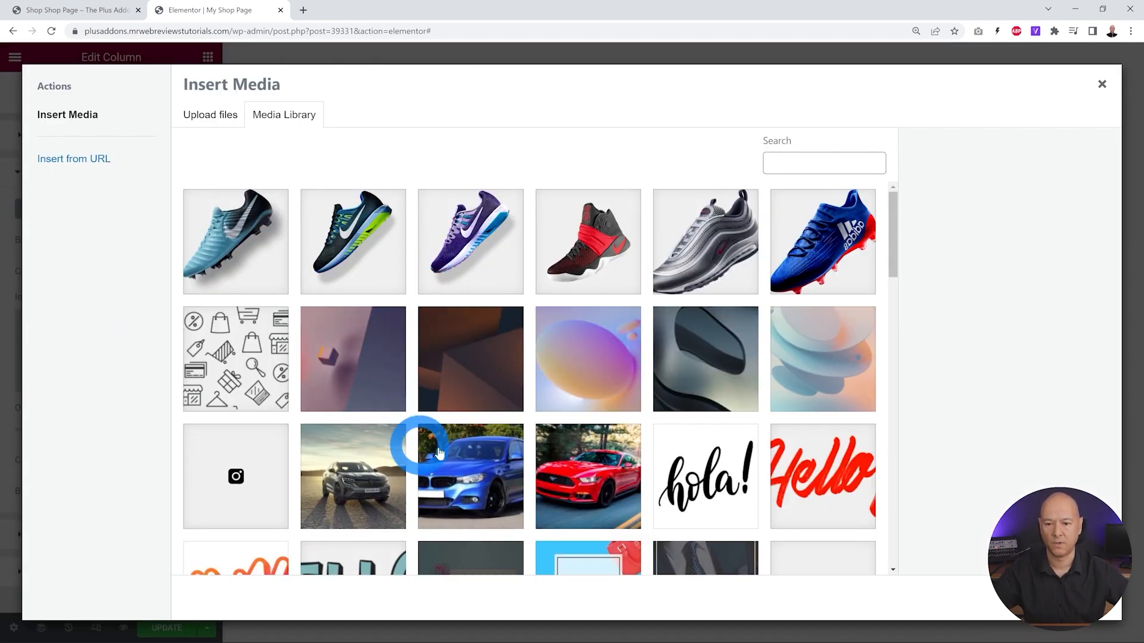
left_click(229, 374)
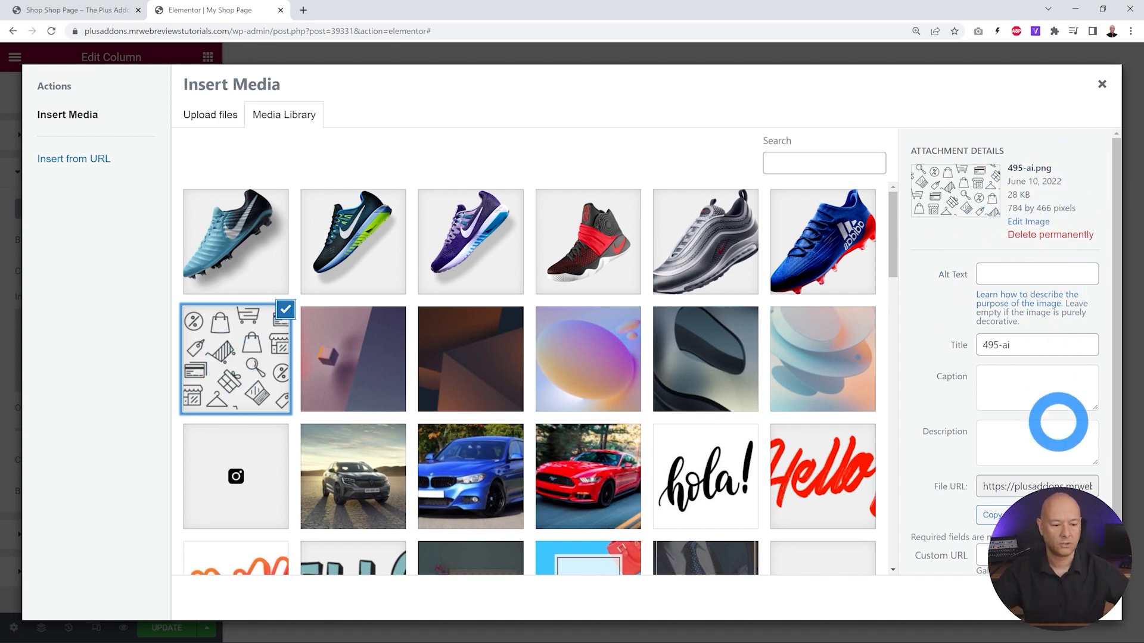
left_click(1069, 600)
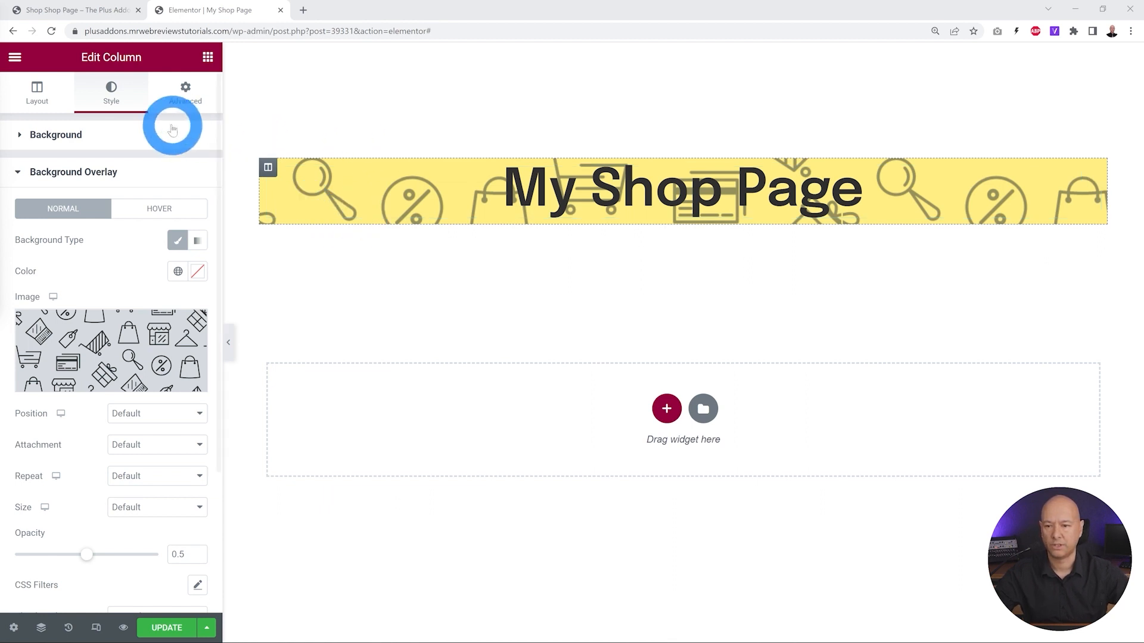
- Unlink the column's padding values and set them to 150 px top and bottom and 20 px right and left
left_click(186, 97)
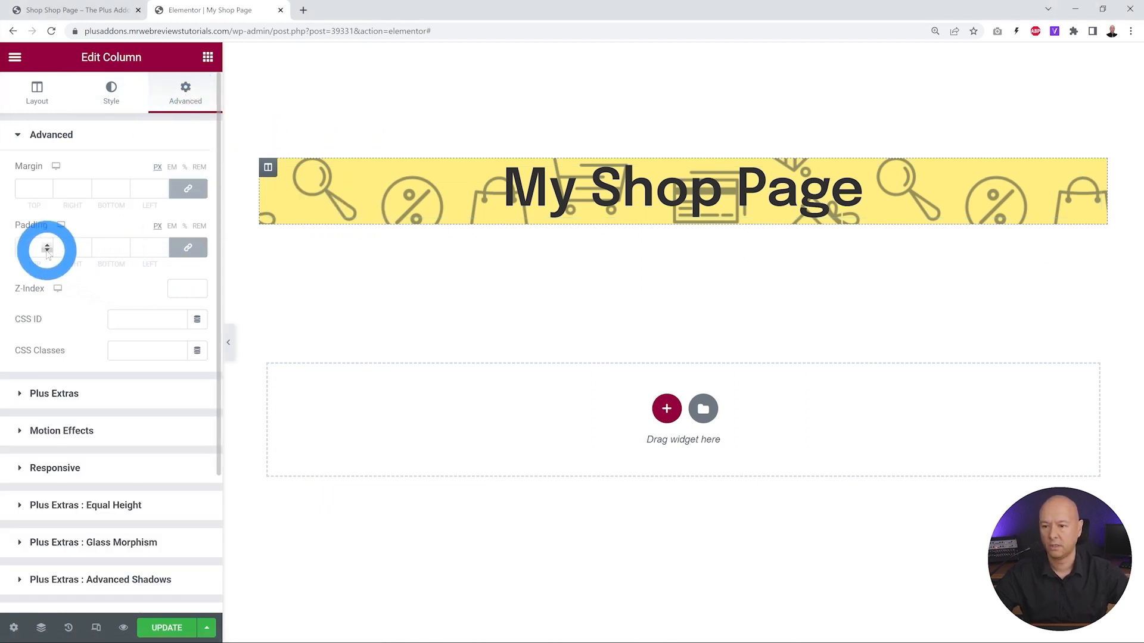
left_click(184, 251)
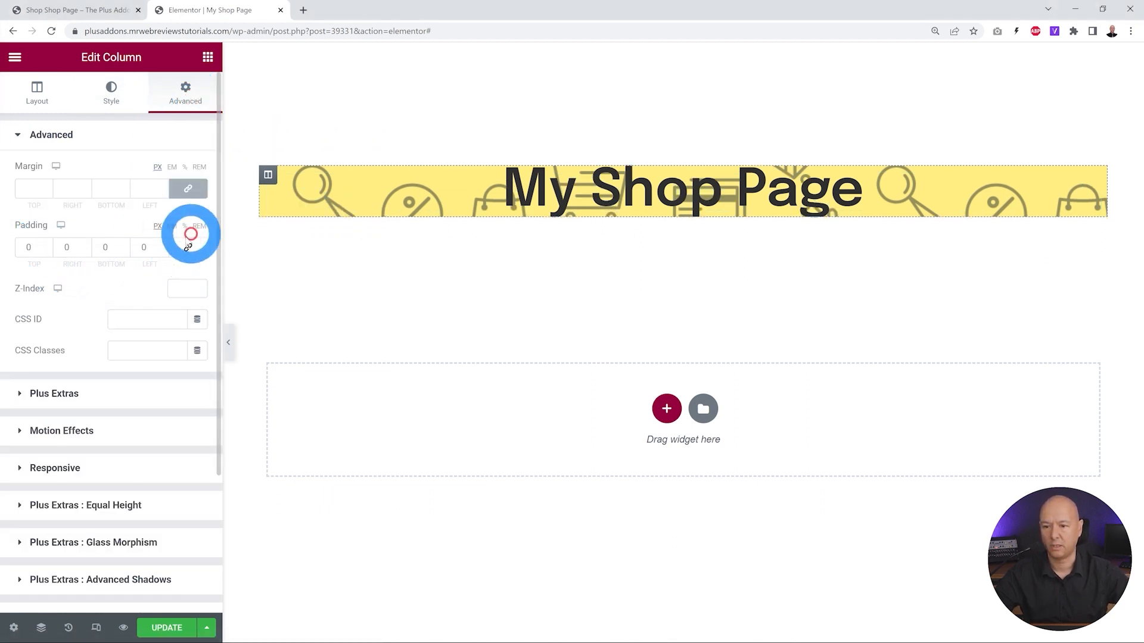
left_click(26, 246)
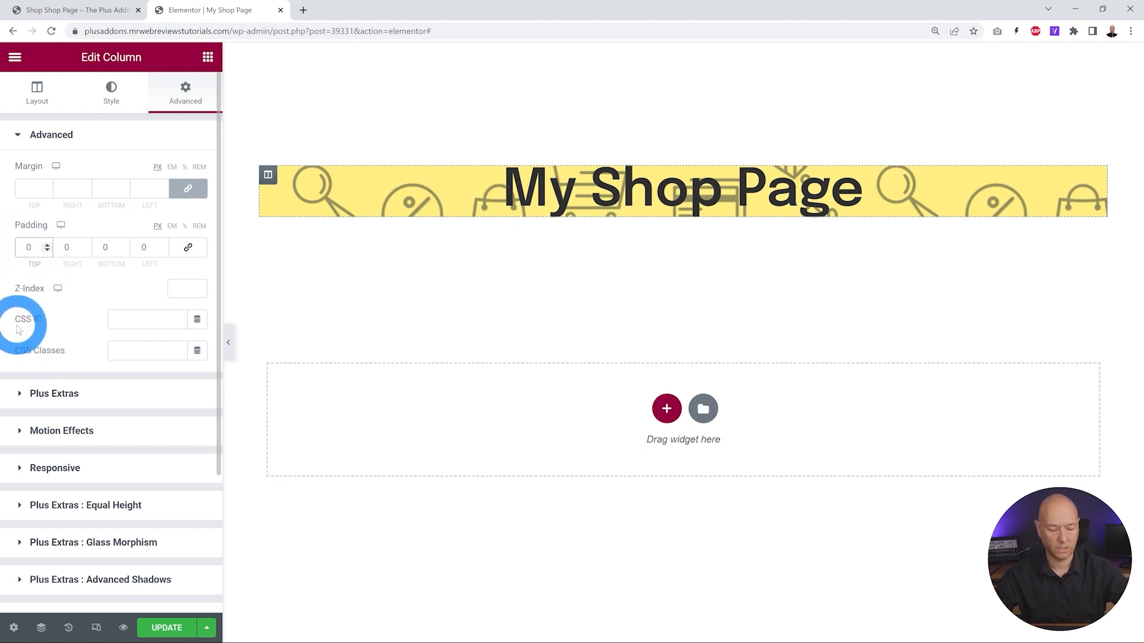
type("15")
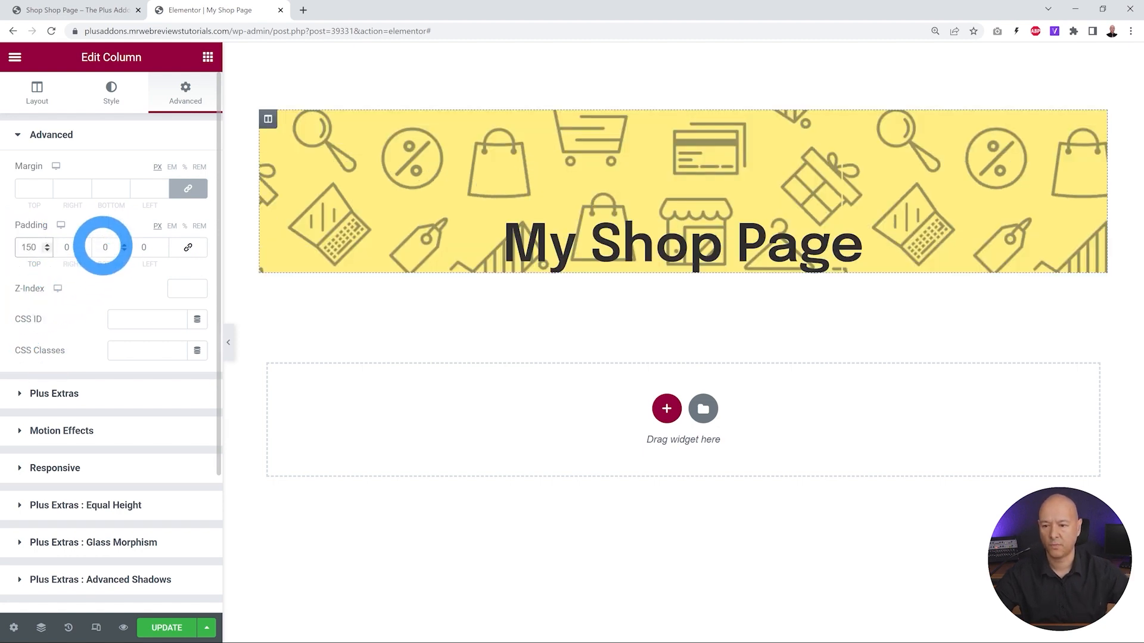
type("150")
left_click(96, 279)
left_click(67, 248)
type("30")
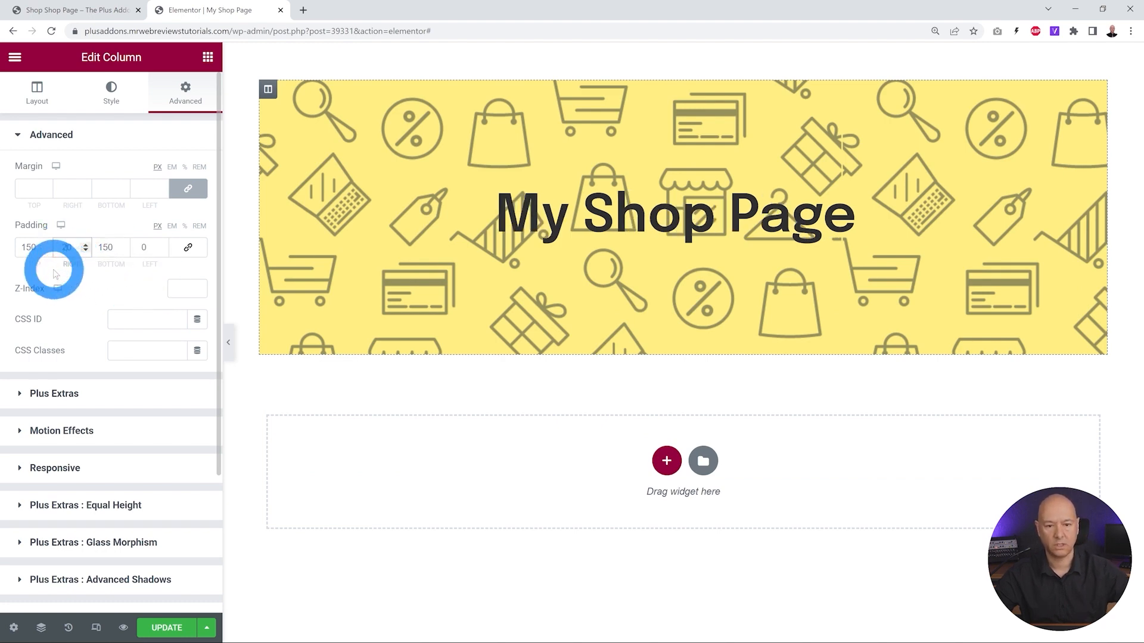
left_click(132, 262)
type("20")
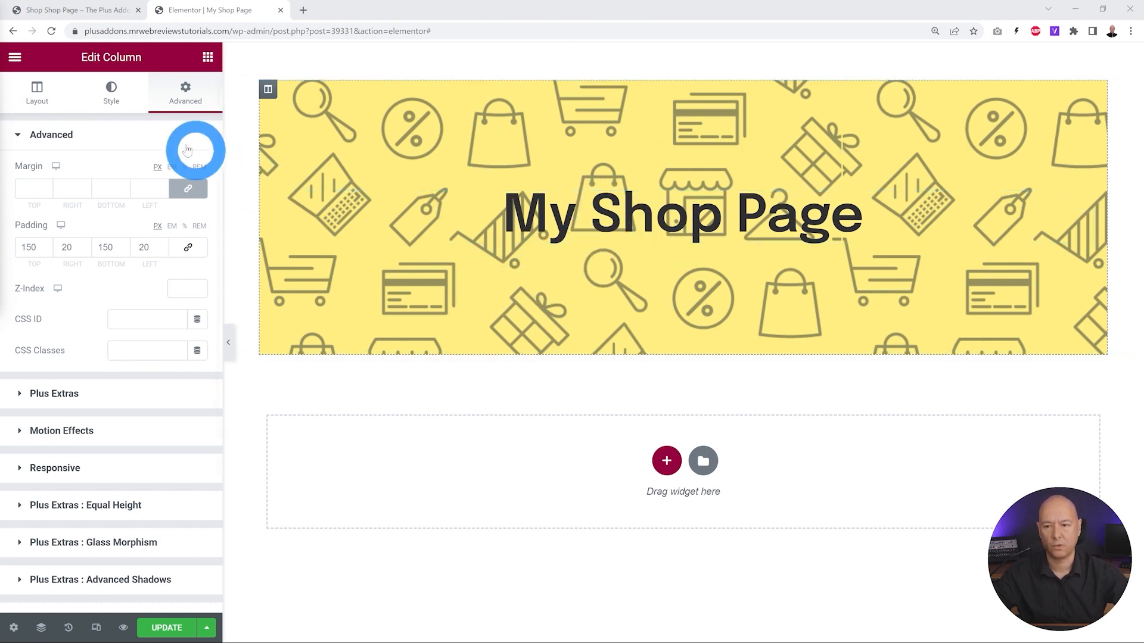
- Reduce the opacity of the column's background overlay to 0.03
left_click(112, 102)
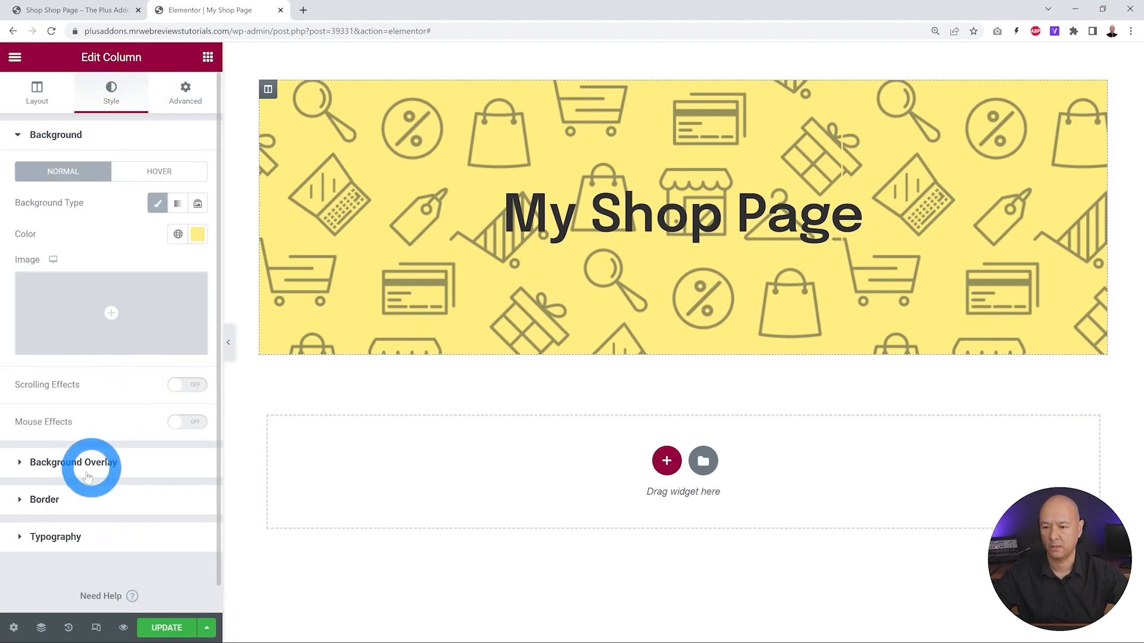
left_click(83, 465)
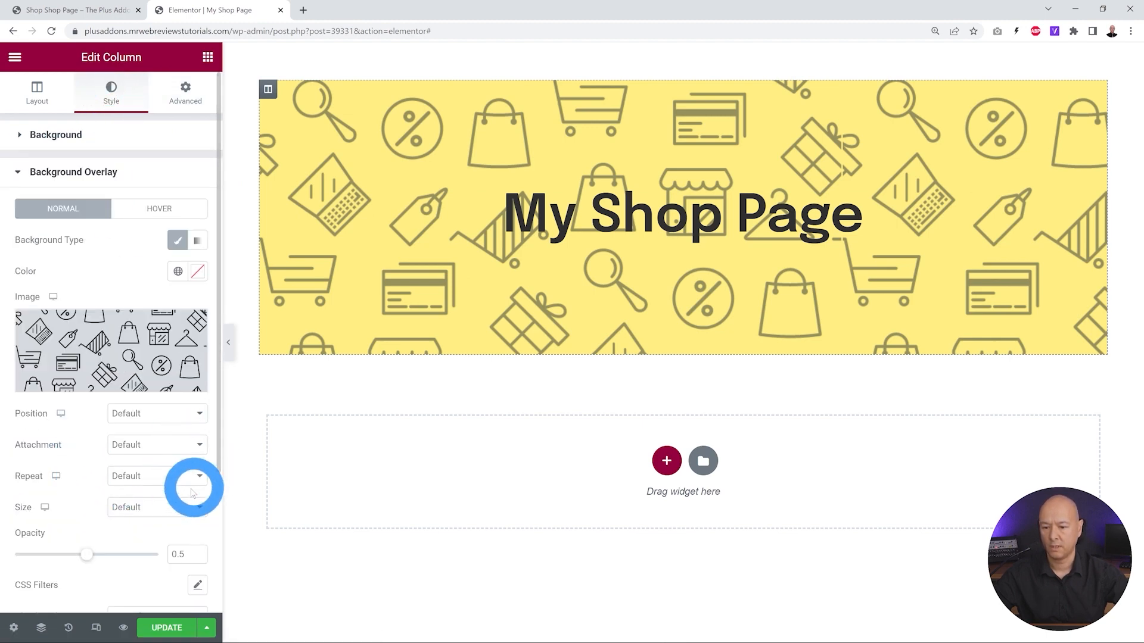
scroll(138, 527, "down", 3)
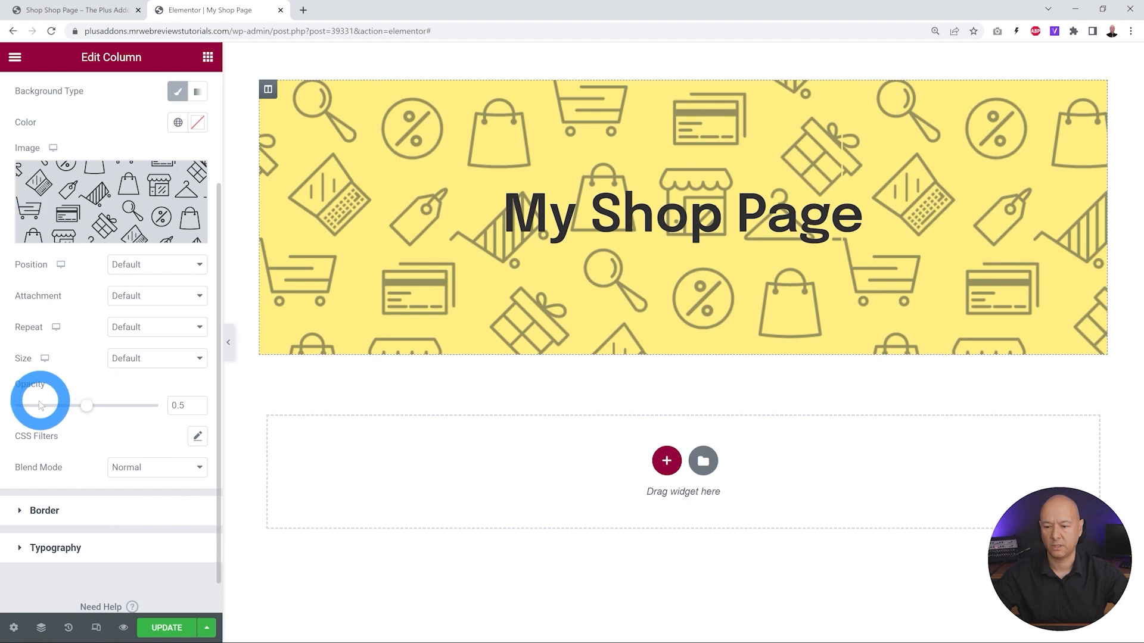
left_click_drag(83, 411, 155, 408)
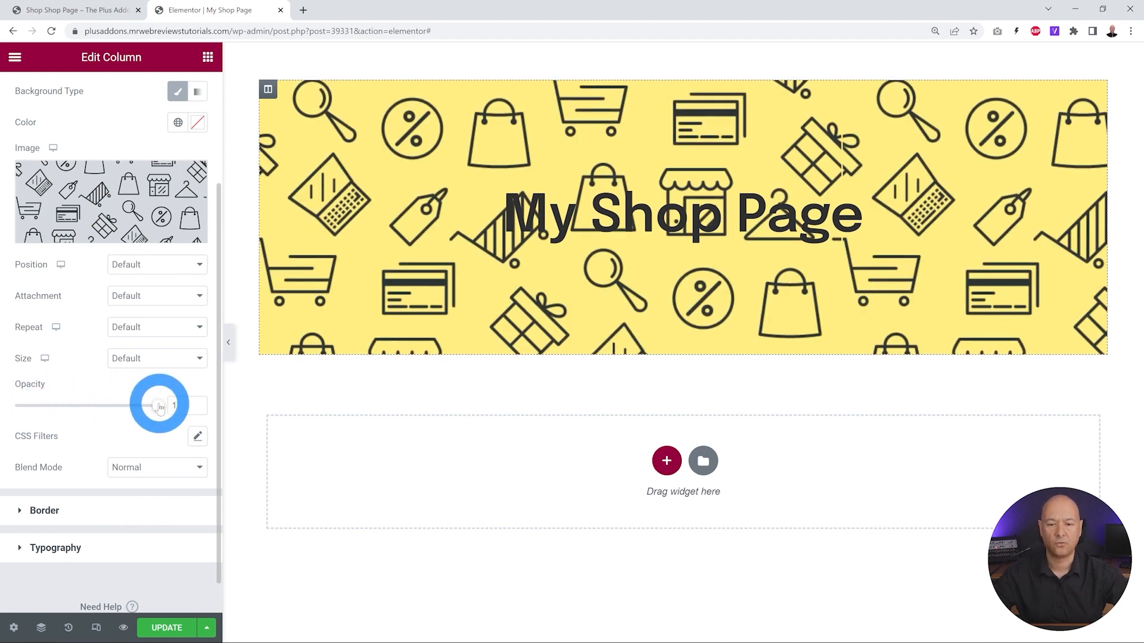
left_click_drag(159, 405, 19, 407)
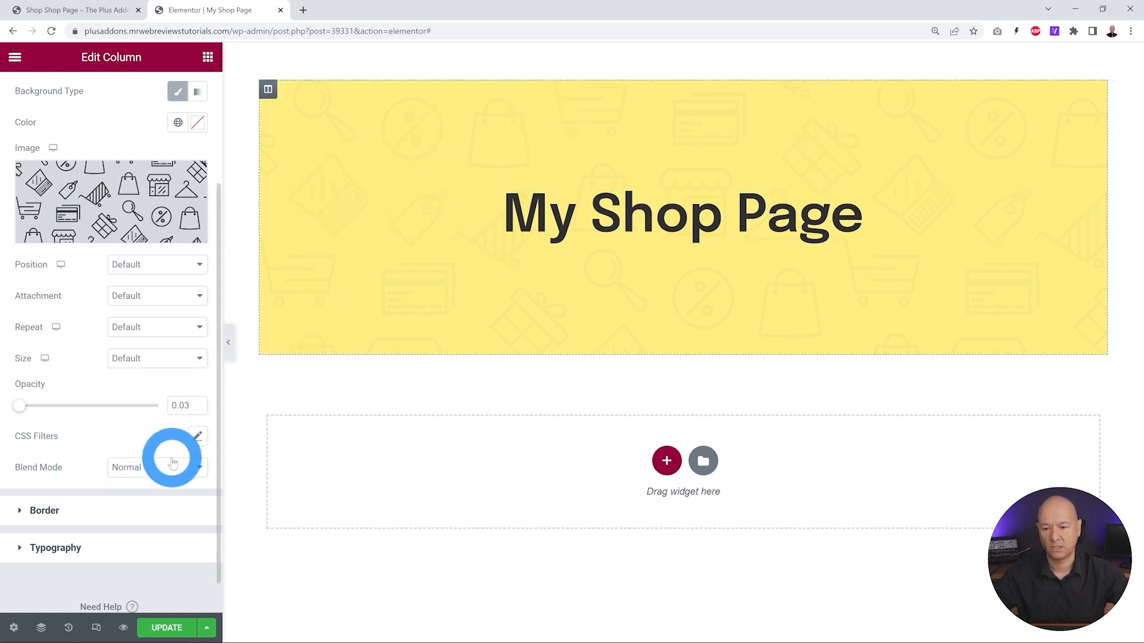
- Set the column's background overlay size to Custom with a width of 22%, comparing the icon pattern with the finished shop page
left_click(186, 364)
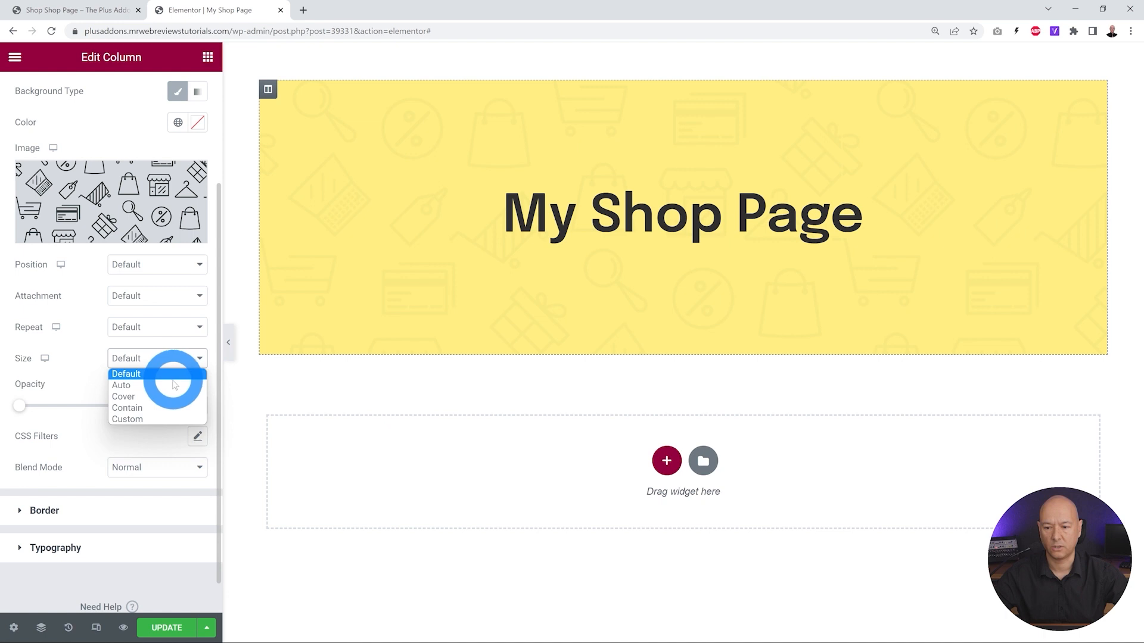
left_click(166, 420)
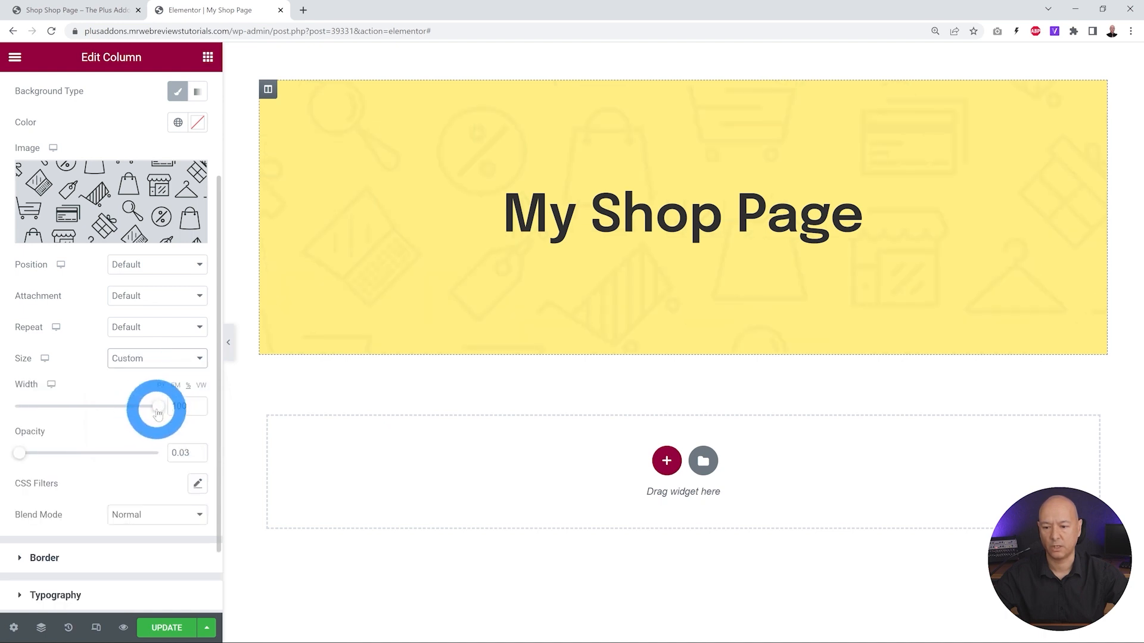
left_click_drag(136, 414, 47, 412)
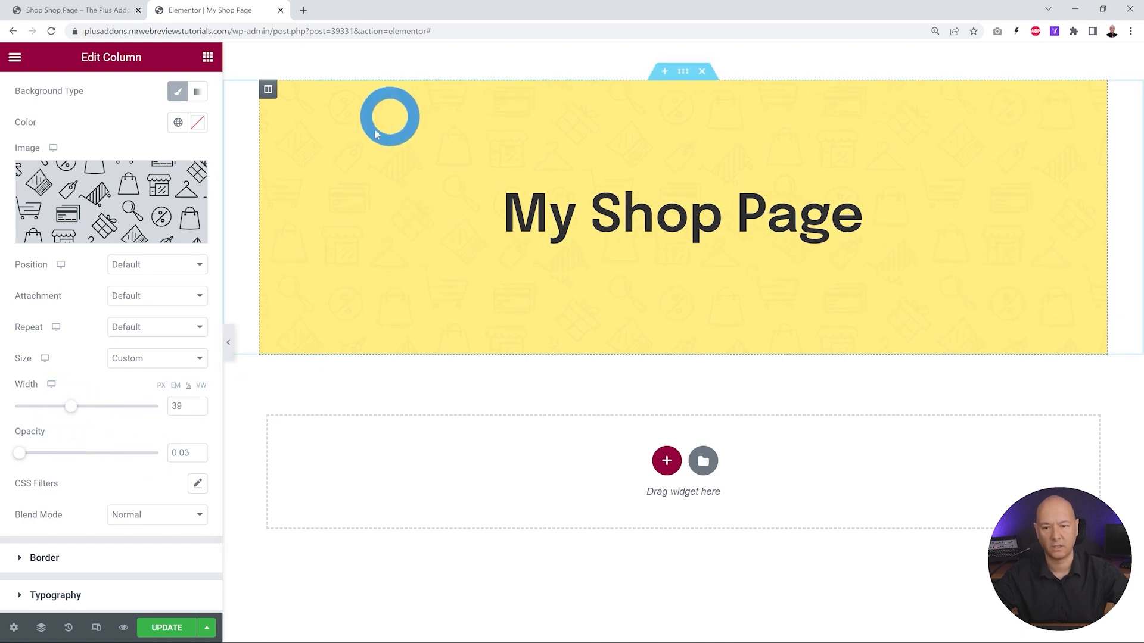
left_click(92, 18)
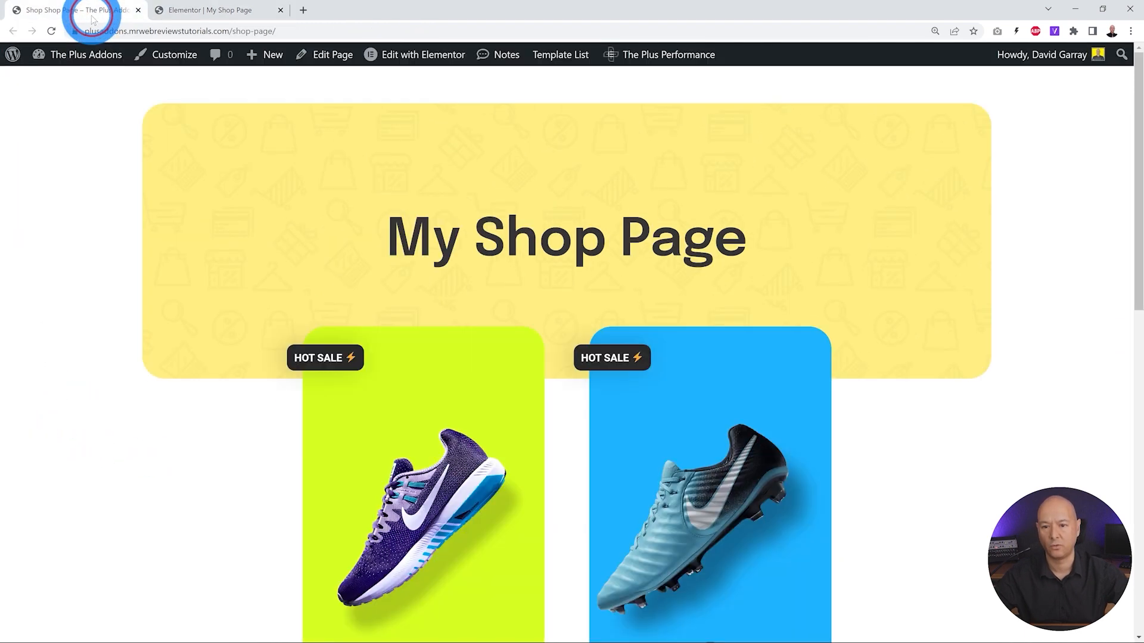
left_click(230, 7)
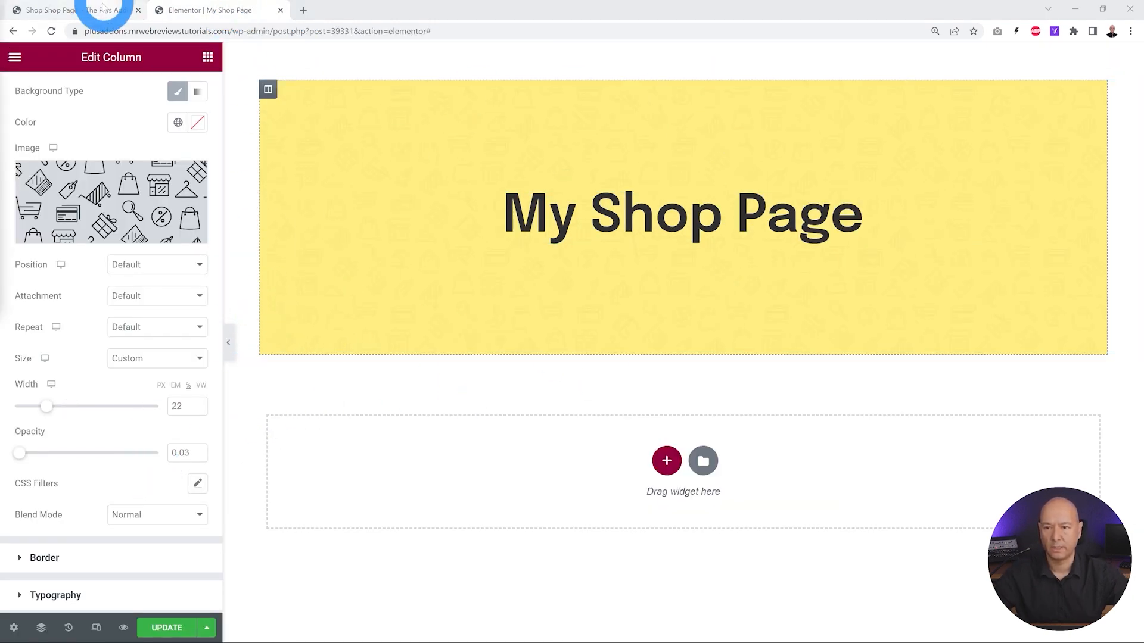
left_click(72, 10)
left_click(196, 10)
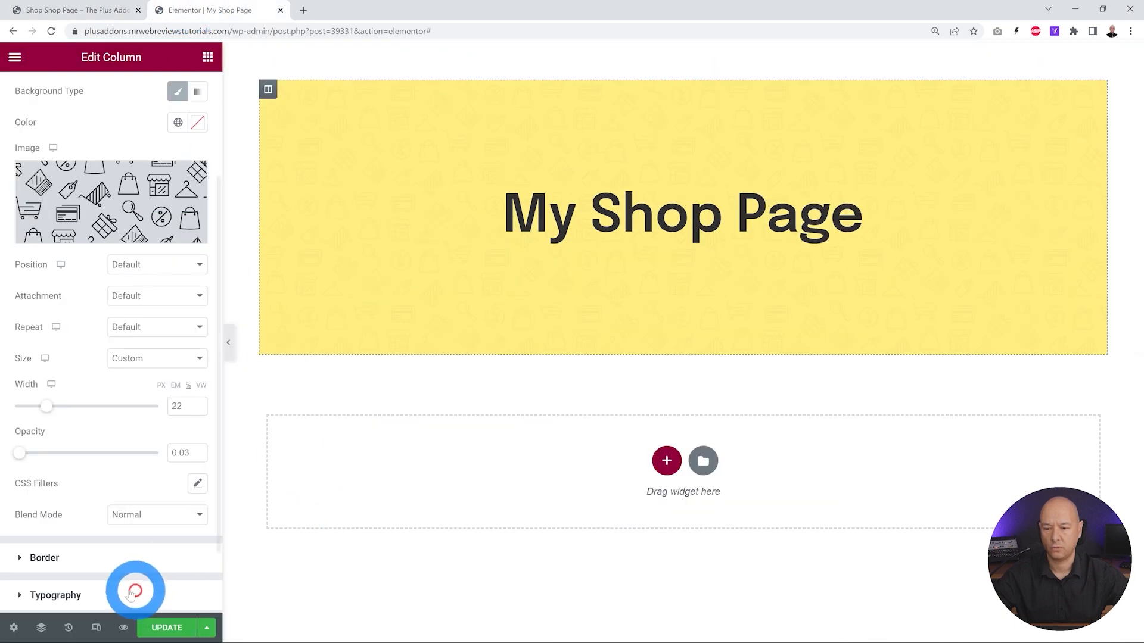
- Set the column's border radius to 30 px on all corners and compare the previewed header with the finished shop page
left_click(66, 558)
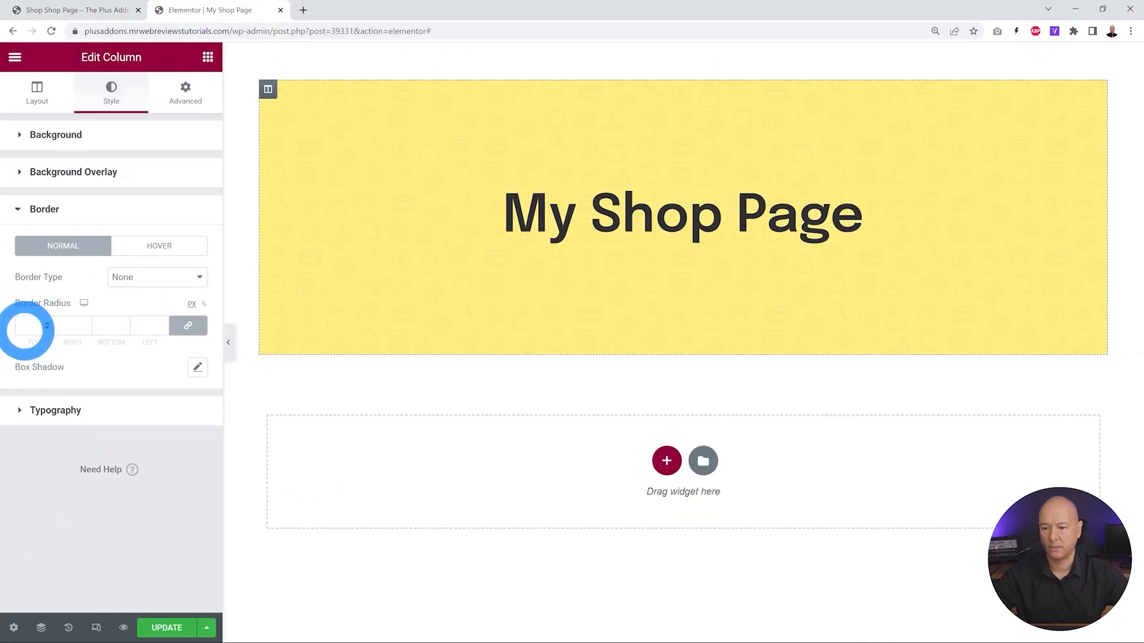
left_click(27, 326)
type("30")
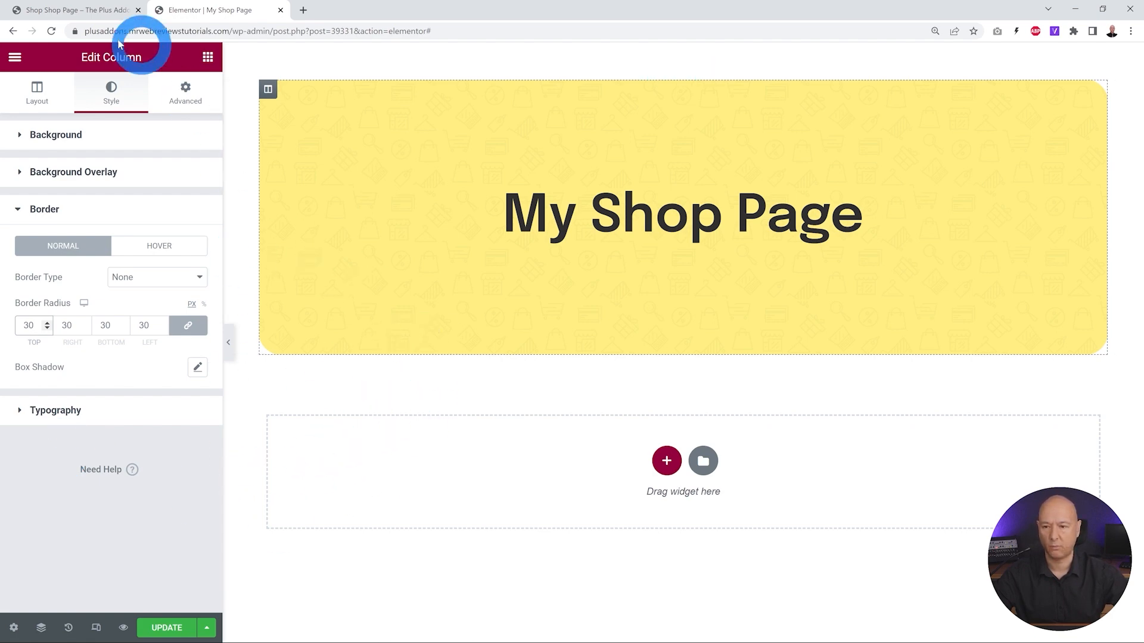
left_click(60, 18)
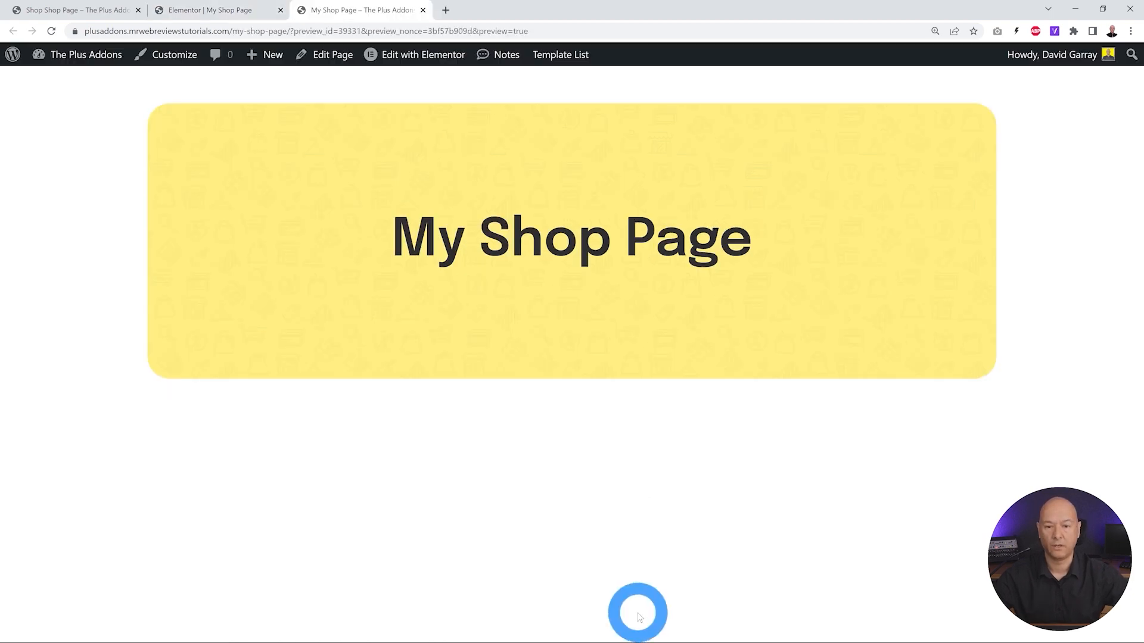
left_click(81, 12)
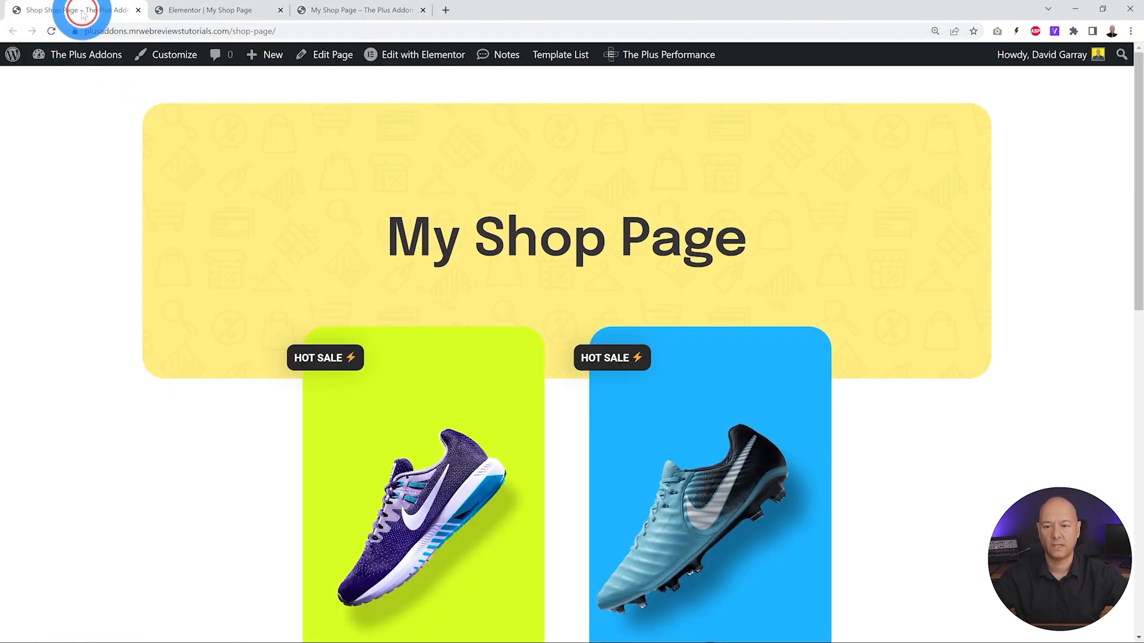
left_click(352, 12)
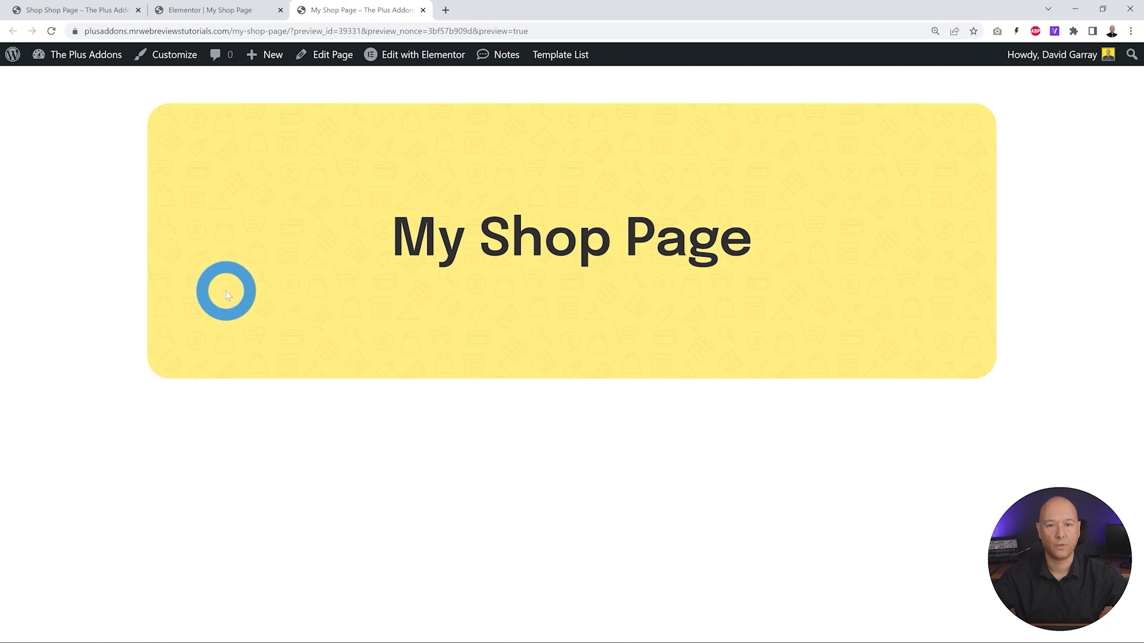
left_click(223, 11)
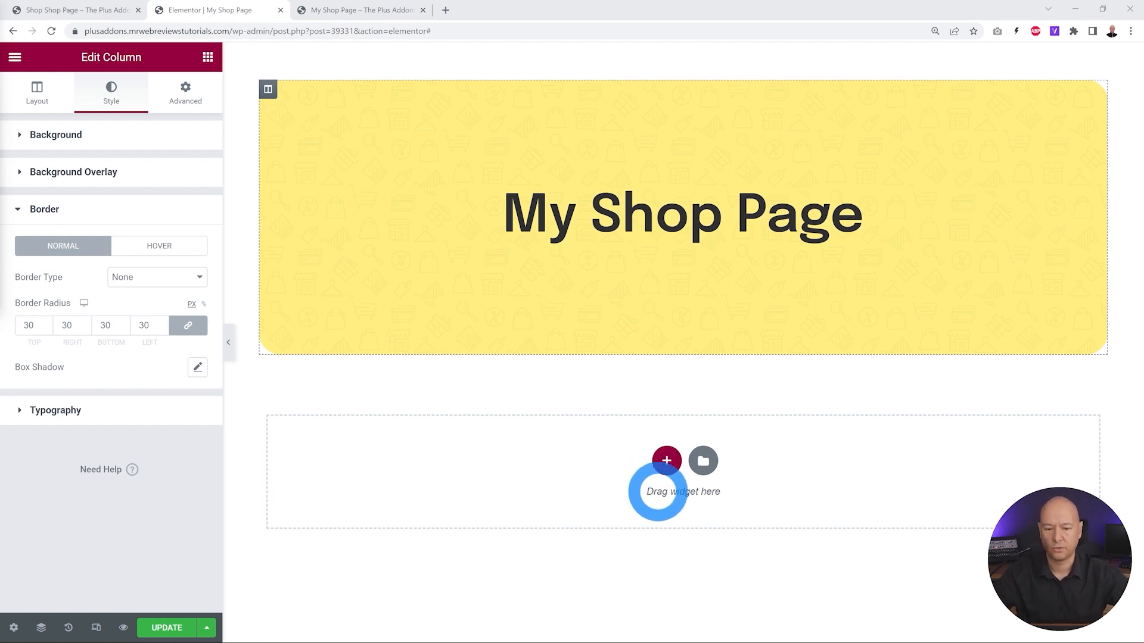
- Add a single-column section below the header and place a Woo Product Listing widget in it
left_click(666, 462)
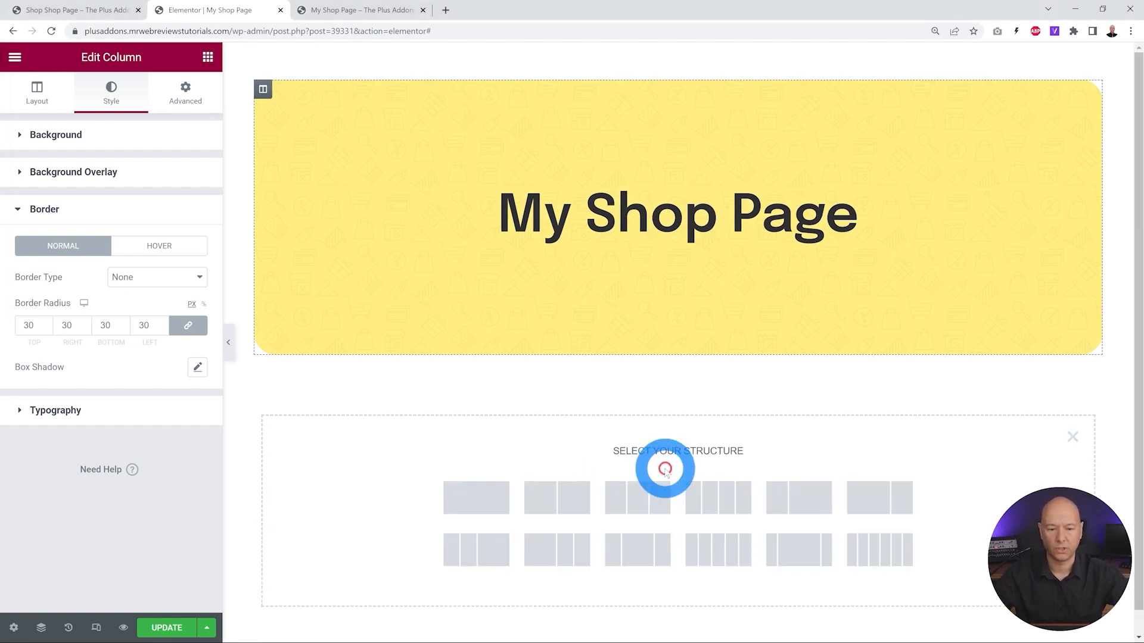
left_click(488, 497)
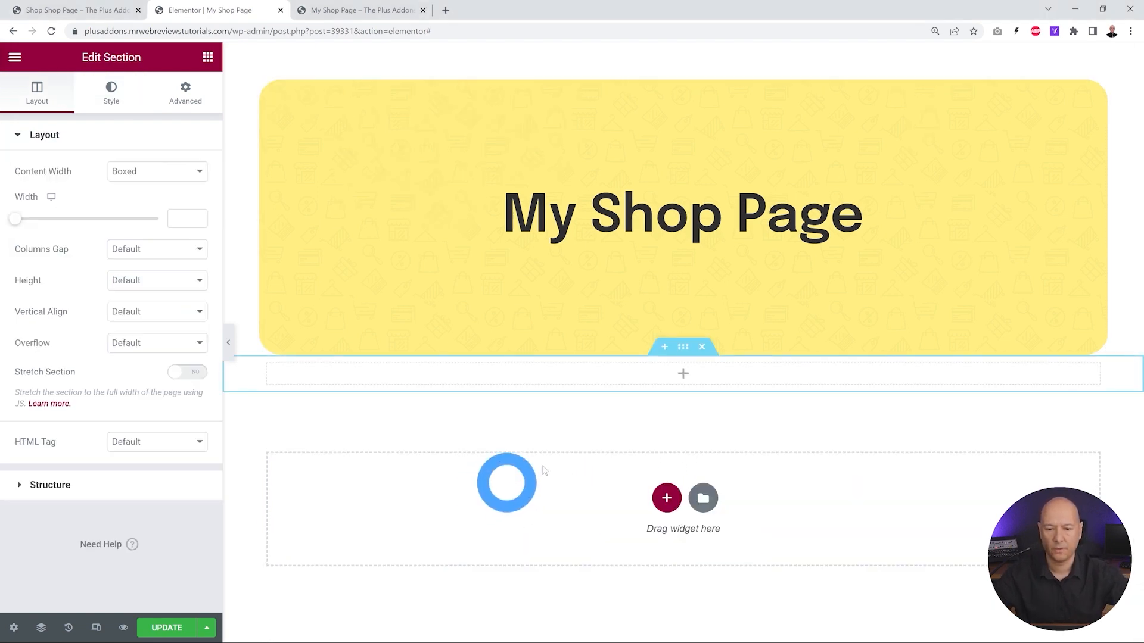
left_click(208, 57)
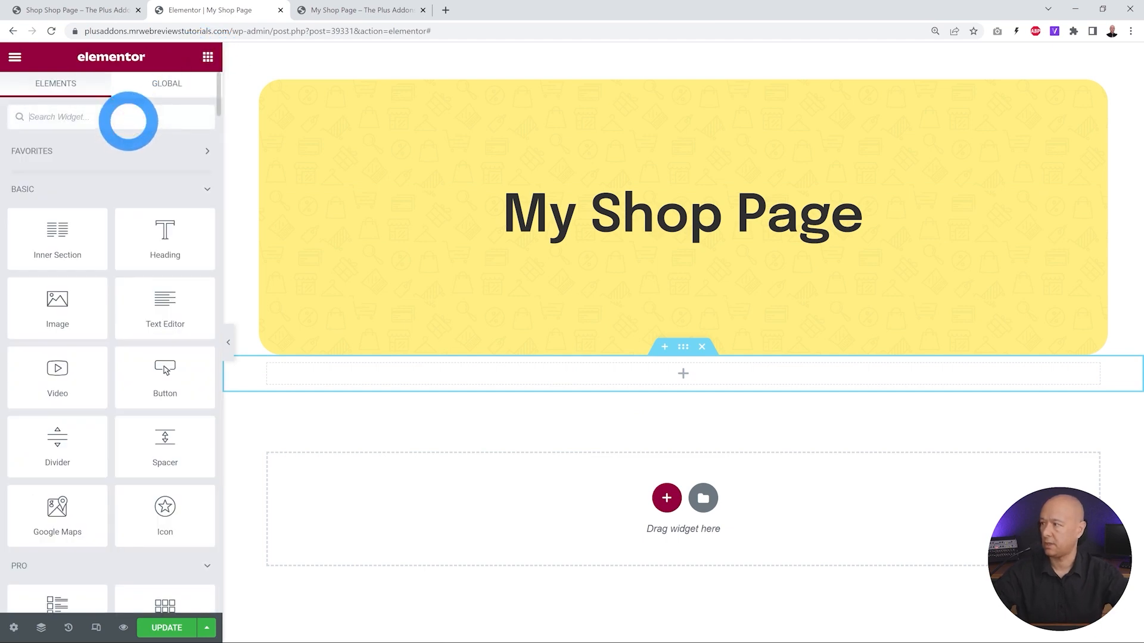
type("woo")
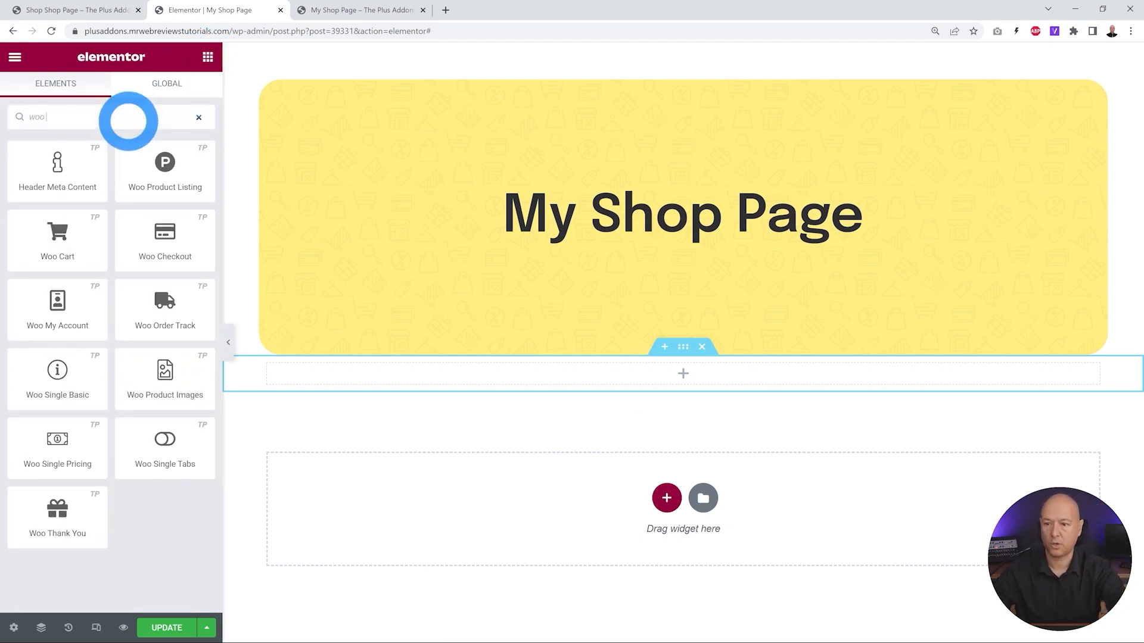
type(" product")
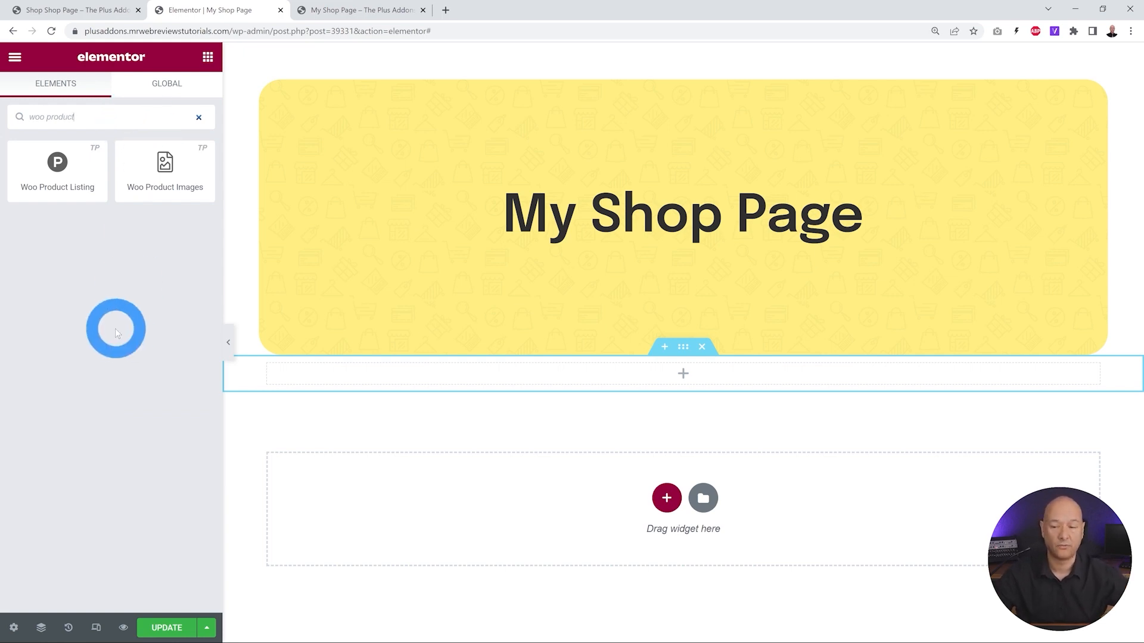
left_click_drag(66, 171, 571, 373)
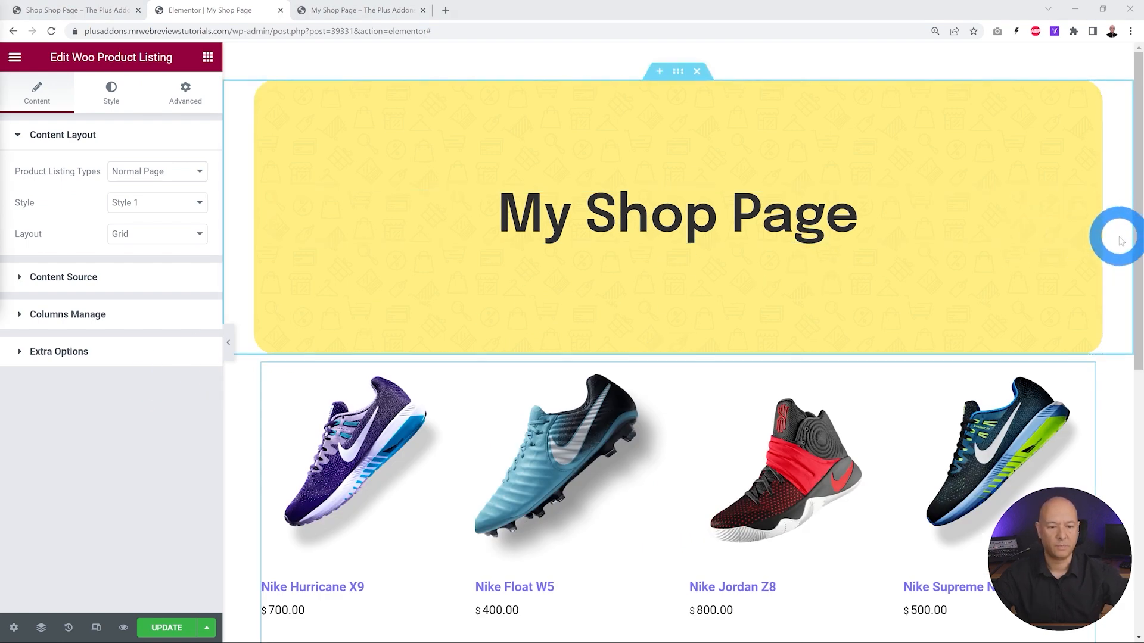
- Examine the default product listing and compare its products with the styled cards on the finished shop page
scroll(1113, 234, "down", 3)
scroll(1130, 370, "down", 3)
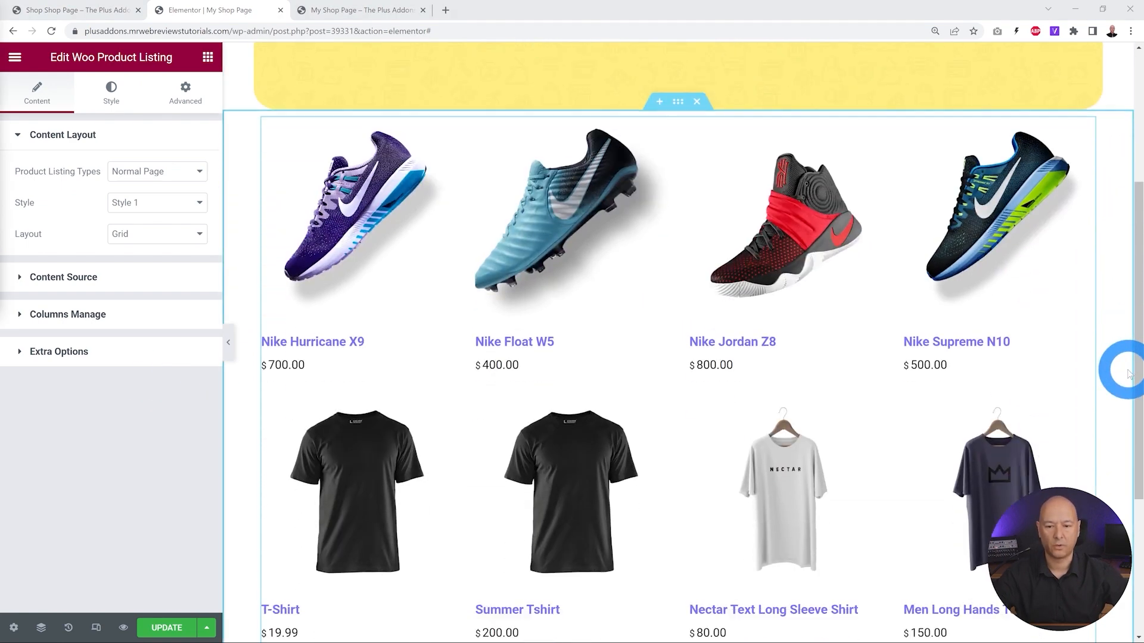
scroll(1129, 373, "up", 6)
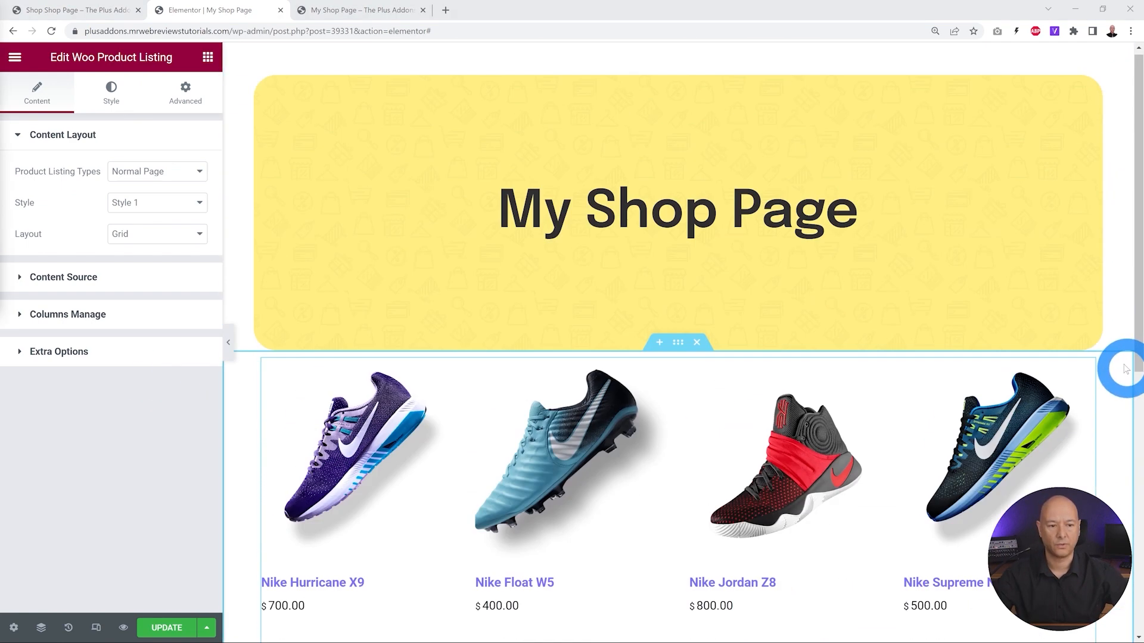
left_click(102, 18)
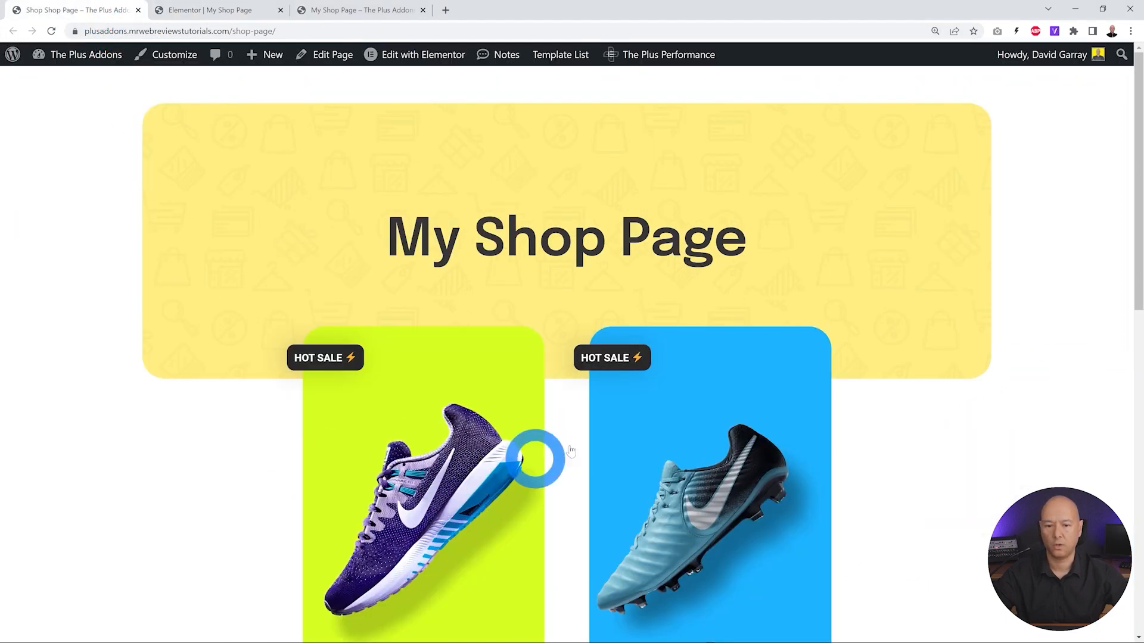
left_click(220, 13)
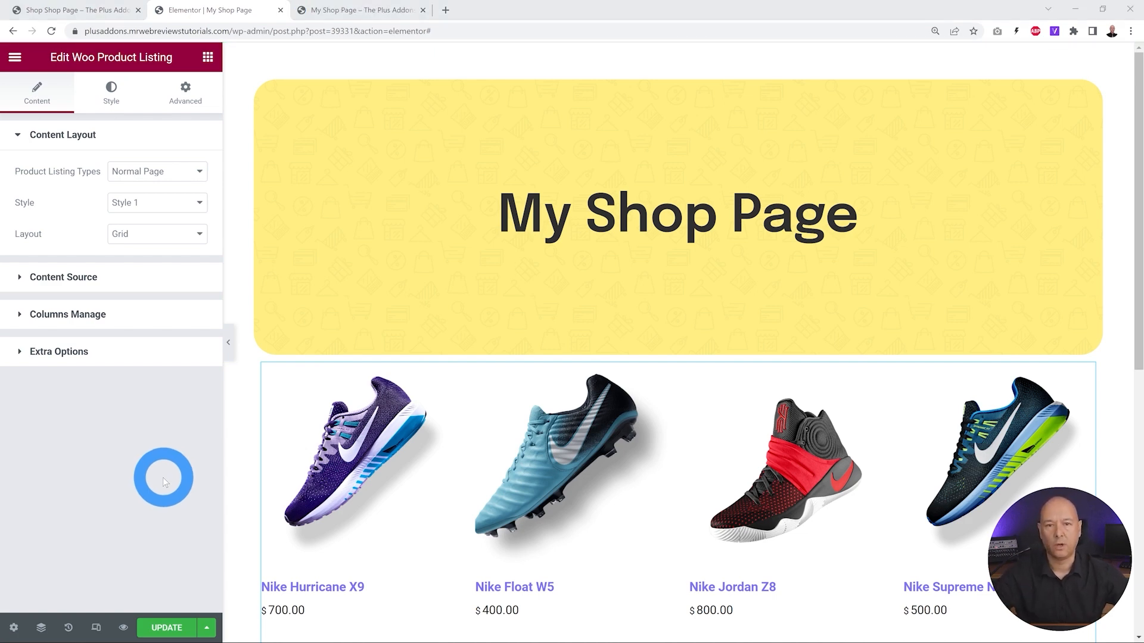
scroll(1084, 432, "down", 5)
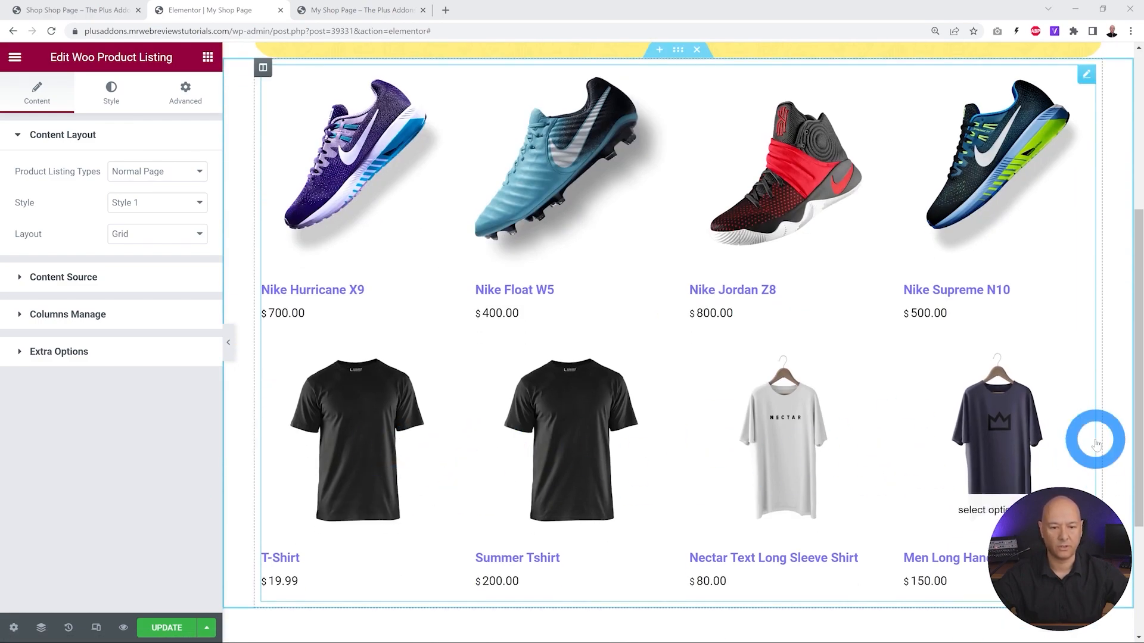
scroll(1092, 439, "up", 2)
scroll(1096, 444, "up", 3)
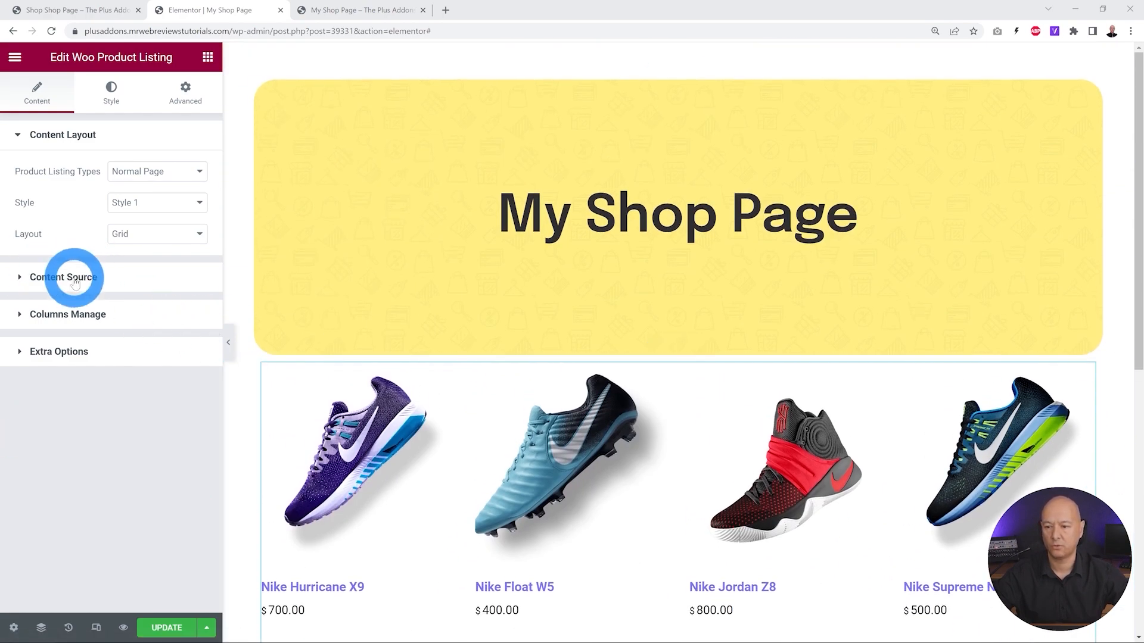
- Limit the product listing's content source to the Nike Shoe category and check the products it displays
left_click(75, 277)
left_click(33, 239)
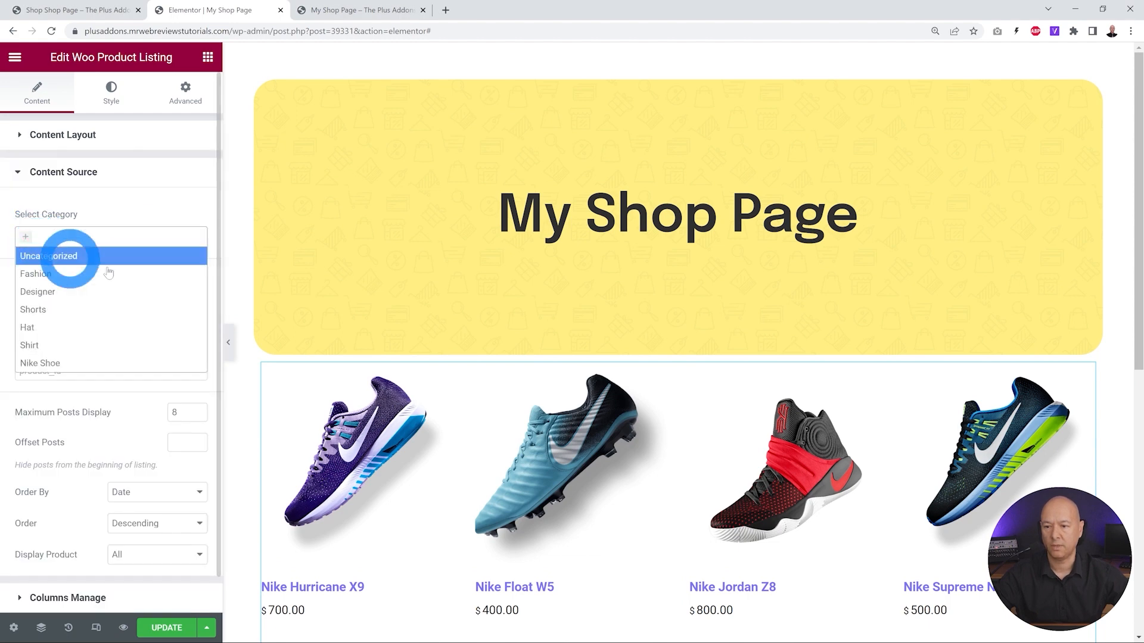
left_click(90, 361)
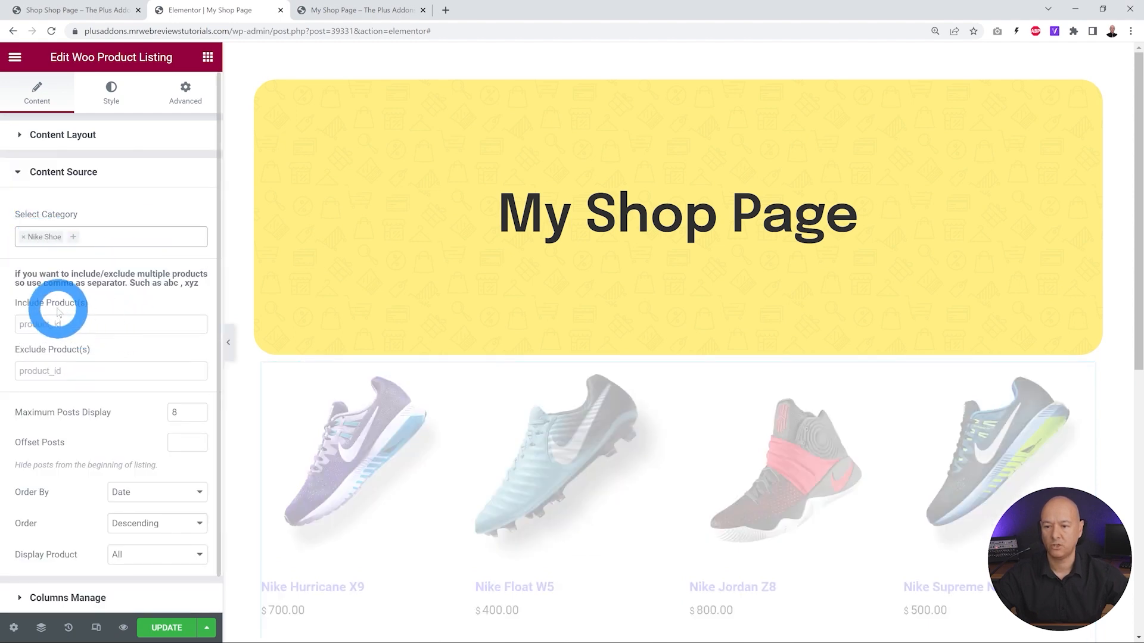
scroll(977, 399, "down", 2)
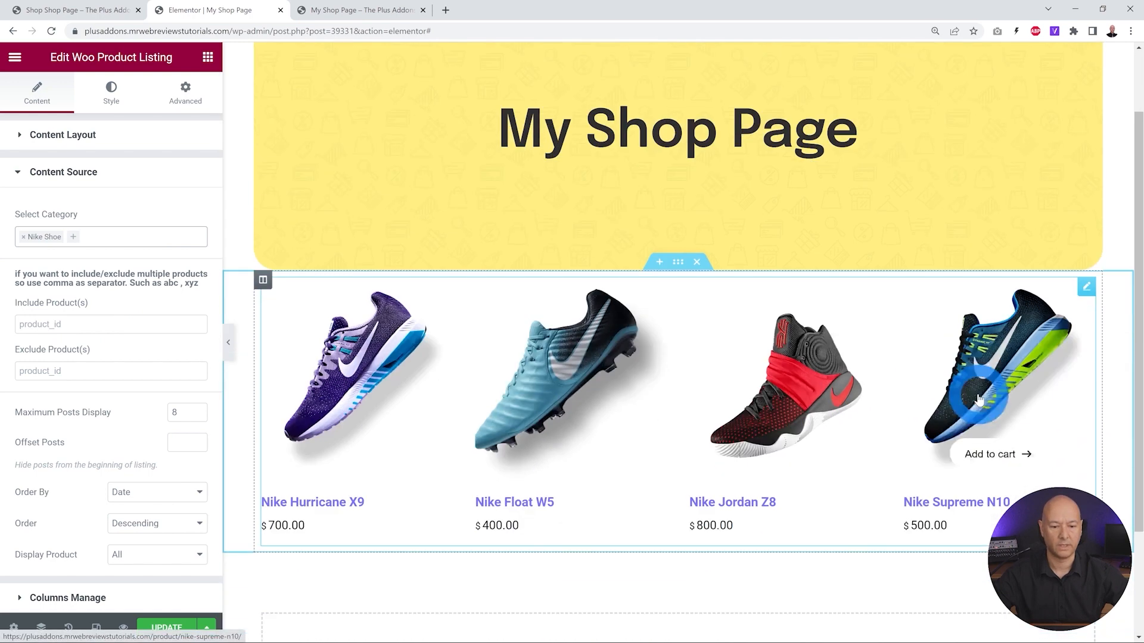
scroll(935, 396, "up", 2)
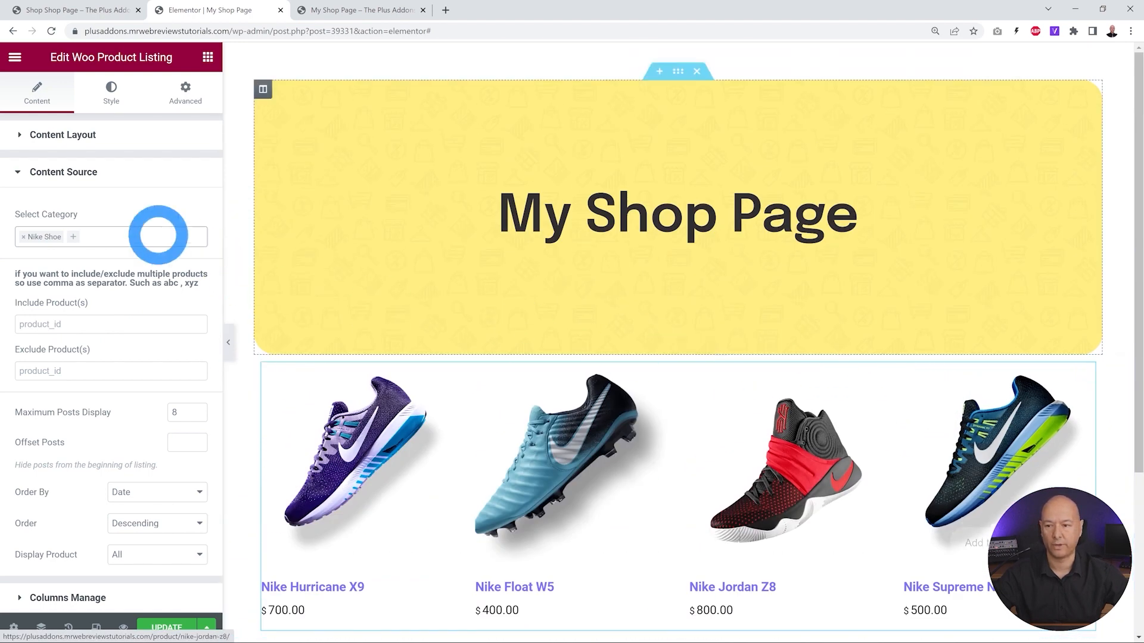
- Set the product listing's style to Custom Skin, leave its template unselected and update the page
left_click(62, 136)
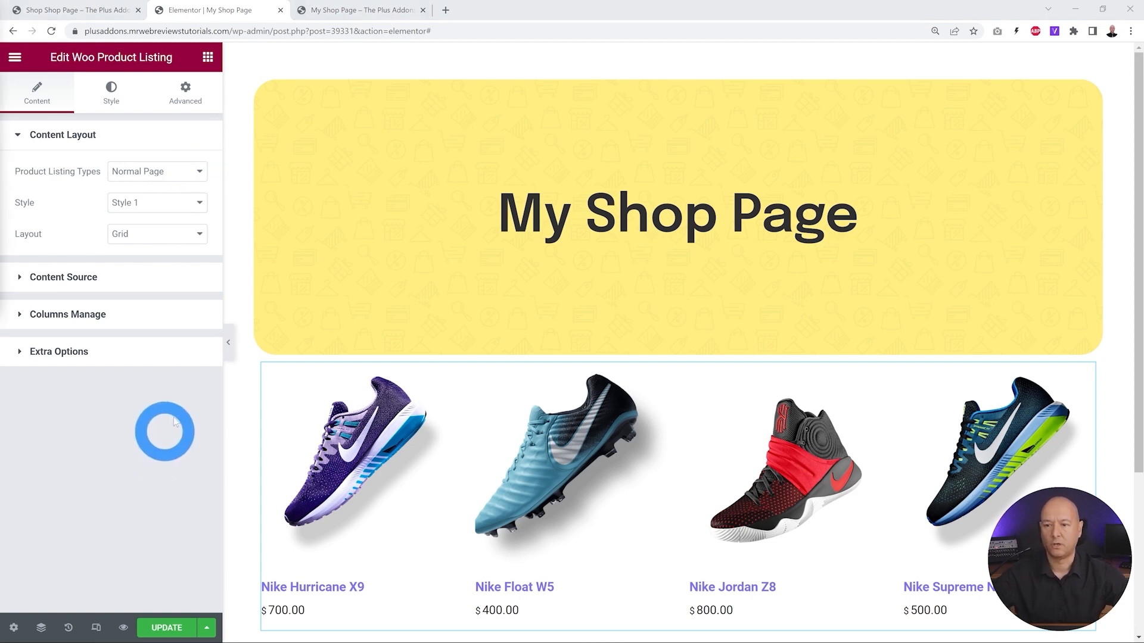
left_click(188, 205)
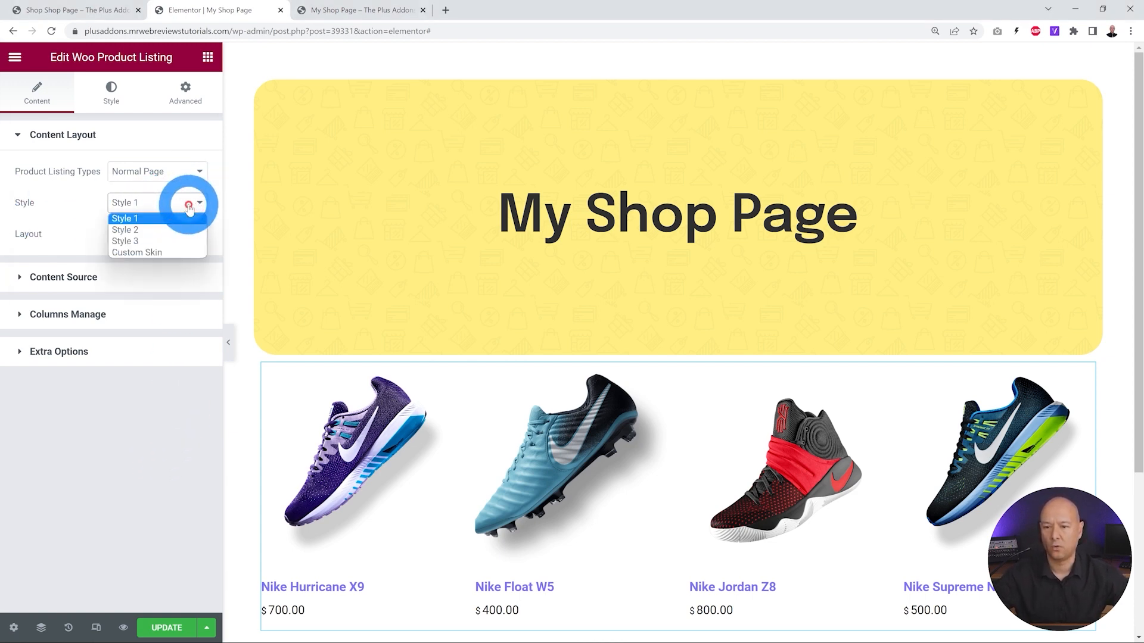
left_click(166, 253)
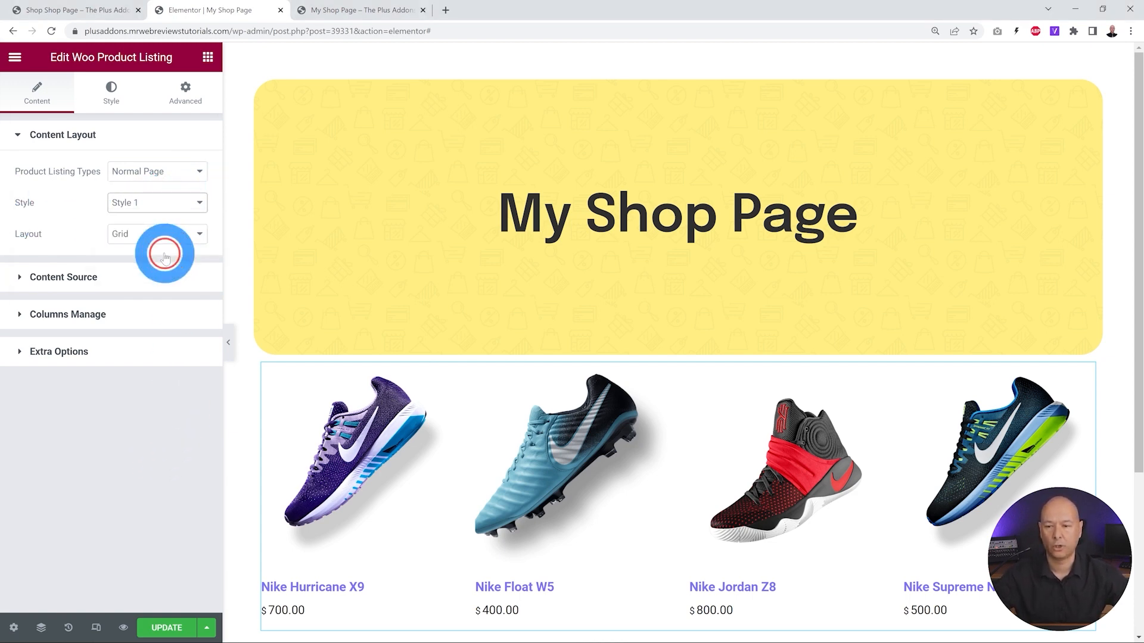
left_click(201, 254)
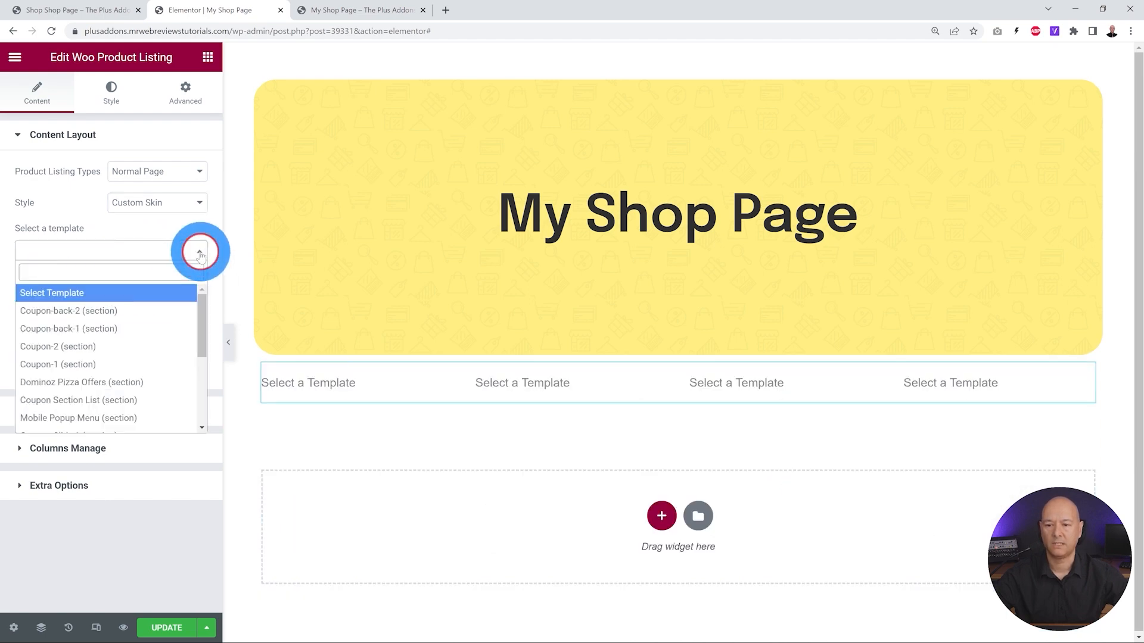
left_click(201, 253)
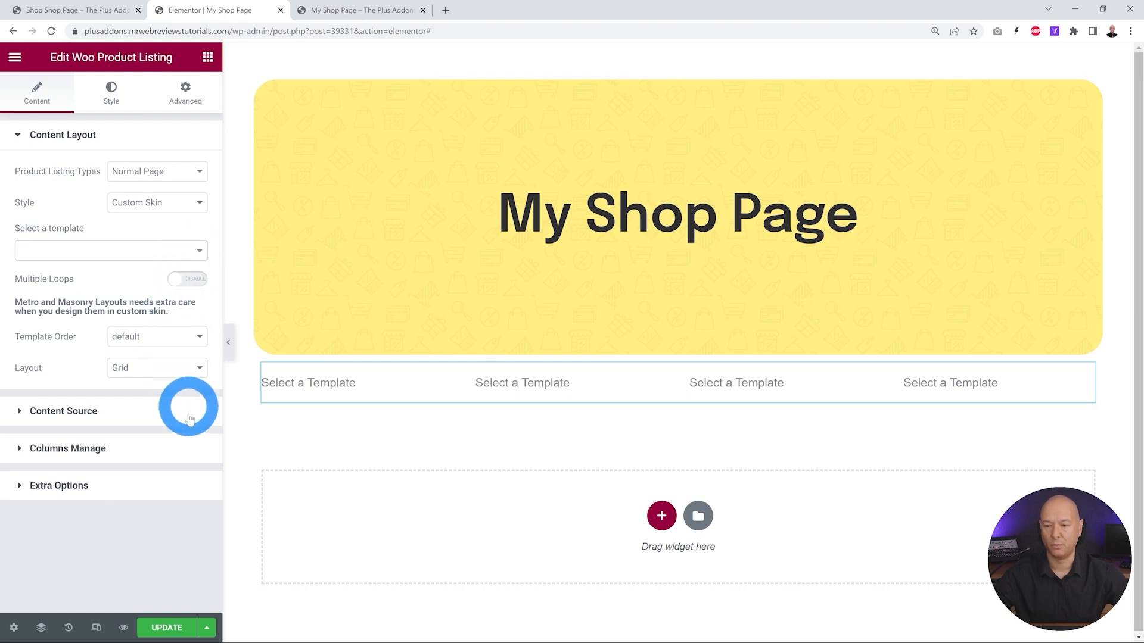
left_click(173, 628)
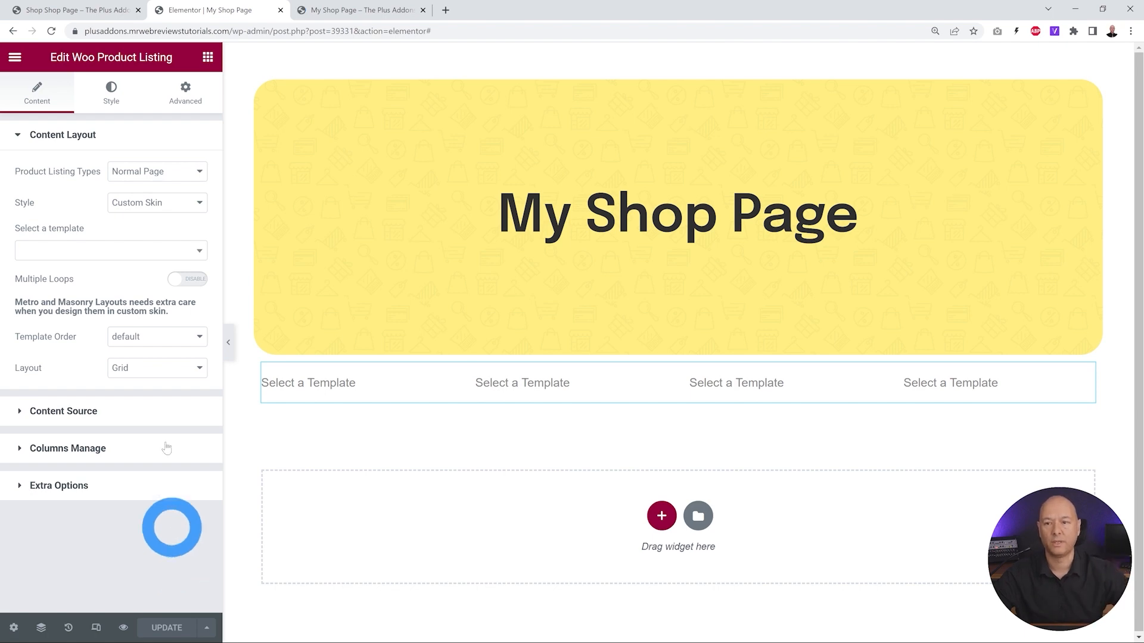
- Create a new Elementor template of type Section named "Product Loop" and dismiss the template library
left_click(71, 10)
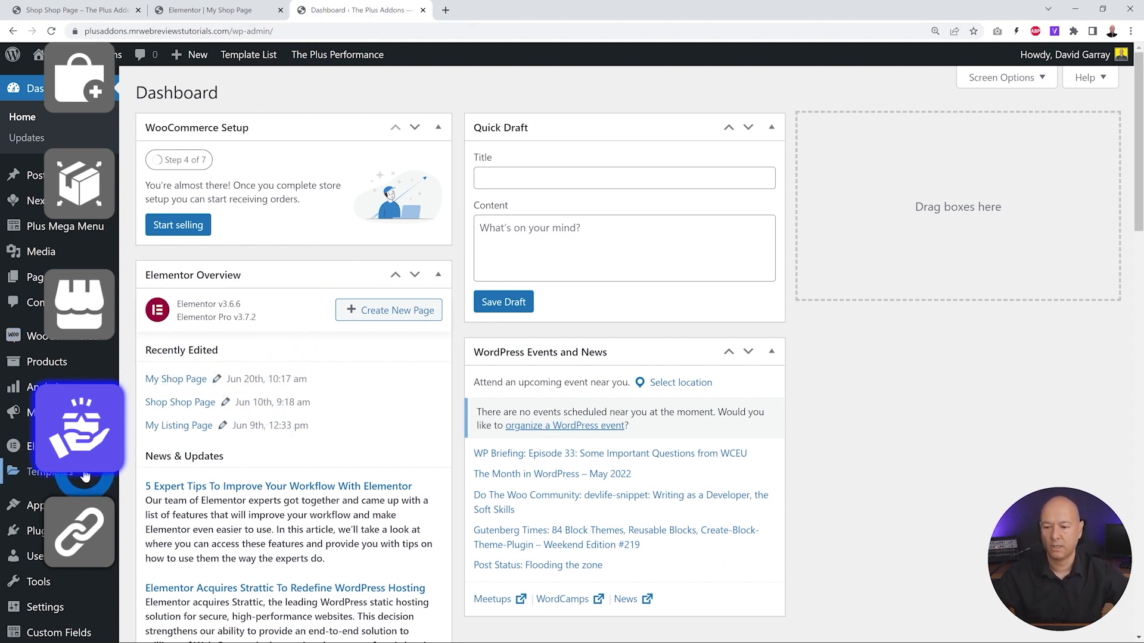
left_click(52, 473)
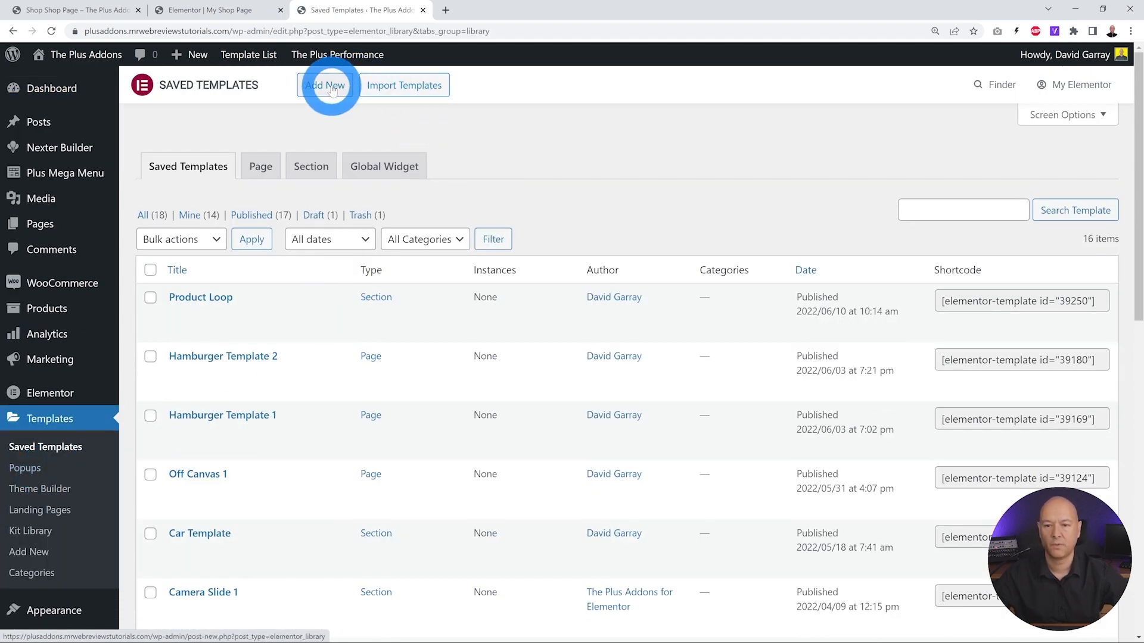
left_click(332, 87)
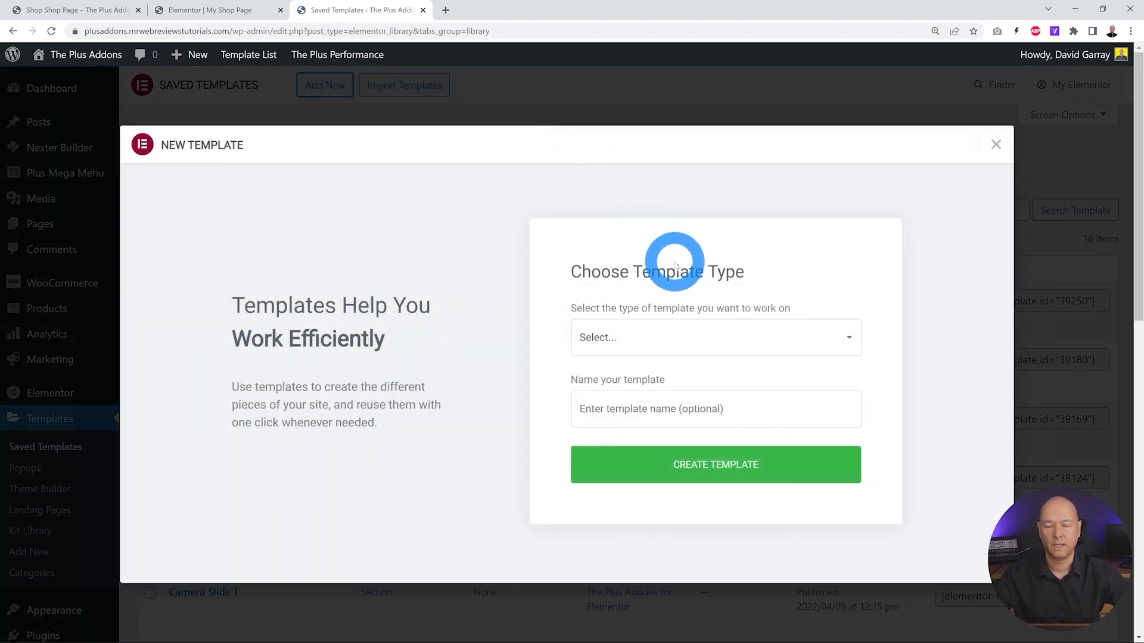
left_click(841, 349)
left_click(669, 391)
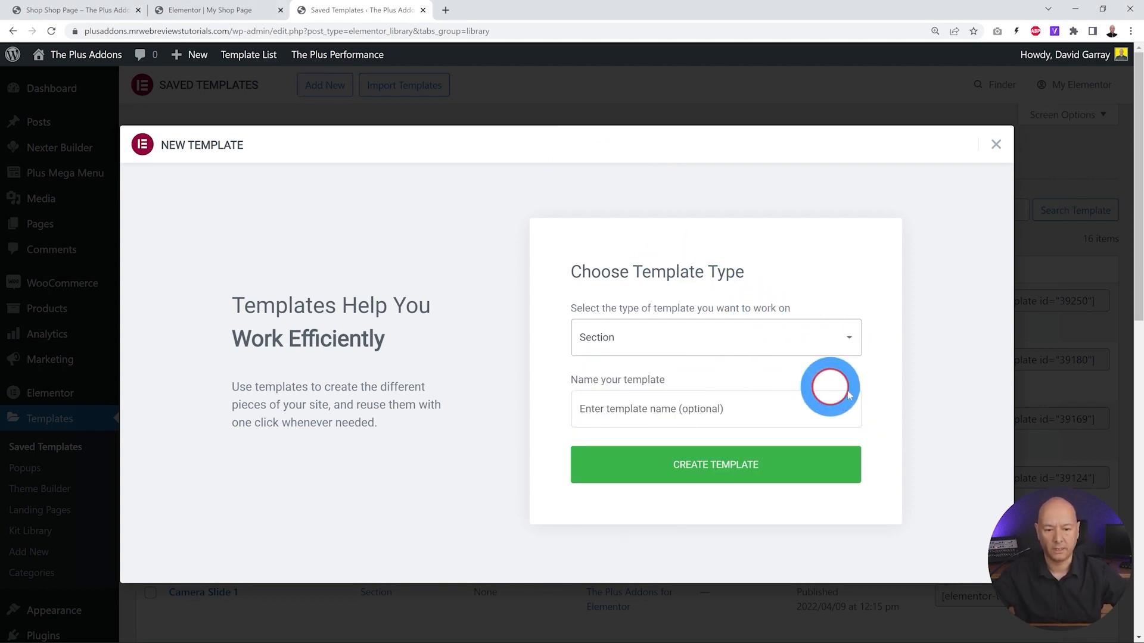
left_click(790, 408)
type("Product Loop")
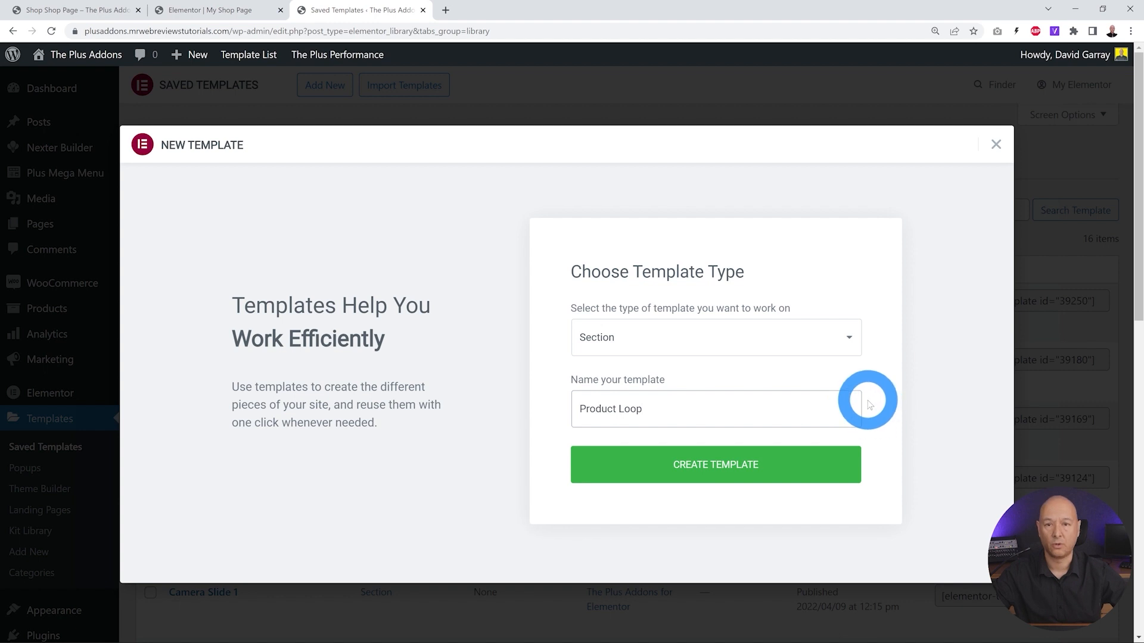
left_click(729, 478)
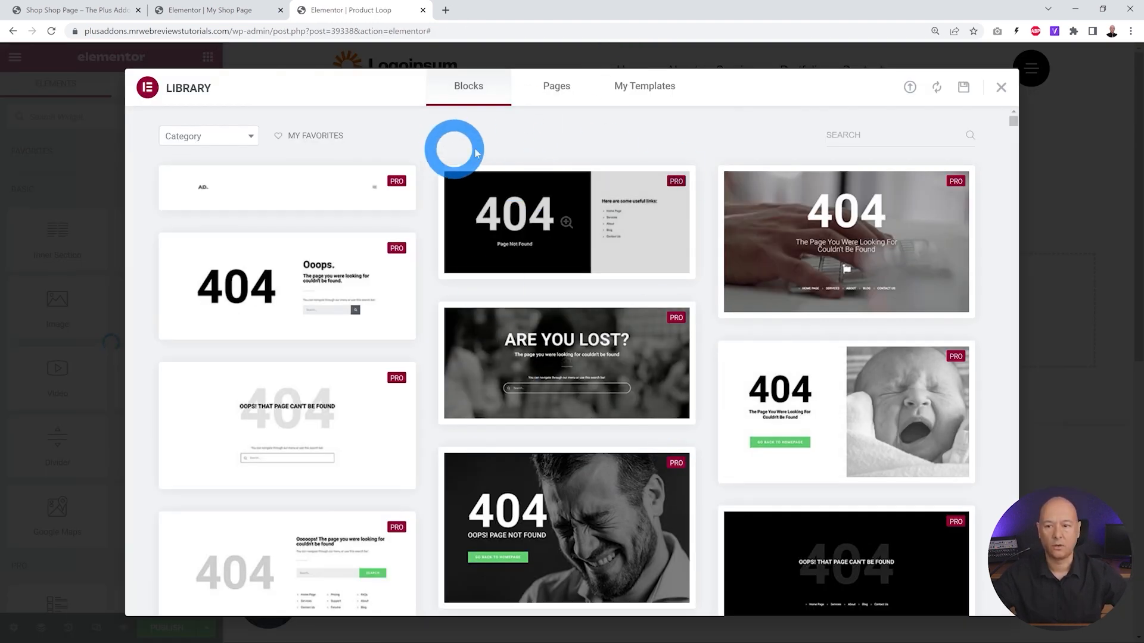
left_click(1001, 89)
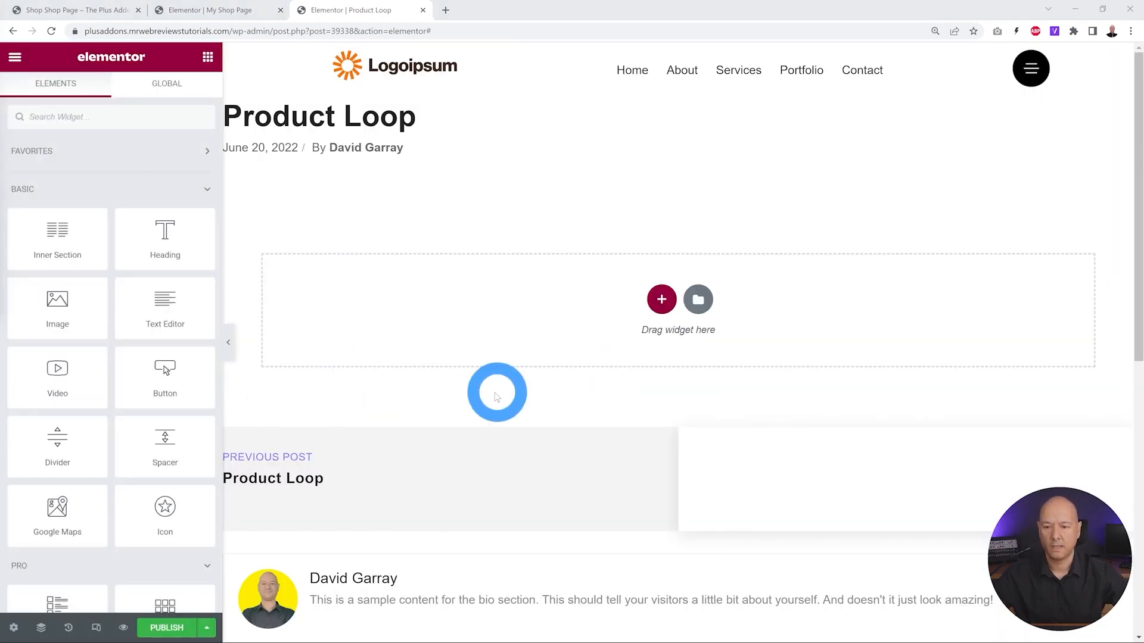
- Add a single-column section to the Product Loop template and place a Row Background widget in it
left_click(661, 300)
left_click(469, 332)
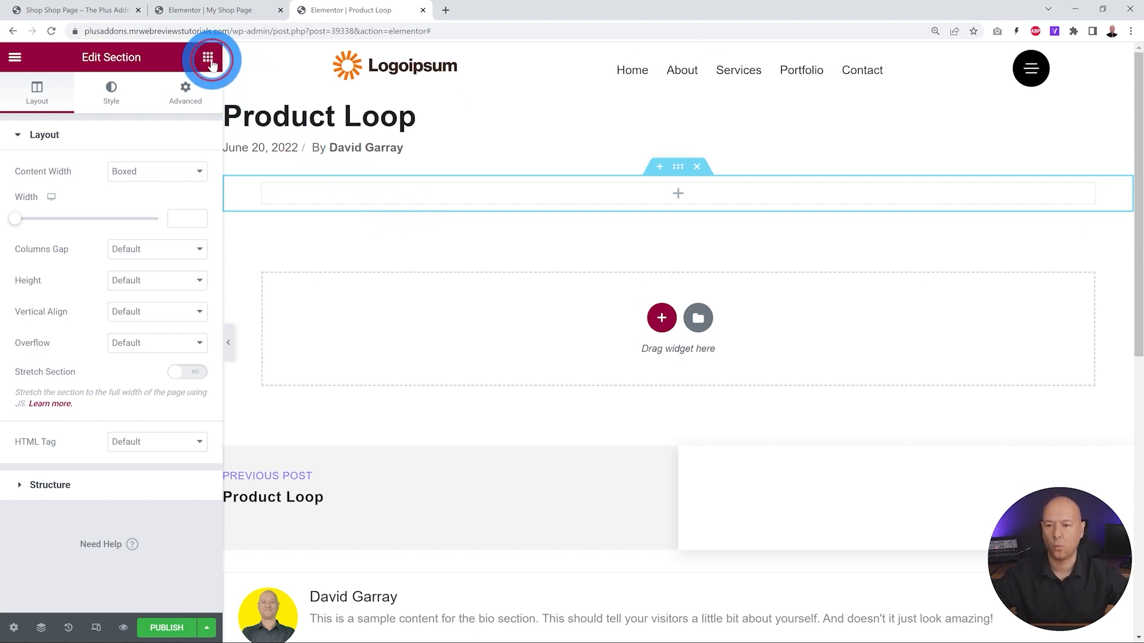
left_click(208, 58)
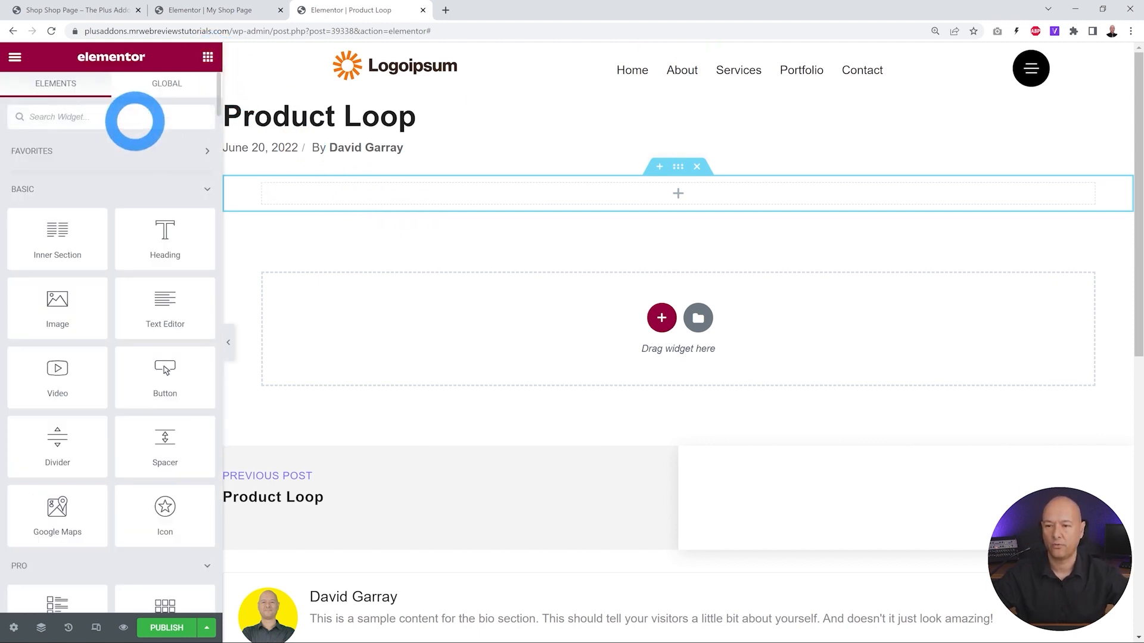
left_click(135, 121)
type("Row Background")
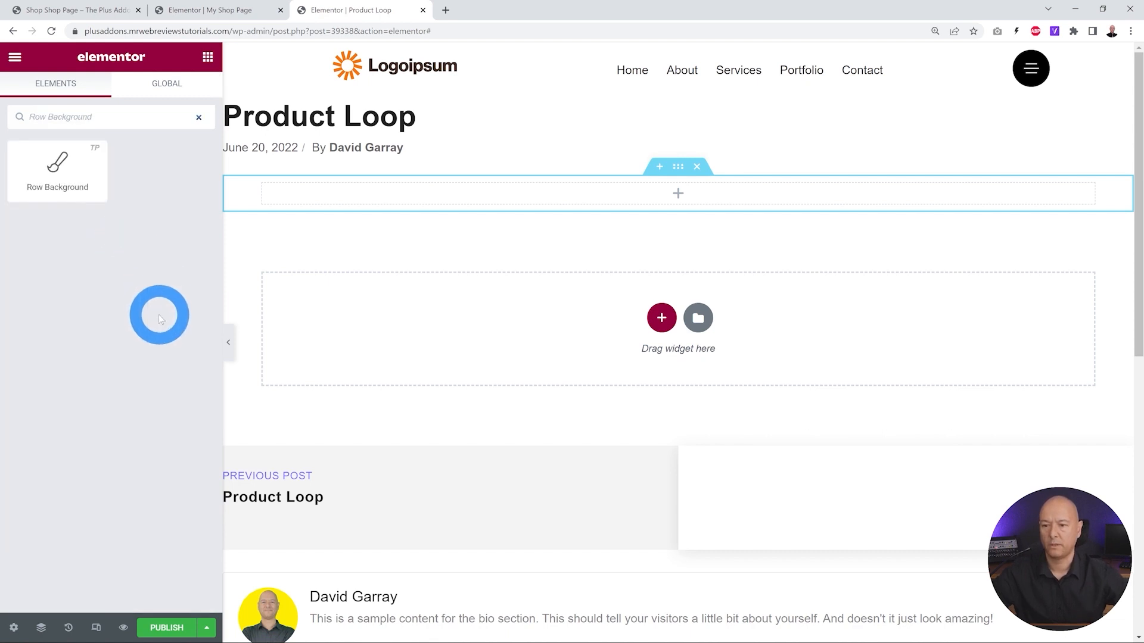
left_click_drag(62, 176, 465, 191)
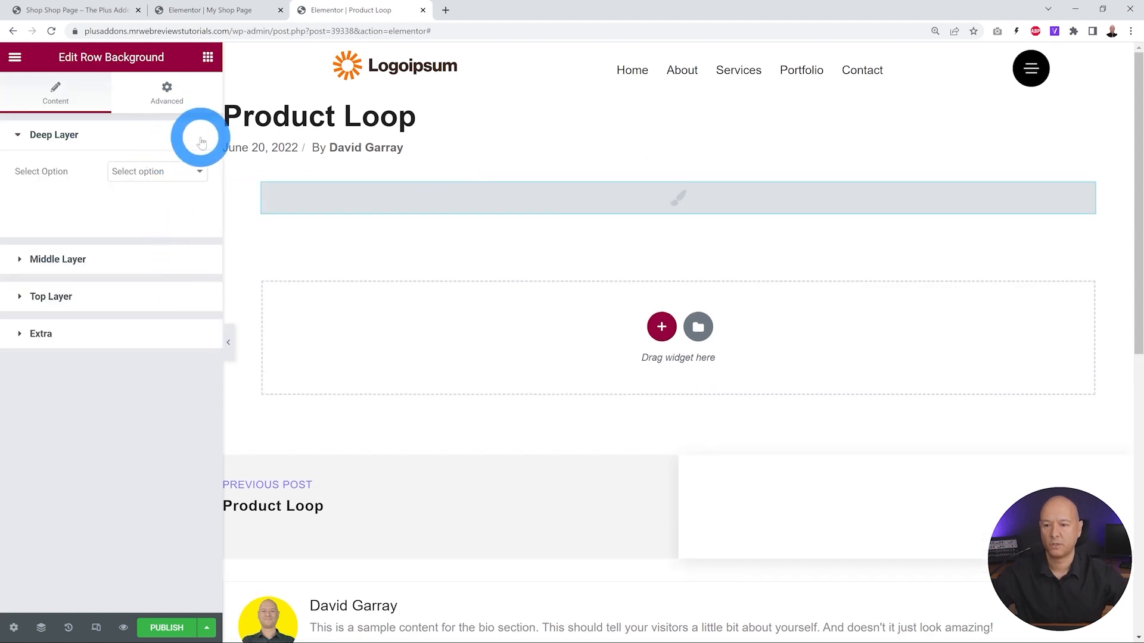
- Set the Row Background's deep layer to Solid Color and link its background color dynamically to the ACF Color Picker Field
left_click(198, 172)
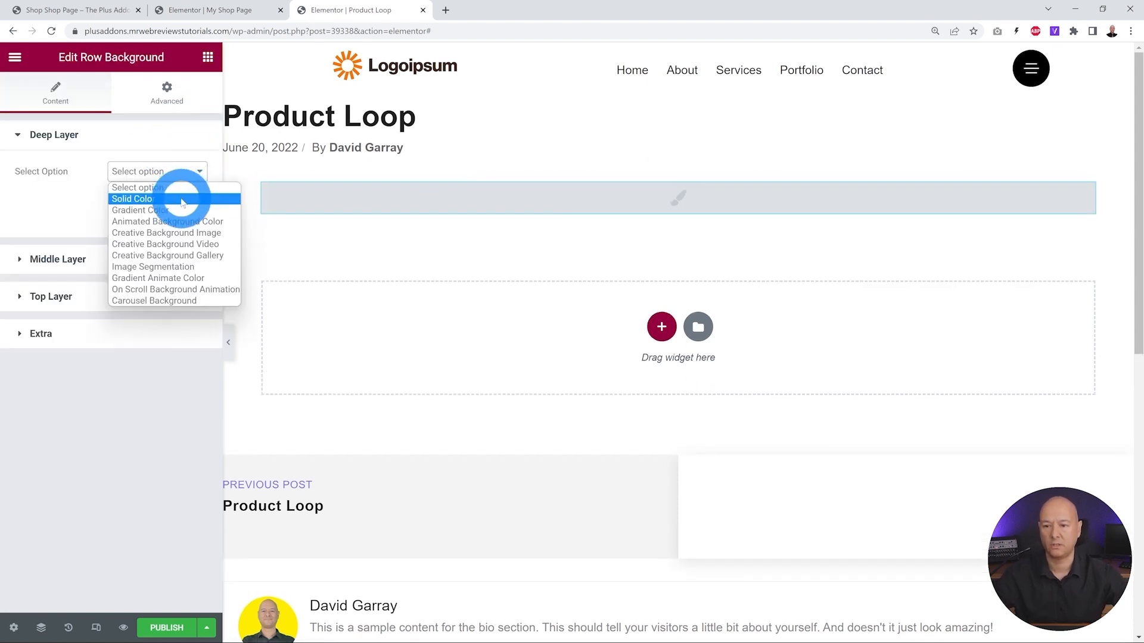
left_click(182, 201)
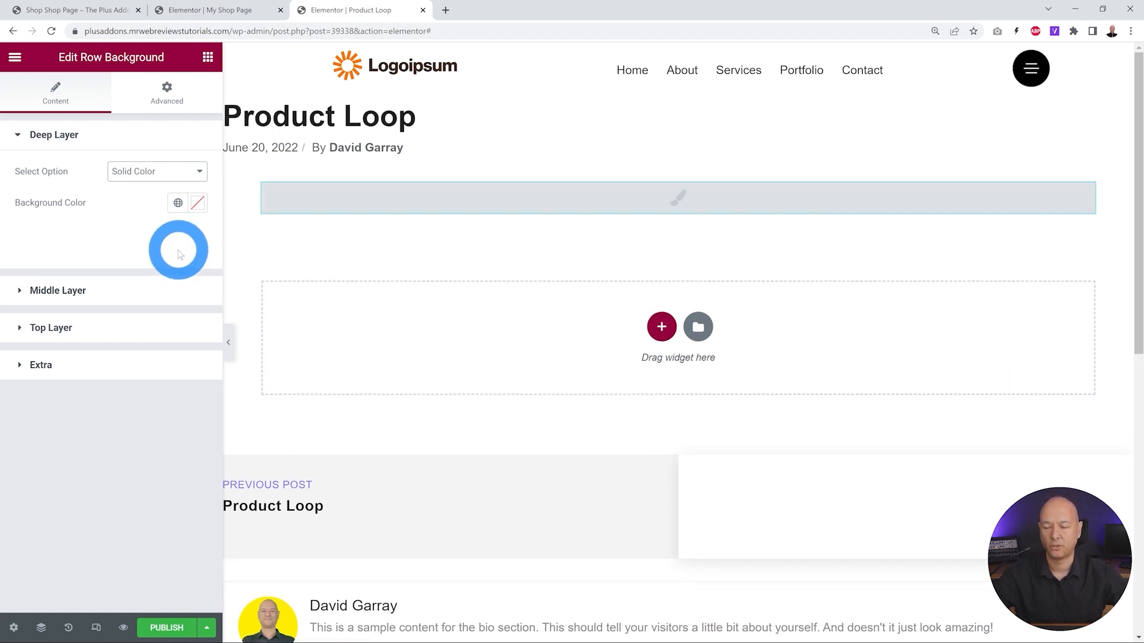
left_click(199, 208)
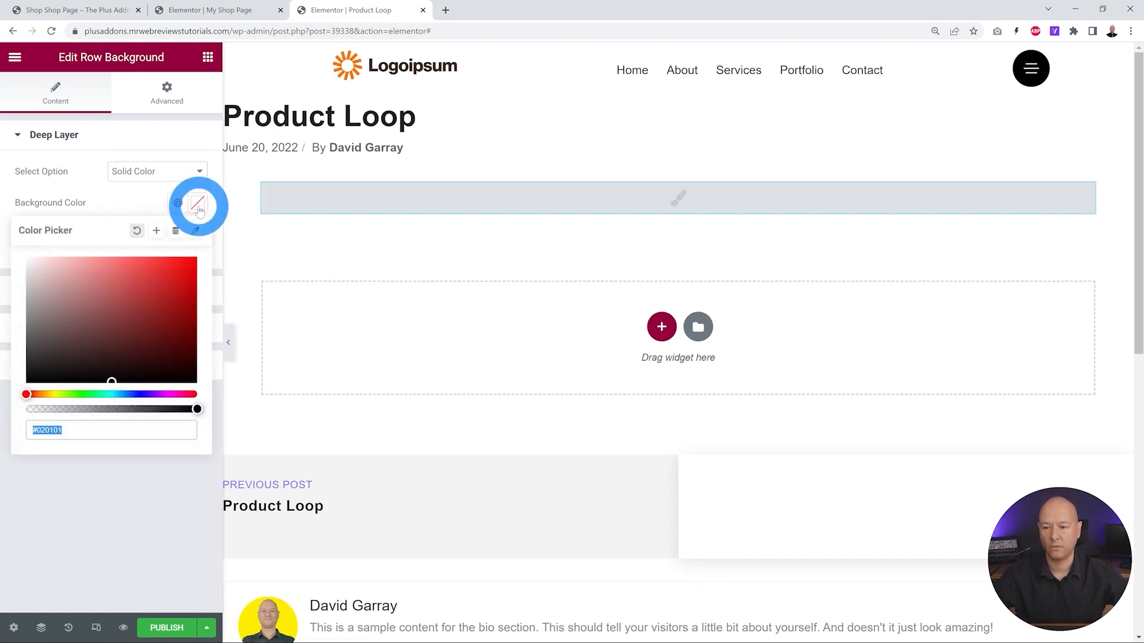
left_click(176, 233)
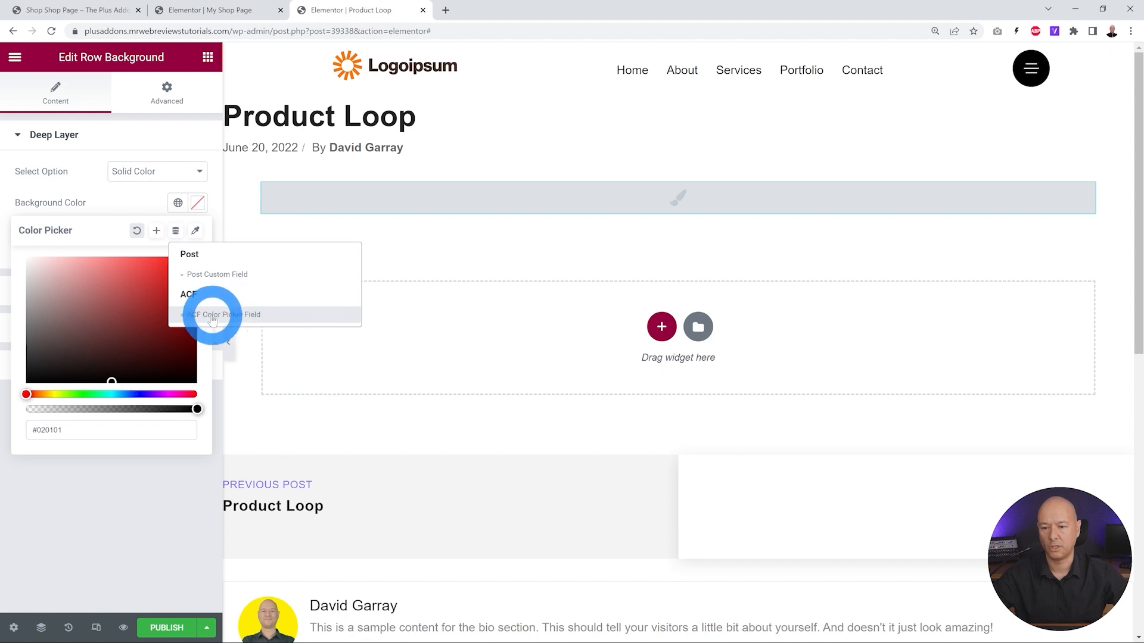
left_click(246, 320)
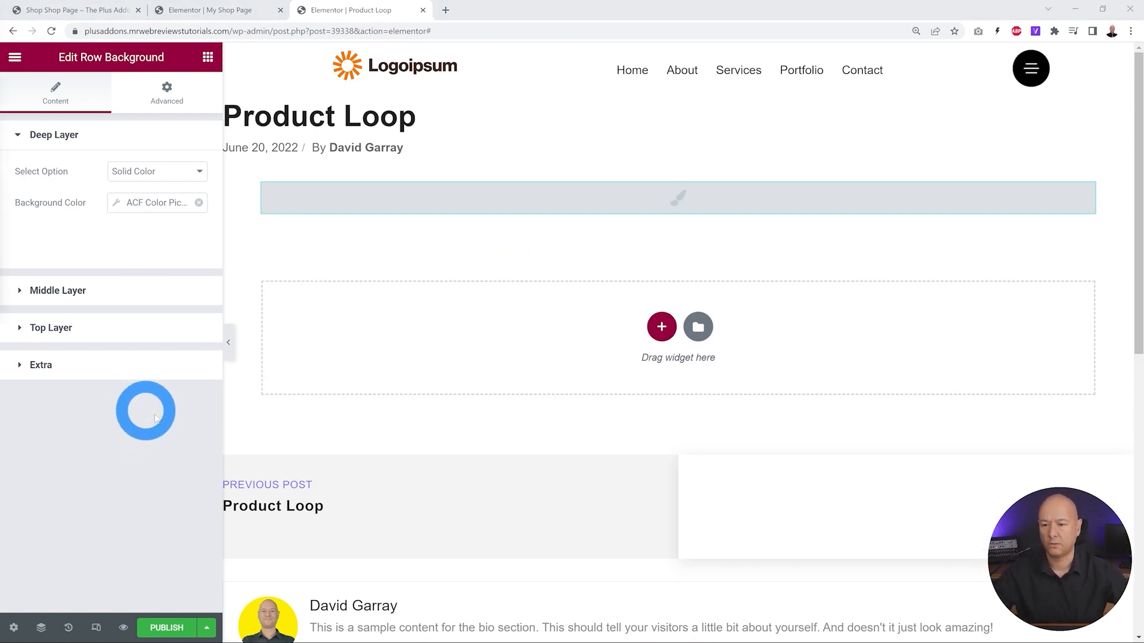
- Compare with the finished shop page's cards, and give the Row Background custom CSS setting #pt-plus-row-settings to "border-radius: 30px;"
left_click(77, 10)
scroll(56, 299, "down", 2)
scroll(55, 300, "down", 3)
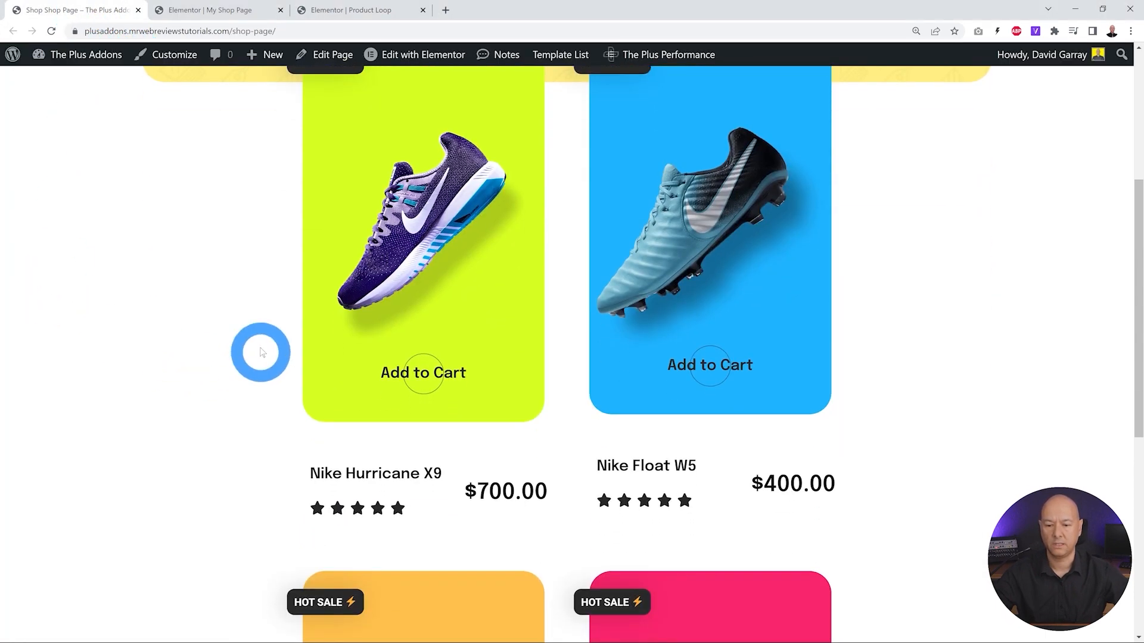
left_click(347, 11)
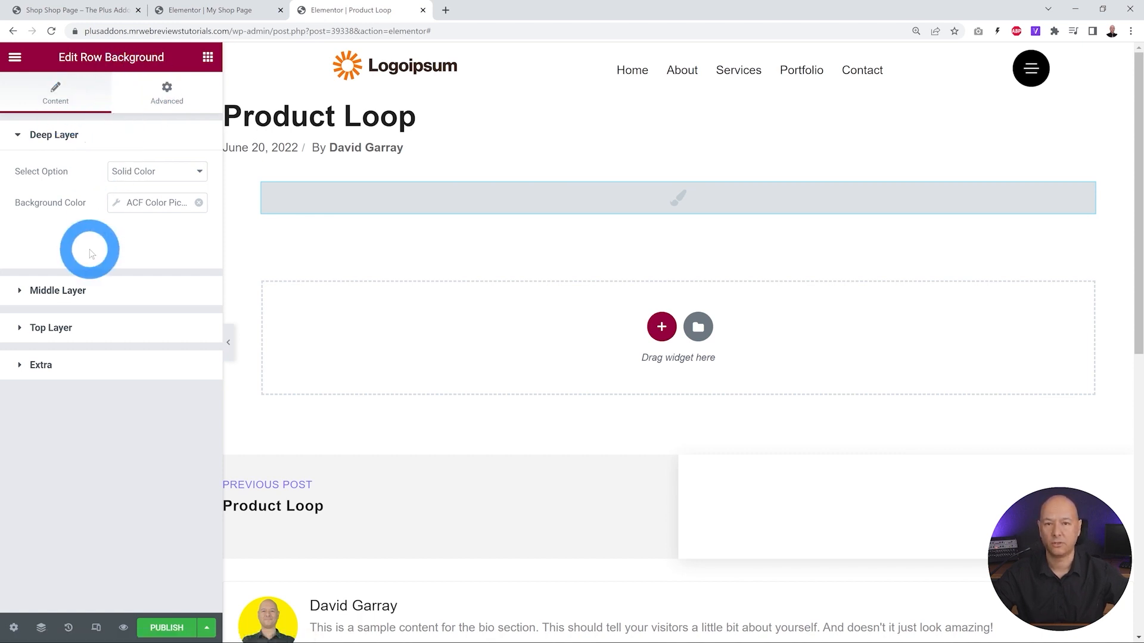
left_click(166, 95)
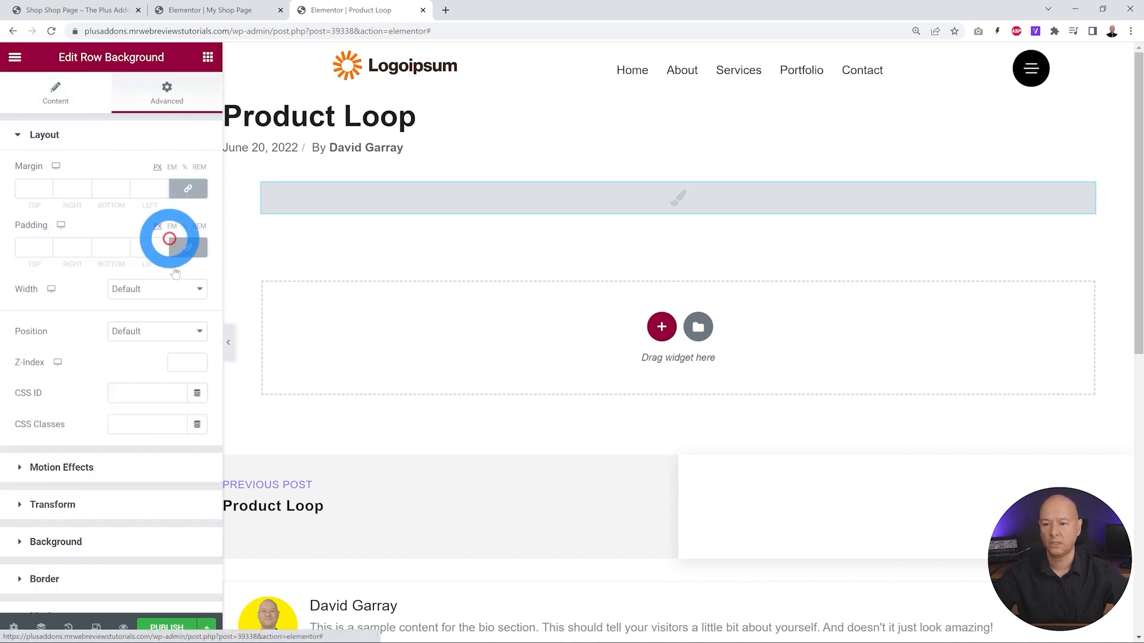
scroll(123, 447, "down", 5)
scroll(138, 422, "down", 1)
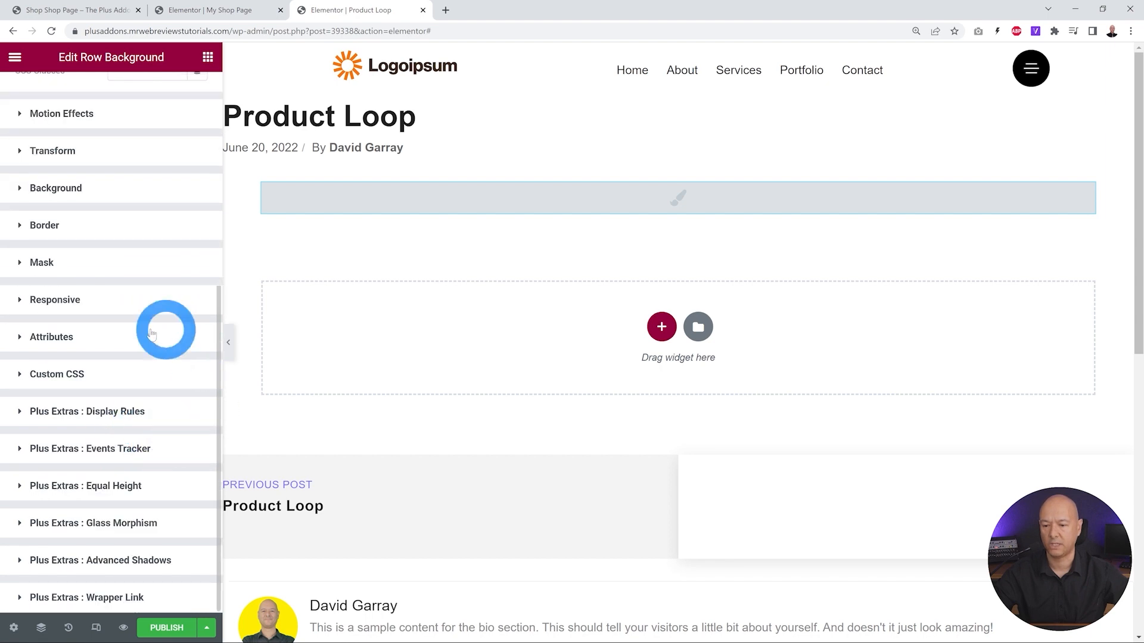
left_click(72, 376)
left_click(125, 517)
type("#pt-plus-row-settings")
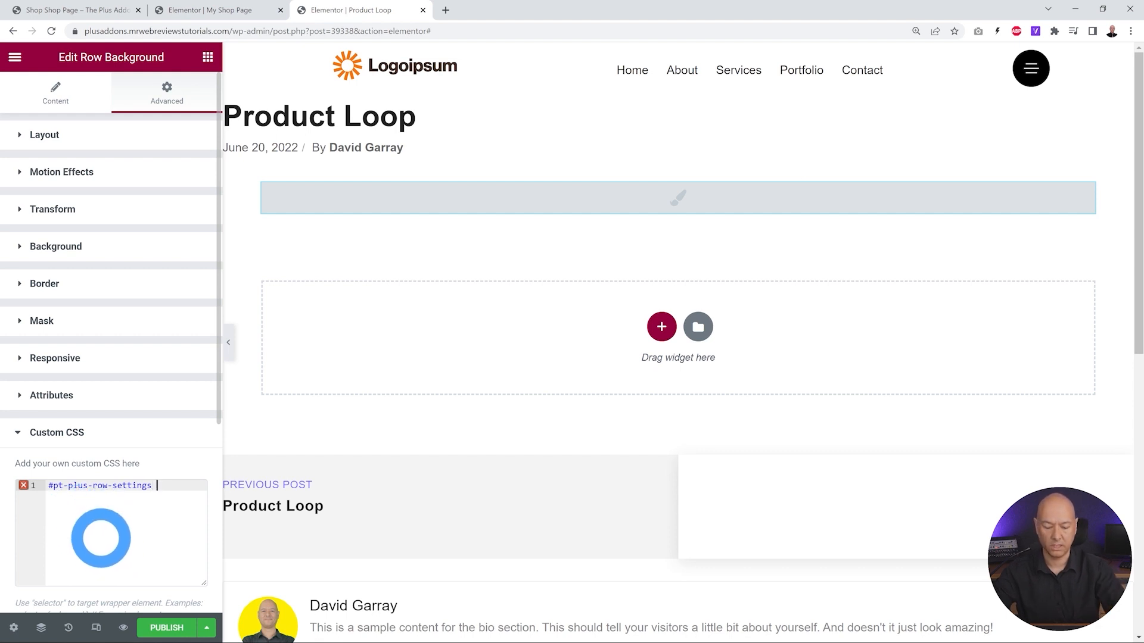
key("Return")
type("border-radius: 30px;")
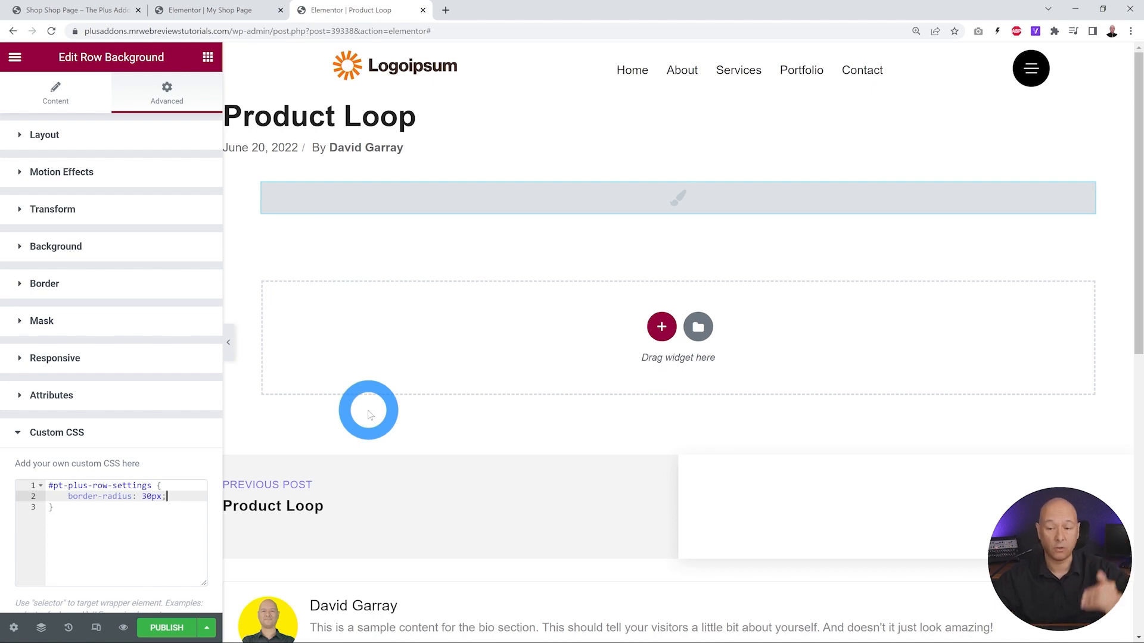
- Check the badge on the finished shop page, and add a Heading widget below the Row Background with the title "HOT SALE ⚡"
left_click(90, 10)
scroll(178, 298, "up", 3)
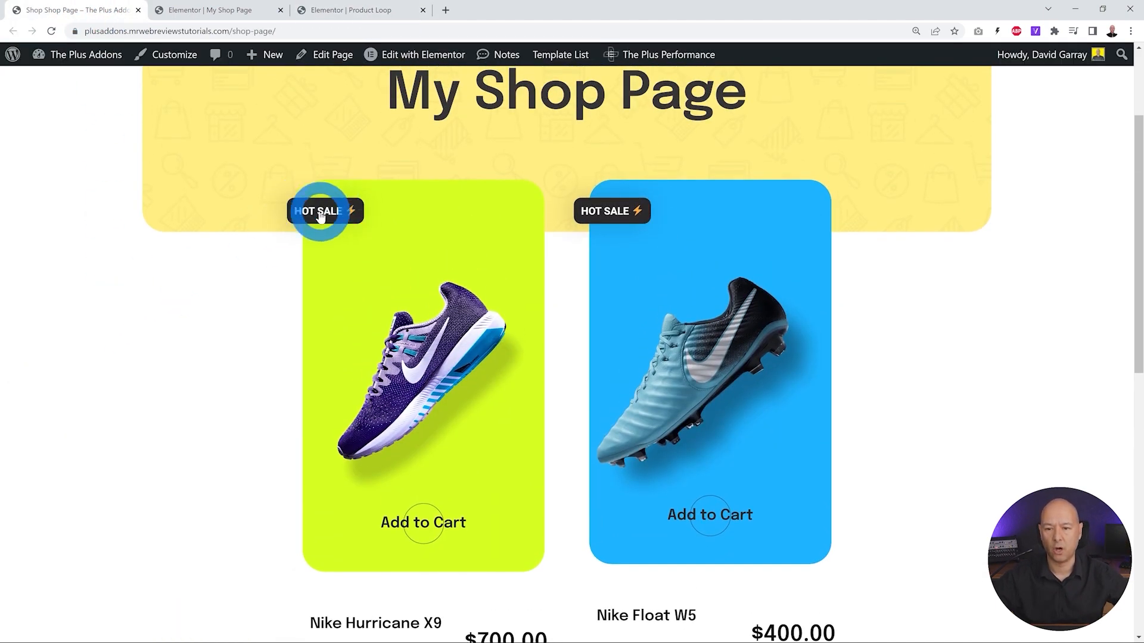
left_click(367, 10)
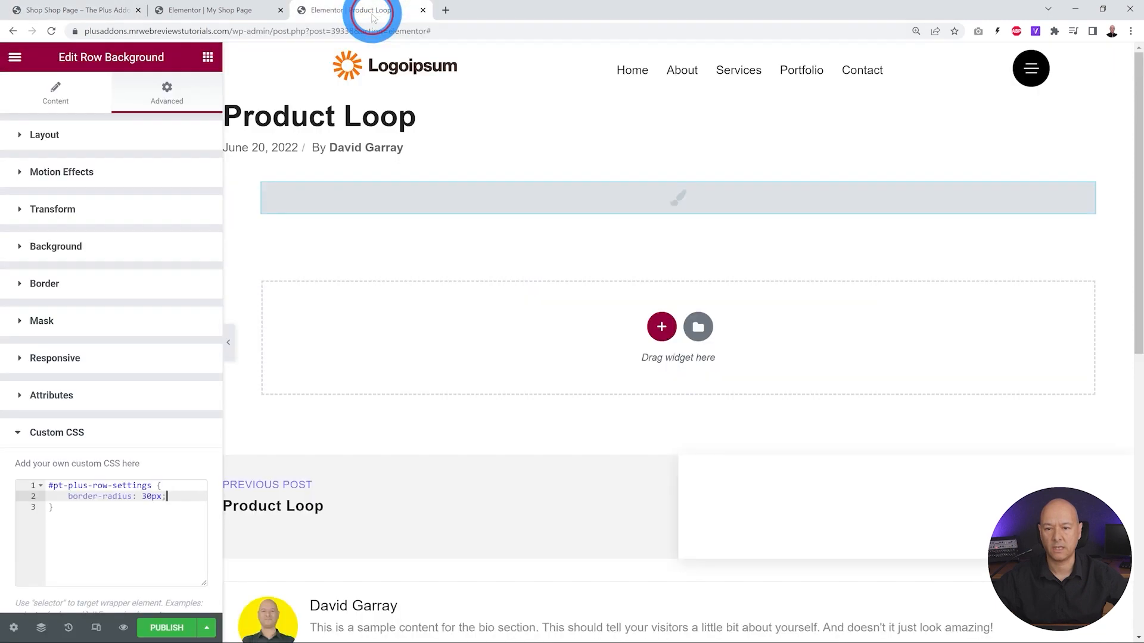
left_click(207, 56)
left_click_drag(167, 223, 275, 322)
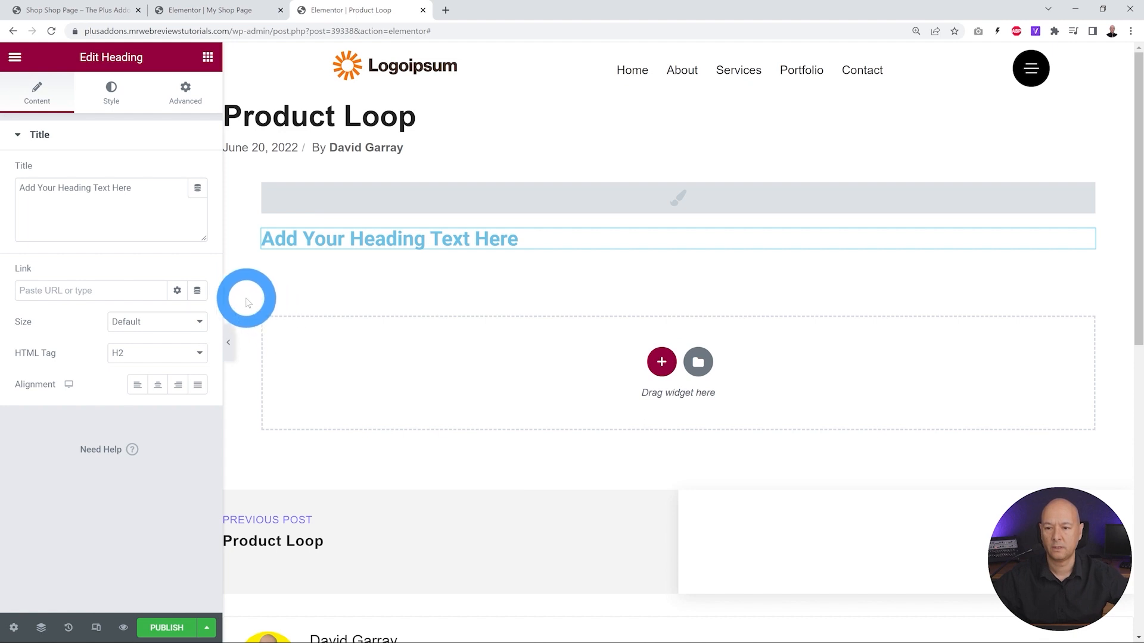
left_click(147, 199)
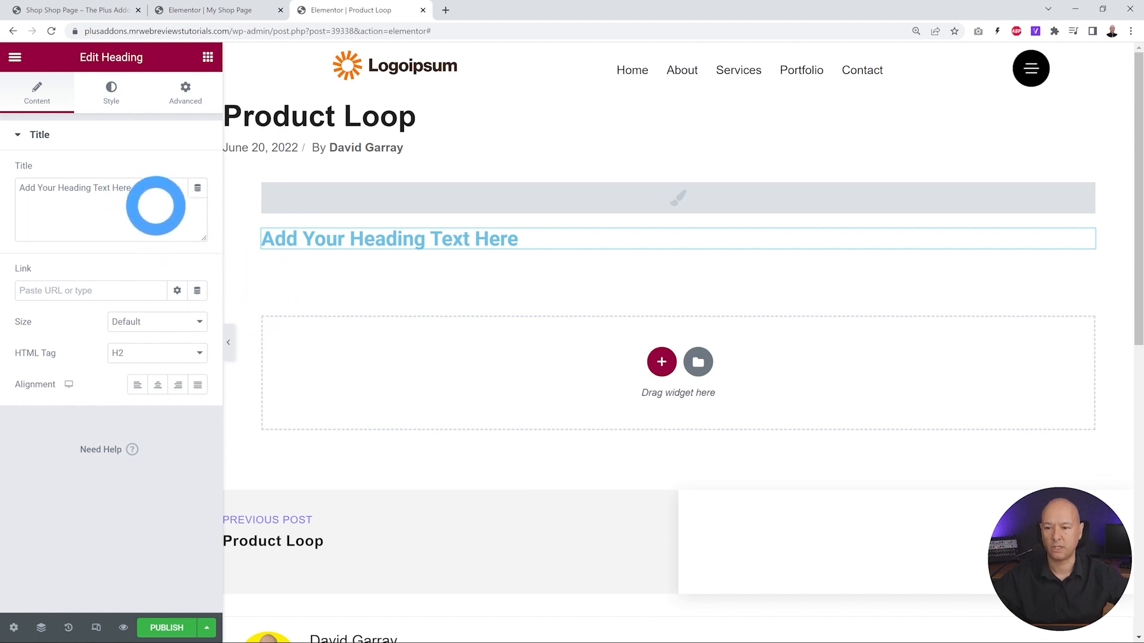
key("ctrl+a")
type("HOT SALE ⚡")
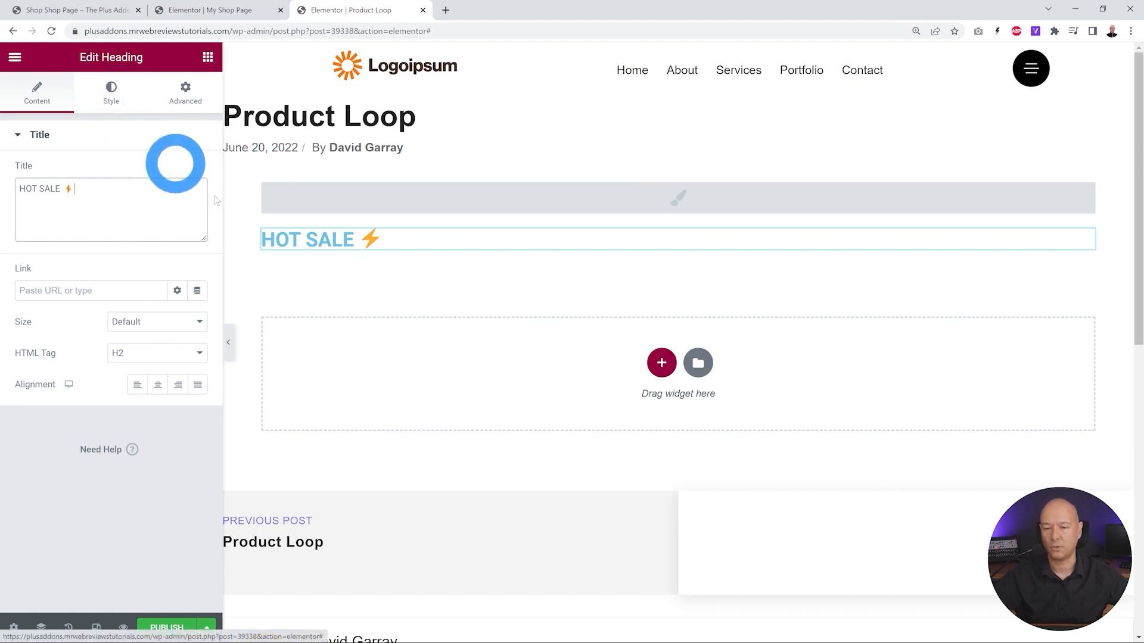
- Set the HOT SALE heading's typography size to 14 px
left_click(112, 96)
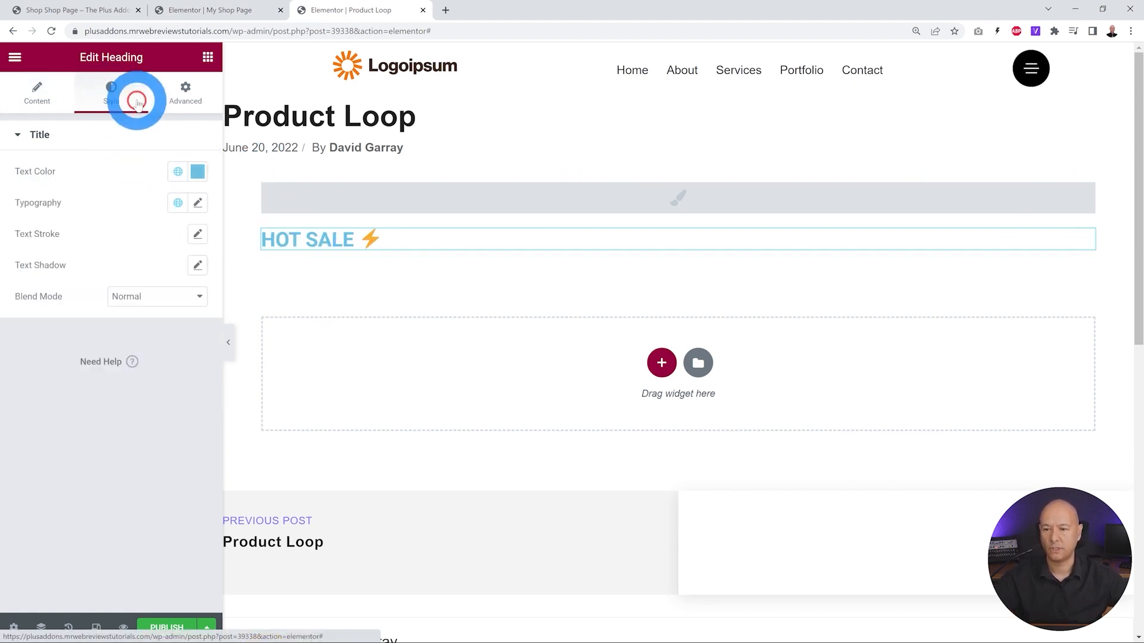
left_click(198, 203)
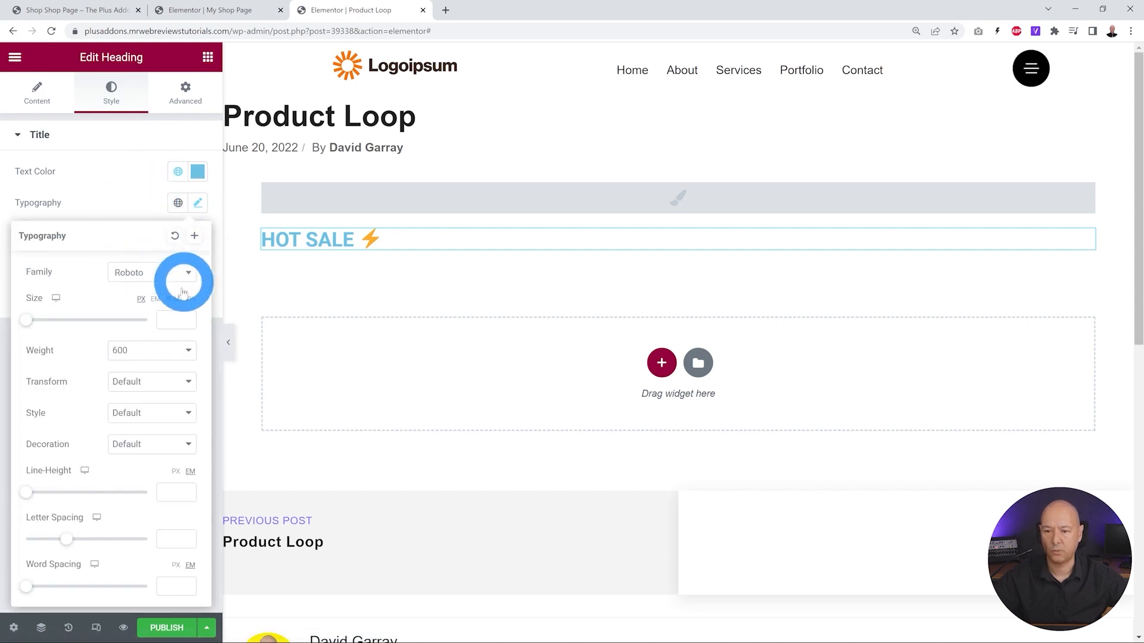
left_click(162, 316)
type("14")
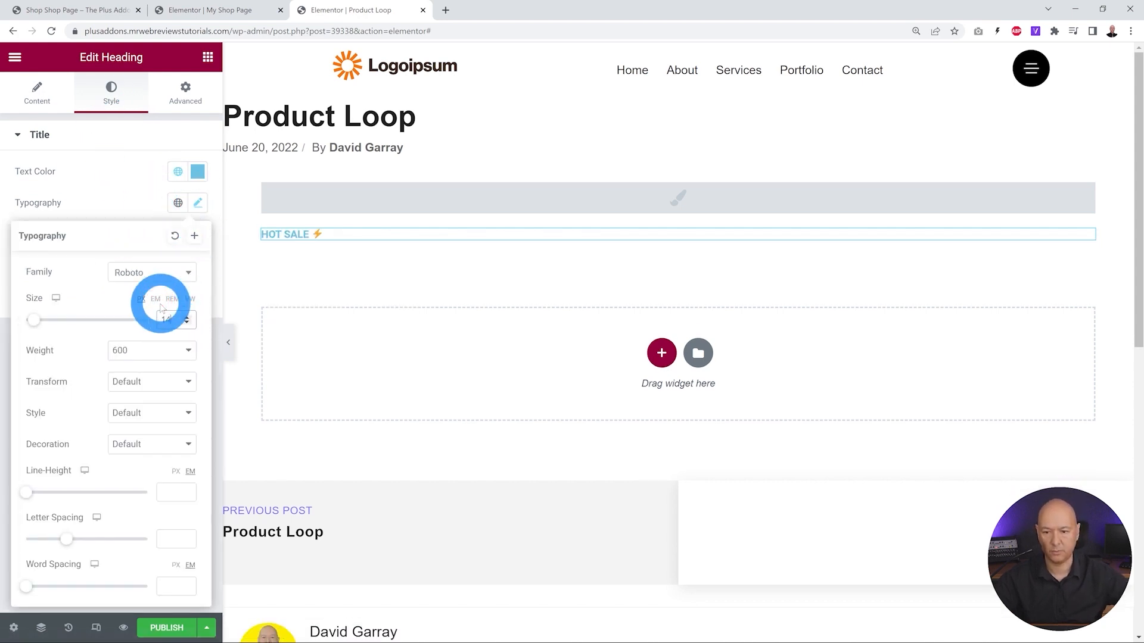
left_click(105, 184)
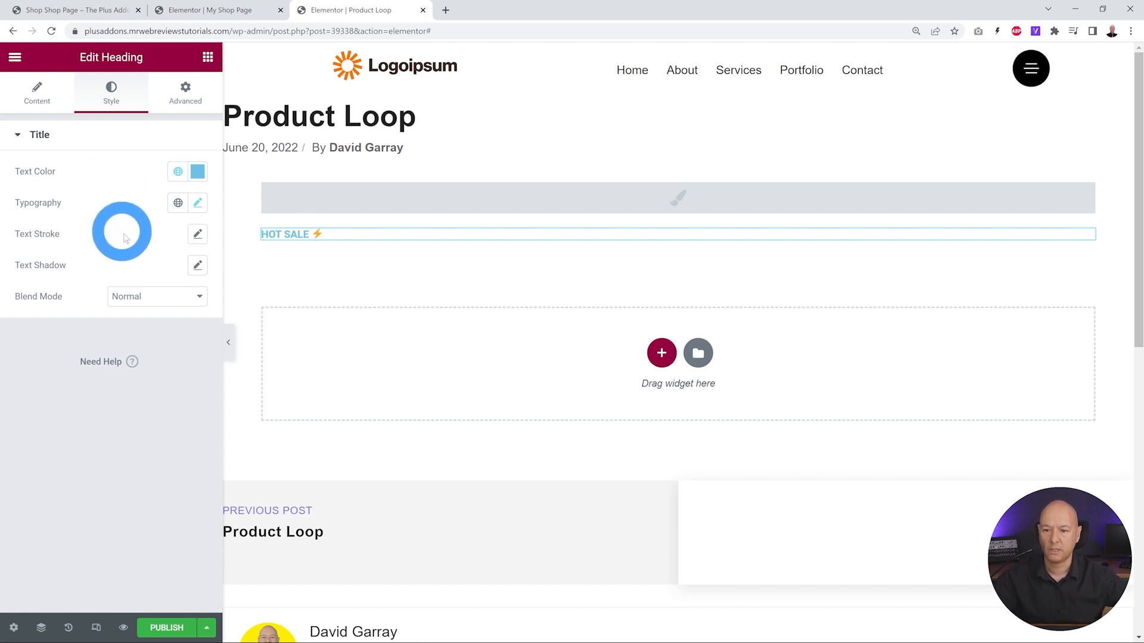
- Compare with the finished page's badge, and set the HOT SALE heading's padding to 10 px on all sides
left_click(182, 12)
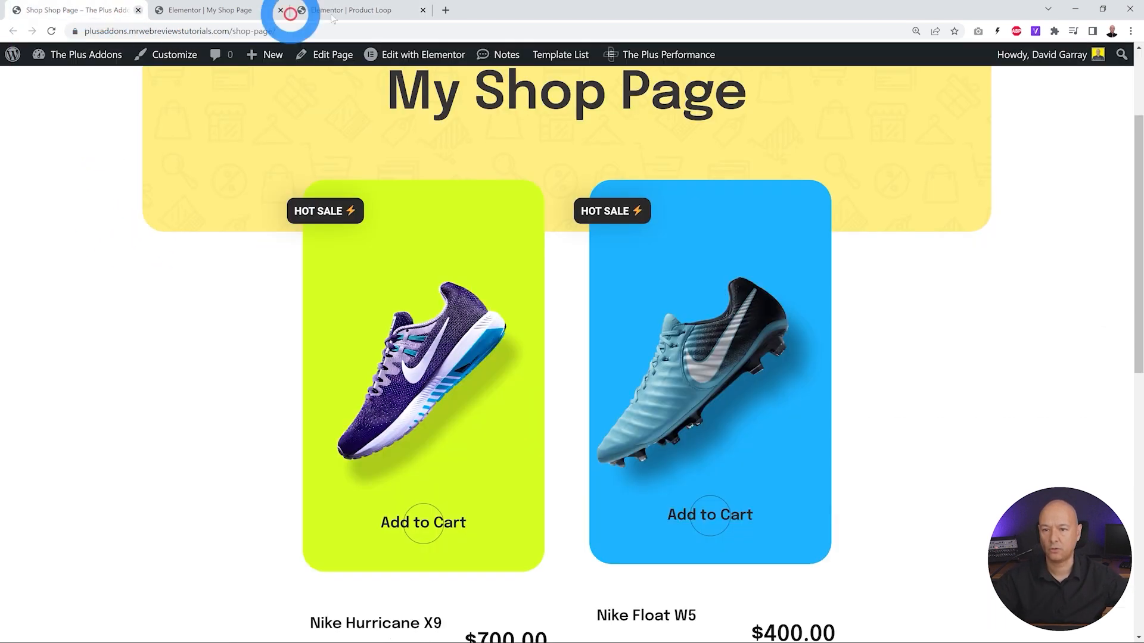
left_click(374, 11)
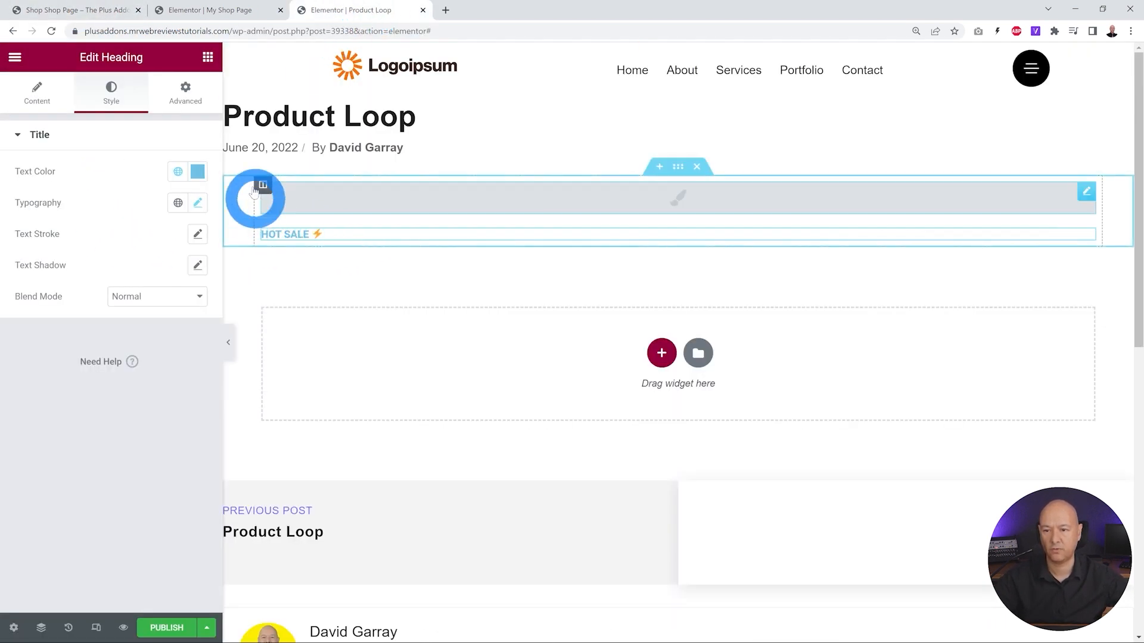
left_click(187, 101)
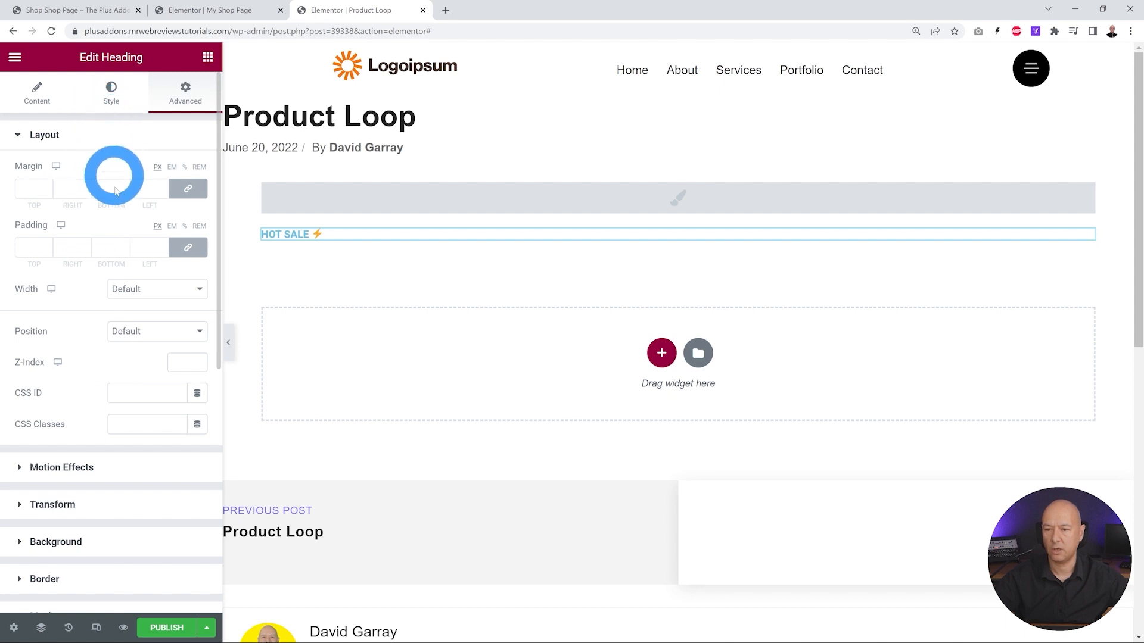
left_click(28, 248)
type("10")
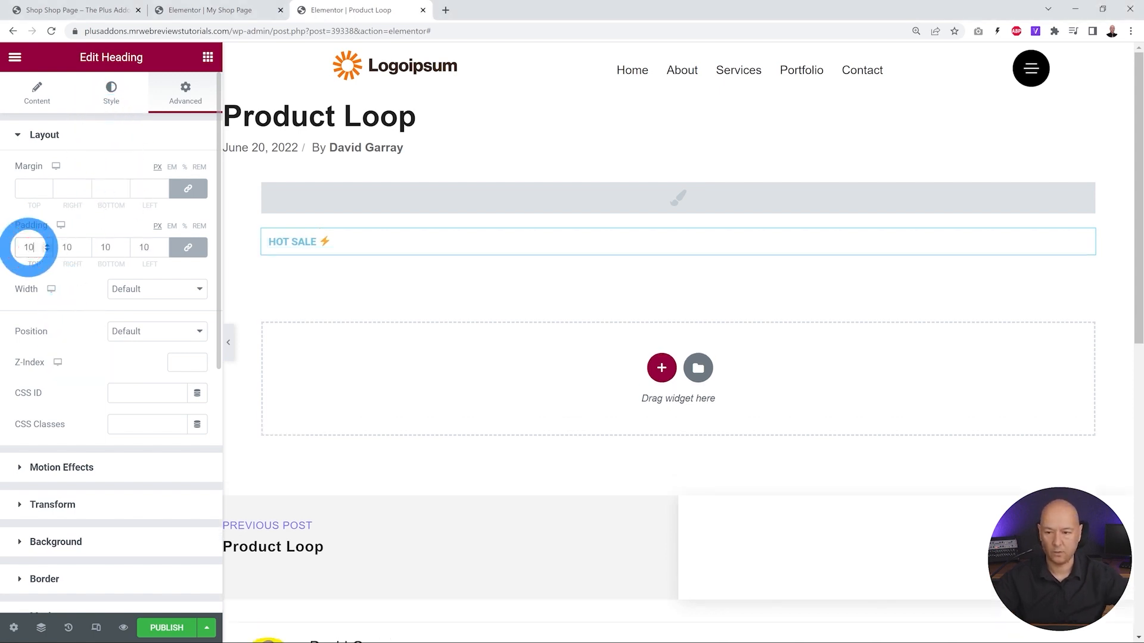
- Give the HOT SALE heading a solid #1B1B1B background and a border radius of 5 px on all corners
scroll(68, 309, "down", 3)
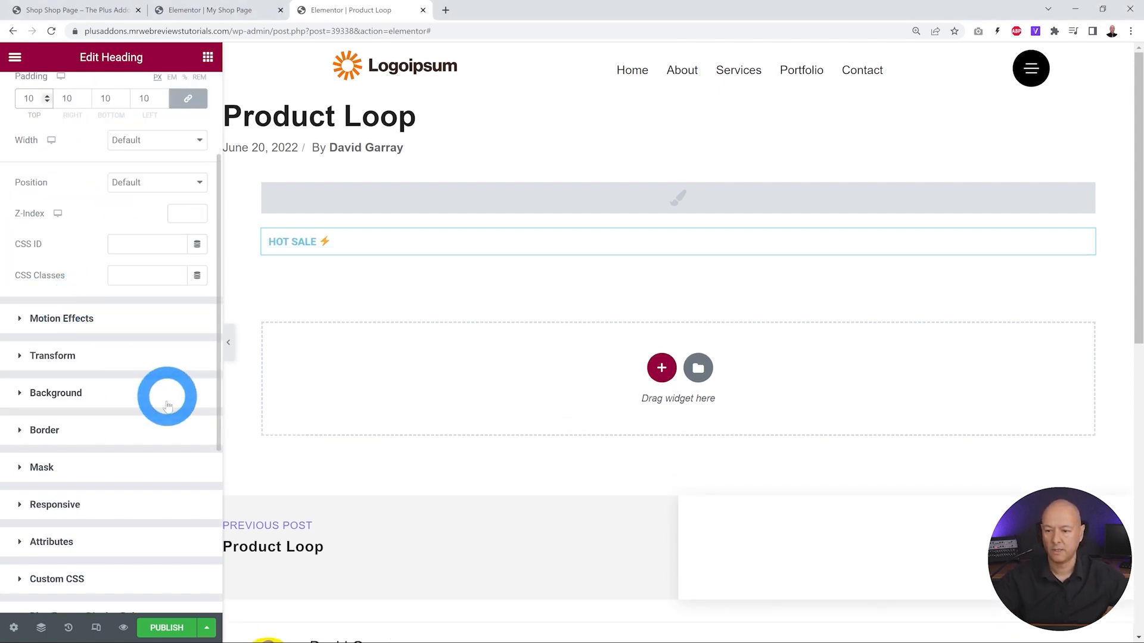
left_click(70, 394)
left_click(176, 314)
left_click(198, 347)
left_click_drag(97, 465, 17, 518)
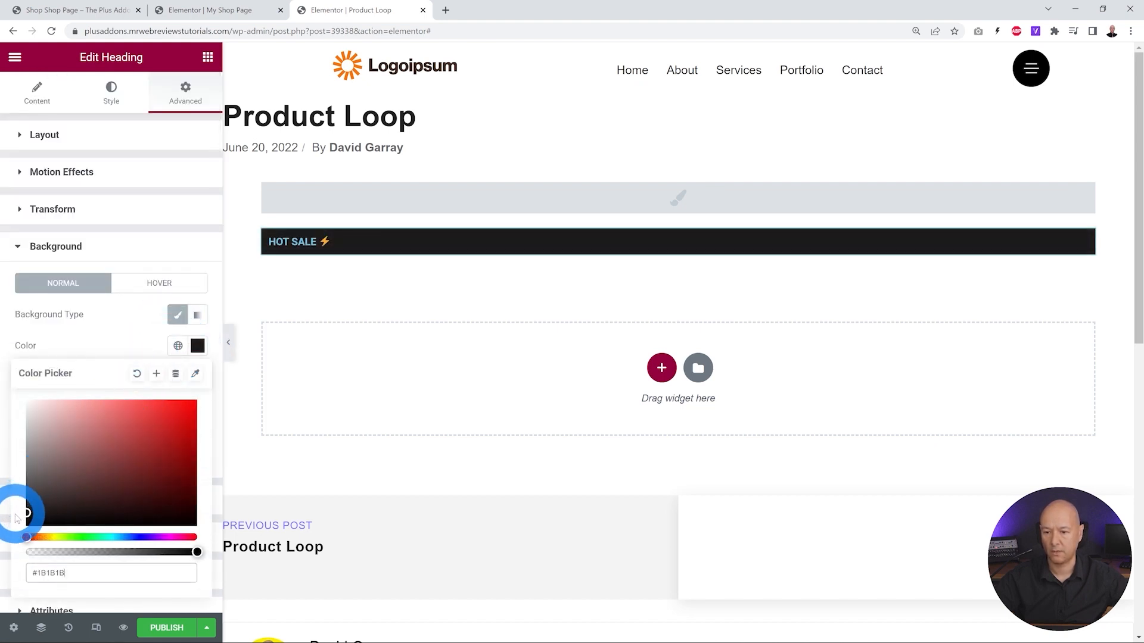
left_click(56, 503)
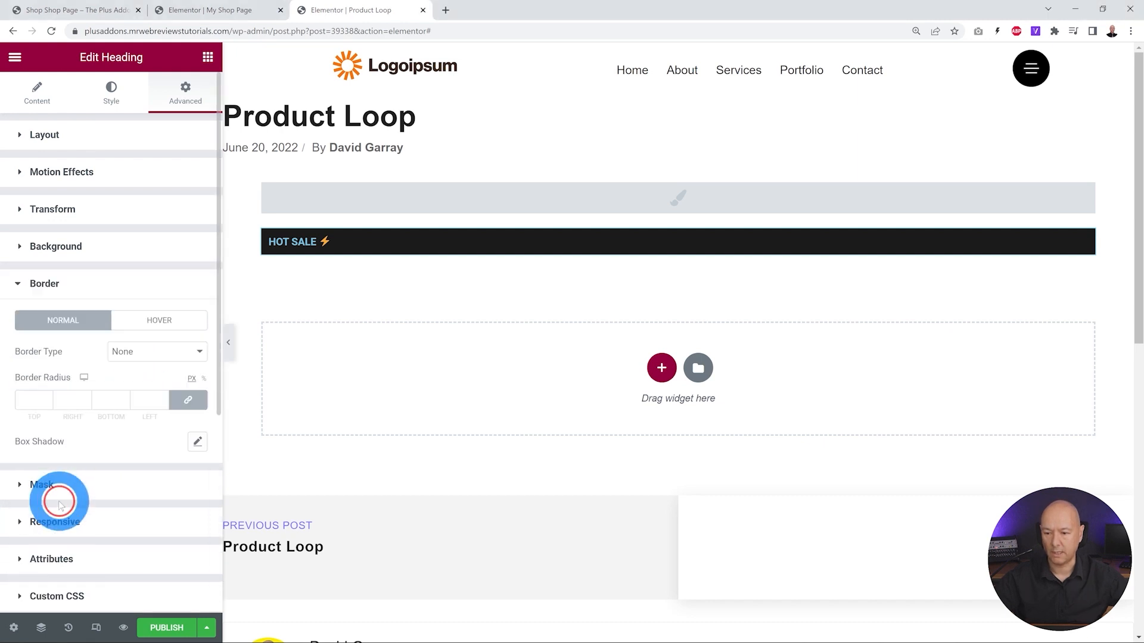
left_click(39, 400)
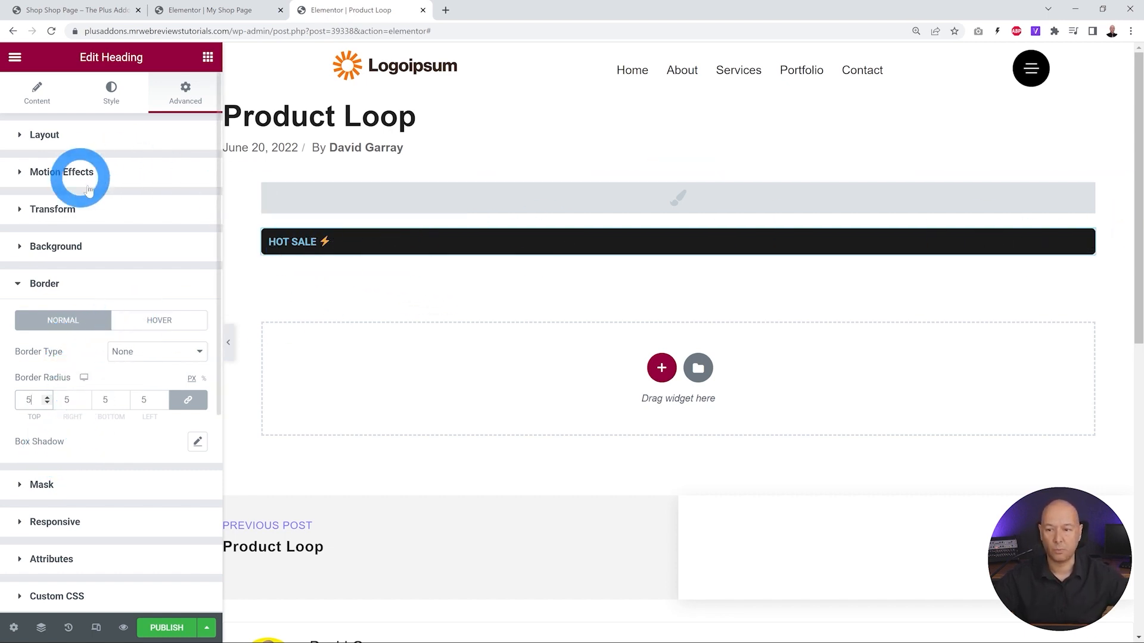
- Set the HOT SALE heading's width to Inline (auto) and its position to Absolute
left_click(55, 144)
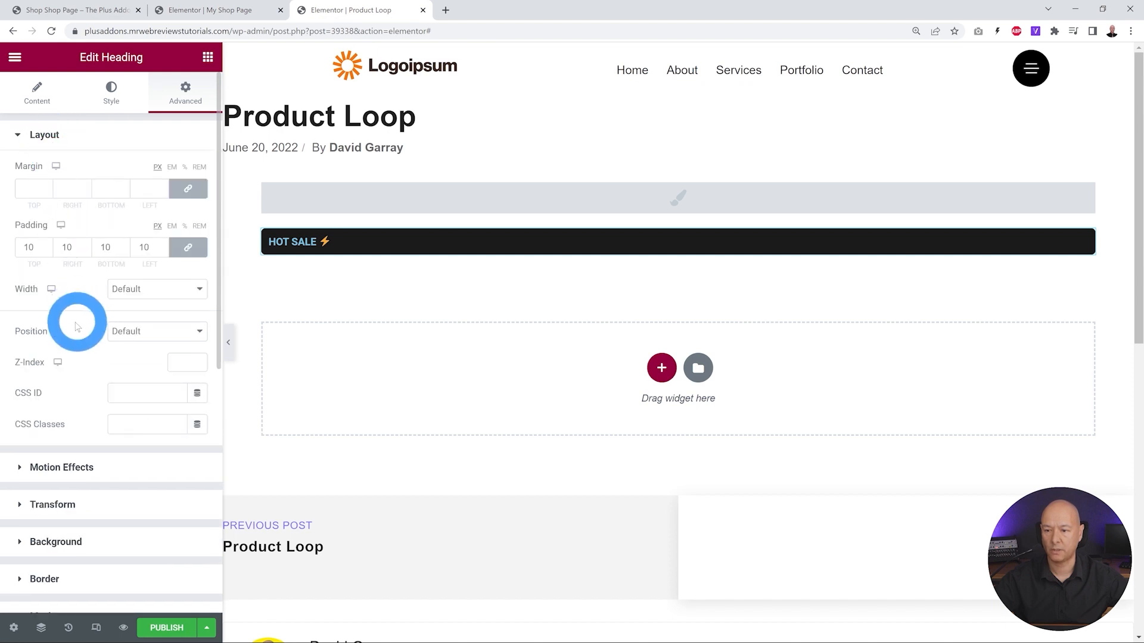
left_click(185, 290)
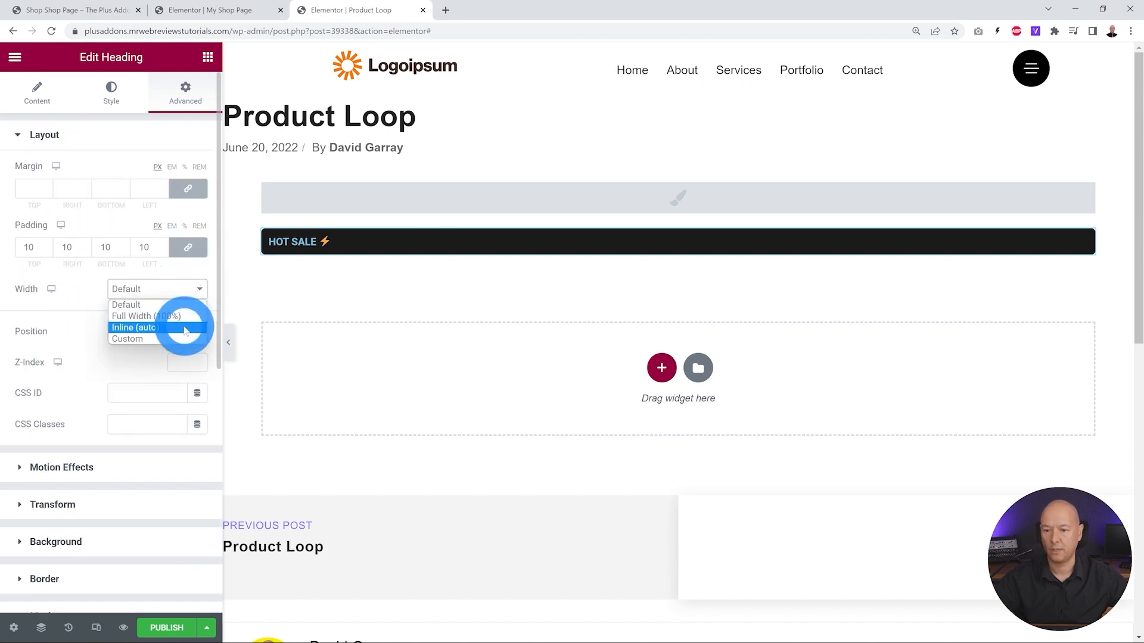
left_click(184, 331)
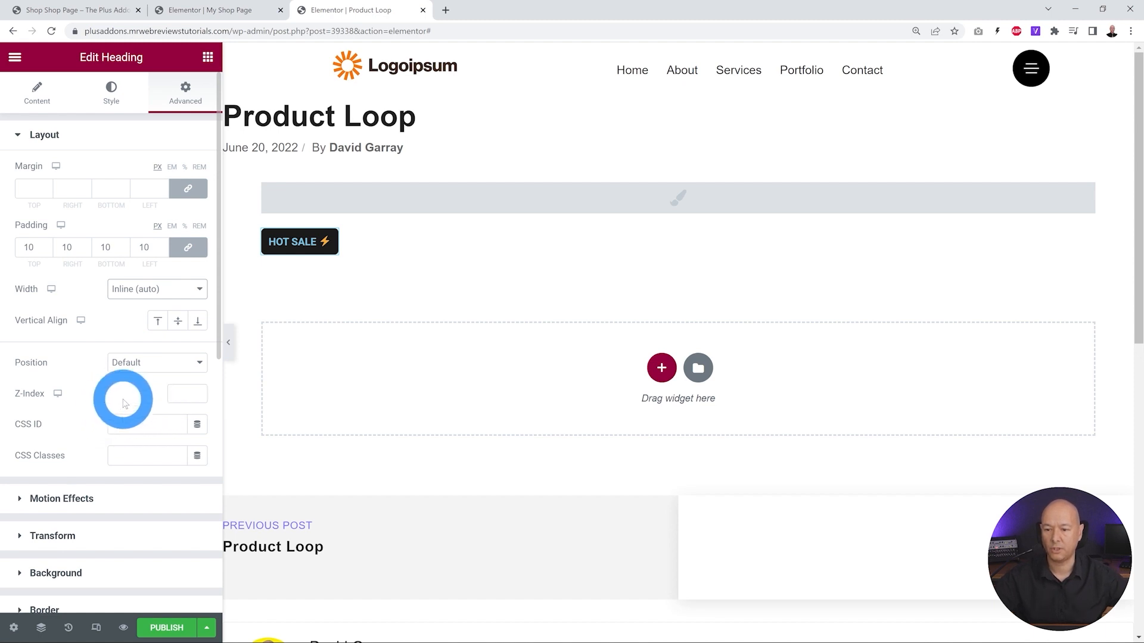
left_click(199, 363)
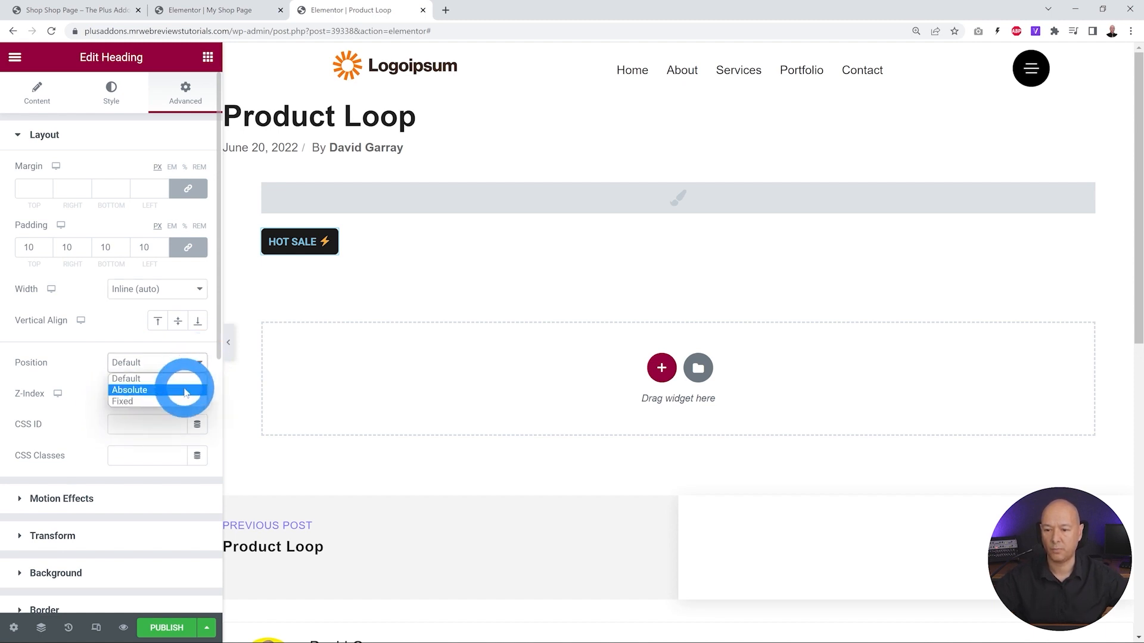
left_click(184, 392)
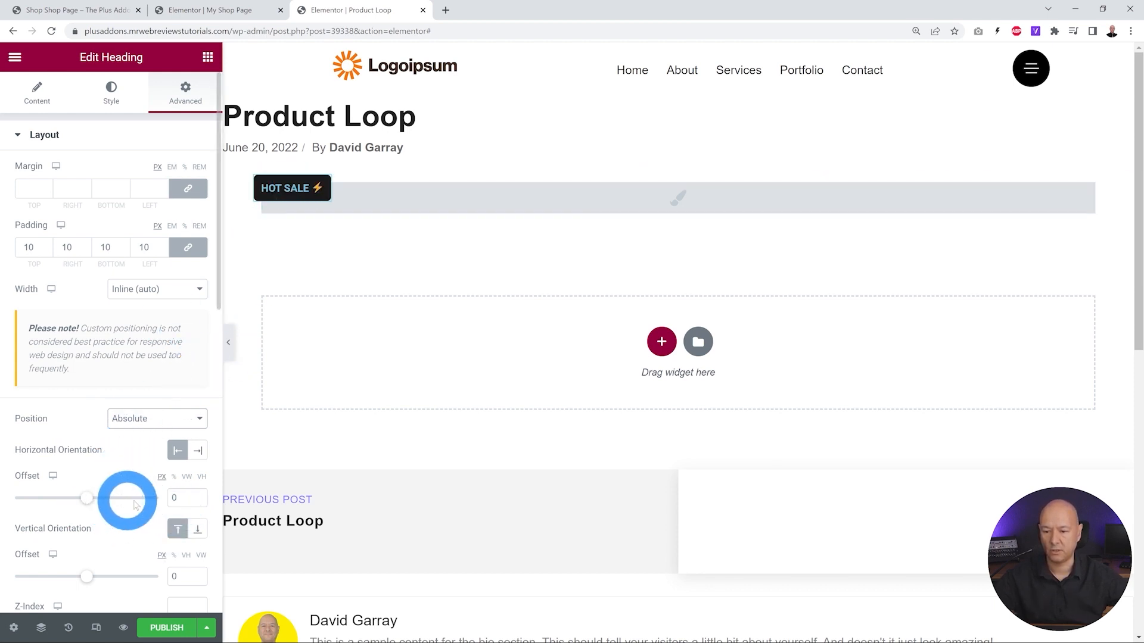
- Set the HOT SALE heading's horizontal offset to -20 px and its vertical offset to 25 px
double_click(172, 496)
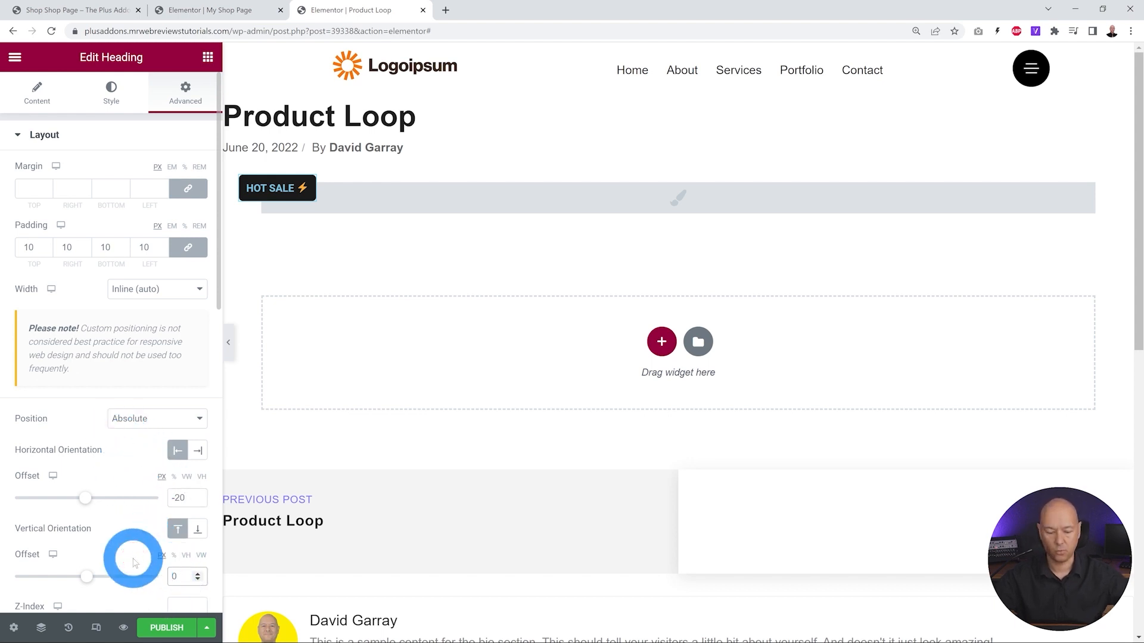
type("24")
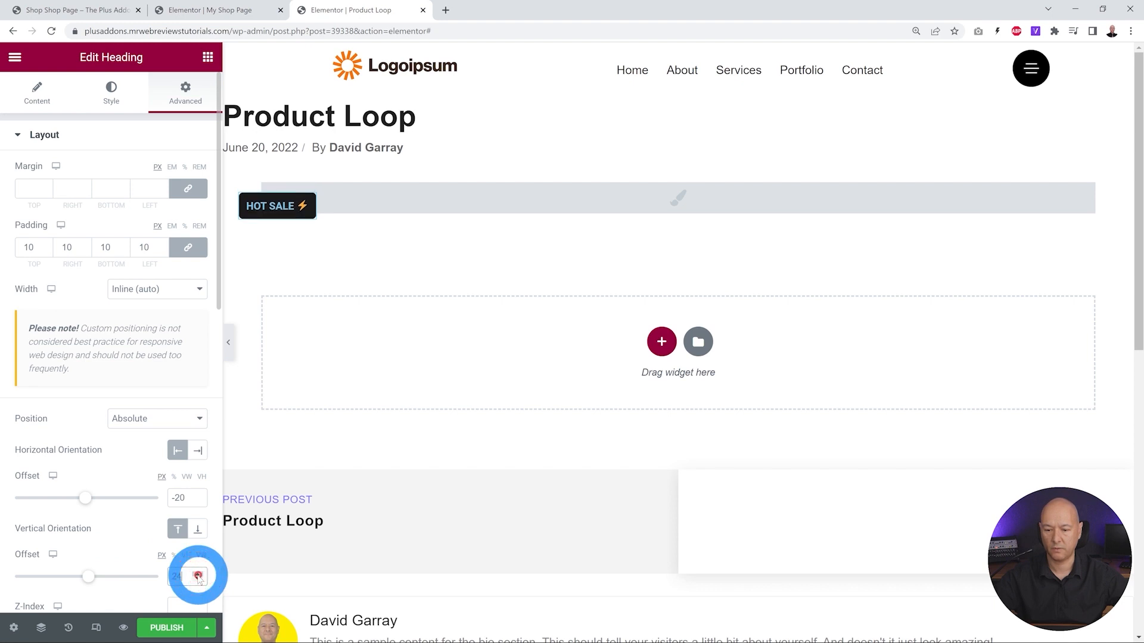
left_click(198, 574)
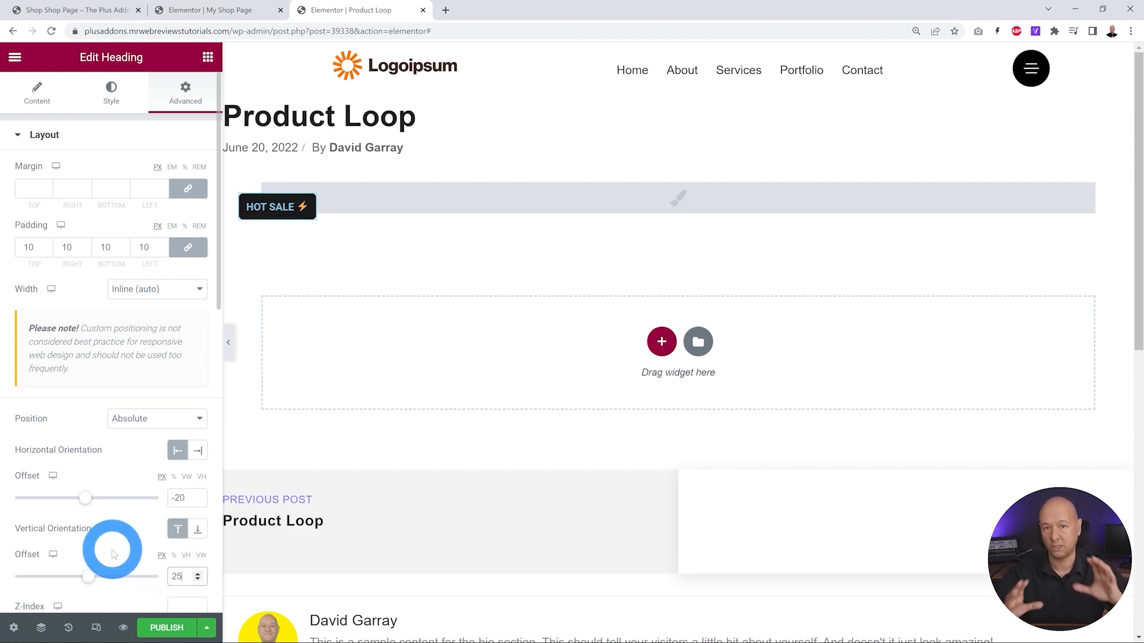
- Change the HOT SALE heading's text color to white
left_click(286, 232)
left_click(113, 103)
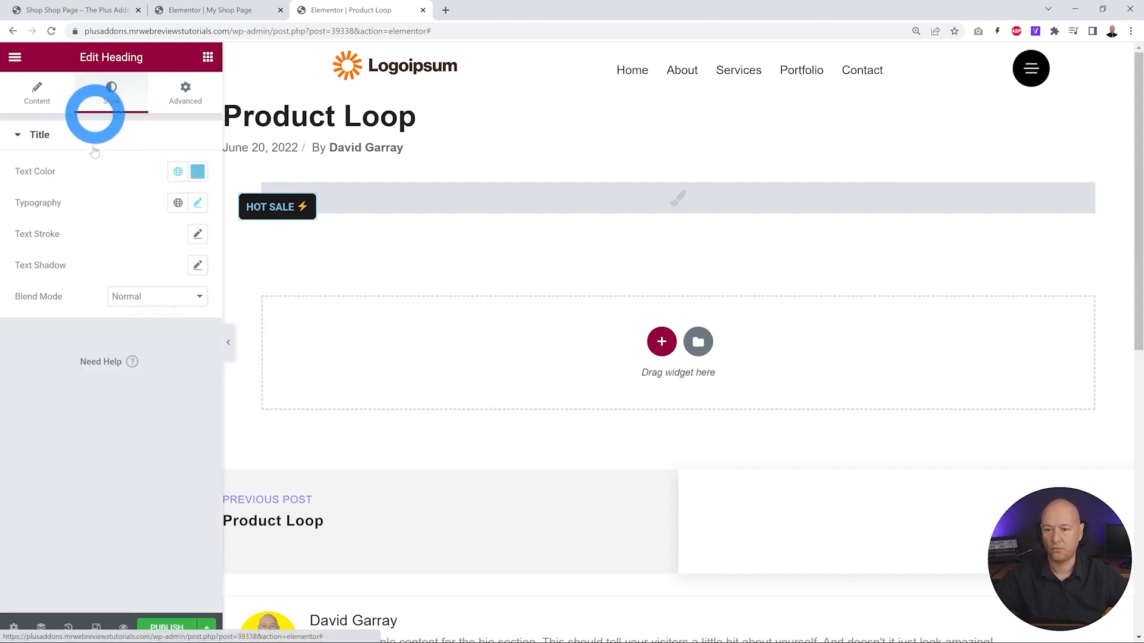
left_click(193, 174)
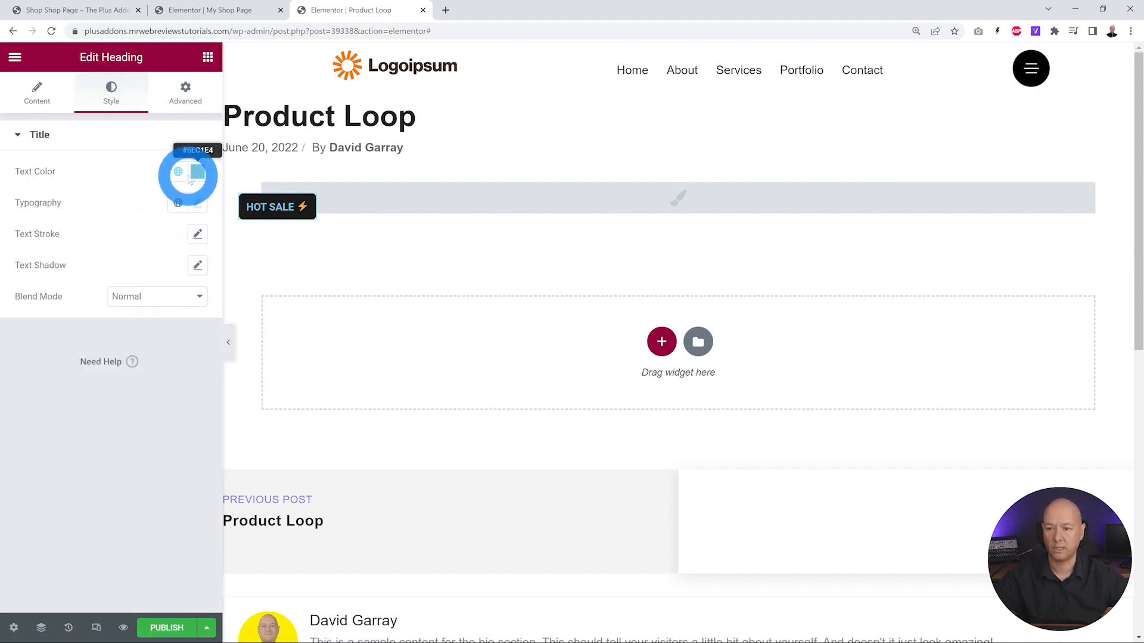
left_click(196, 172)
left_click(89, 138)
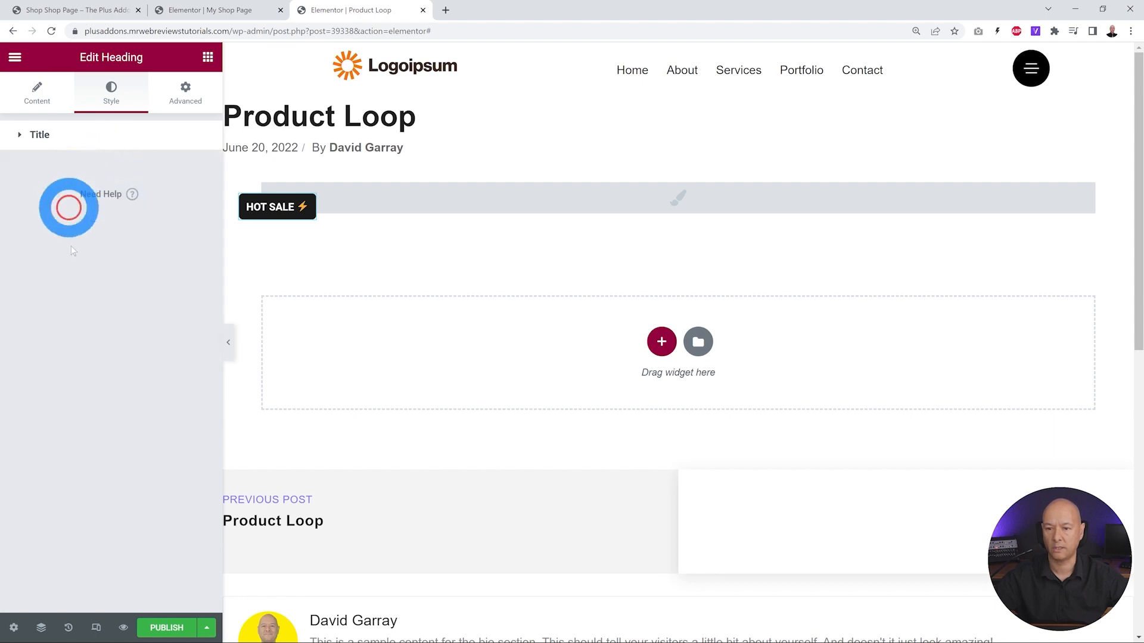
- Compare the badge with the finished shop page's badges, and publish the Product Loop template
left_click(65, 9)
left_click(360, 10)
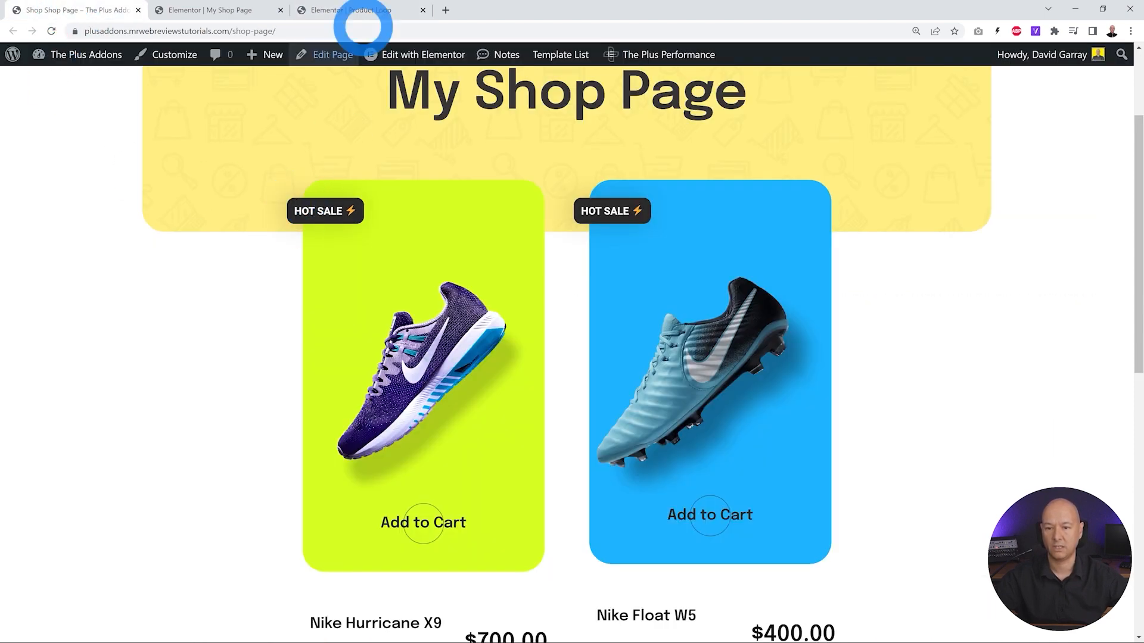
left_click(378, 211)
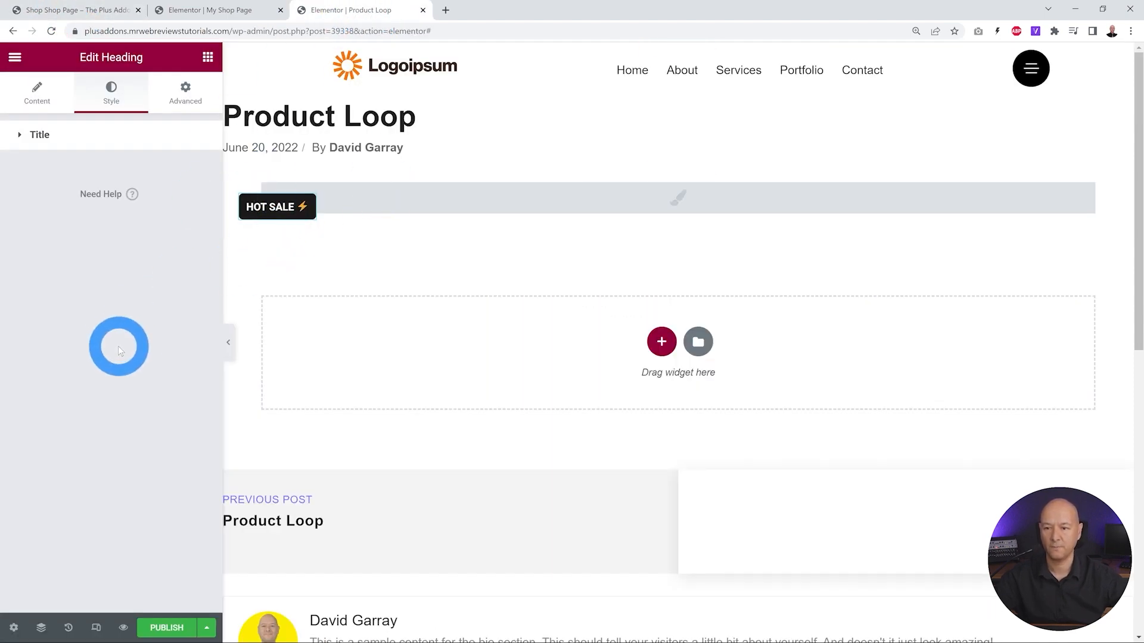
key("ctrl+s")
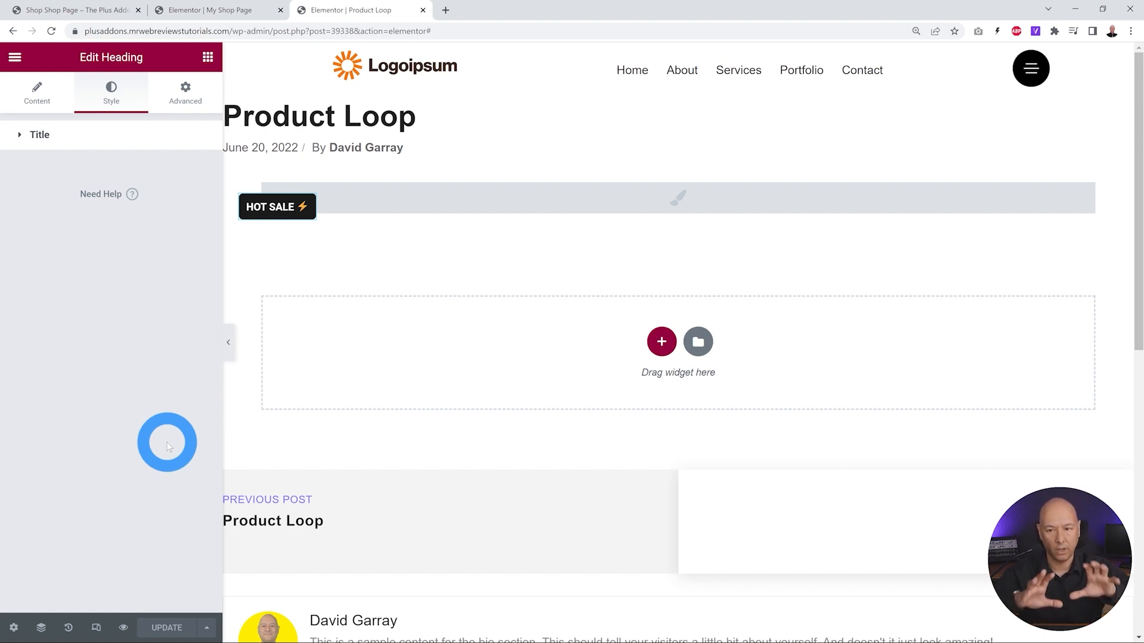
- Search the widgets for "creat" and add a Creative Image widget below the Row Background and HOT SALE heading
left_click(207, 57)
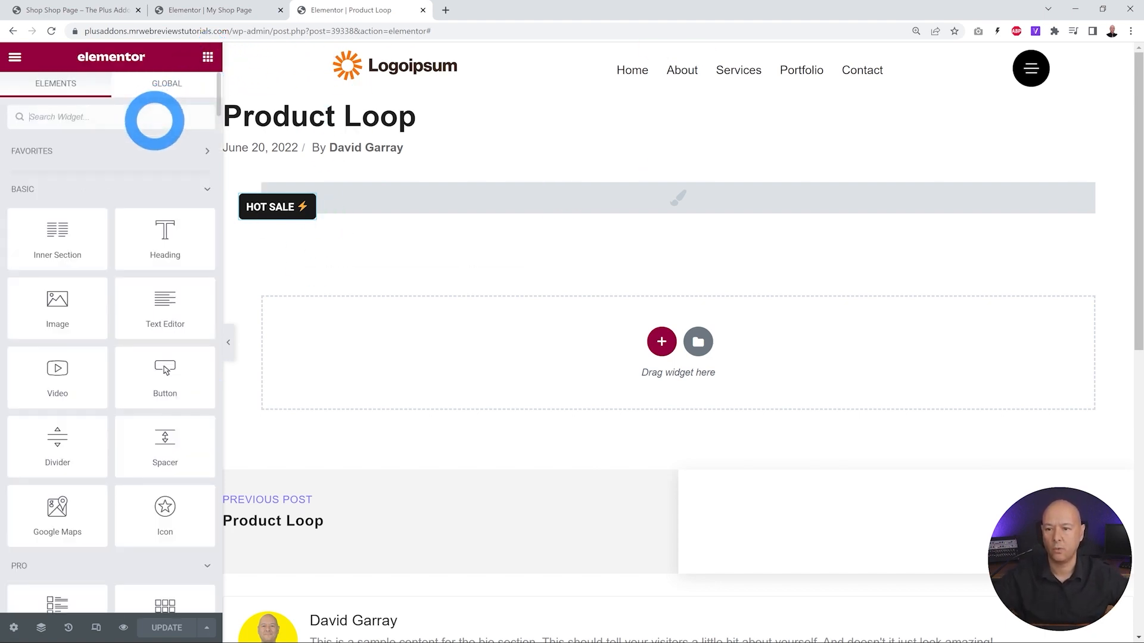
type("creat")
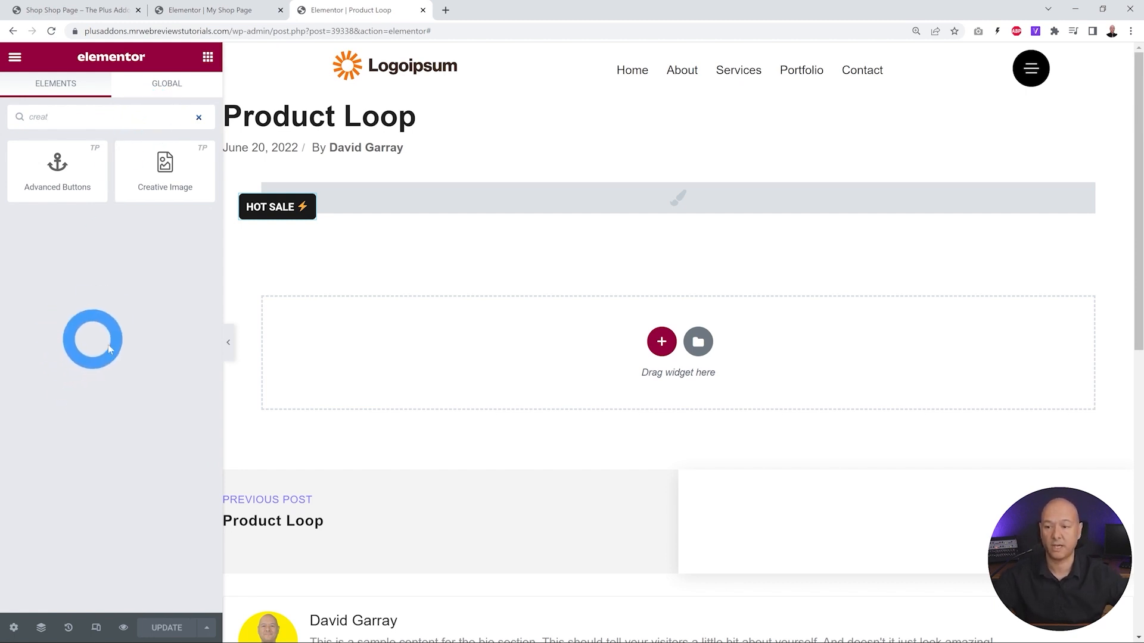
left_click_drag(171, 172, 467, 215)
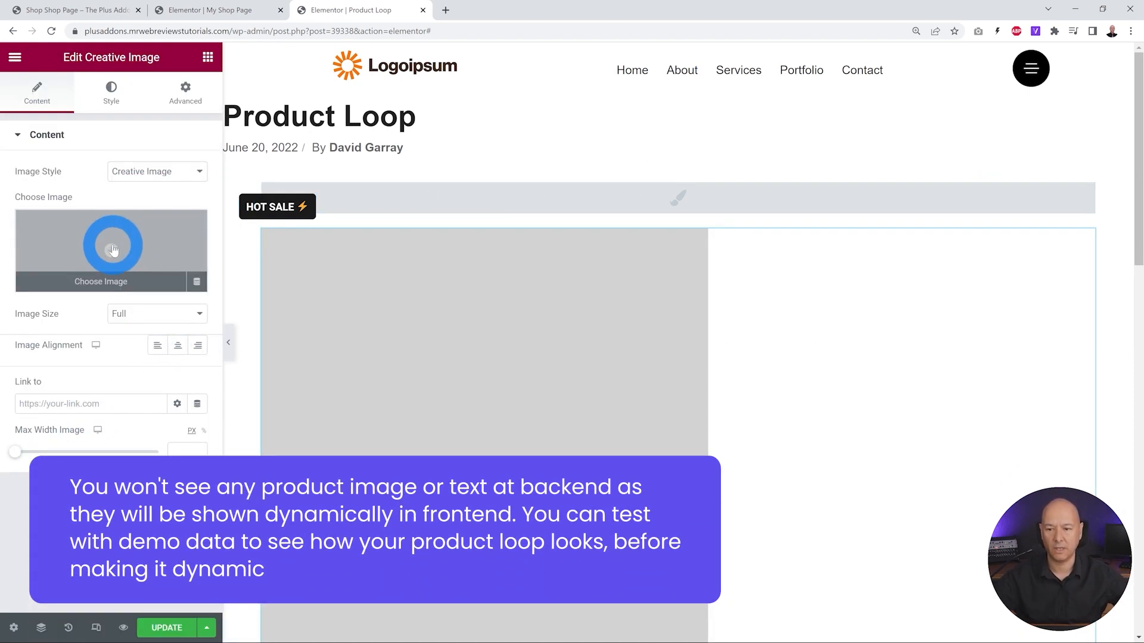
- Set the Creative Image's picture to the dynamic source ACF Image Field
left_click(197, 285)
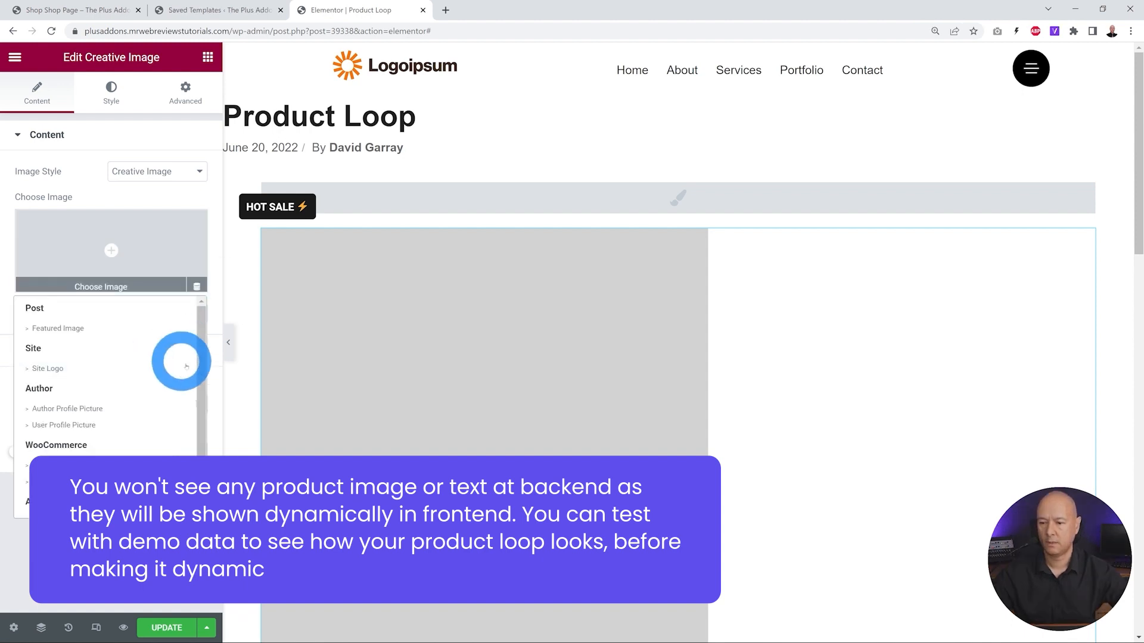
scroll(158, 411, "down", 1)
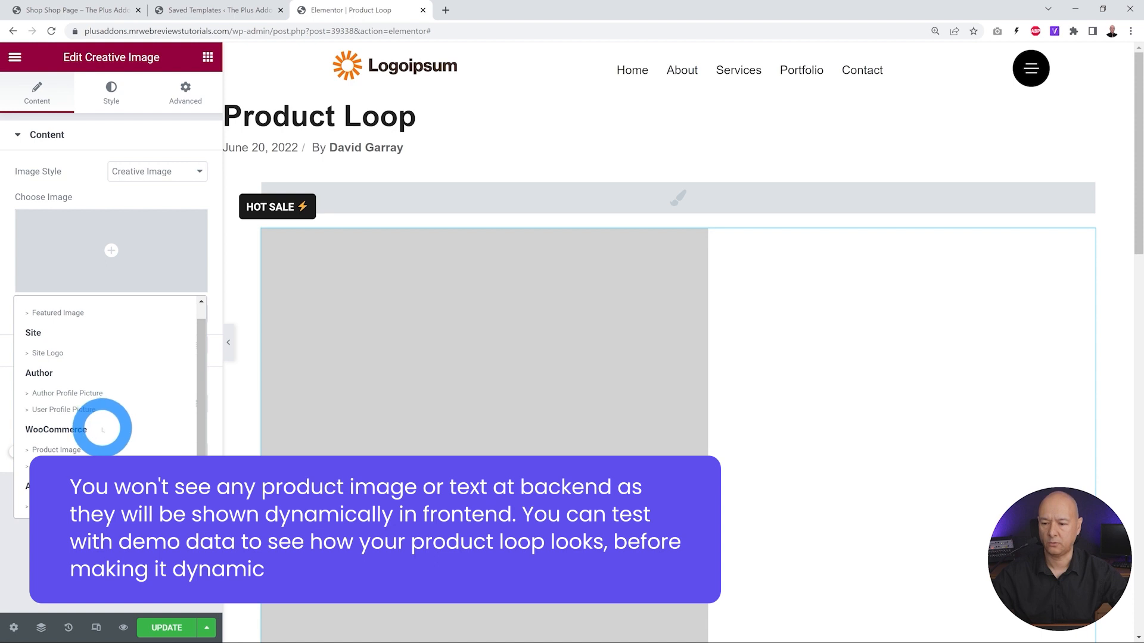
left_click(75, 450)
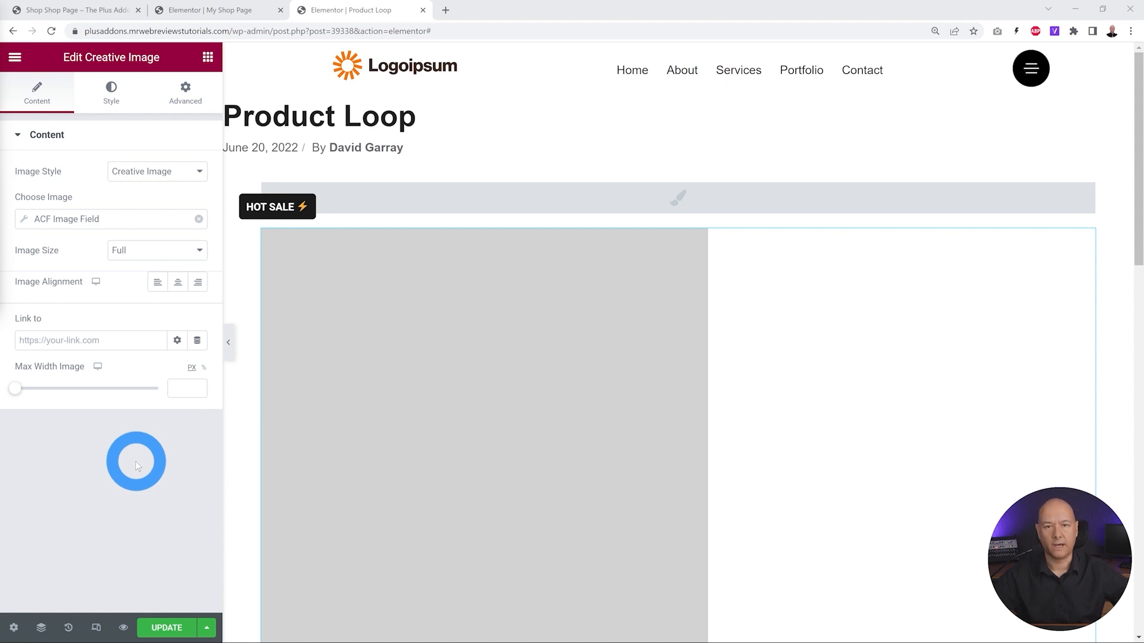
- Check the shoe image's hover effect on the finished shop page, and enable Tilt 3D Parallax for the Creative Image
left_click(70, 10)
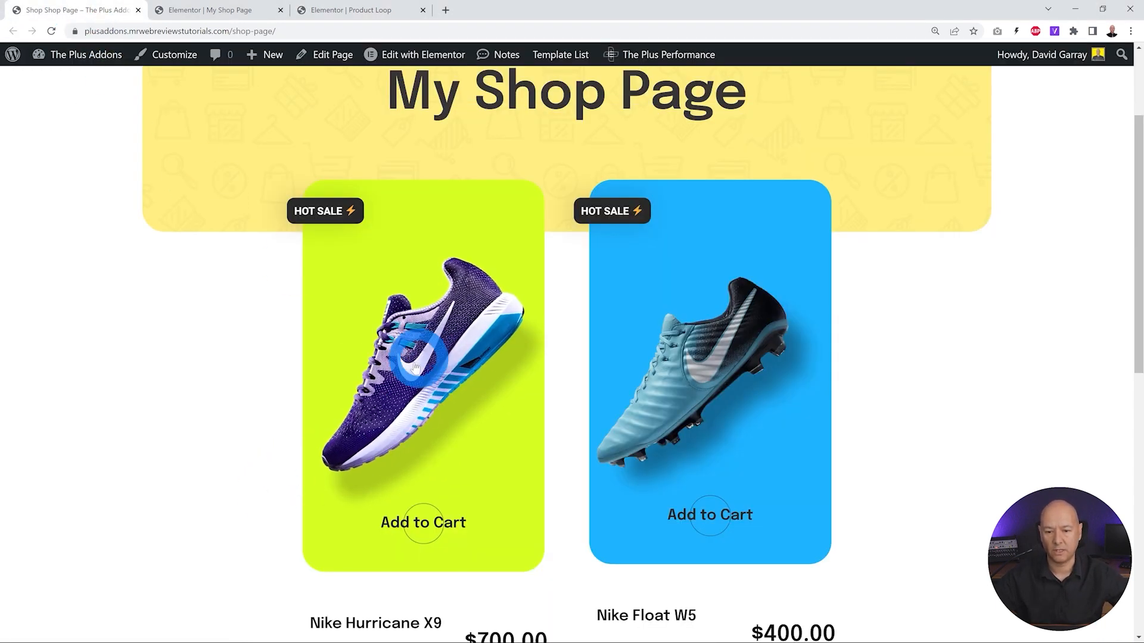
left_click(344, 10)
left_click(132, 109)
left_click(125, 332)
scroll(125, 333, "down", 3)
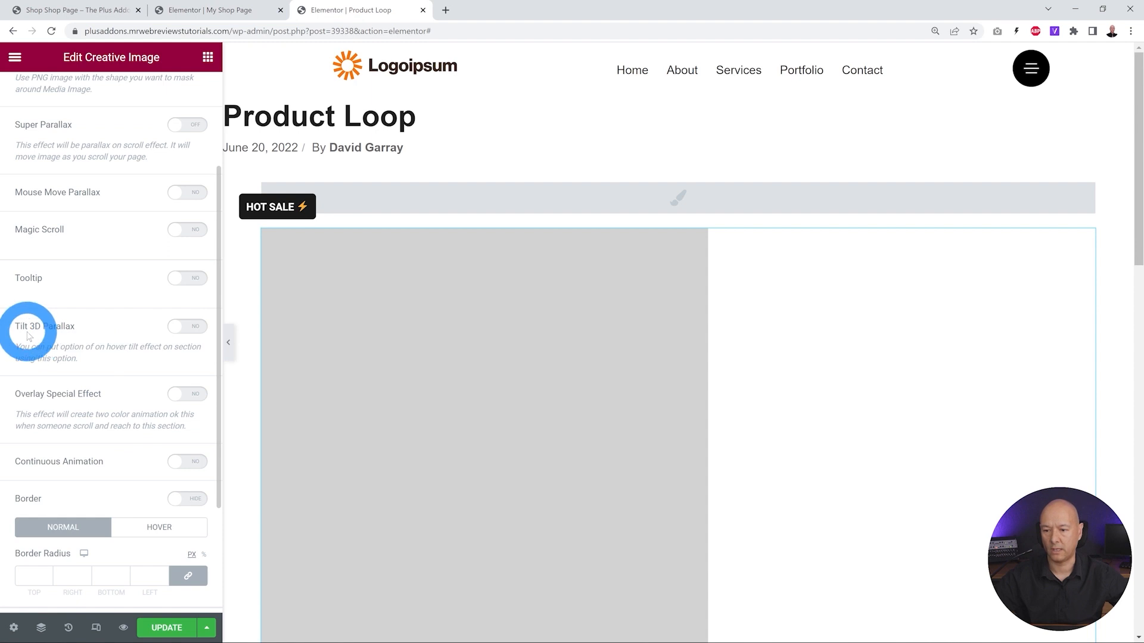
left_click(184, 331)
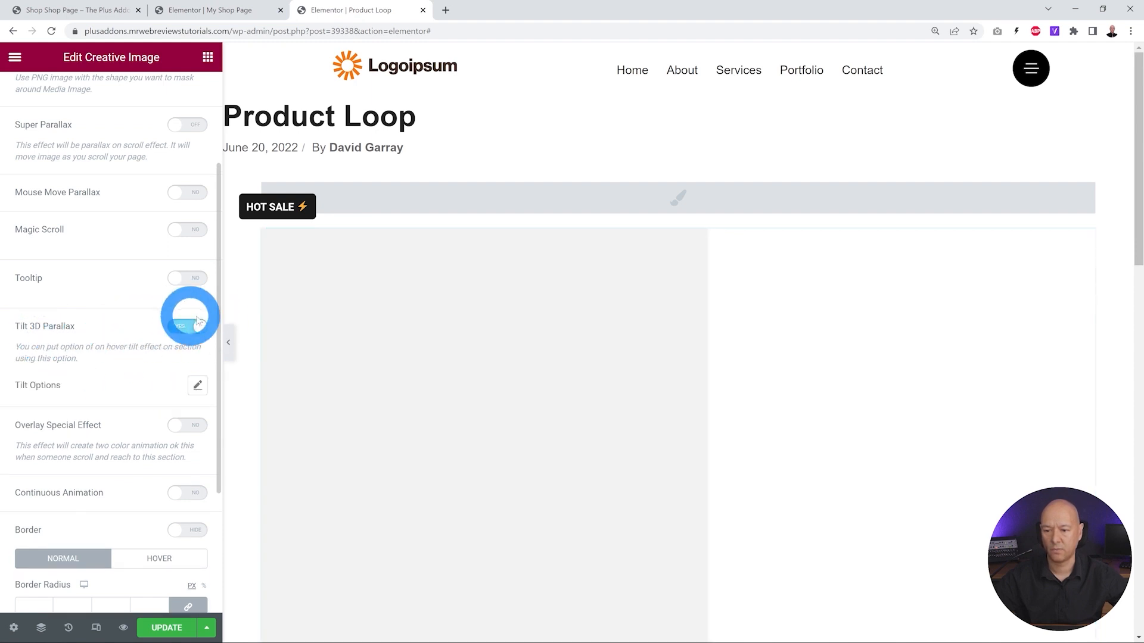
- Set the Creative Image's tilt options to a scale of 1.20 and a speed of 110
left_click(197, 388)
scroll(158, 393, "down", 3)
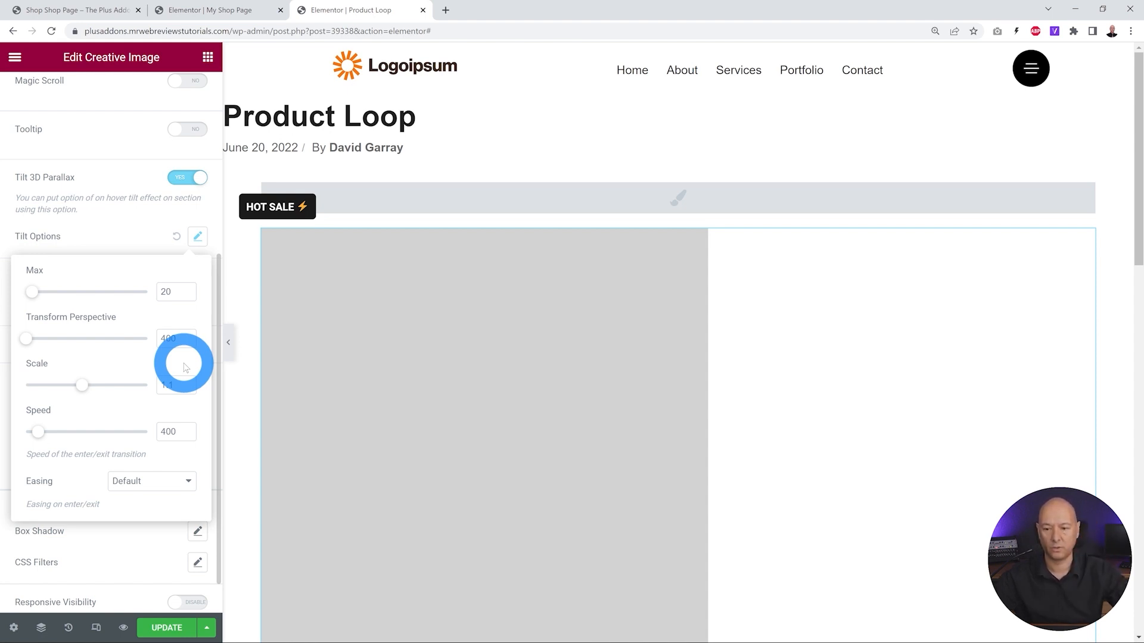
left_click(186, 383)
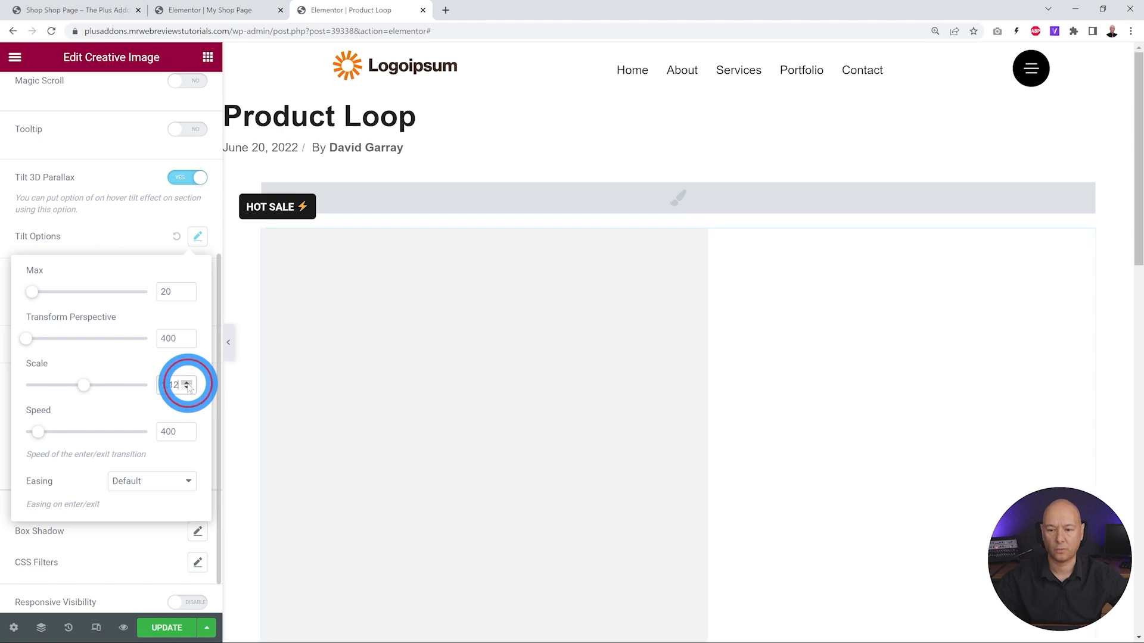
left_click(186, 383)
left_click(162, 384)
left_click_drag(170, 385, 181, 385)
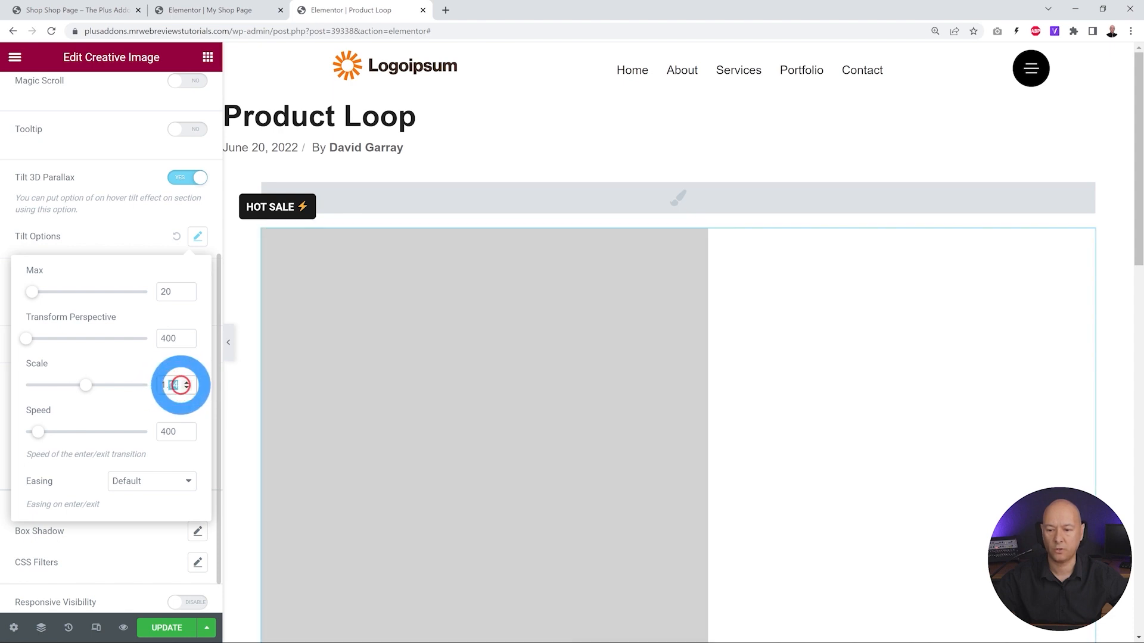
type("20")
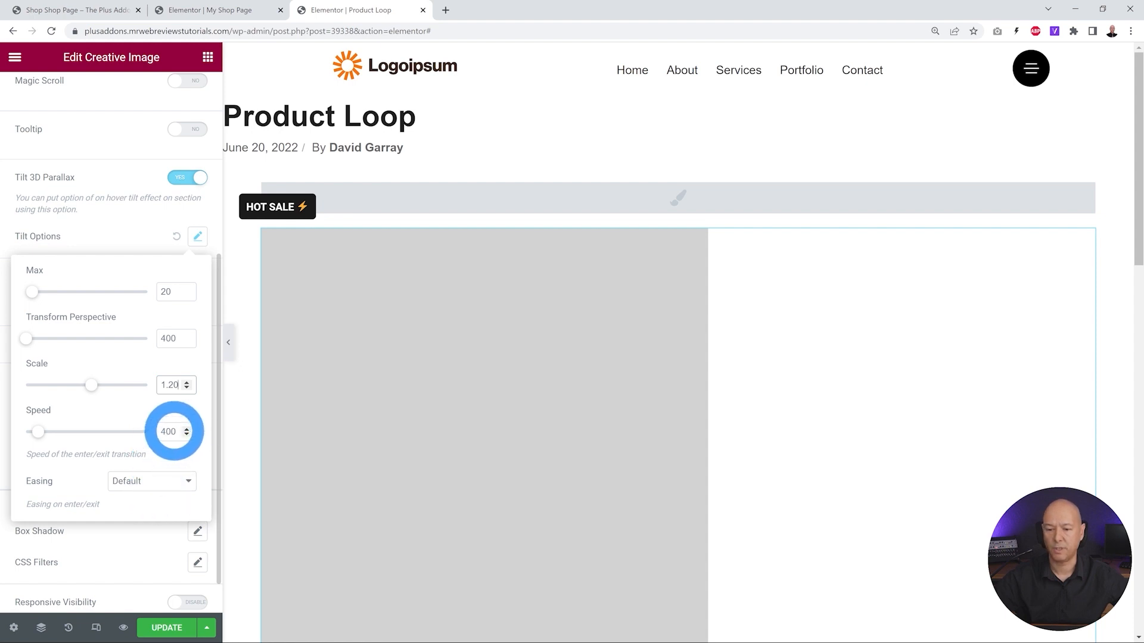
left_click_drag(173, 432, 146, 438)
type("110")
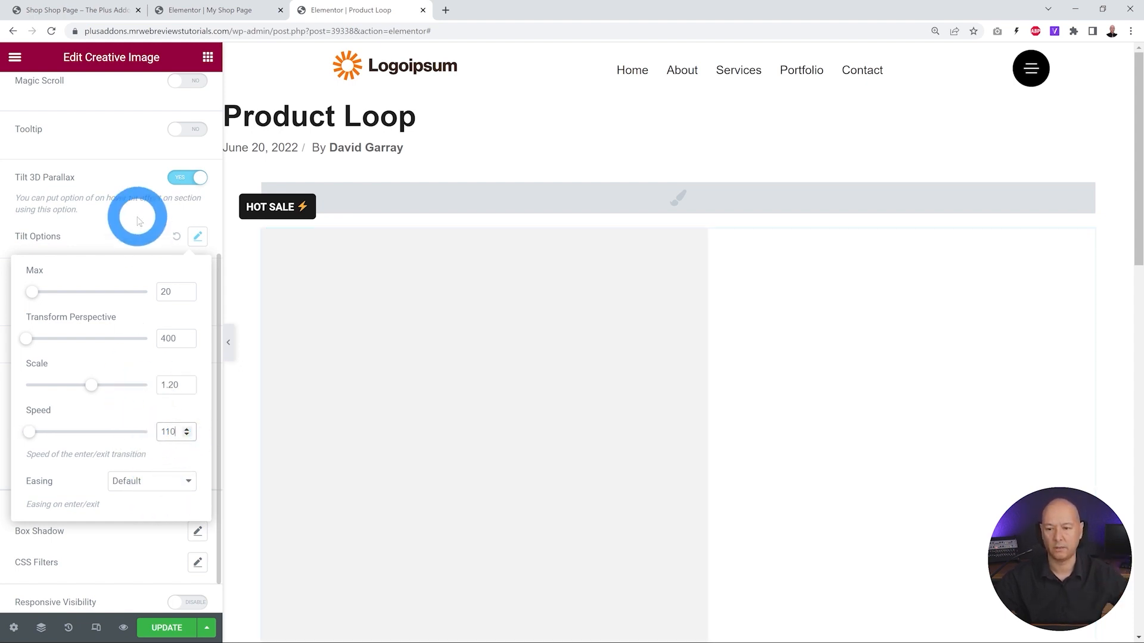
left_click(105, 221)
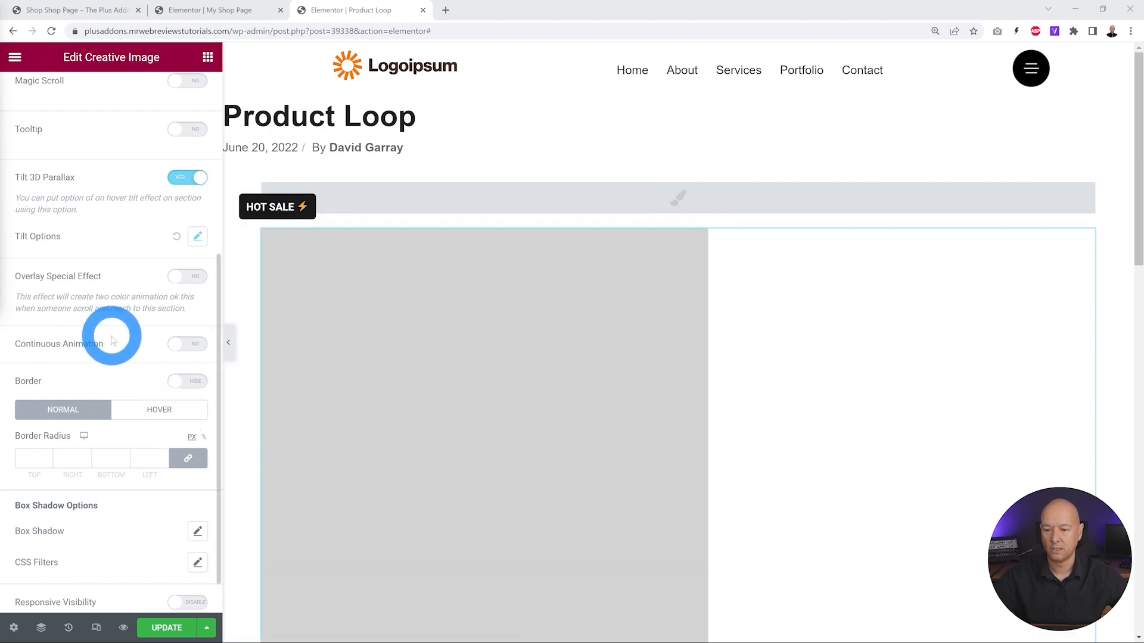
- Unlink the Creative Image's padding values and set the padding to 100 px top and 50 px bottom
scroll(121, 337, "up", 5)
left_click(101, 10)
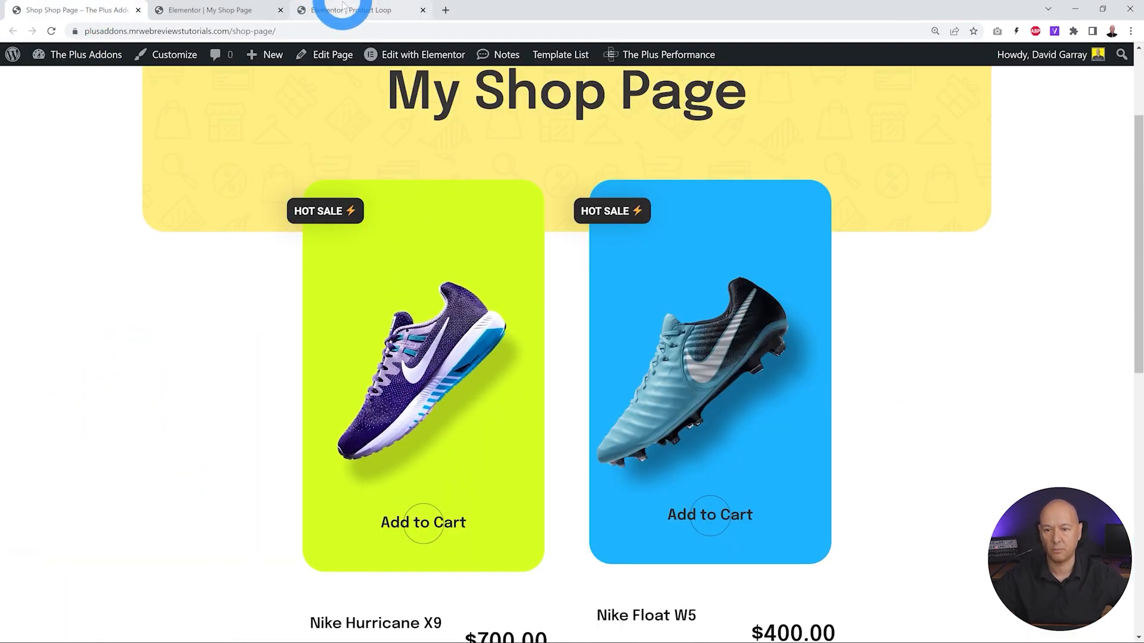
left_click(342, 10)
left_click(198, 95)
left_click(189, 251)
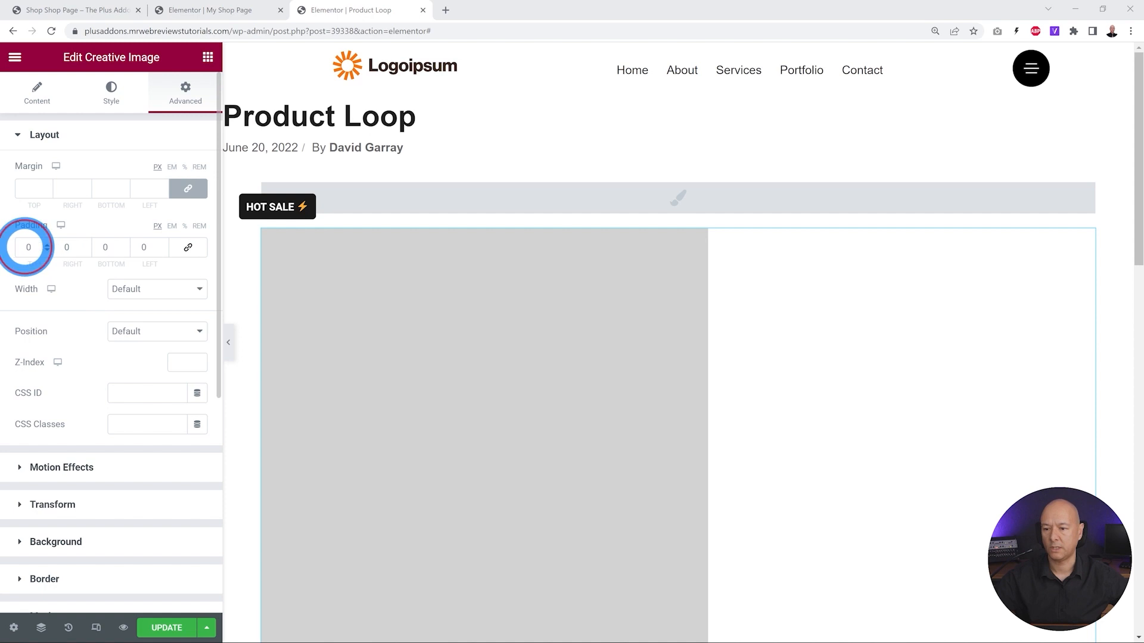
double_click(28, 248)
type("100")
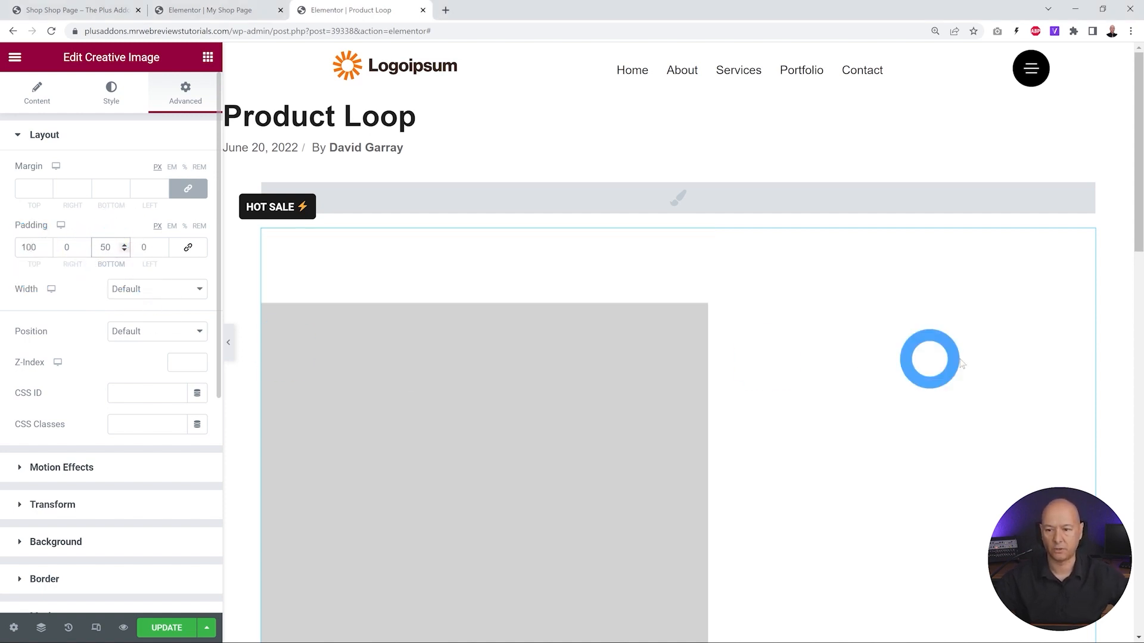
scroll(918, 355, "down", 10)
scroll(917, 358, "down", 2)
scroll(918, 357, "up", 6)
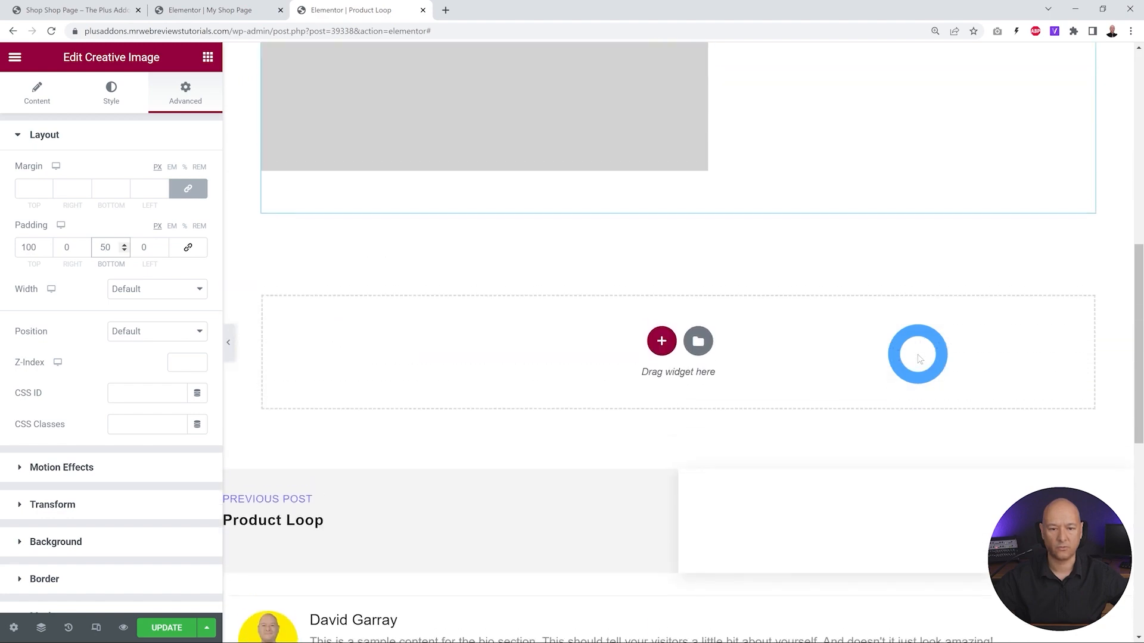
- Check the finished shop page, search the widgets for "advance" and add an Advanced Buttons widget below the Creative Image
left_click(71, 12)
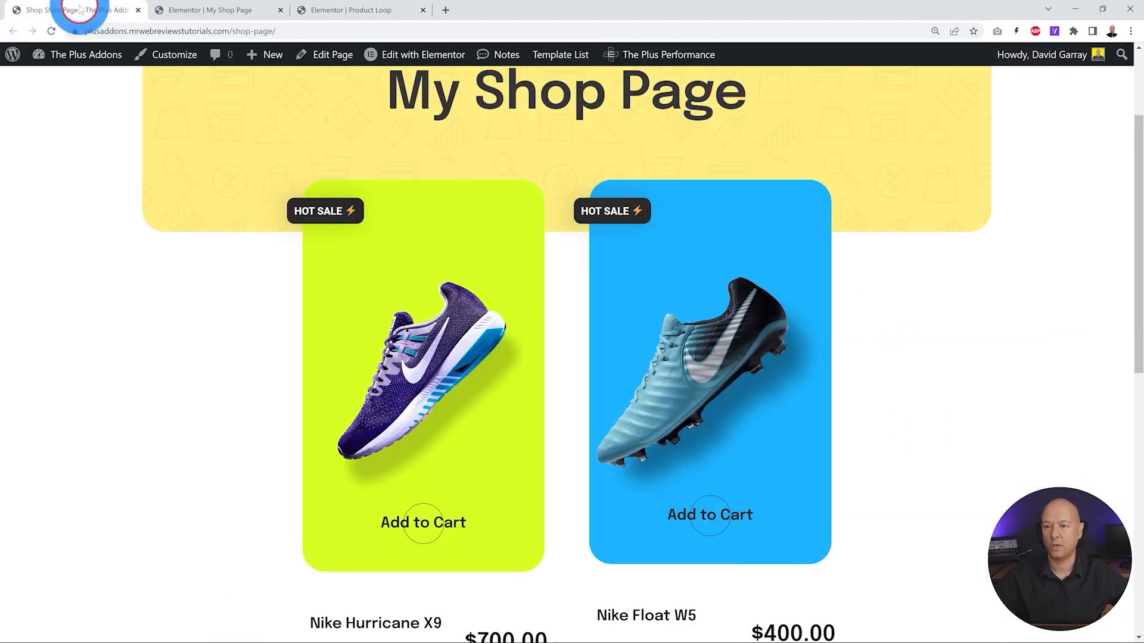
left_click(349, 10)
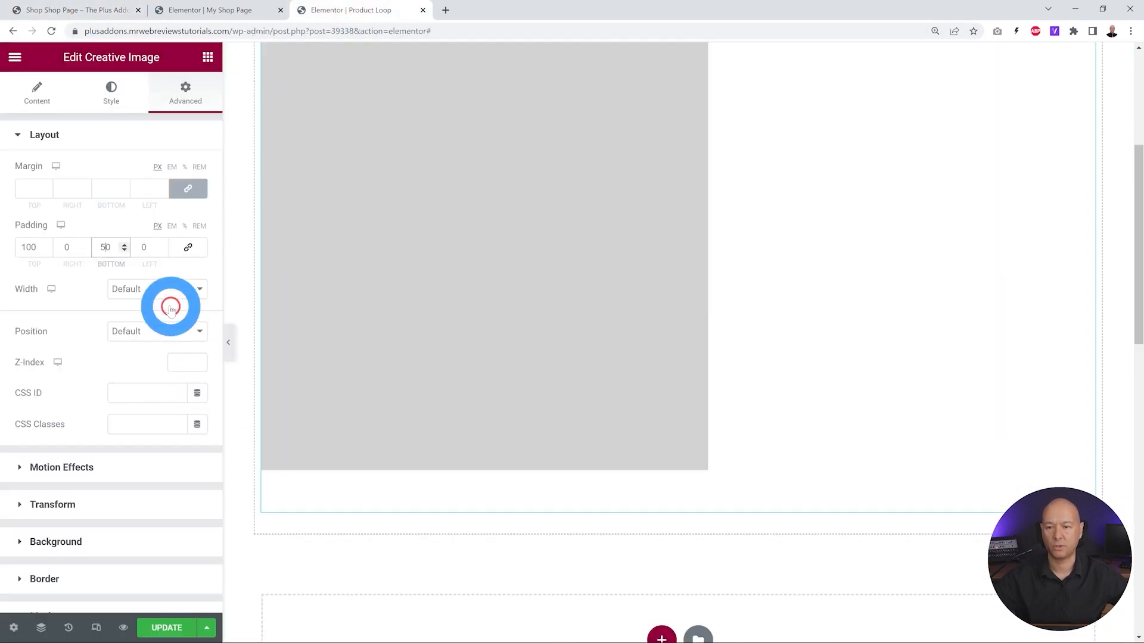
left_click(207, 57)
left_click(124, 116)
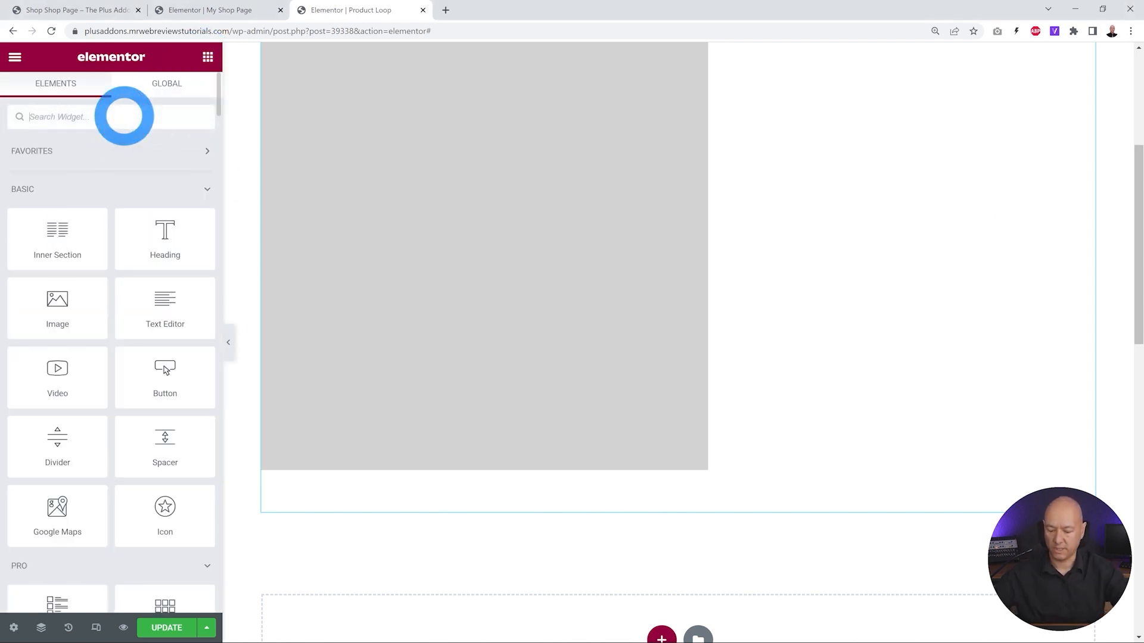
type("advance")
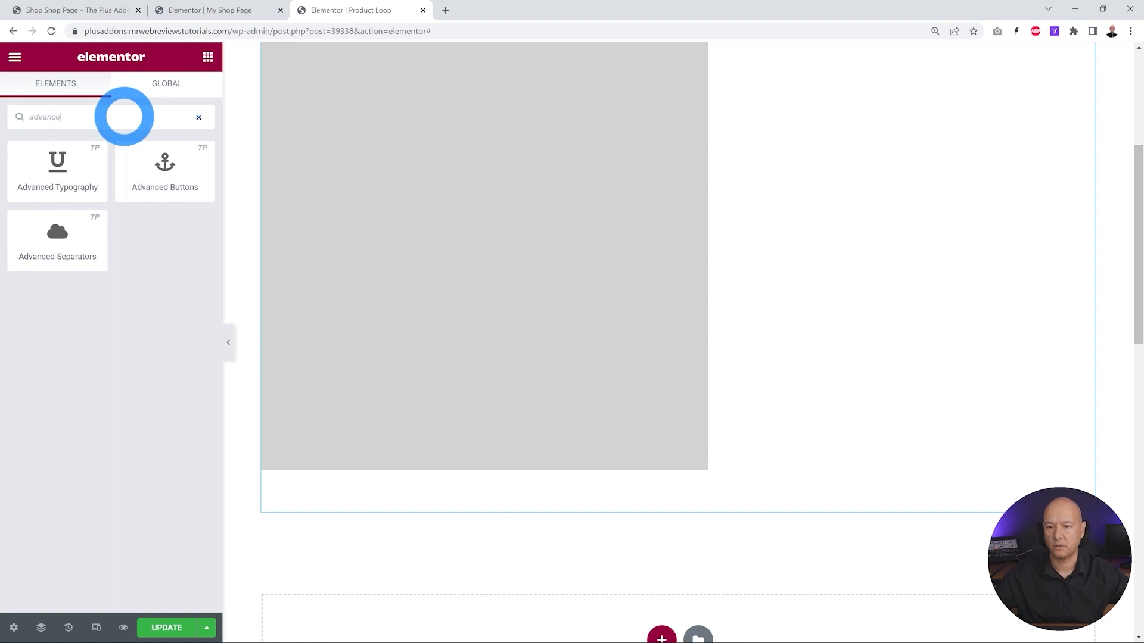
left_click_drag(162, 172, 595, 522)
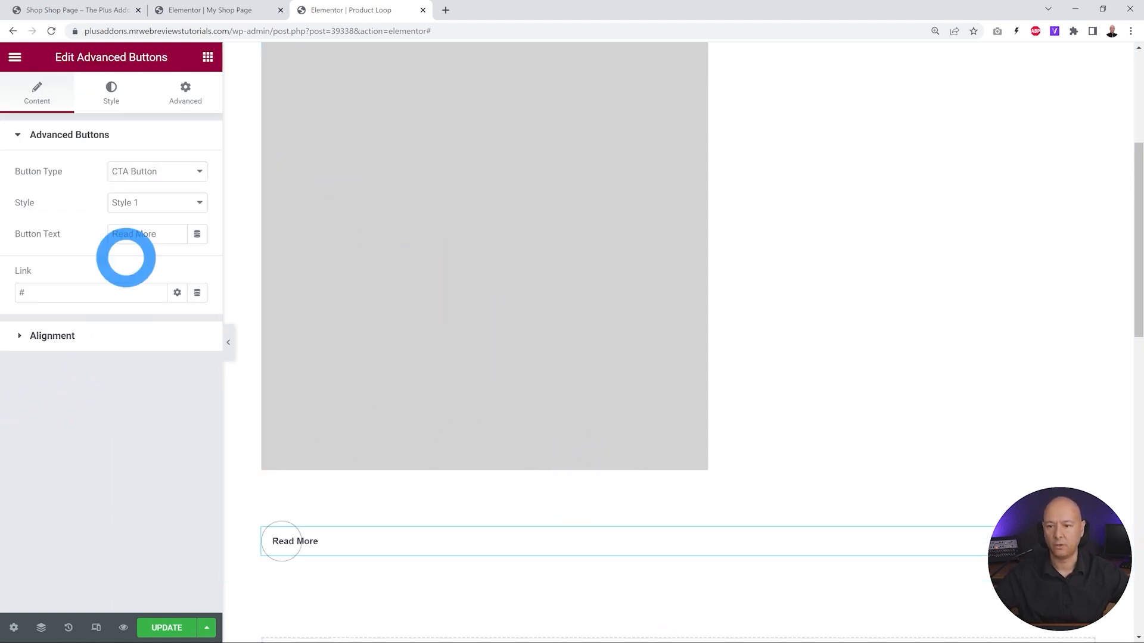
- Keep the CTA Button type, choose Style 2 and set the button text to "Add to Cart"
left_click(196, 178)
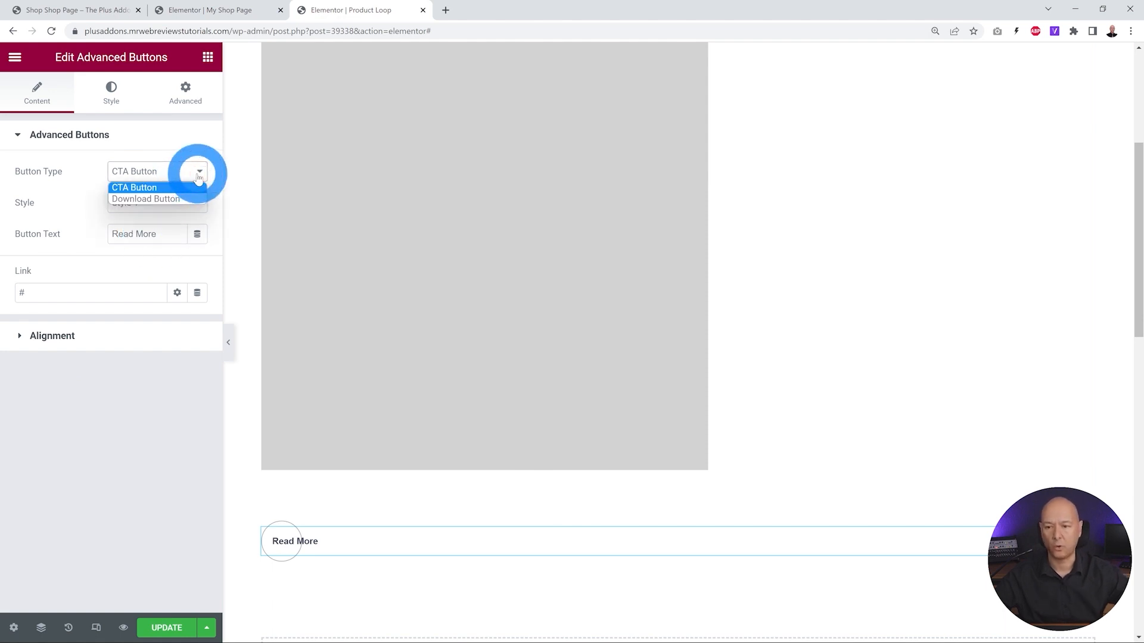
left_click(198, 177)
left_click(199, 204)
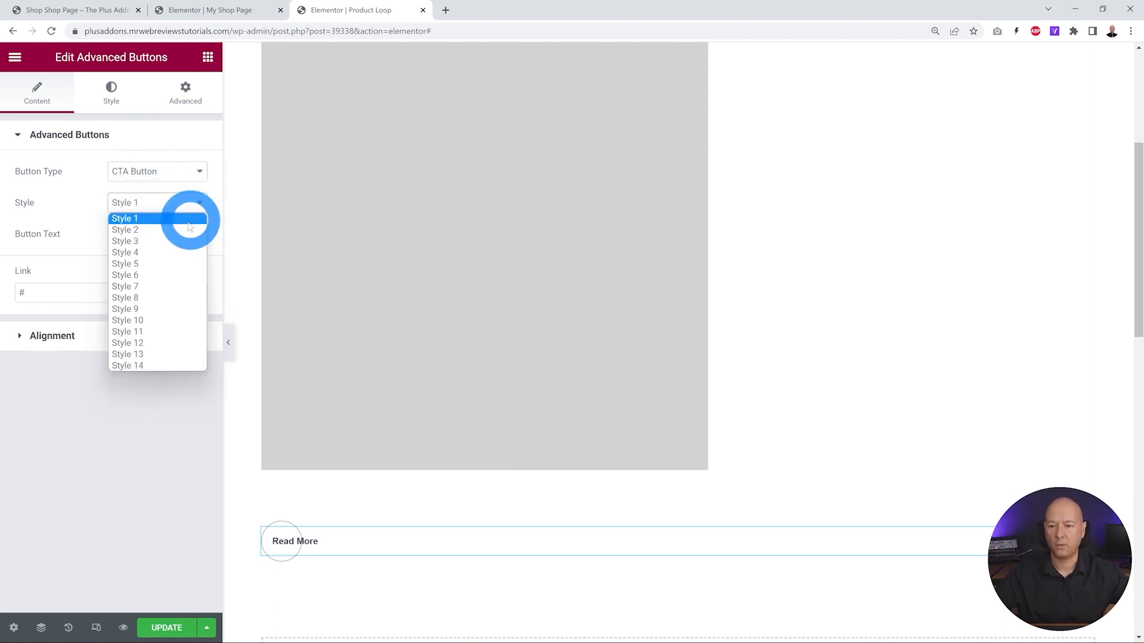
left_click(185, 229)
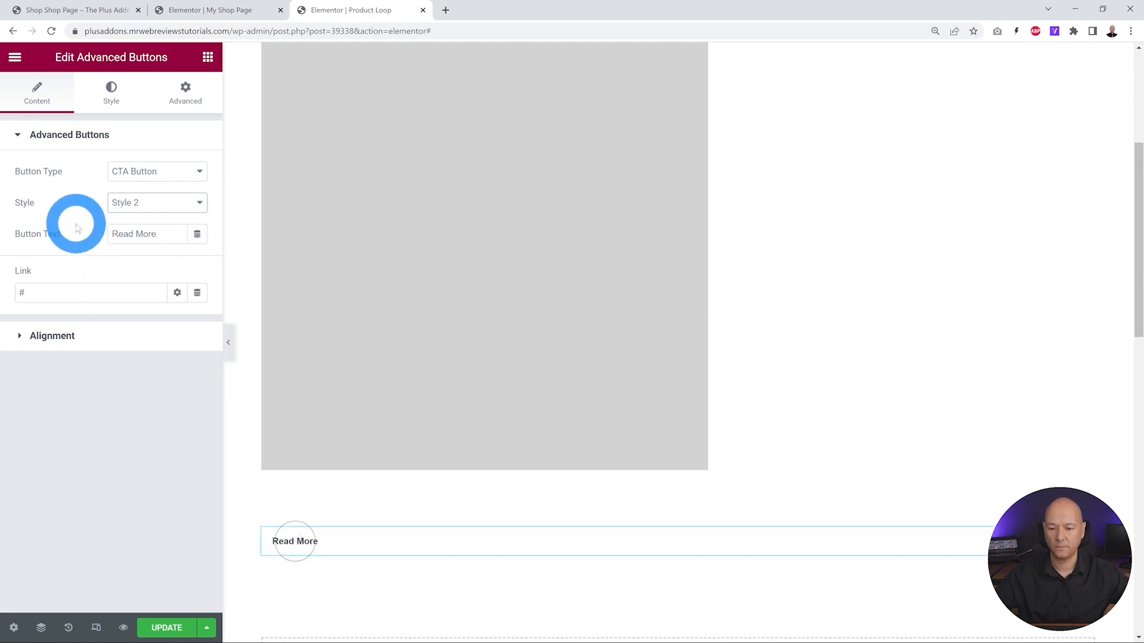
triple_click(158, 233)
triple_click(161, 237)
type("Add to Cart")
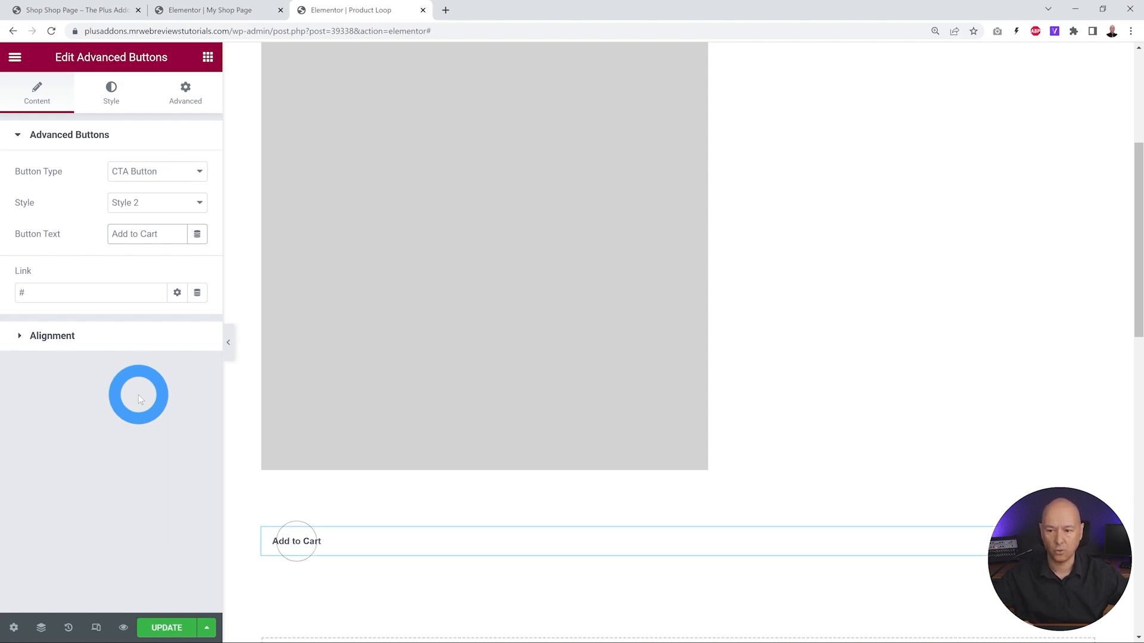
- Set the button's link to the dynamic WooCommerce Add To Cart source and centre the button
left_click(197, 293)
scroll(140, 416, "down", 5)
scroll(142, 417, "down", 1)
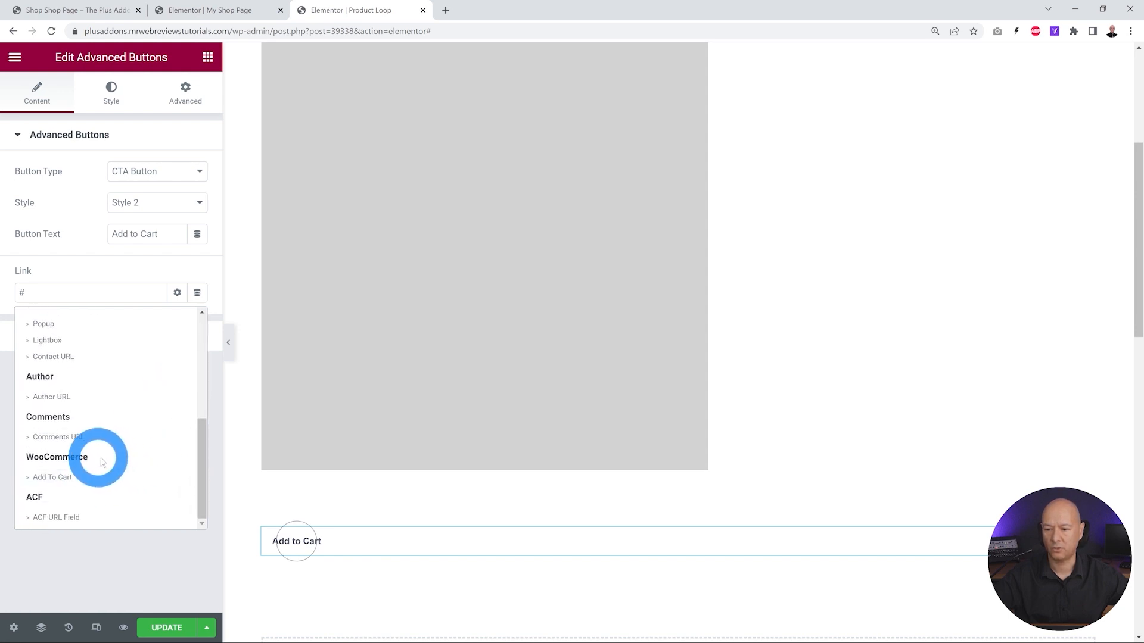
left_click(61, 480)
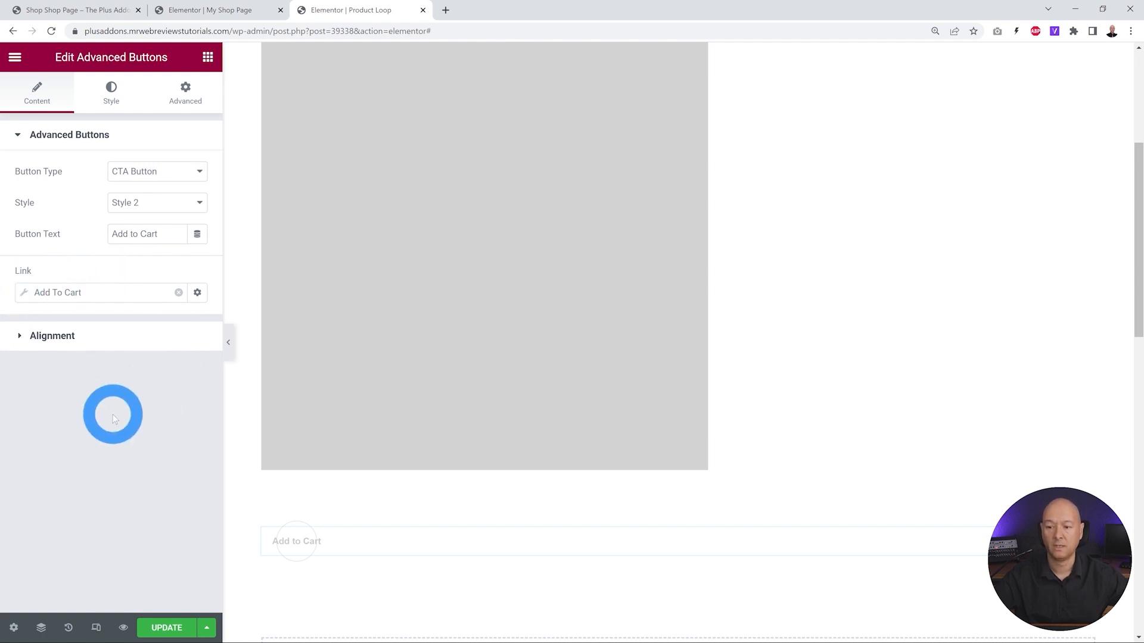
left_click(76, 348)
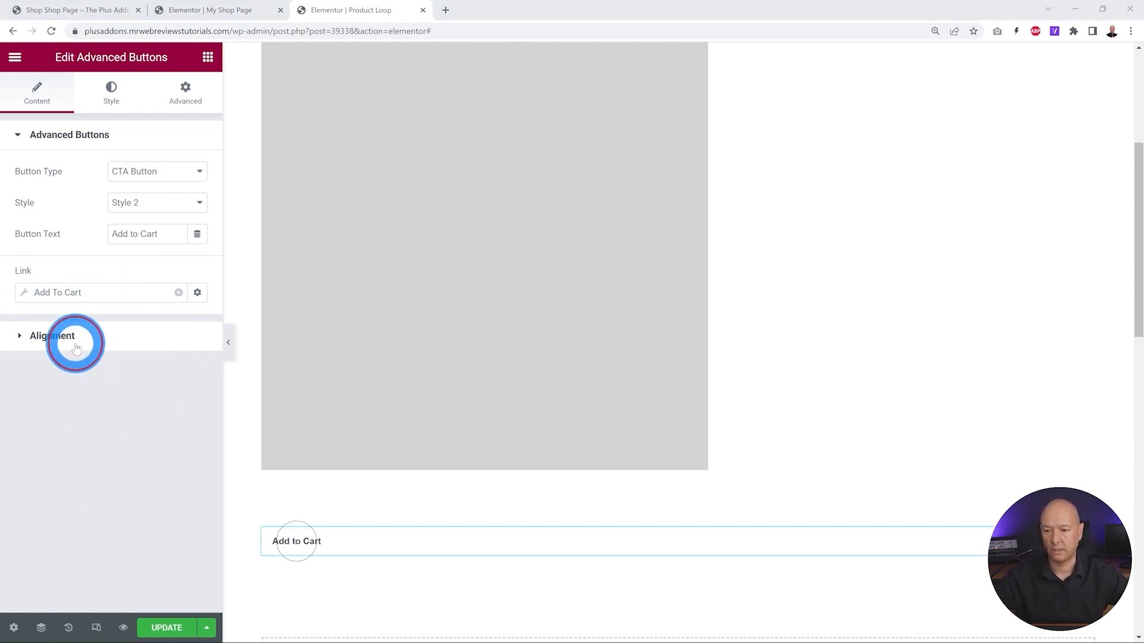
left_click(177, 213)
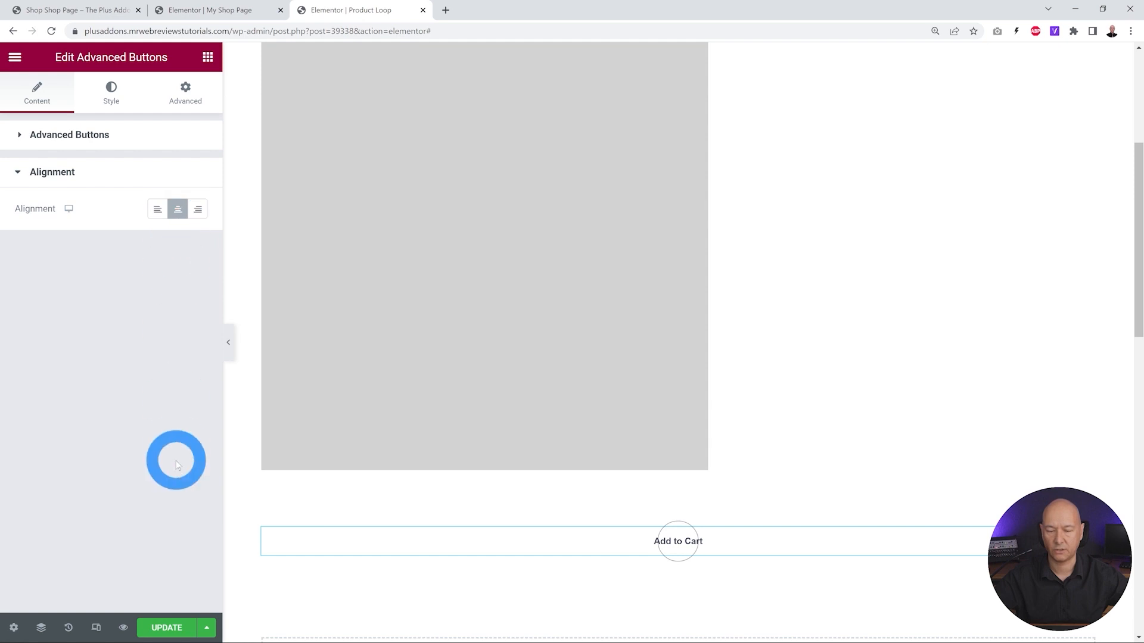
- Set the Add to Cart button's normal text color to dark #1F1F1F
left_click(111, 93)
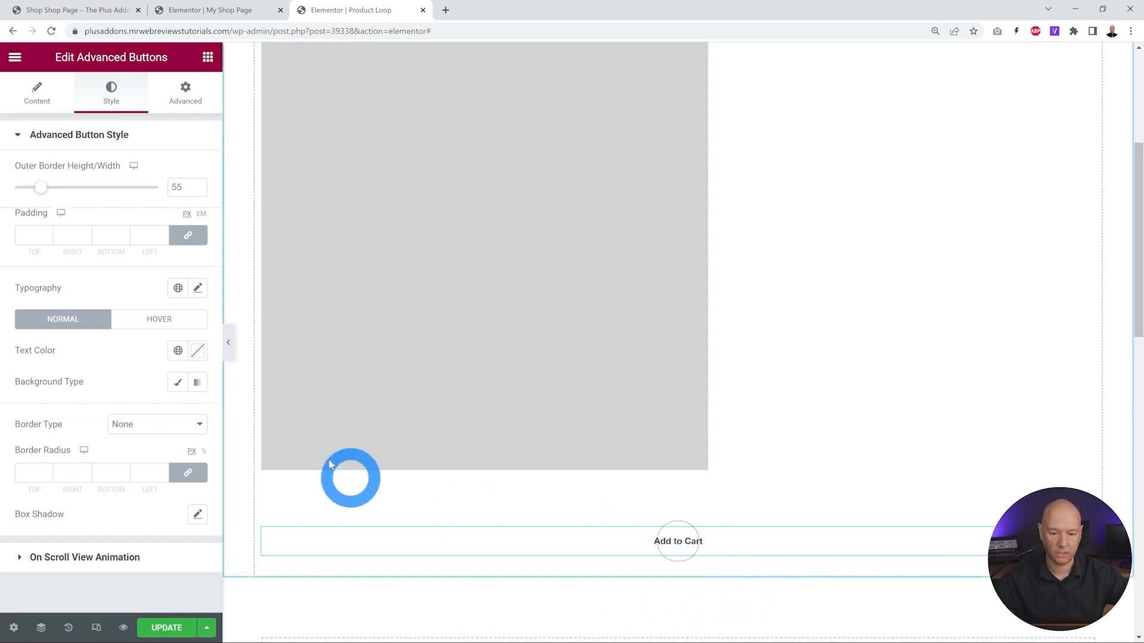
left_click(199, 356)
left_click(27, 503)
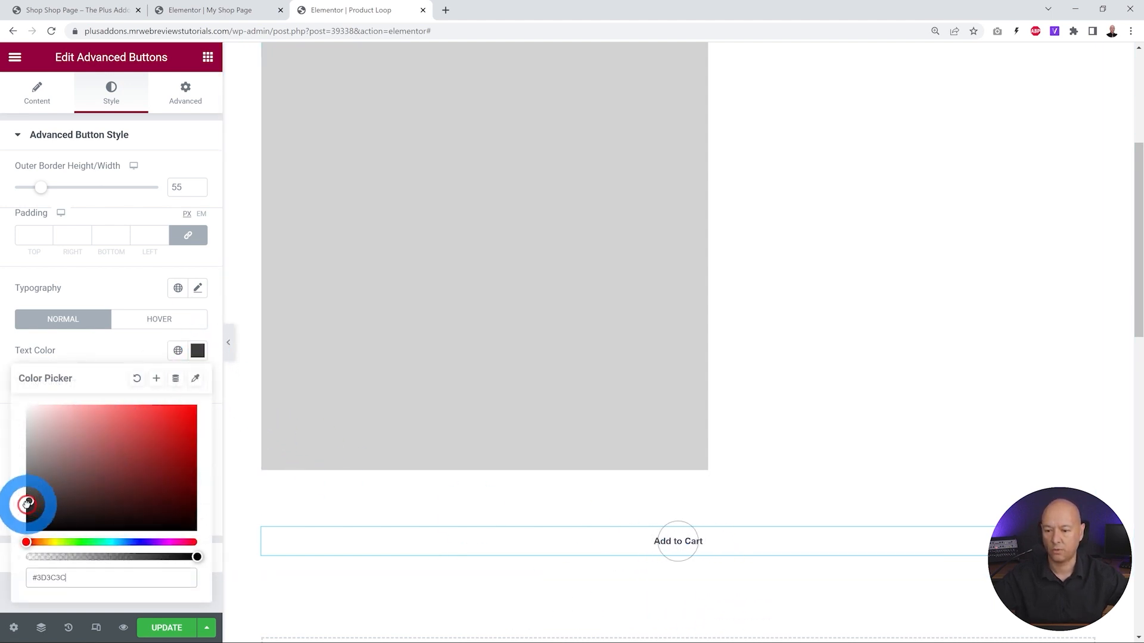
left_click(121, 337)
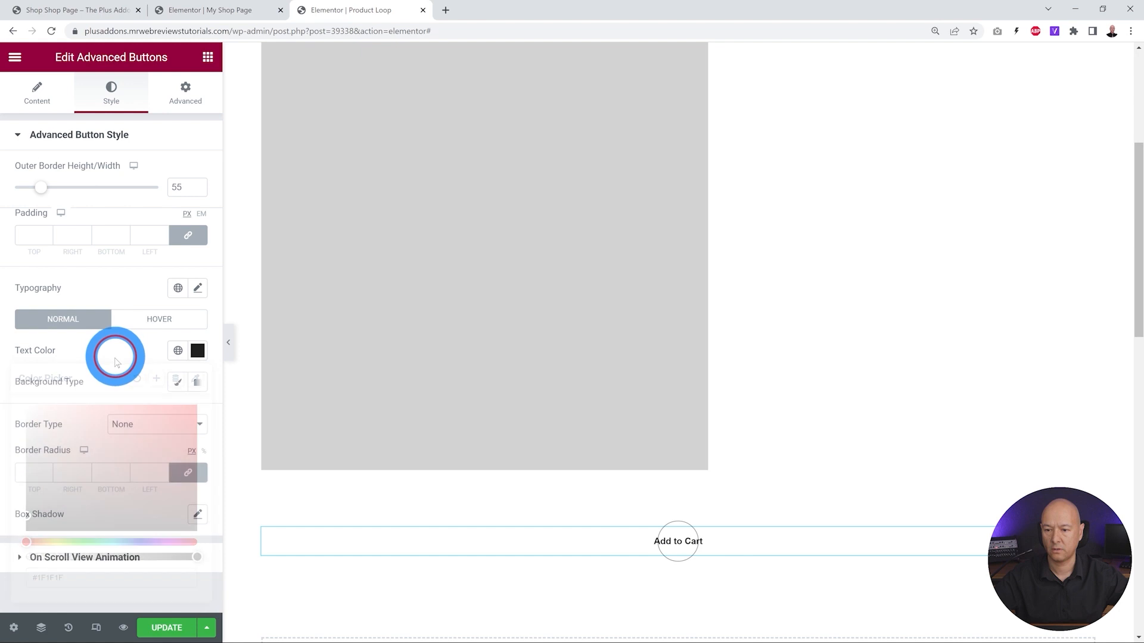
- Set the Add to Cart button's typography to the Epilogue font family at 20 px
left_click(199, 289)
left_click(160, 359)
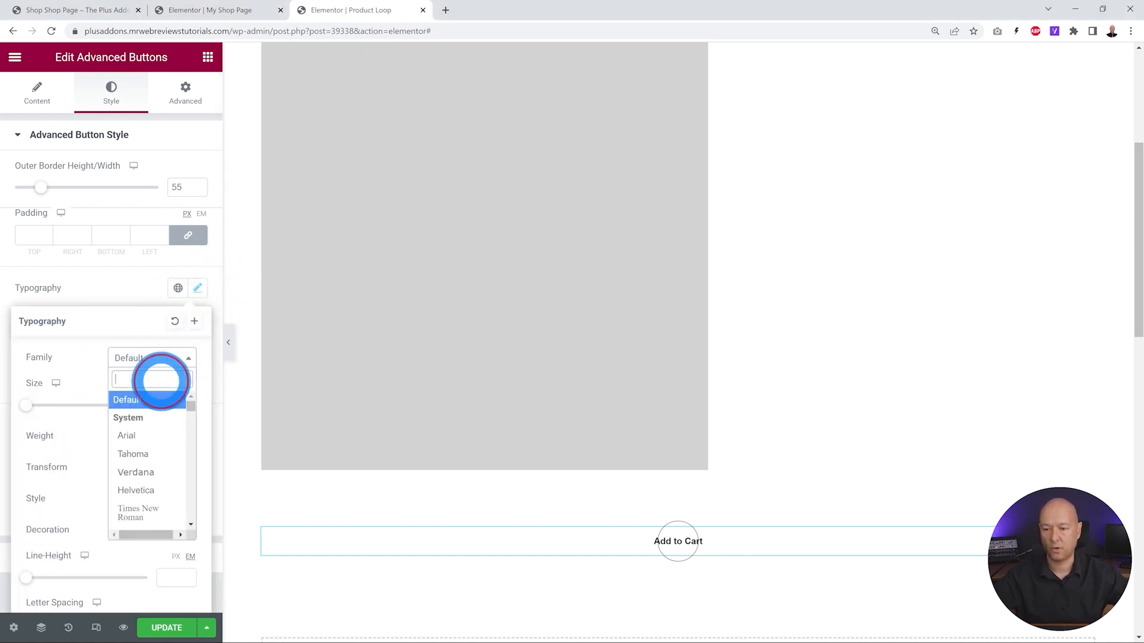
type("epilo")
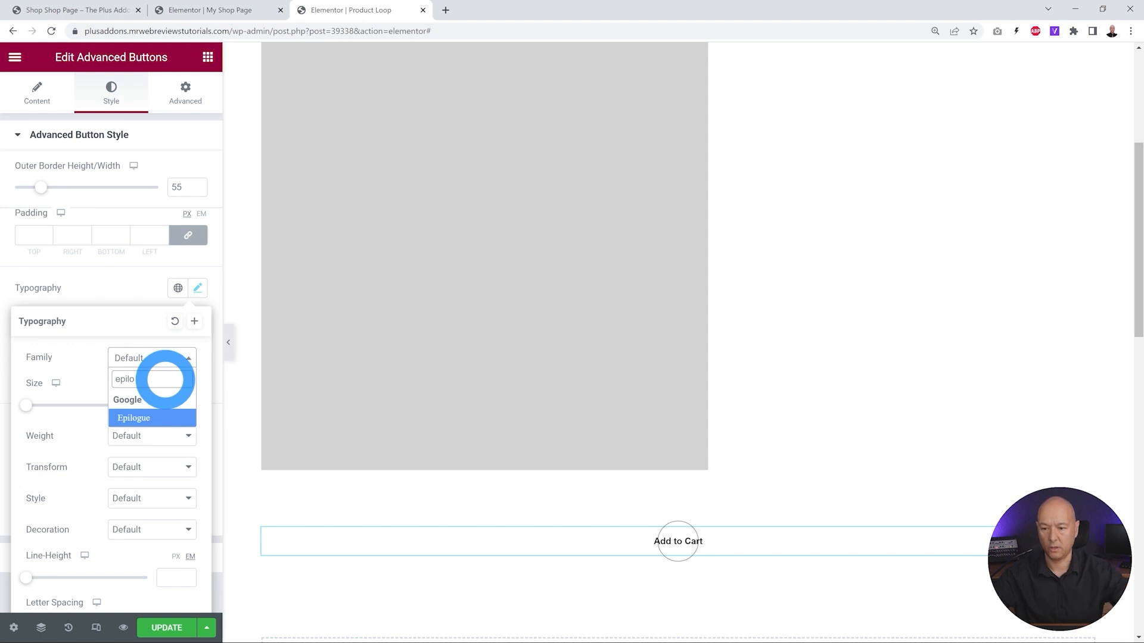
left_click(165, 418)
left_click(168, 405)
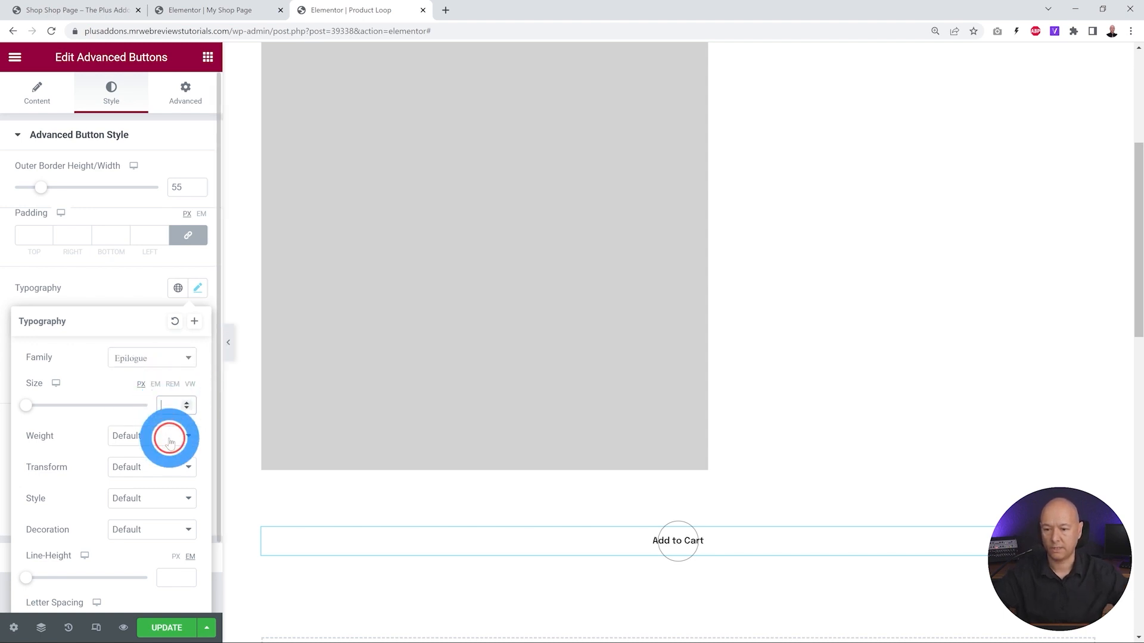
type("20")
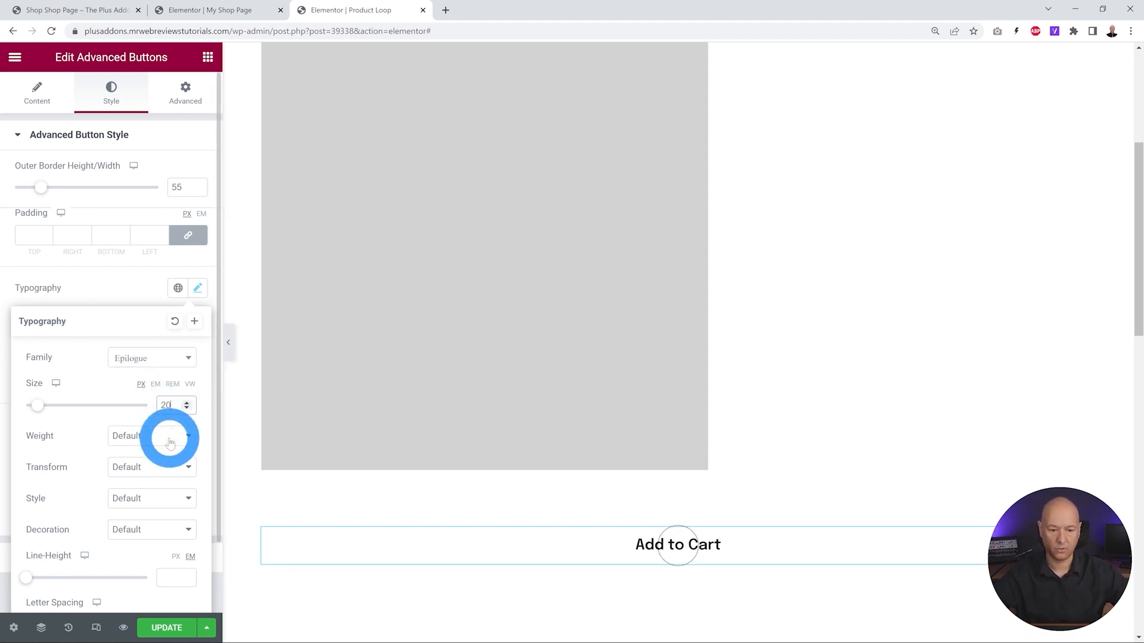
left_click(110, 296)
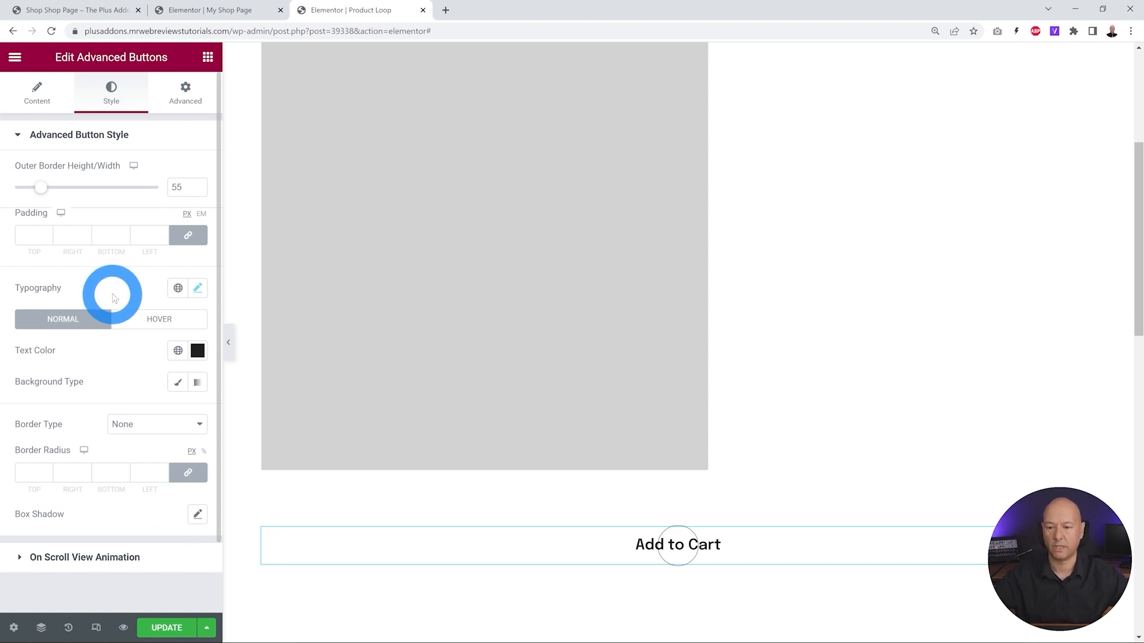
- Check the product name and price row on the finished shop page, and add a two-column section below the Add to Cart button
left_click(221, 10)
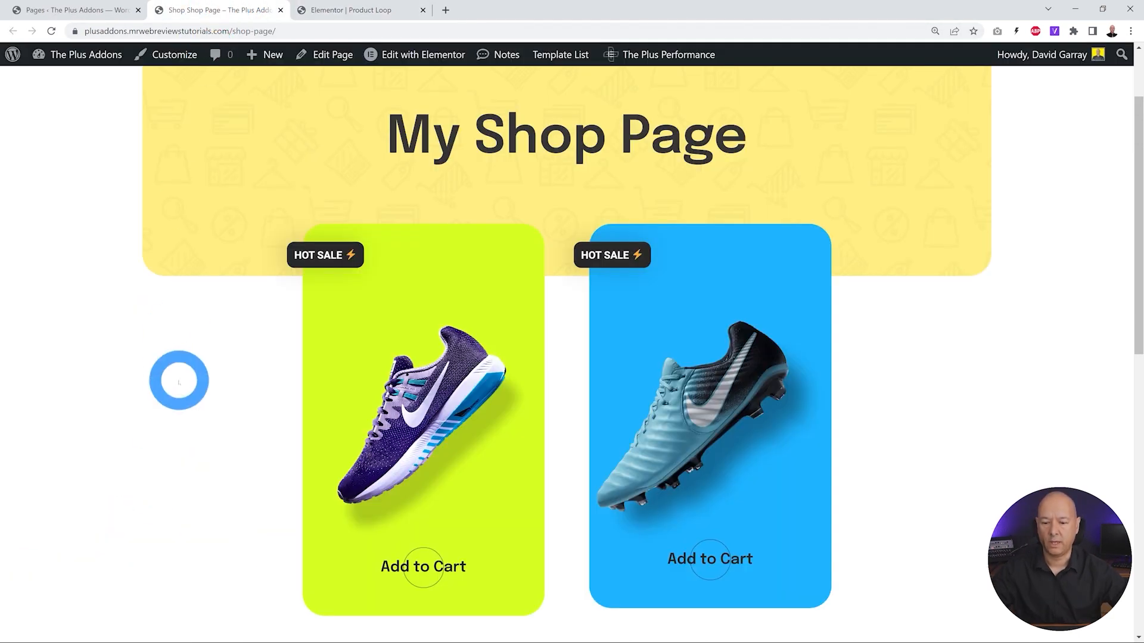
scroll(179, 380, "down", 5)
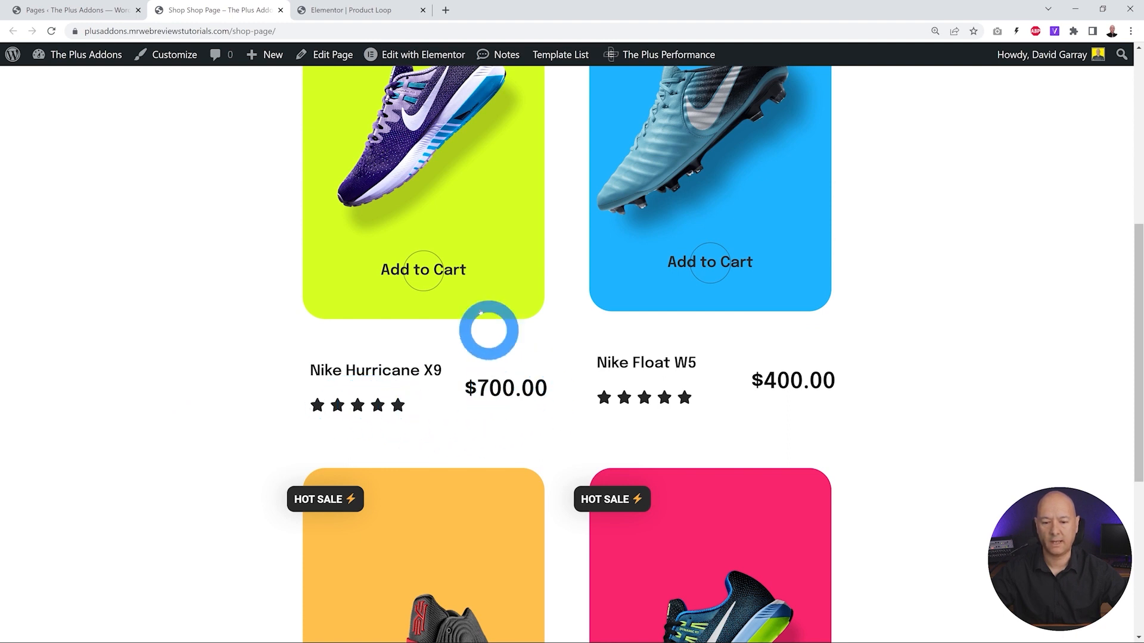
left_click(366, 10)
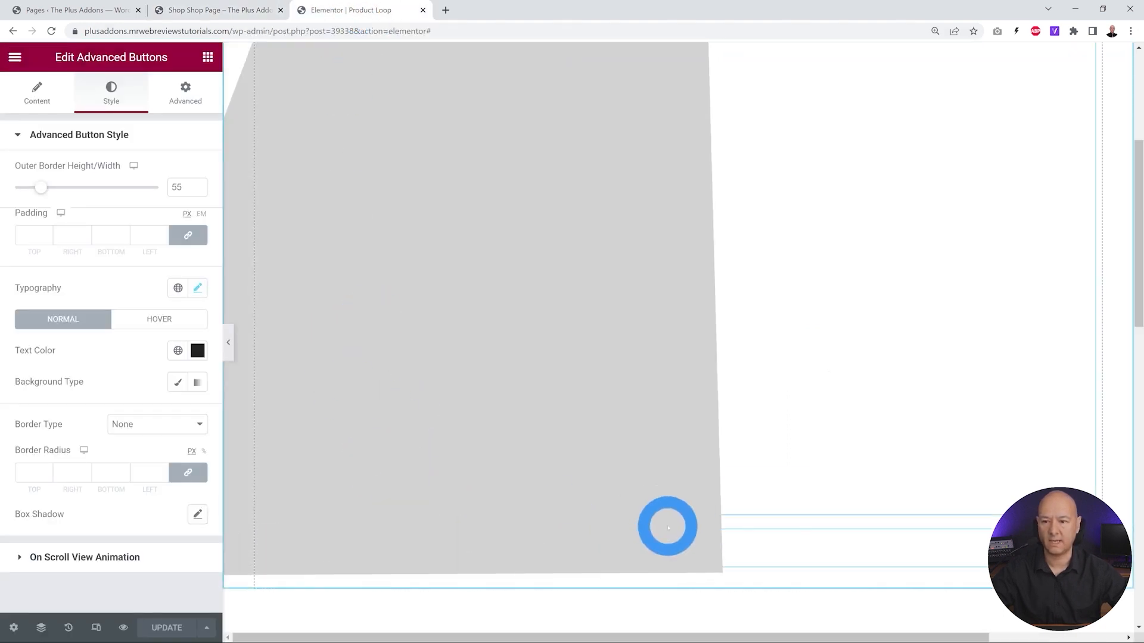
scroll(832, 498, "down", 5)
left_click(662, 397)
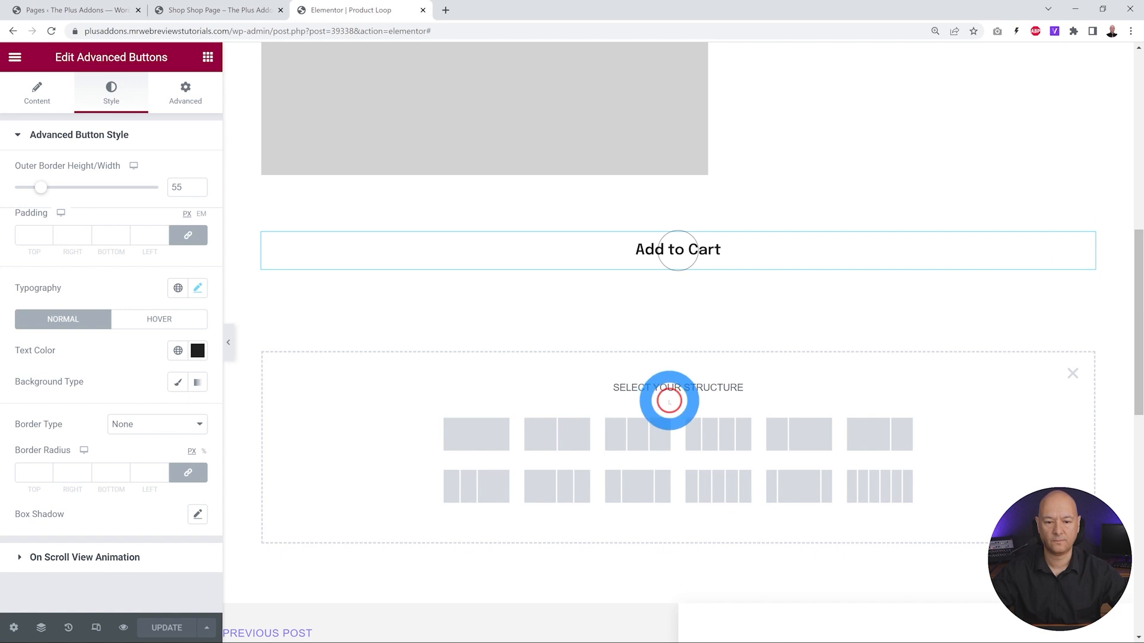
left_click(562, 443)
- Add a Heading widget to the new section's first column and set its title to the dynamic WooCommerce Product Title
left_click(205, 54)
left_click_drag(171, 261, 413, 306)
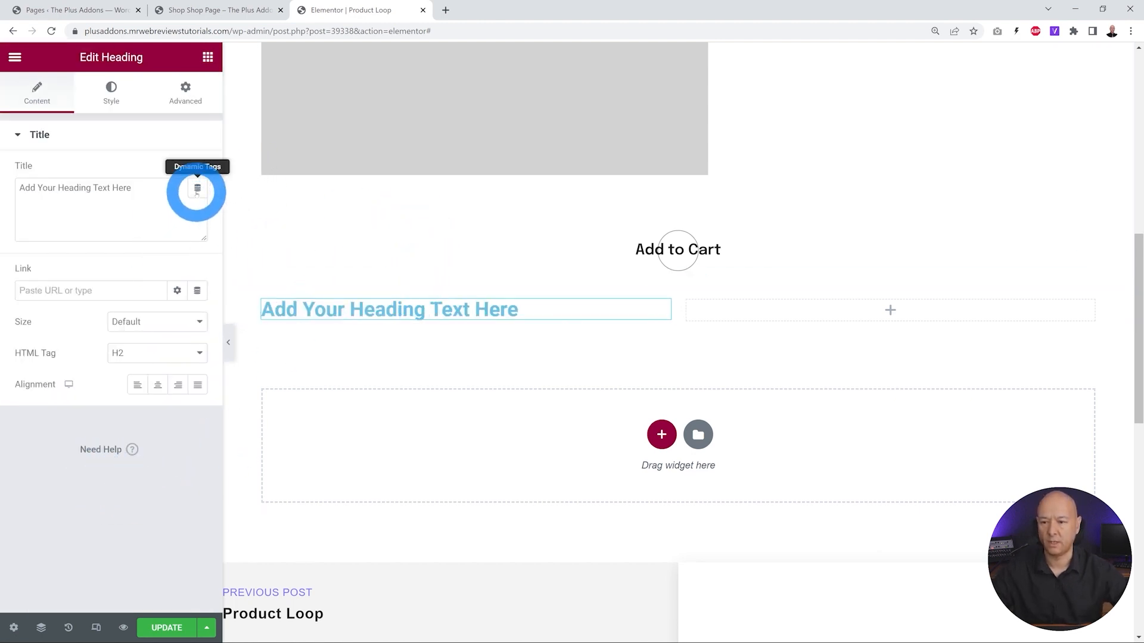
left_click(197, 190)
scroll(148, 257, "up", 2)
scroll(148, 257, "down", 2)
scroll(148, 257, "down", 1)
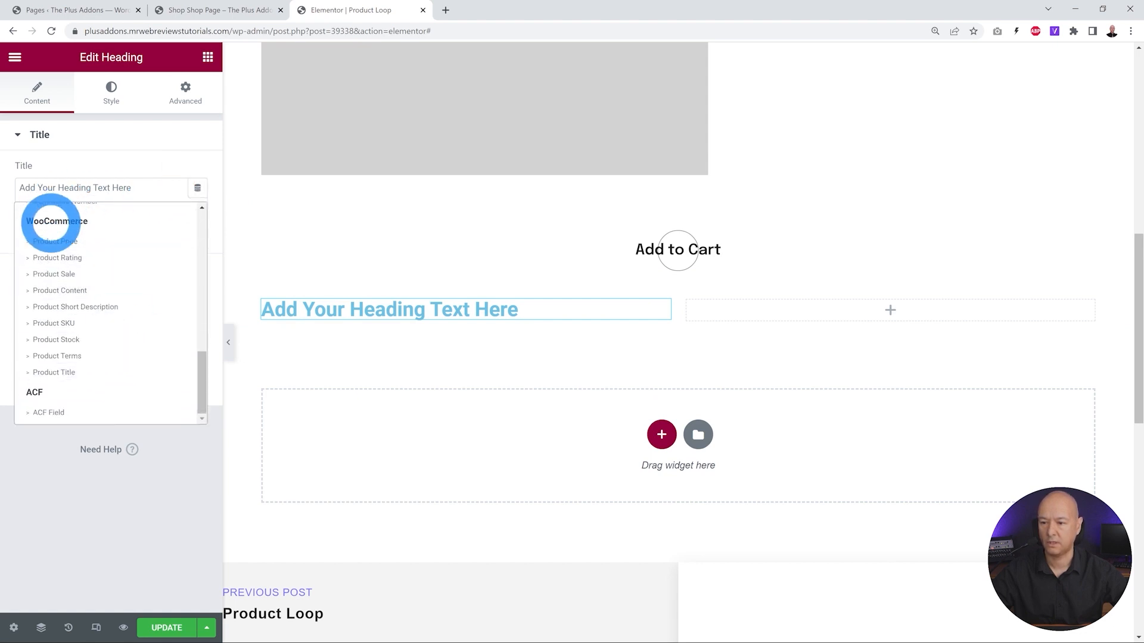
left_click(72, 373)
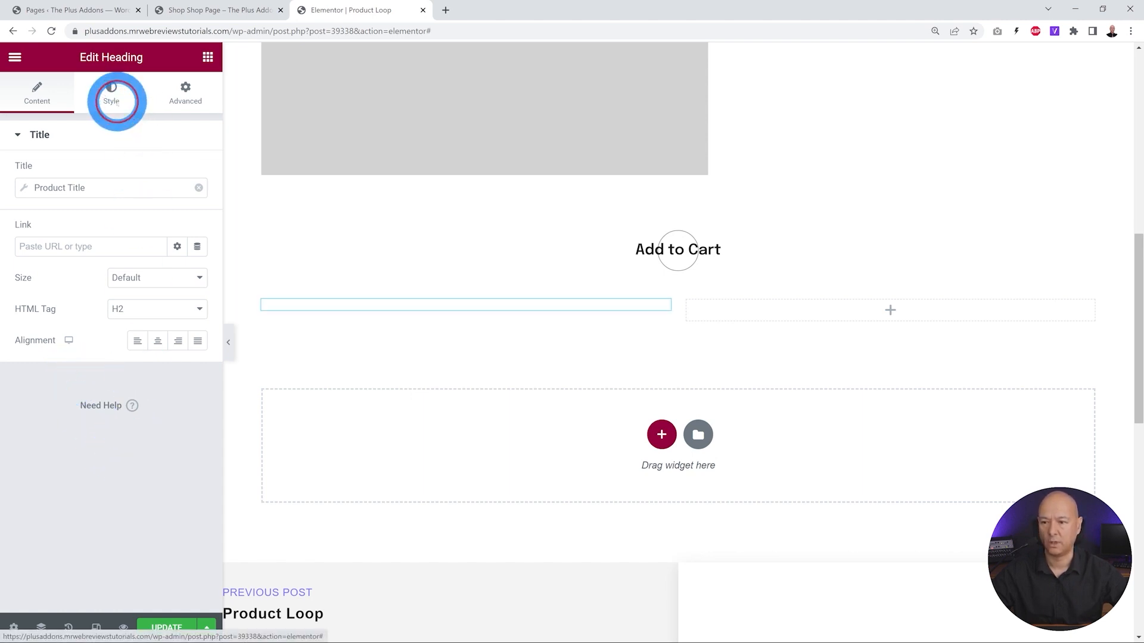
- Set the product title heading's text color to dark #232323
left_click(105, 107)
left_click(197, 172)
left_click_drag(92, 301, 32, 324)
left_click(123, 536)
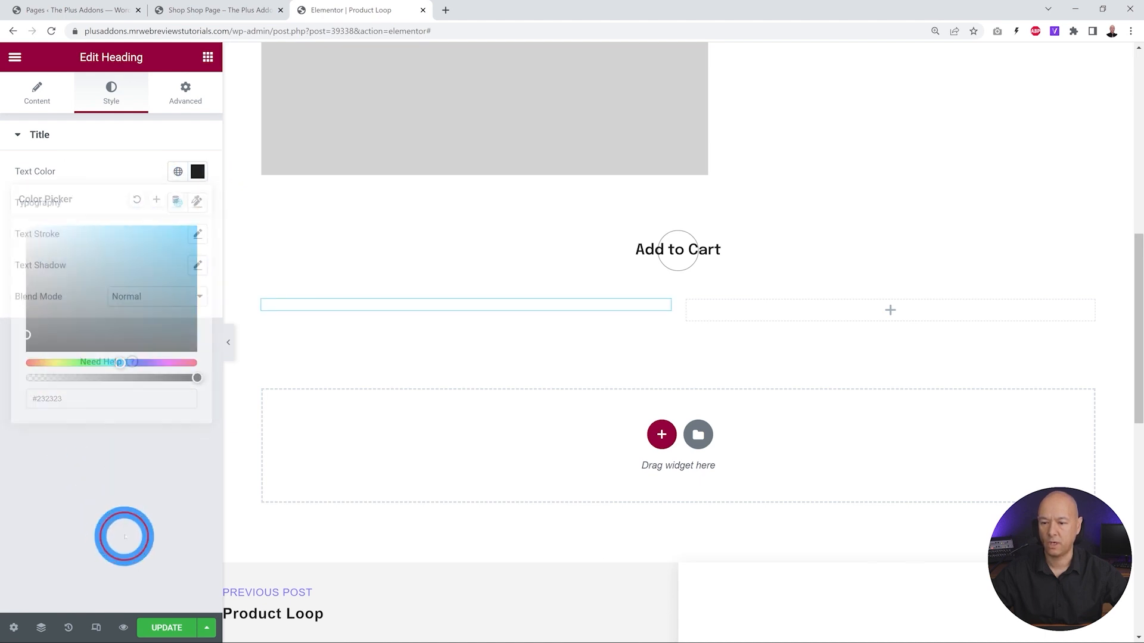
- Set the product title heading's typography to the Epilogue font family at 20 px
left_click(197, 203)
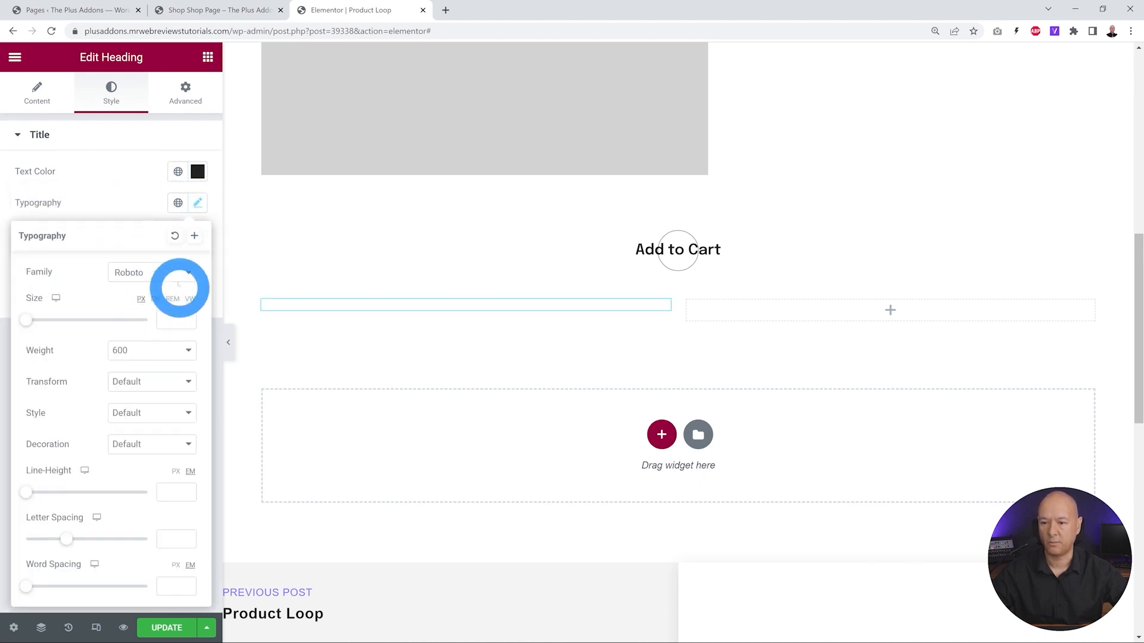
left_click(156, 274)
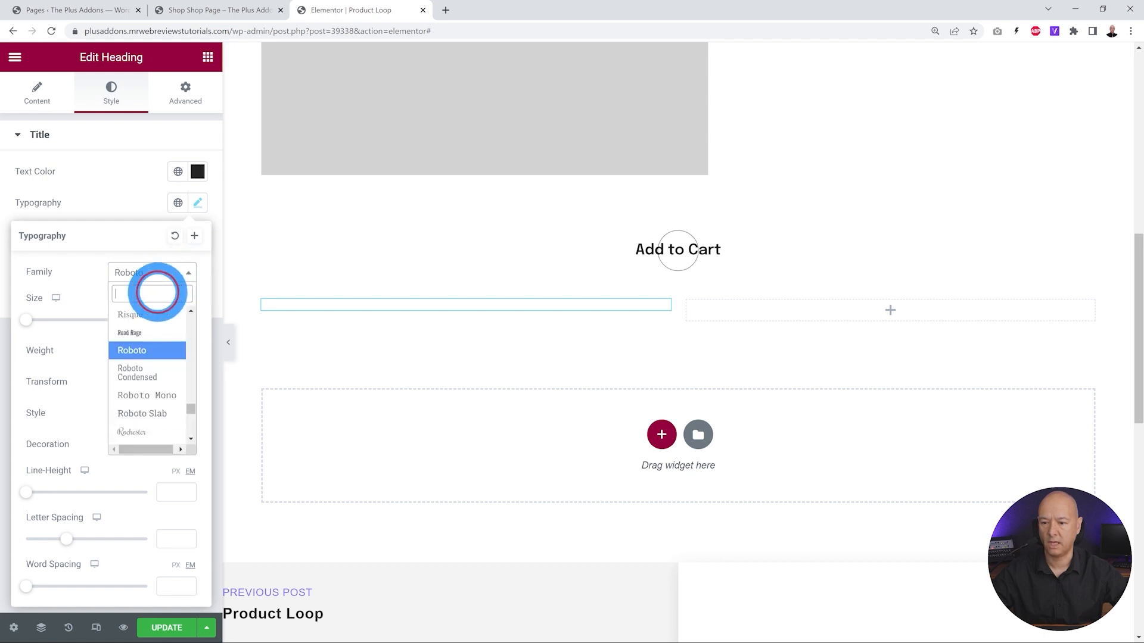
type("epil")
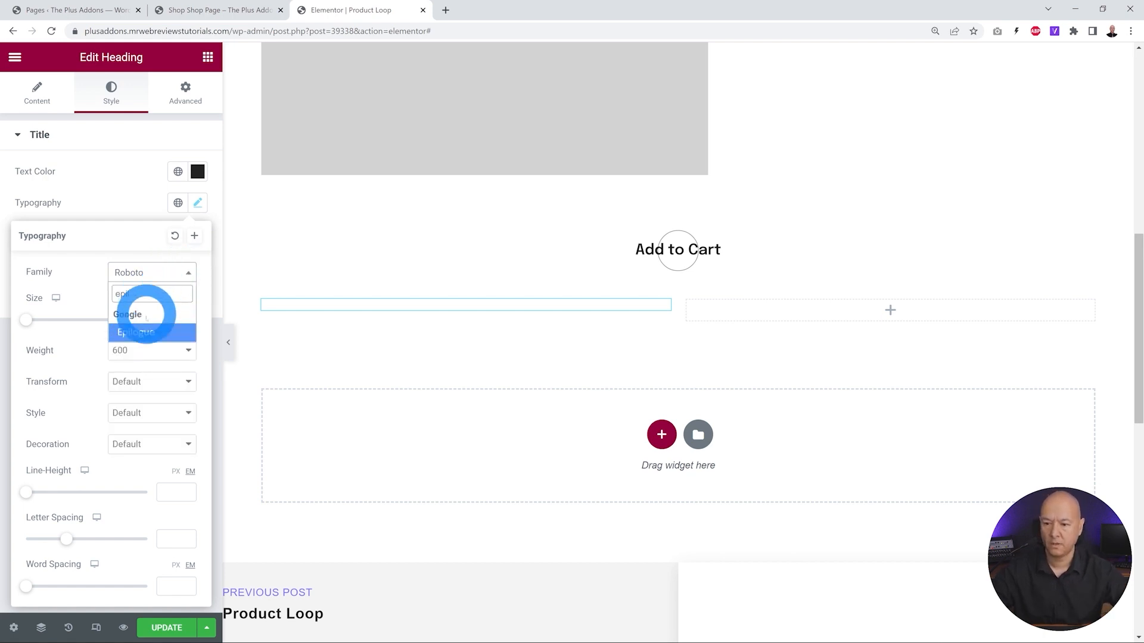
left_click(146, 331)
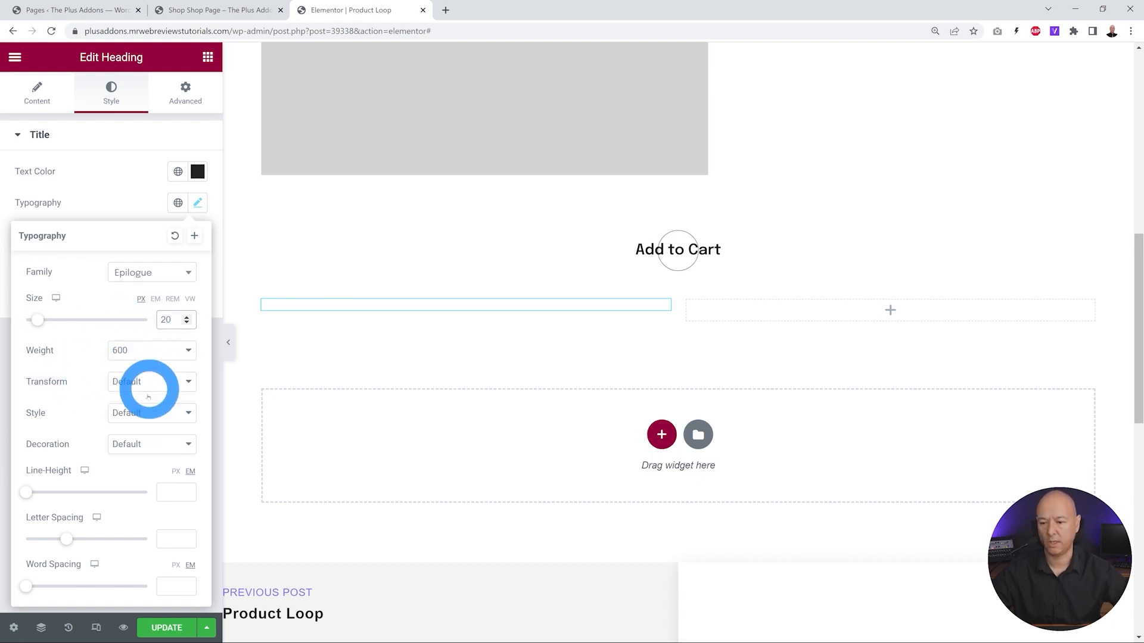
left_click(126, 189)
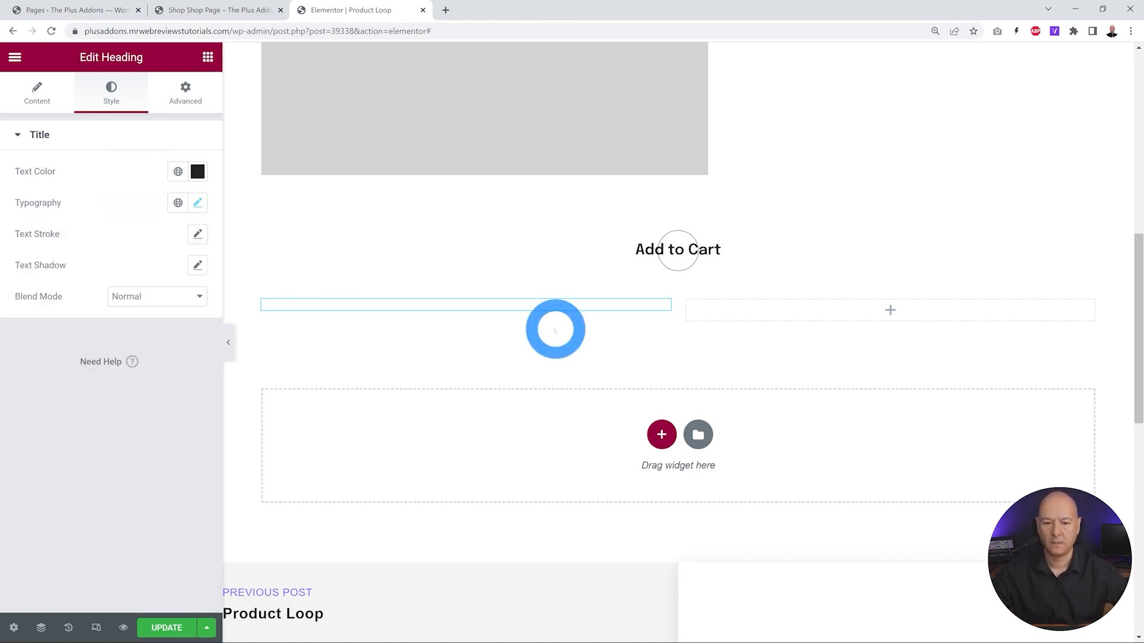
- Add a Star Rating widget below the product title heading and link its rating to the dynamic ACF Number Field
left_click(207, 60)
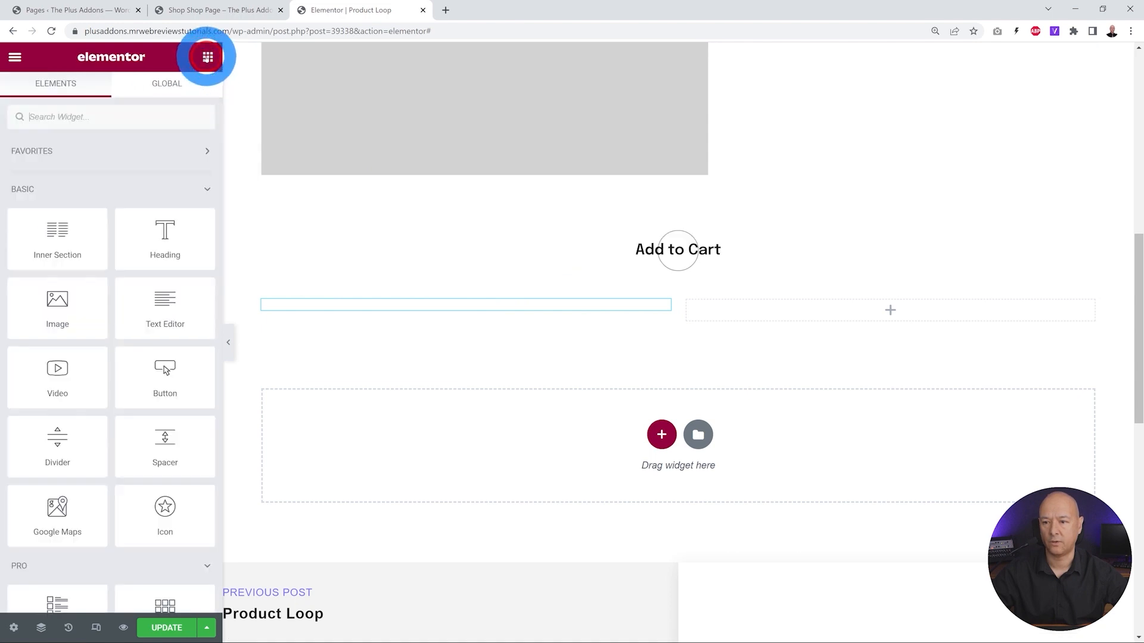
left_click(135, 116)
type("star")
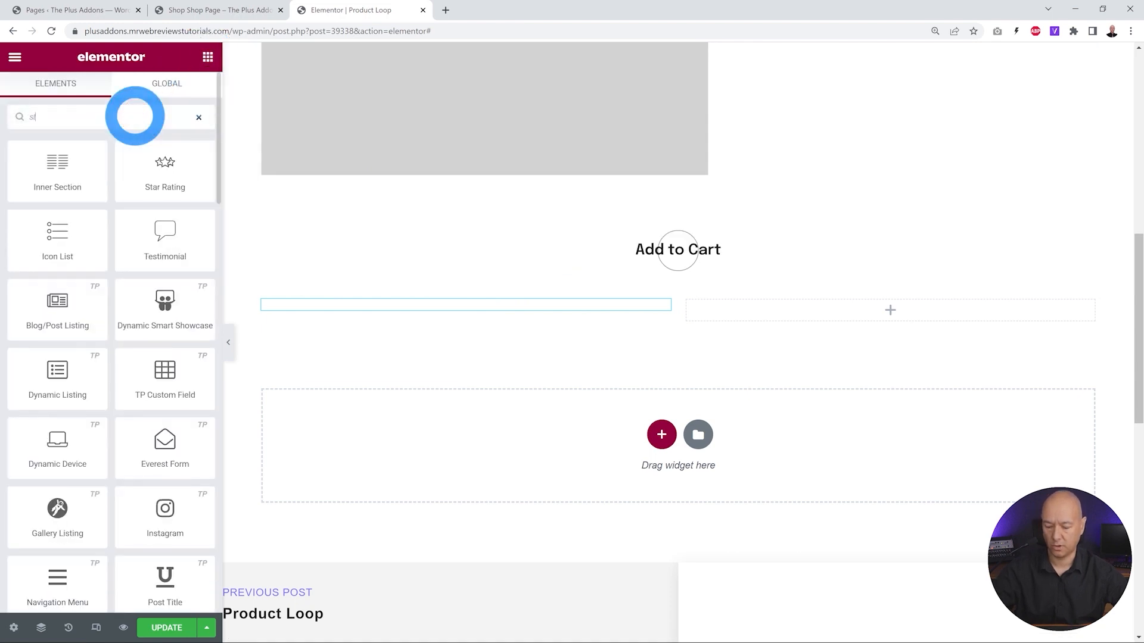
left_click_drag(57, 169, 426, 324)
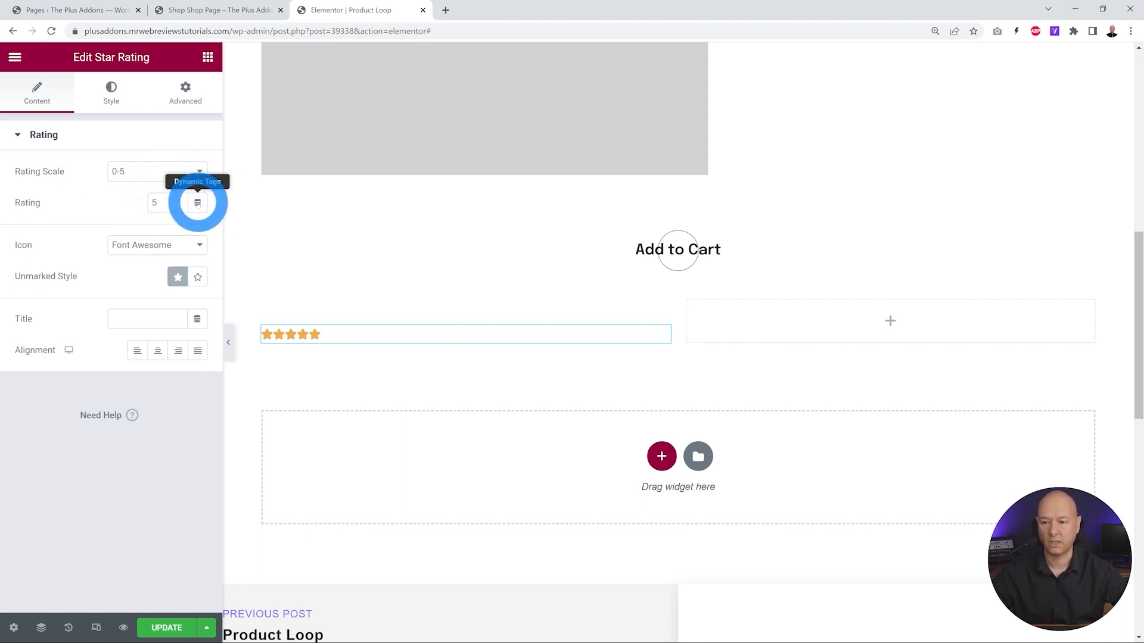
left_click(197, 202)
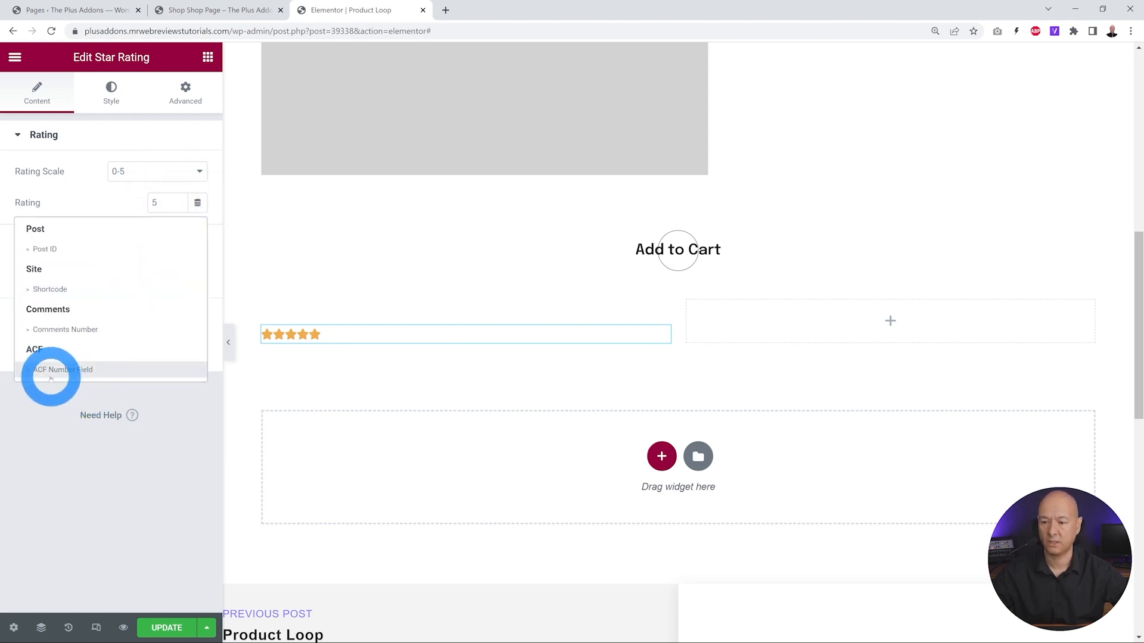
left_click(84, 370)
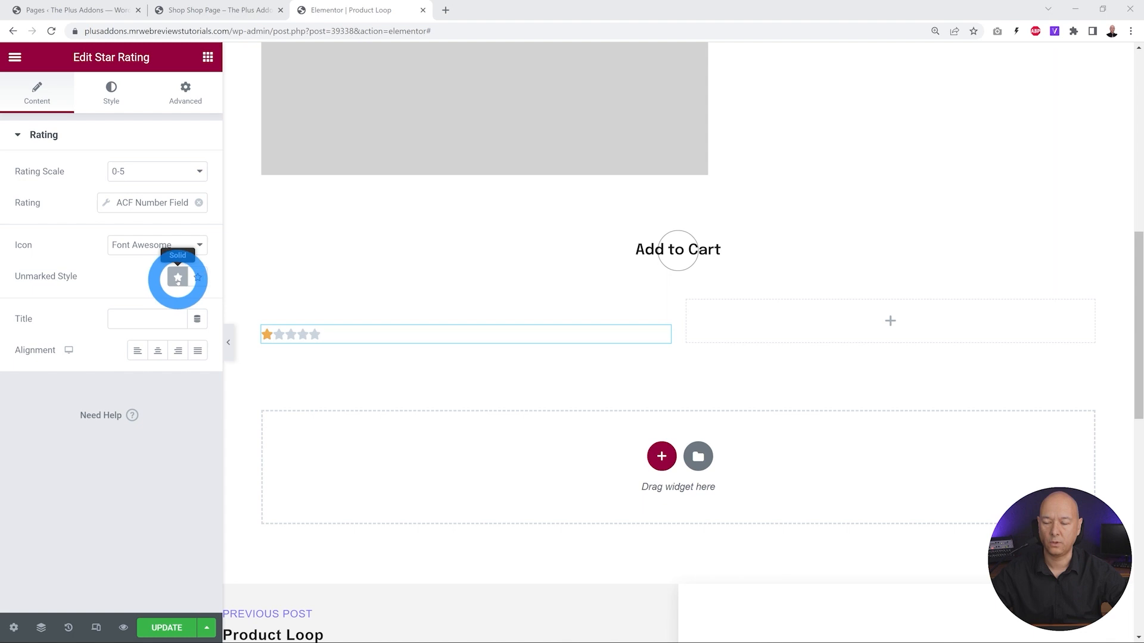
- Set the rating stars' size to 20 and their spacing to 7
left_click(111, 94)
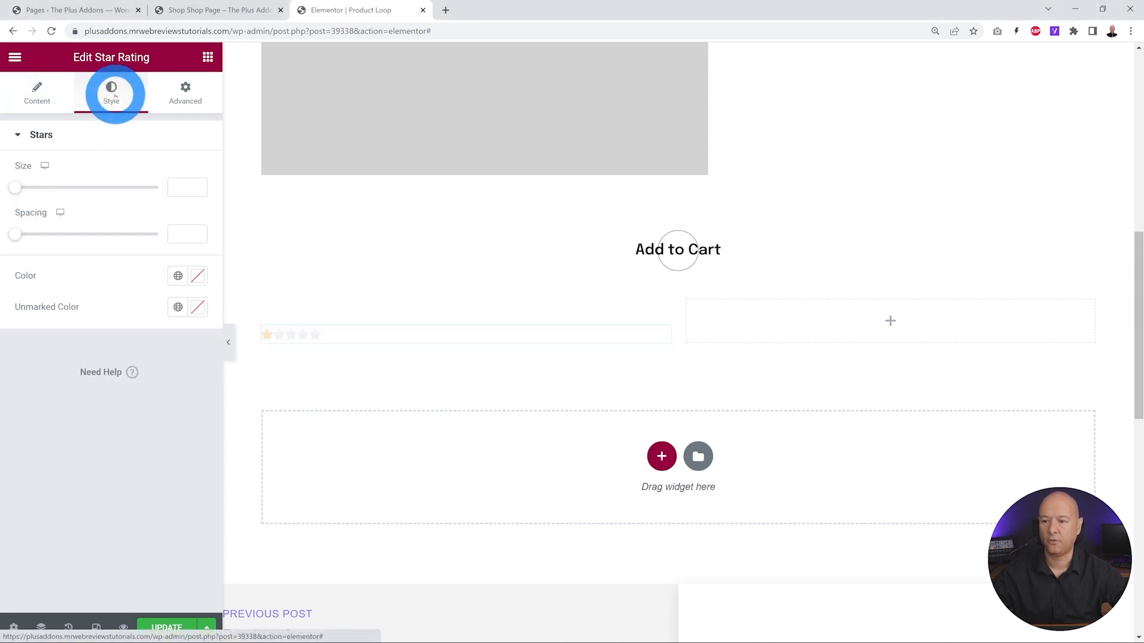
left_click(177, 189)
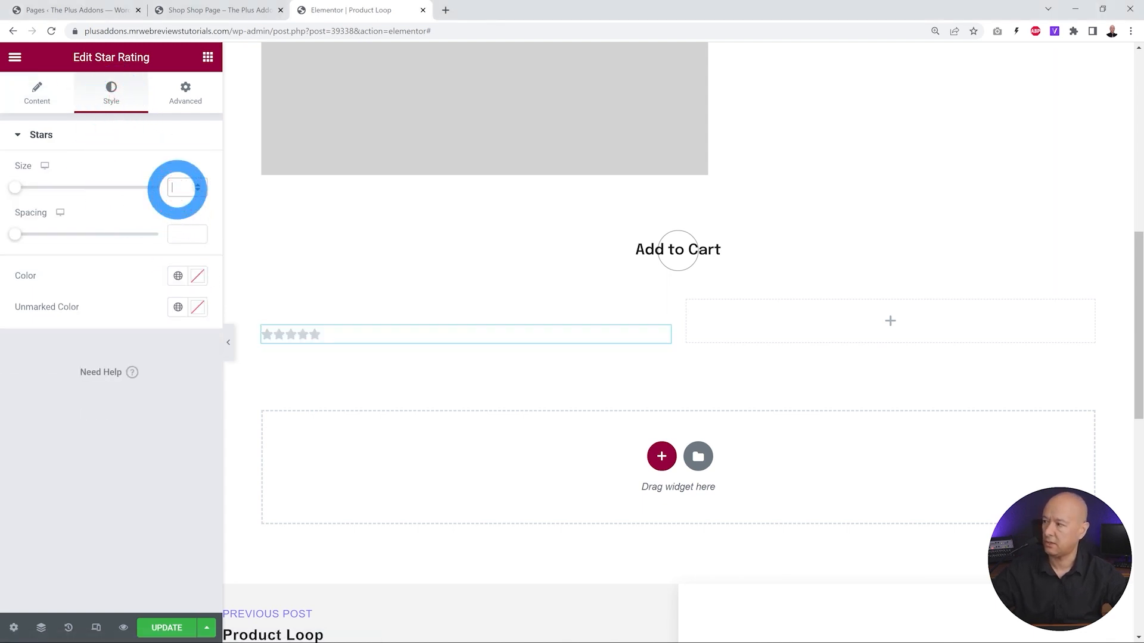
type("20")
left_click(182, 238)
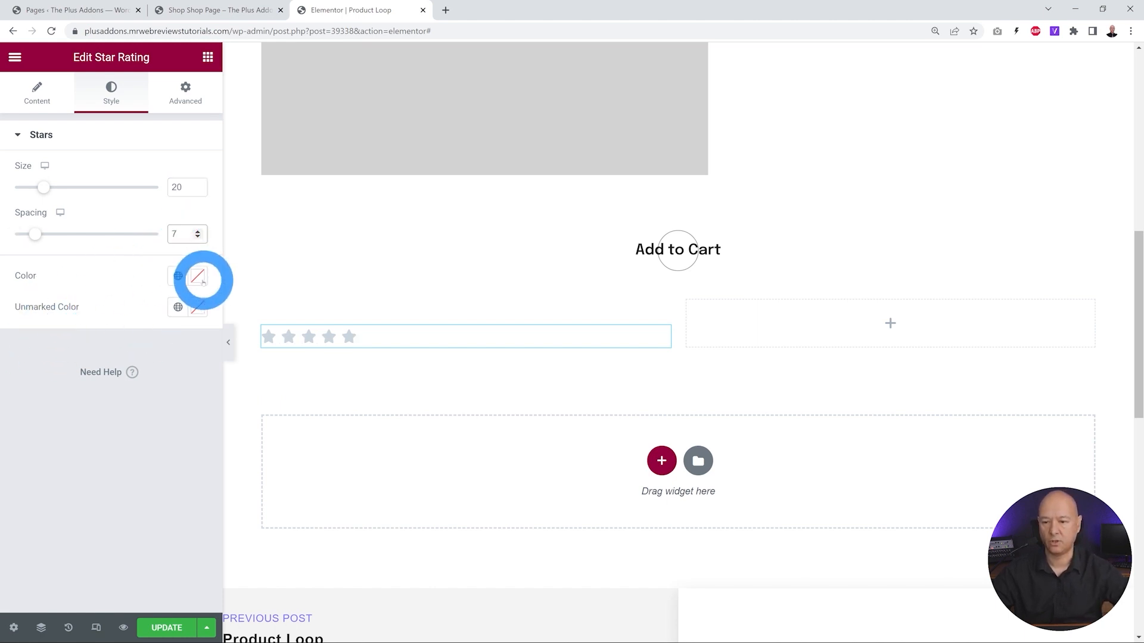
- Set the rating stars' color to near-black and their unmarked color to gray #9C9C9C
left_click(197, 276)
left_click(66, 411)
left_click(80, 258)
left_click(178, 330)
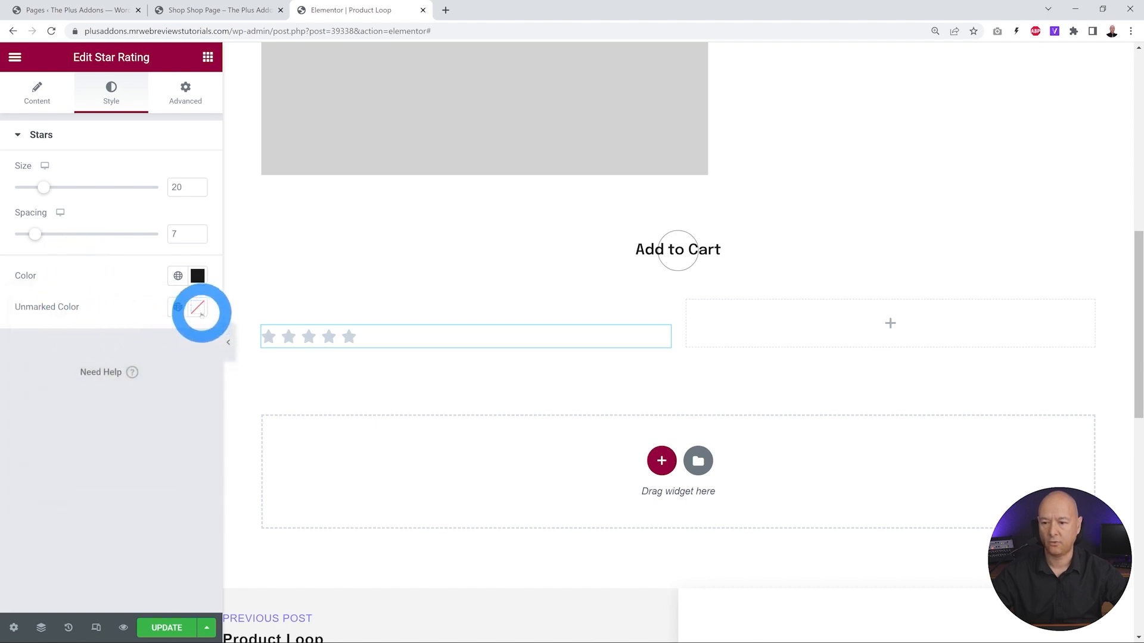
left_click(200, 309)
left_click(15, 432)
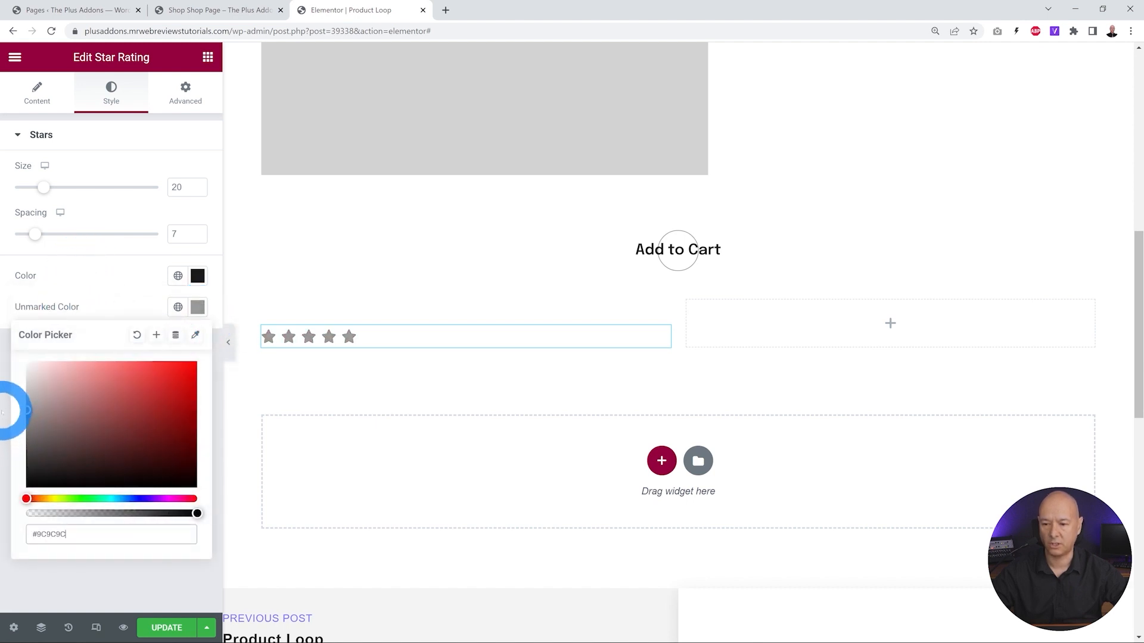
left_click(102, 280)
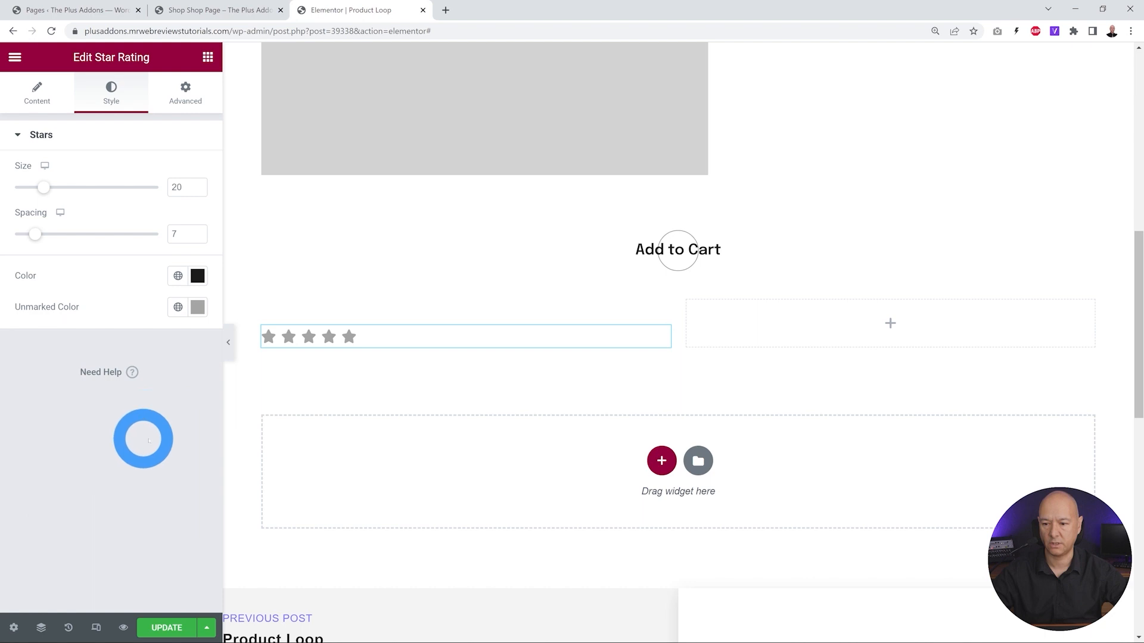
left_click(333, 347)
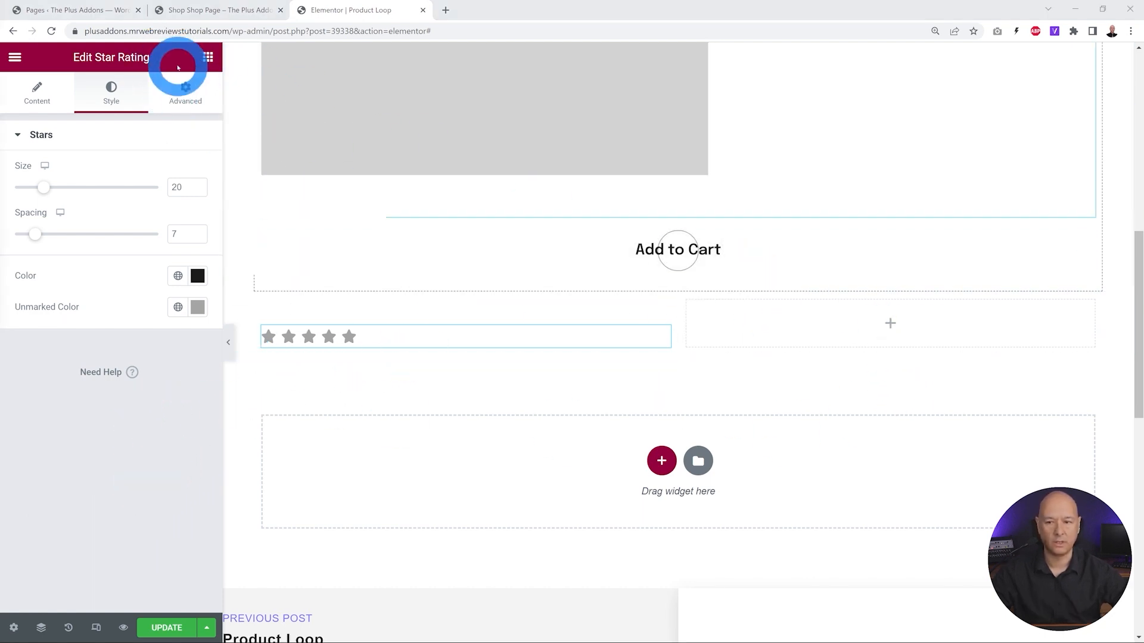
- Add a Heading widget to the empty second column, set its title to the dynamic WooCommerce Product Price, and align it right
left_click(208, 56)
left_click_drag(166, 233, 883, 327)
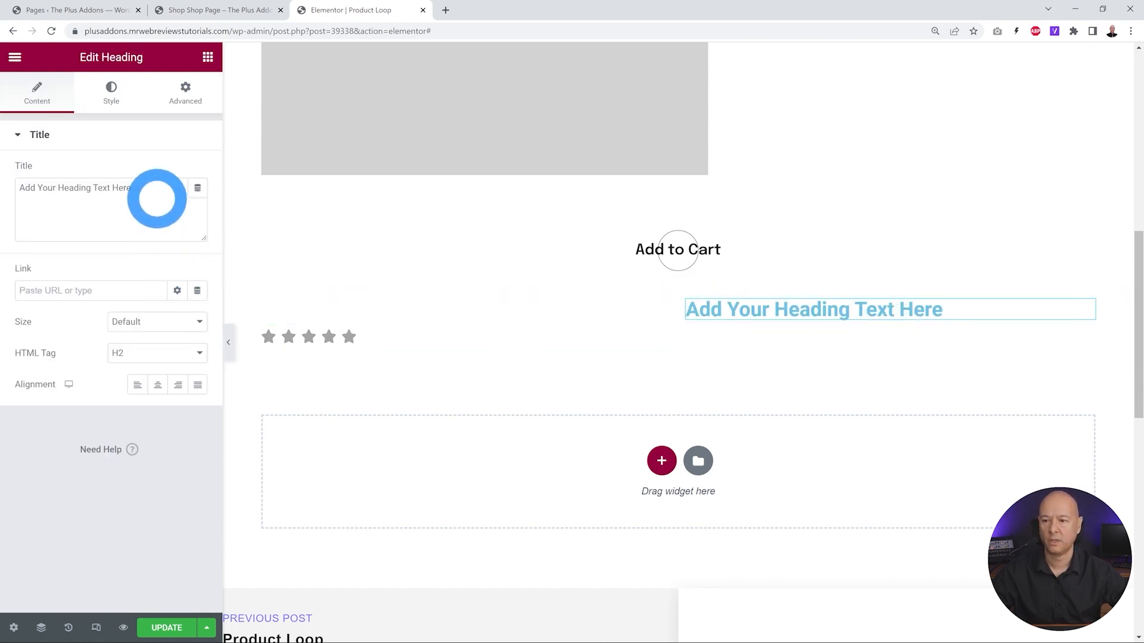
left_click(196, 189)
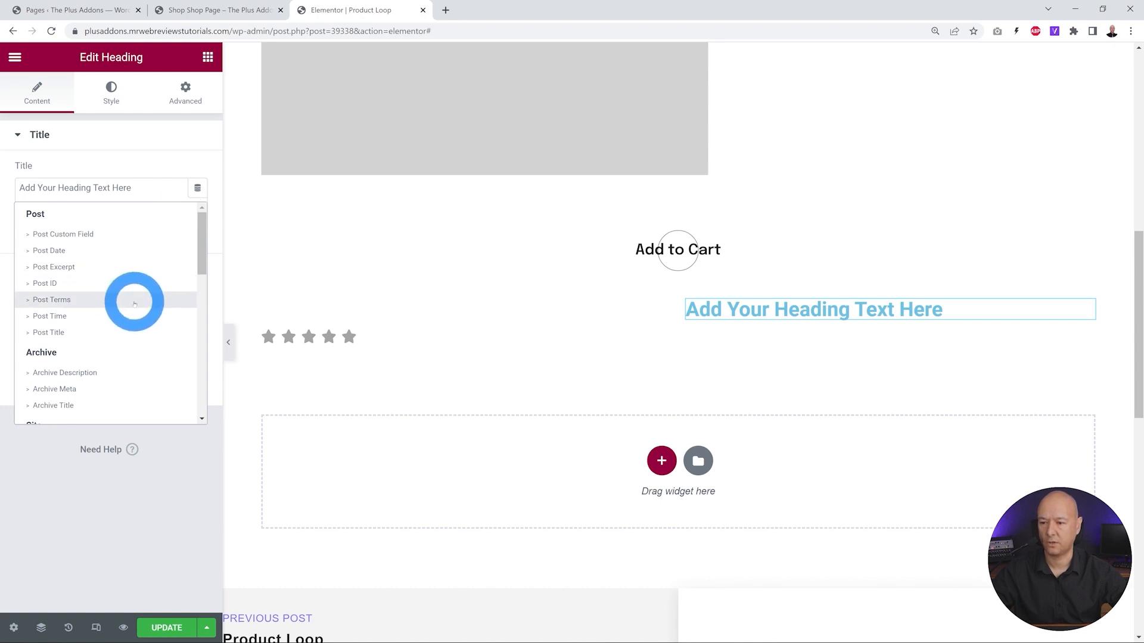
scroll(134, 304, "down", 8)
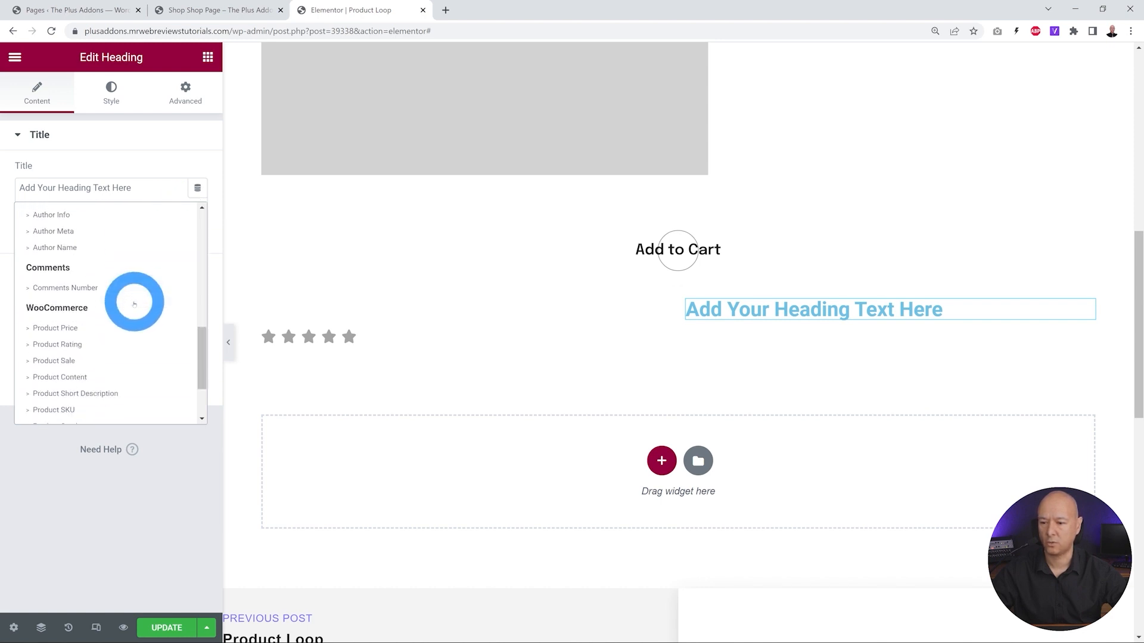
scroll(134, 304, "down", 2)
left_click(67, 260)
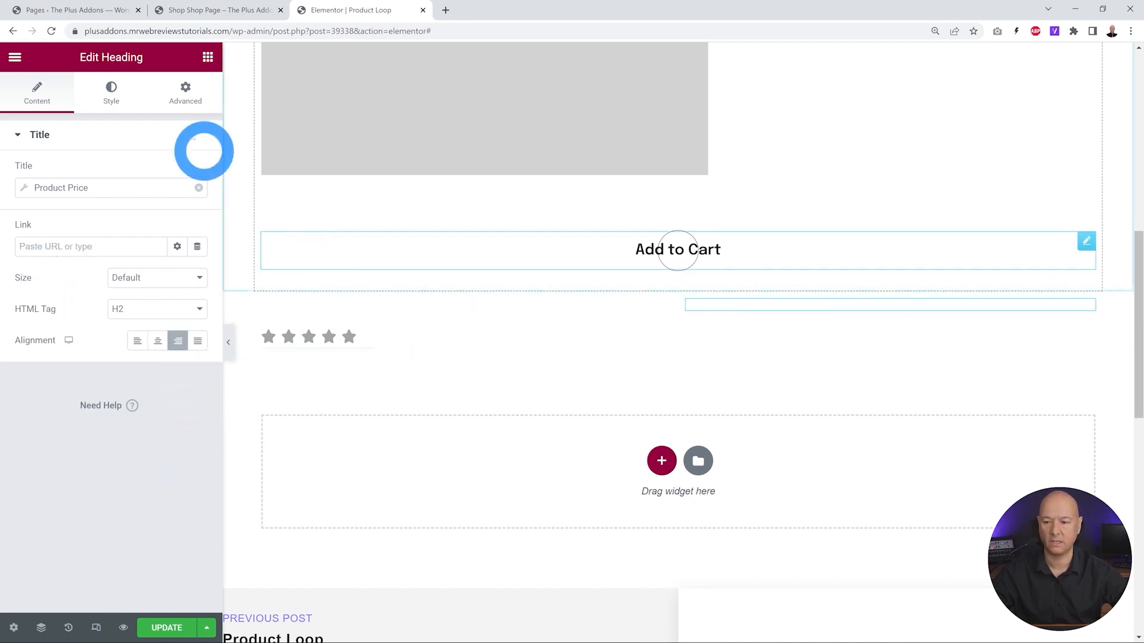
- Set the product price heading's text color to dark #313131
left_click(110, 94)
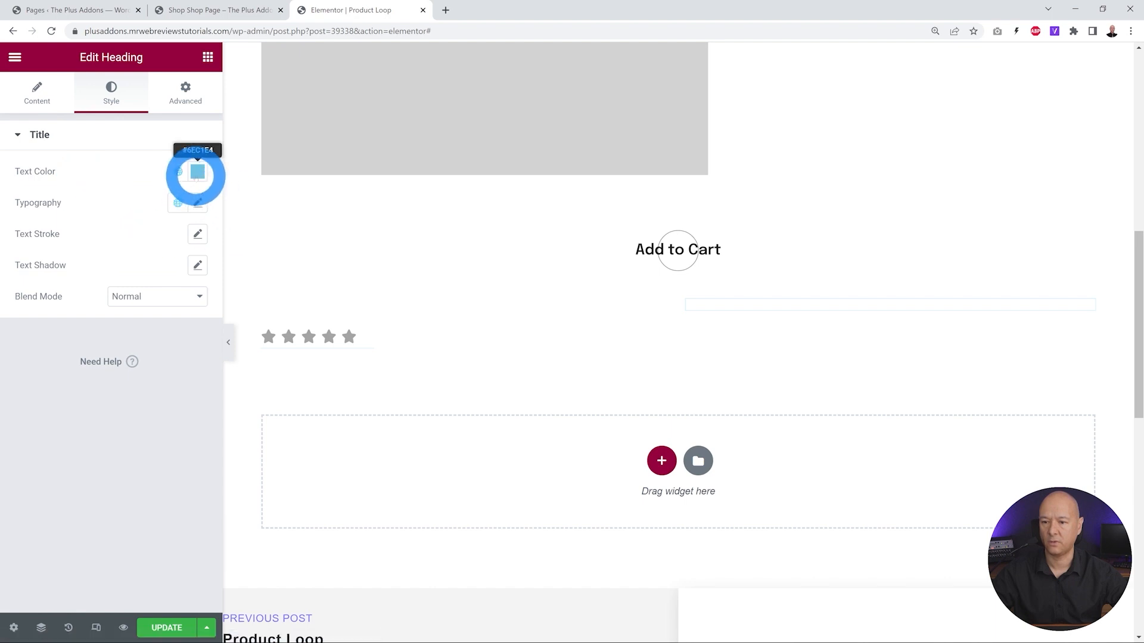
left_click(197, 173)
left_click_drag(97, 324, 21, 327)
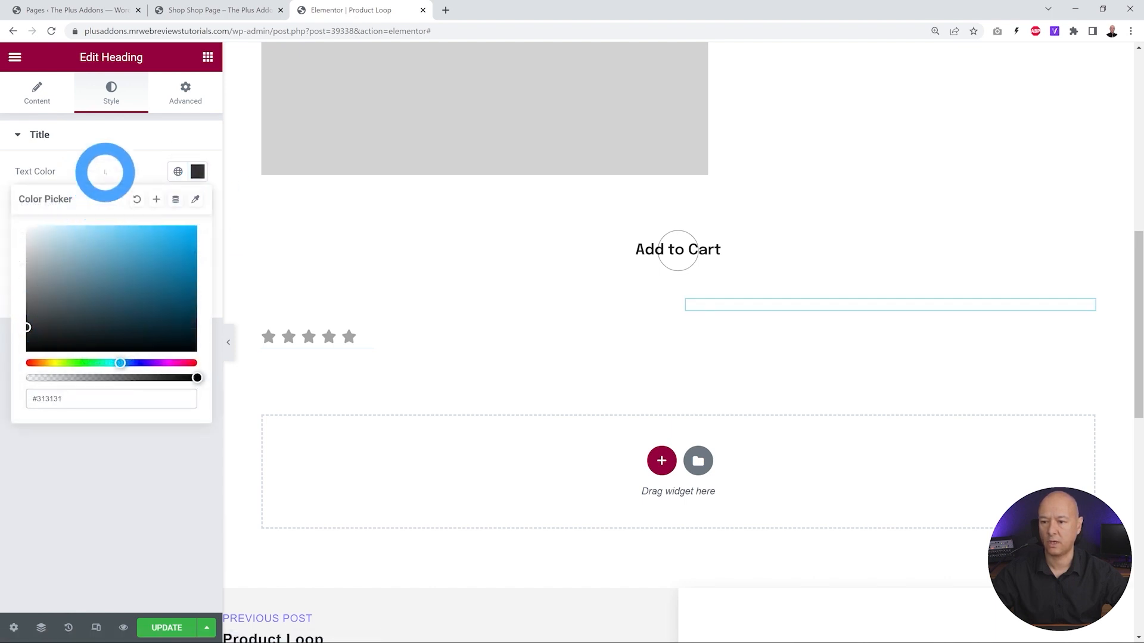
left_click(104, 177)
- Set the product price heading's typography to the Epilogue font family
left_click(199, 203)
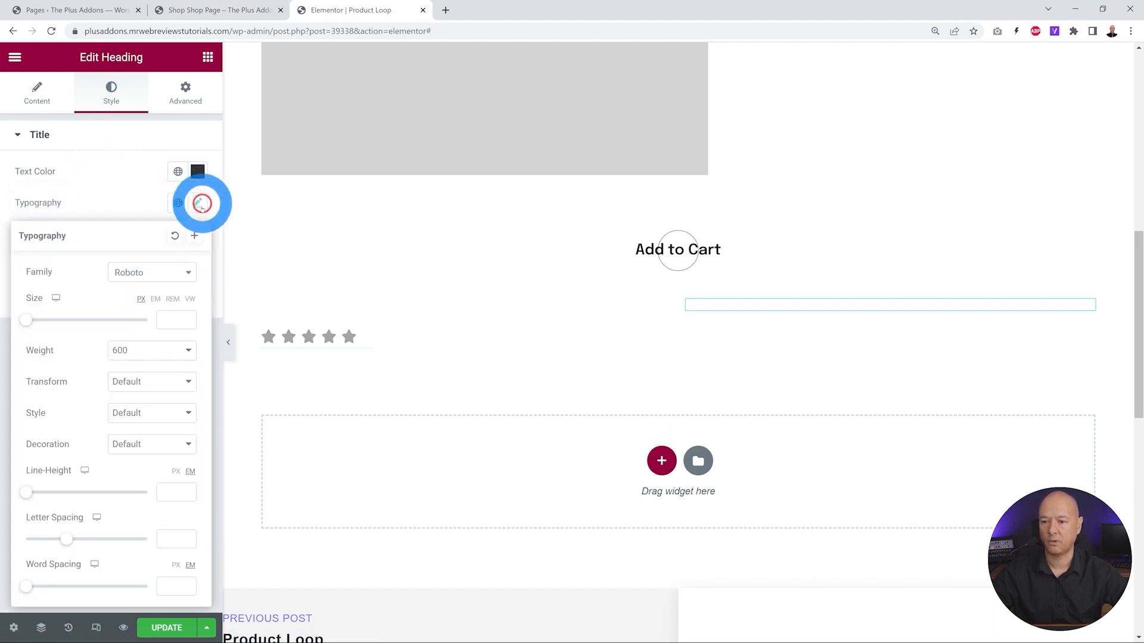
left_click(174, 288)
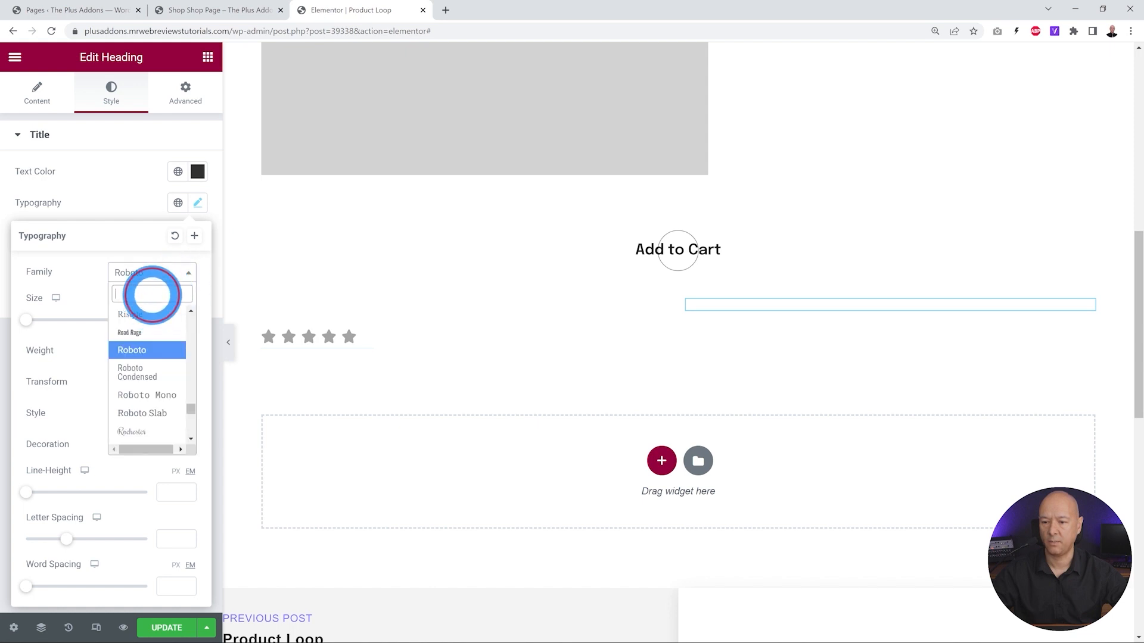
type("epl")
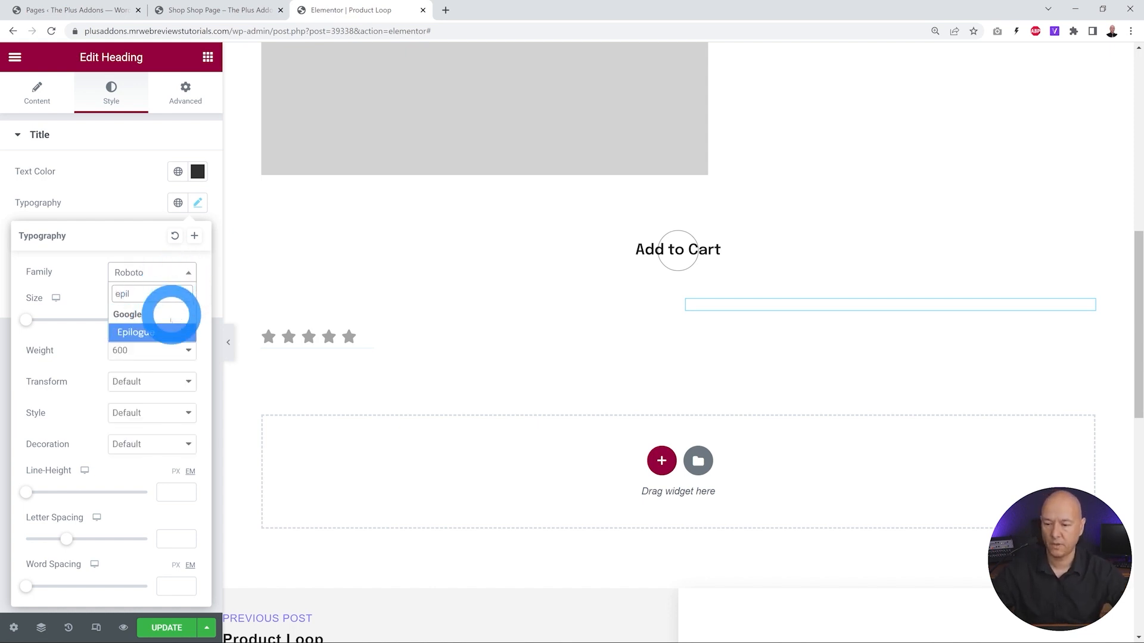
left_click(153, 339)
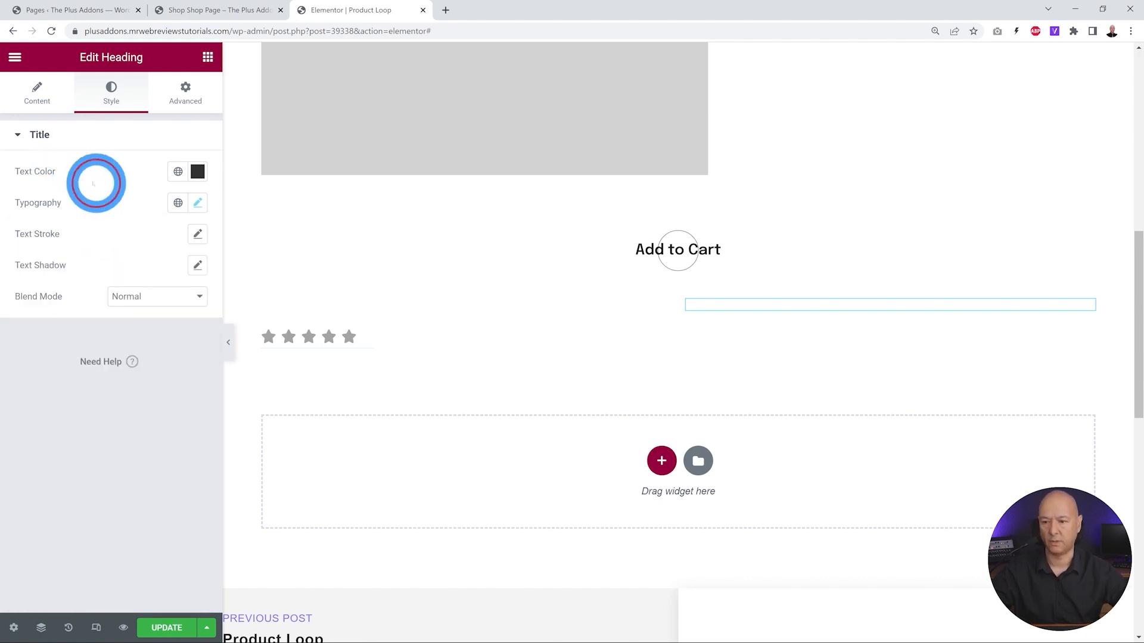
left_click(98, 189)
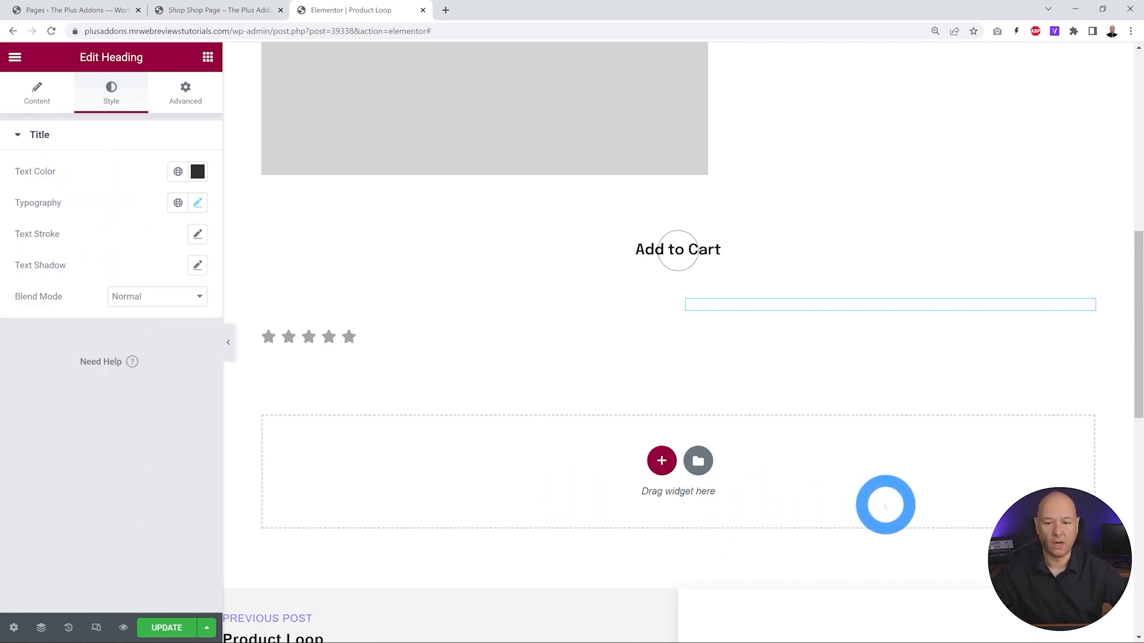
- Enable the Plus Extras wrapper link on the Product Loop template's outer column and set its link to the dynamic Post URL
scroll(883, 503, "up", 8)
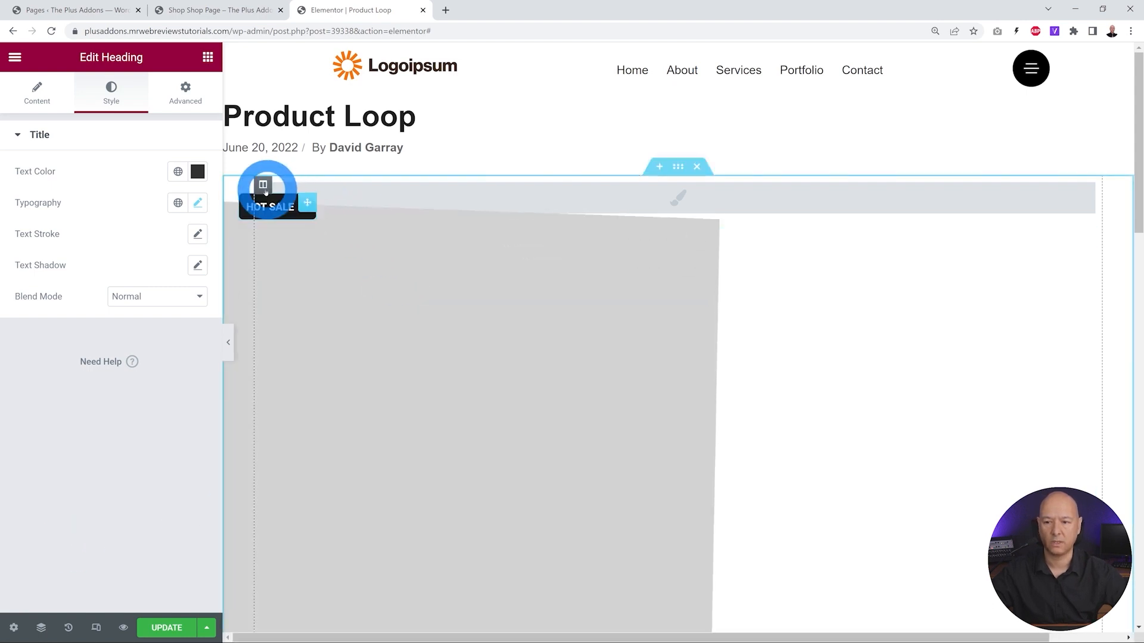
left_click(263, 185)
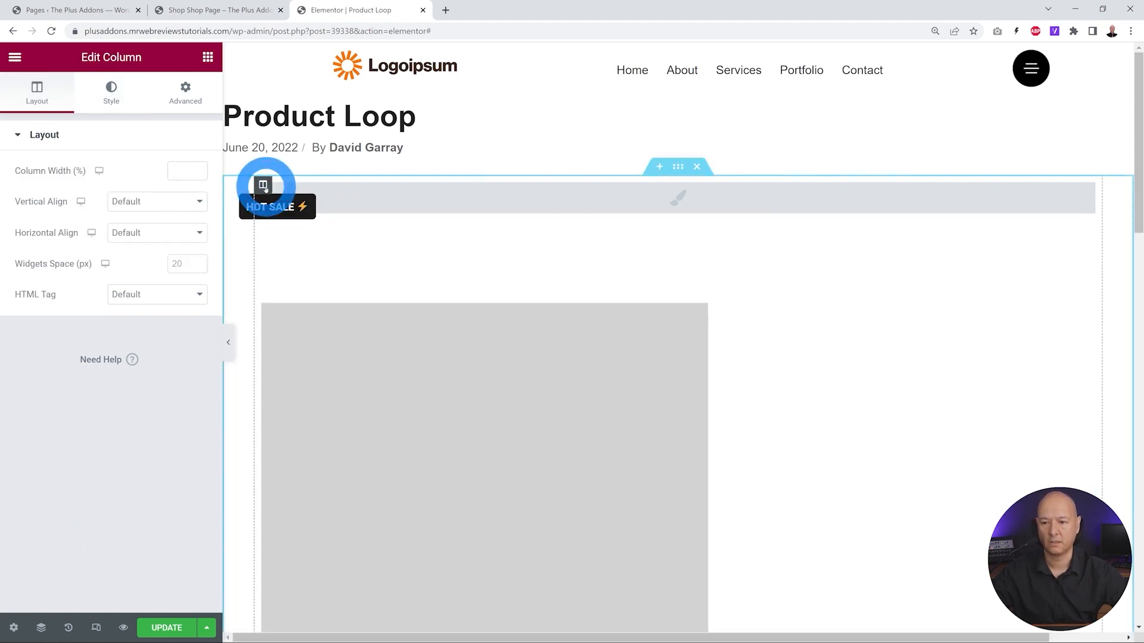
left_click(187, 98)
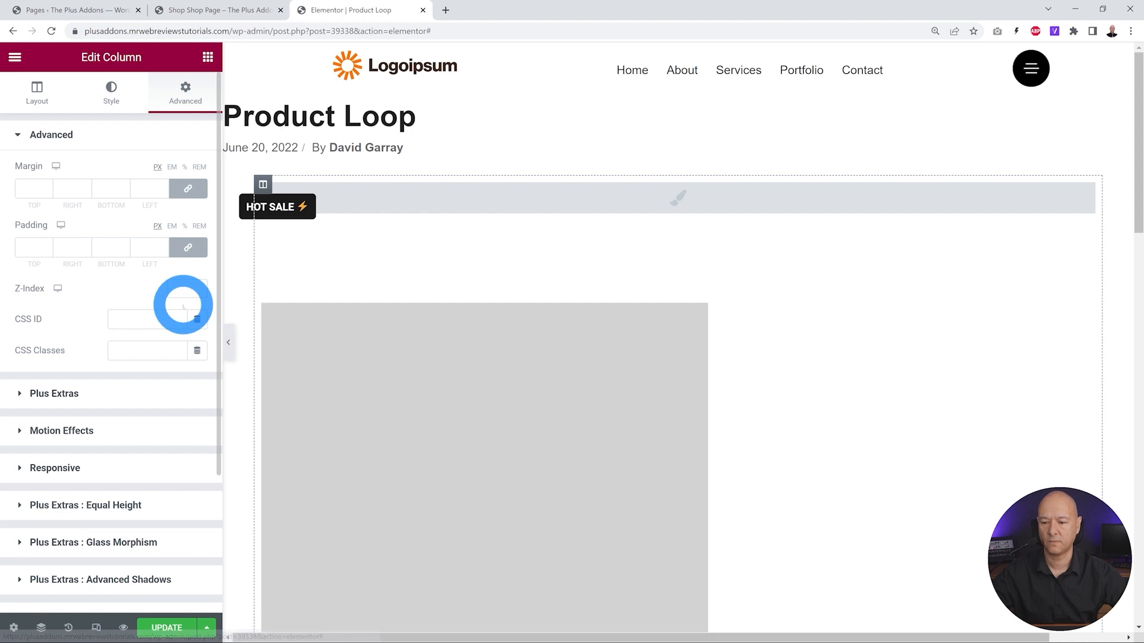
scroll(180, 302, "down", 3)
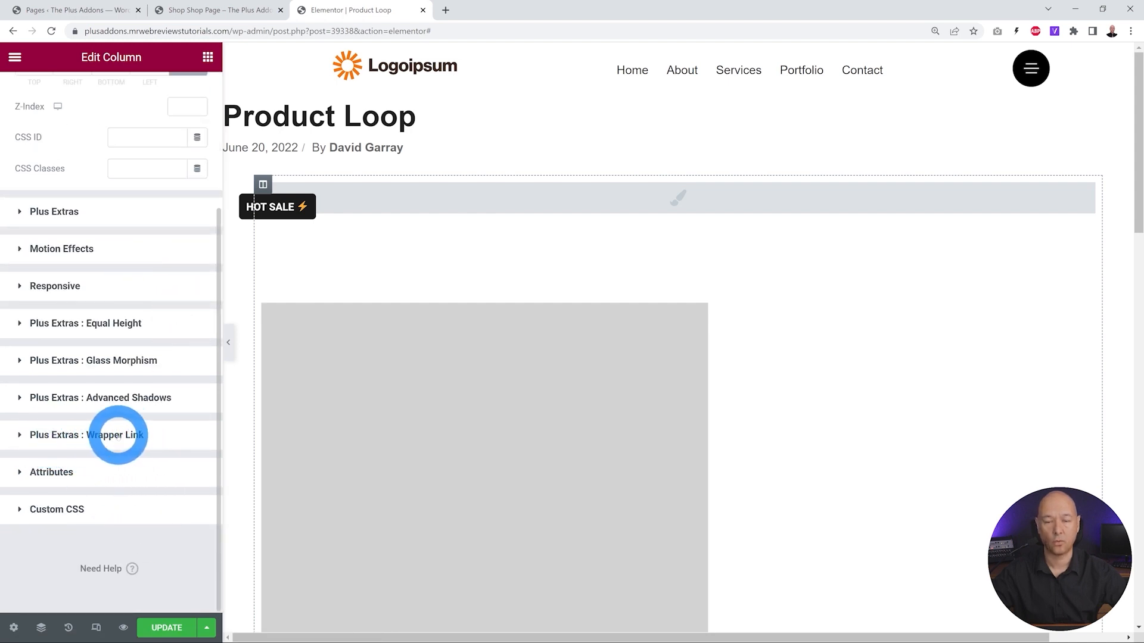
left_click(117, 436)
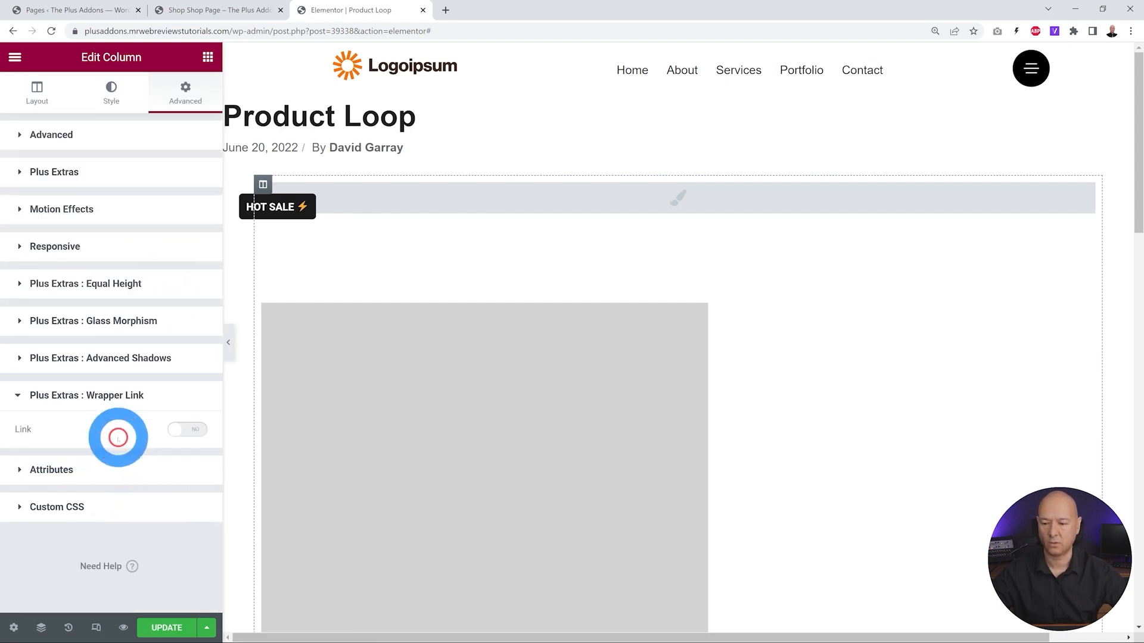
left_click(183, 429)
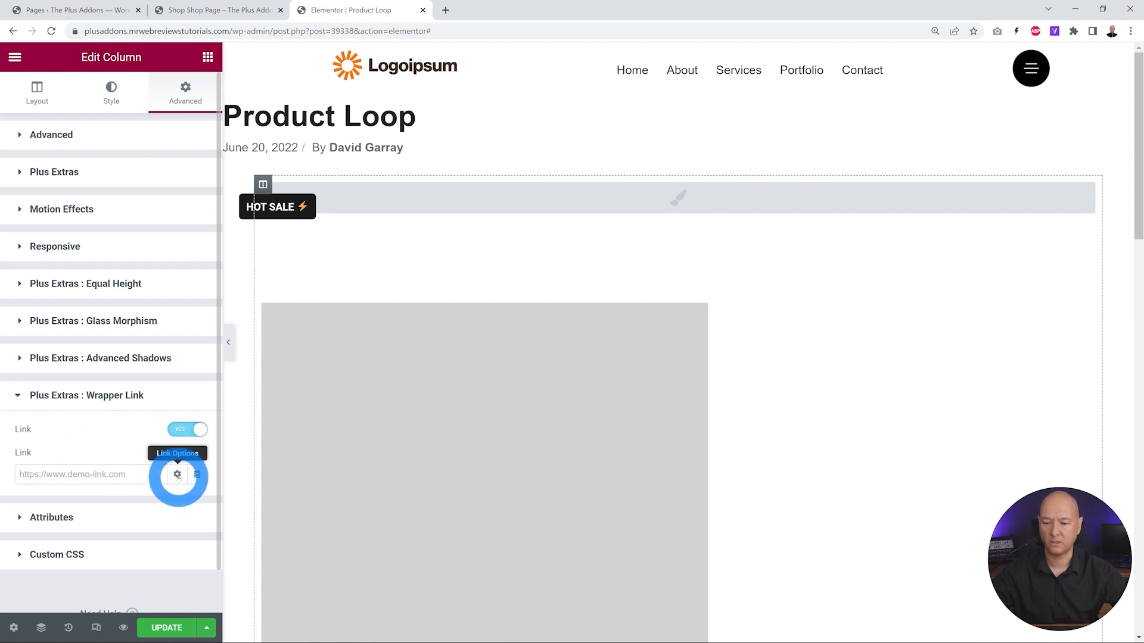
left_click(197, 474)
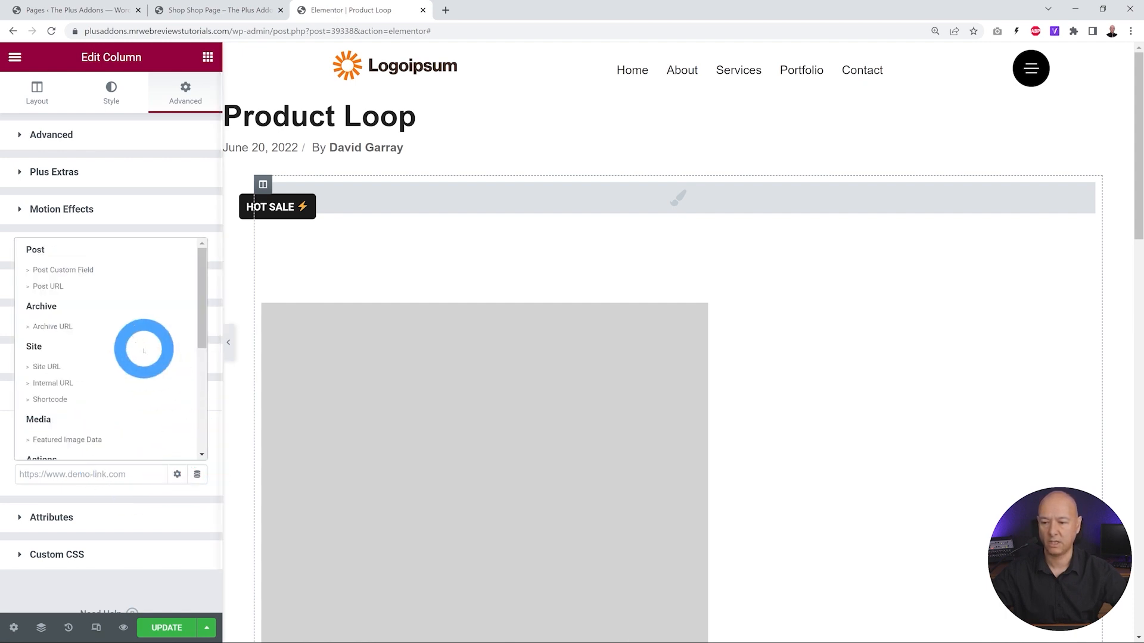
left_click(59, 287)
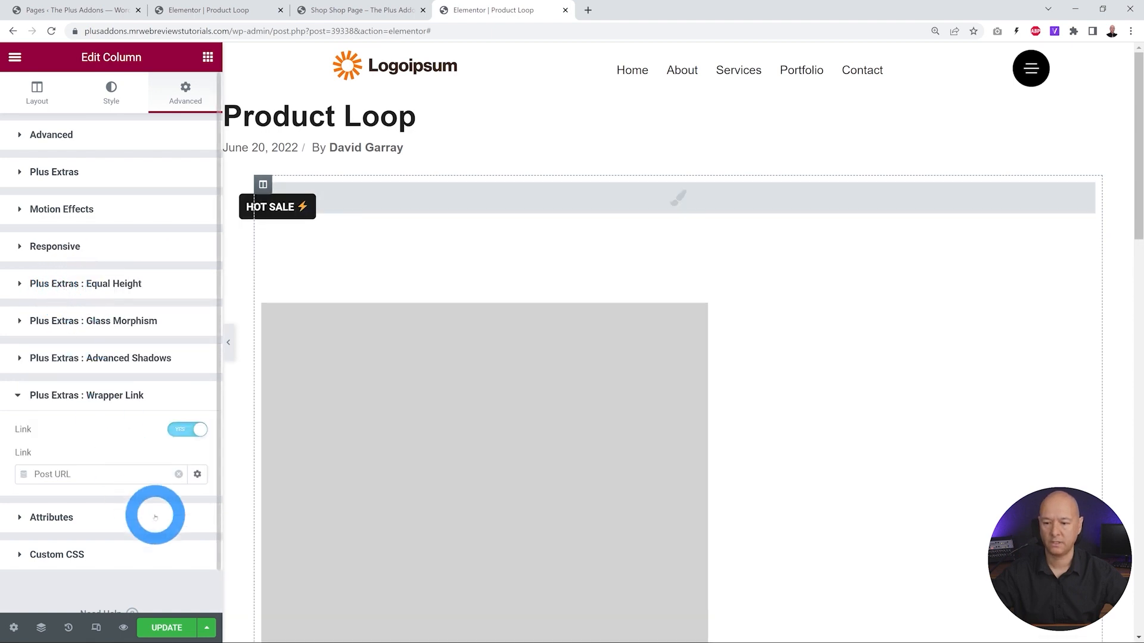
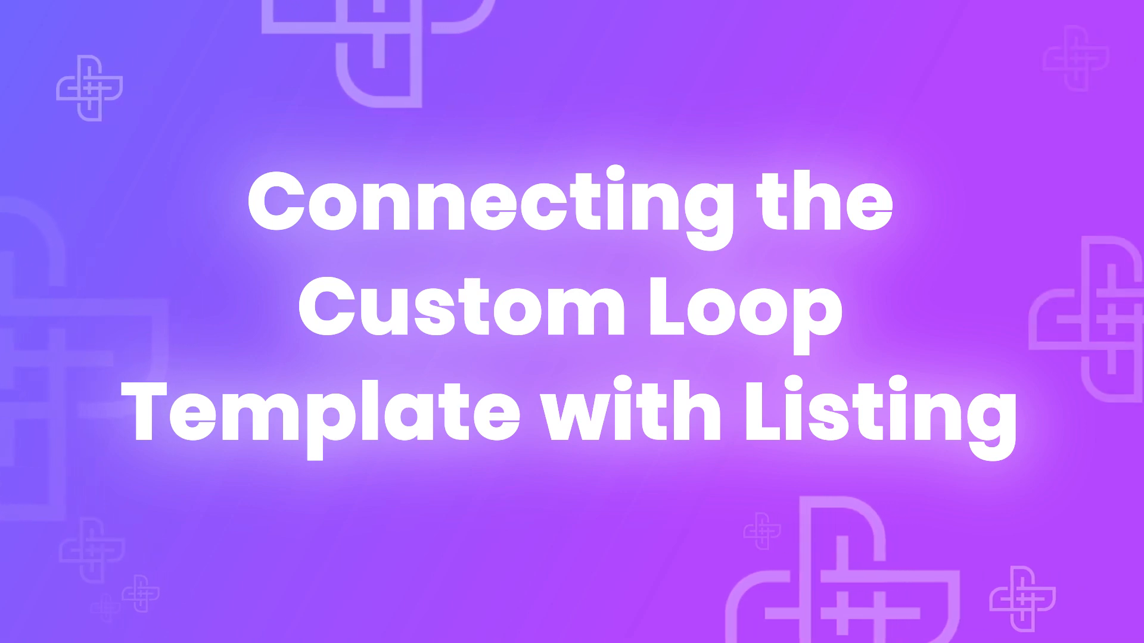
- In the shop page editor, set the Woo Product Listing's custom skin template to Product Loop (section)
left_click(357, 436)
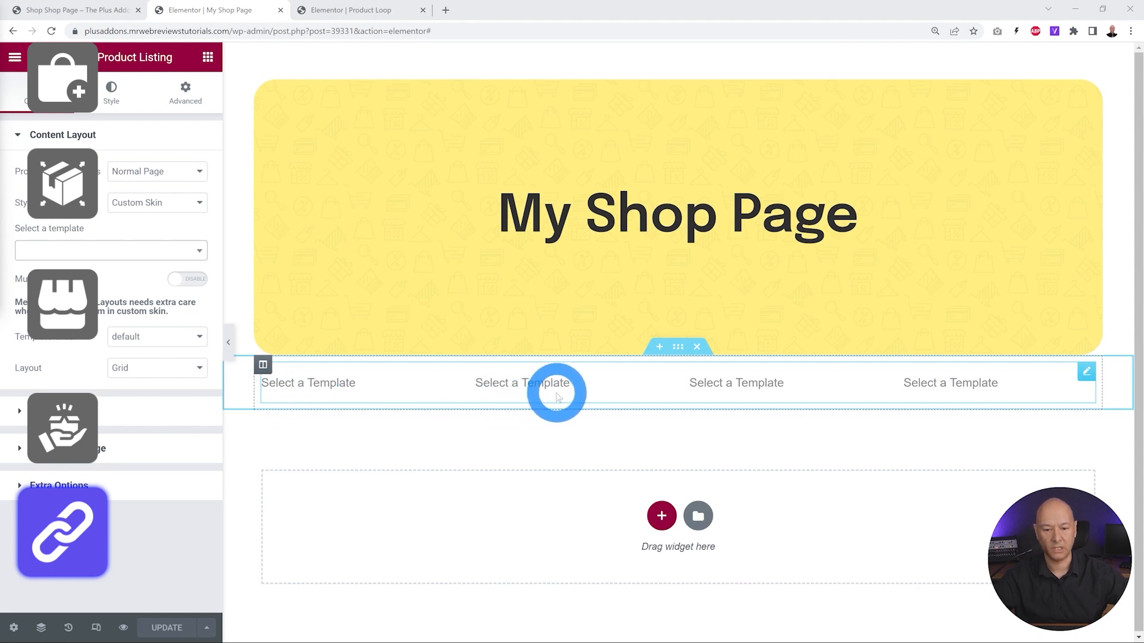
left_click(178, 256)
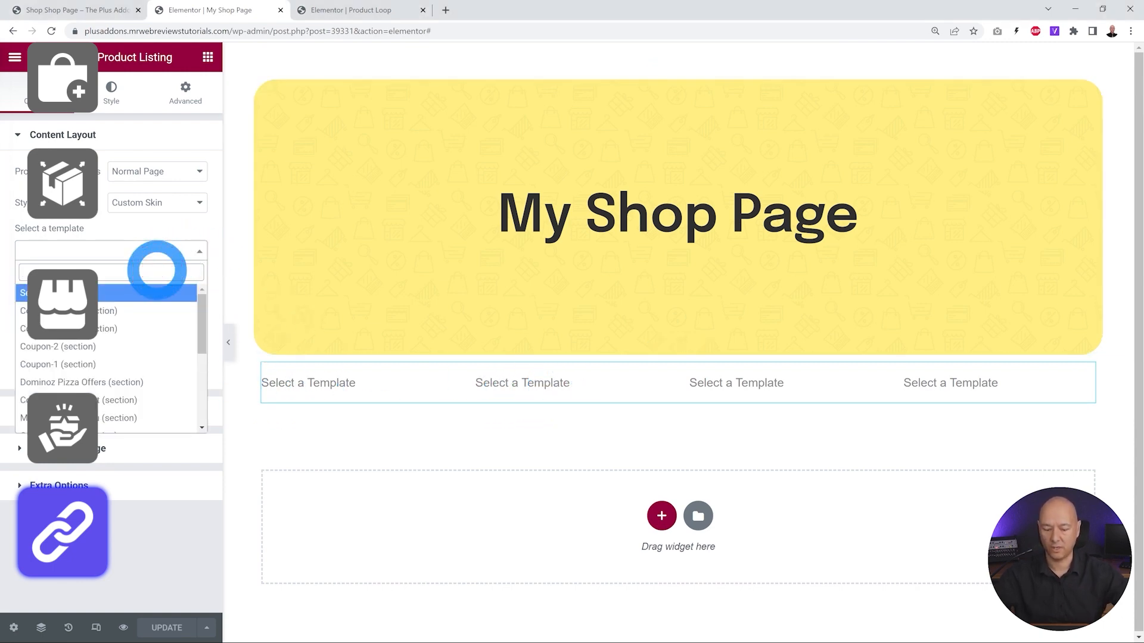
type("prod")
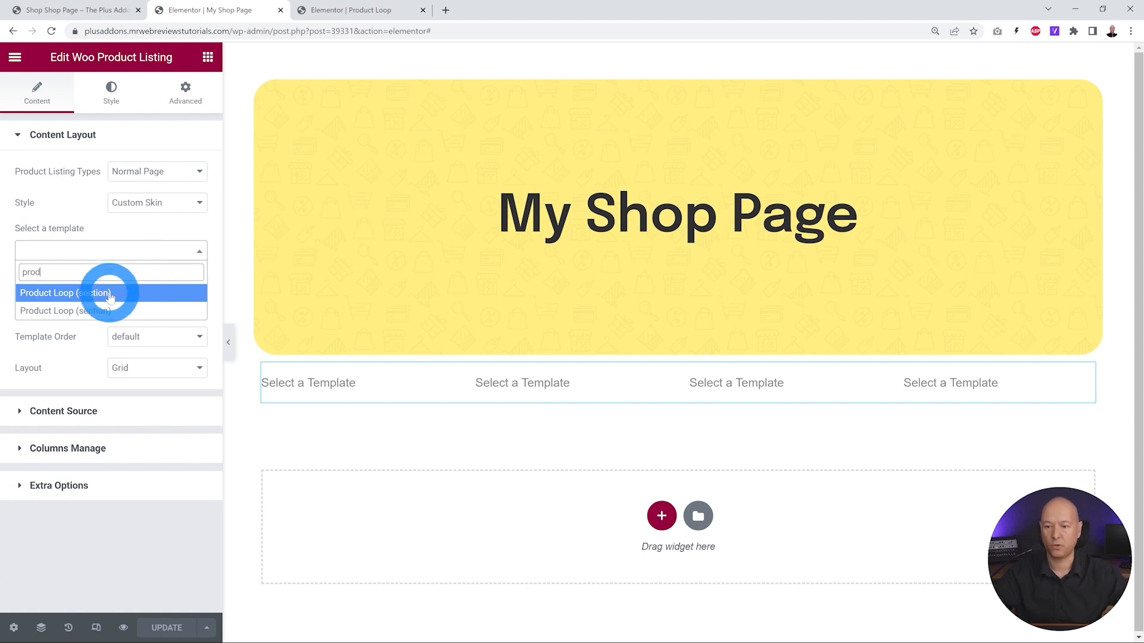
left_click(110, 295)
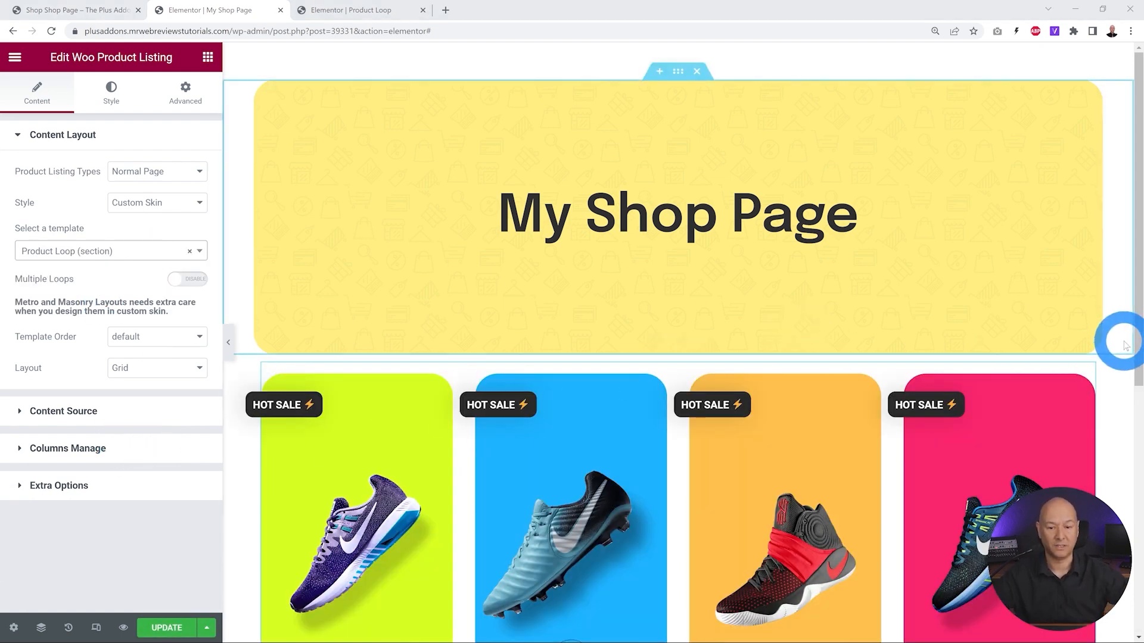
- Examine the product cards in the listing and compare their layout with the live shop page
scroll(1125, 344, "down", 5)
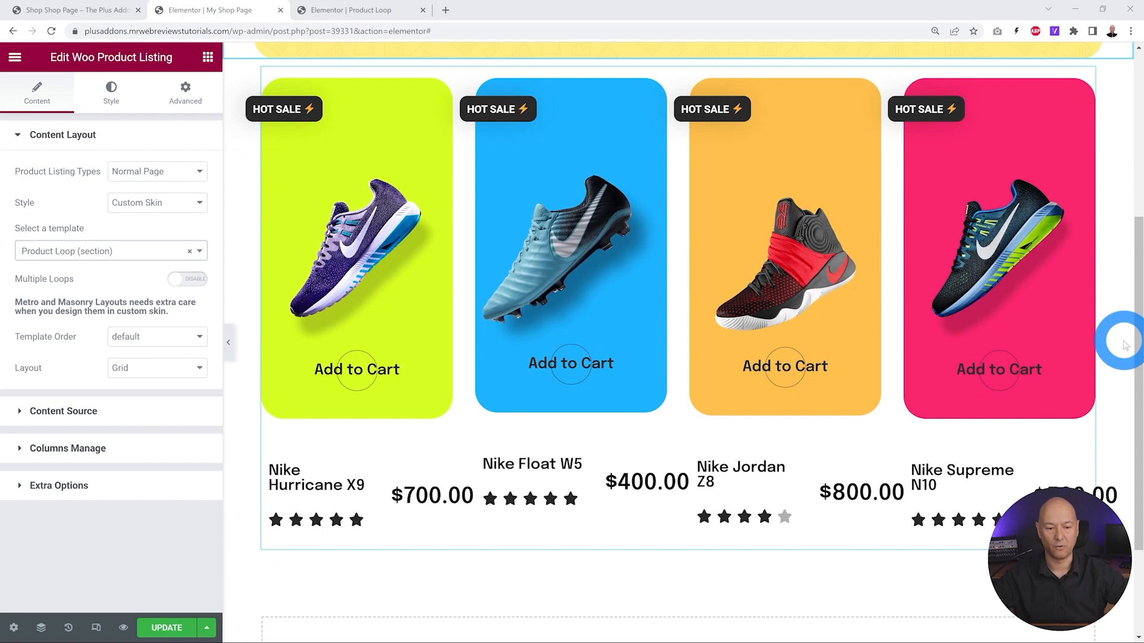
scroll(1124, 344, "up", 2)
scroll(1124, 344, "down", 2)
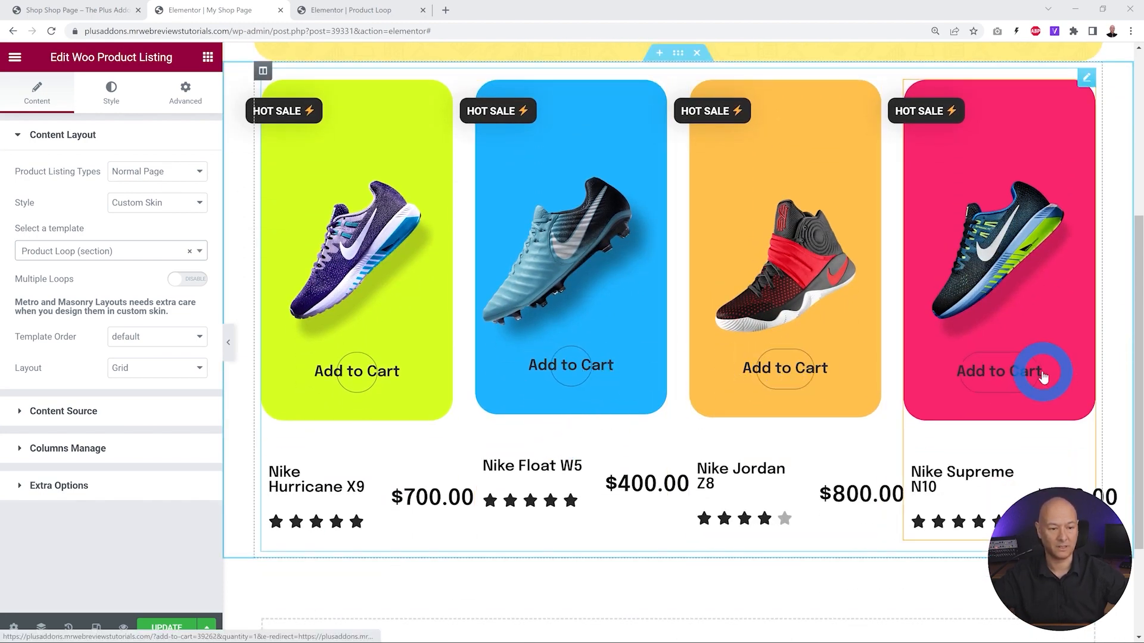
scroll(1069, 361, "up", 5)
scroll(1067, 357, "down", 2)
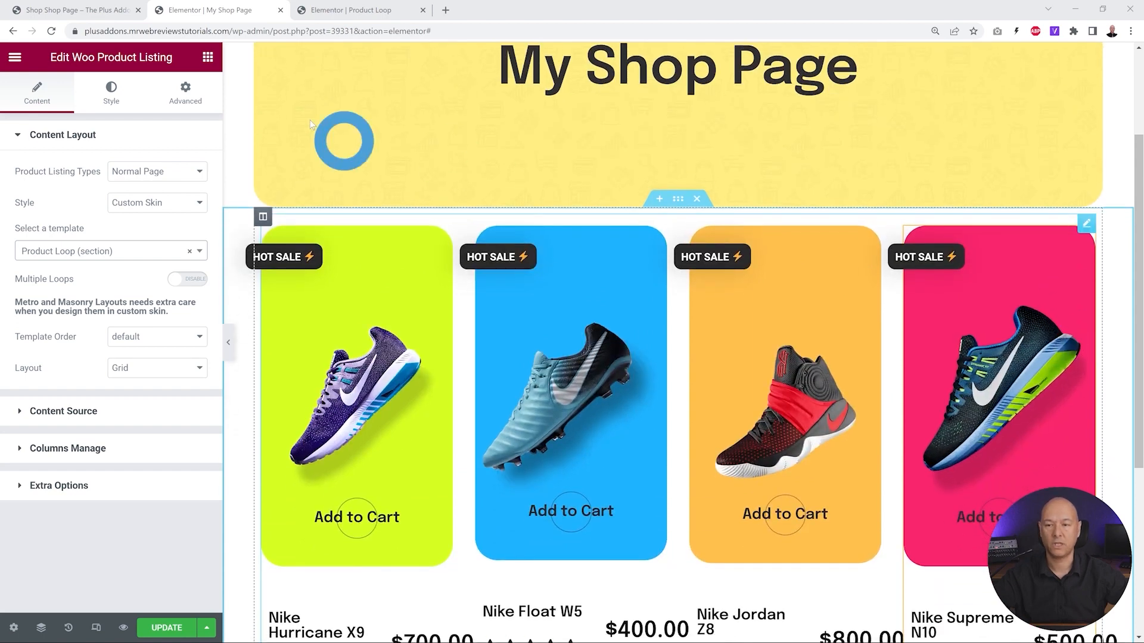
left_click(53, 7)
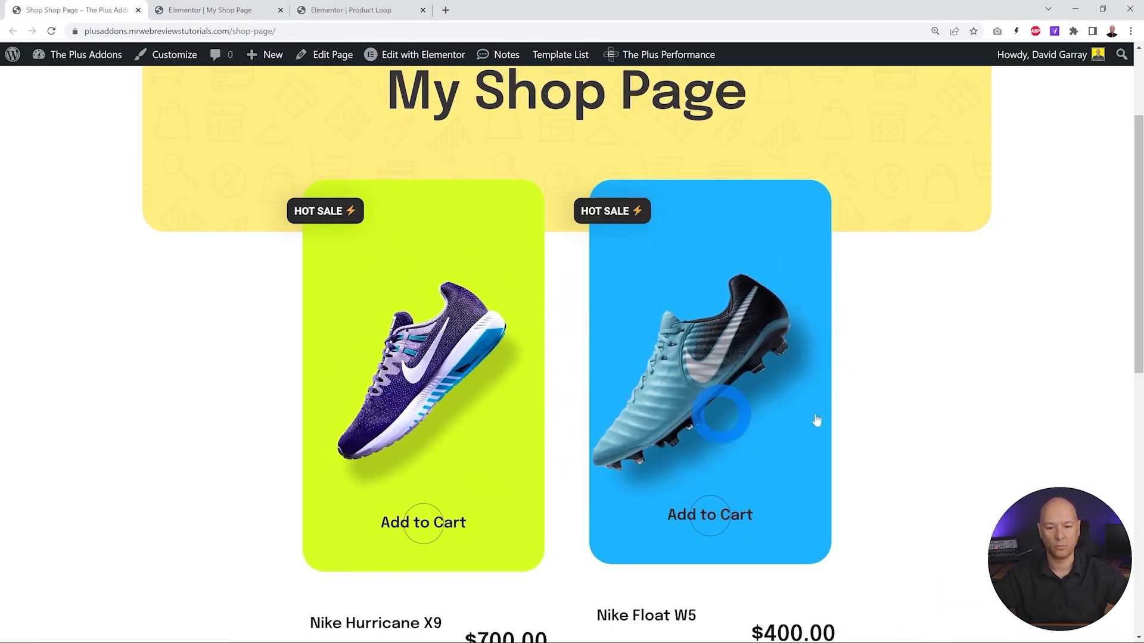
left_click(209, 10)
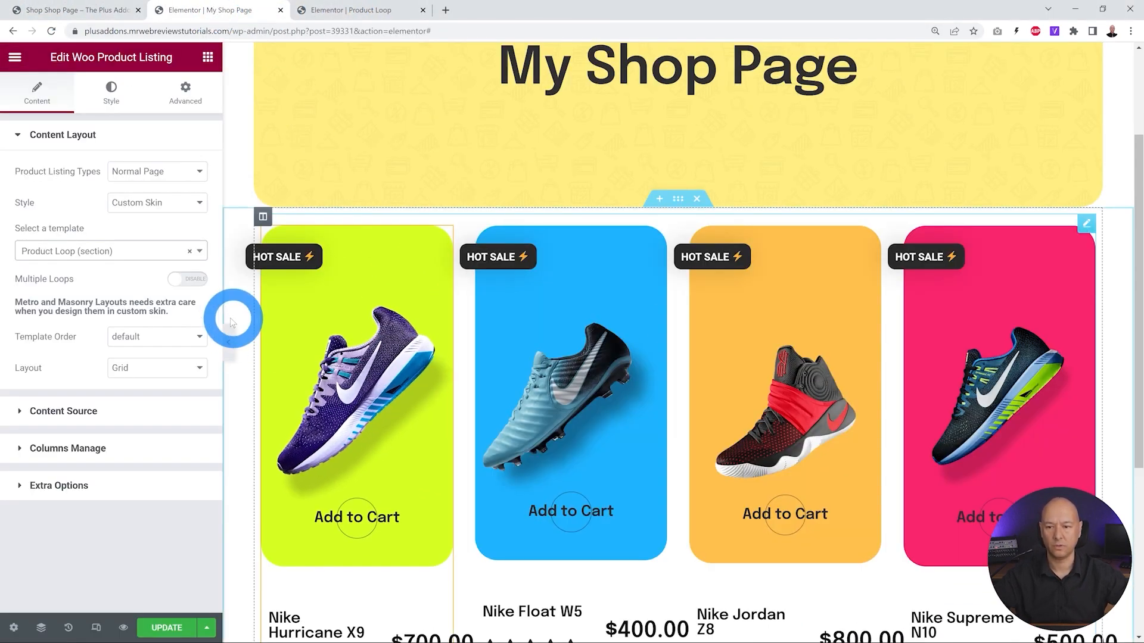
- Set the product listing's desktop column count to Column 2
left_click(84, 453)
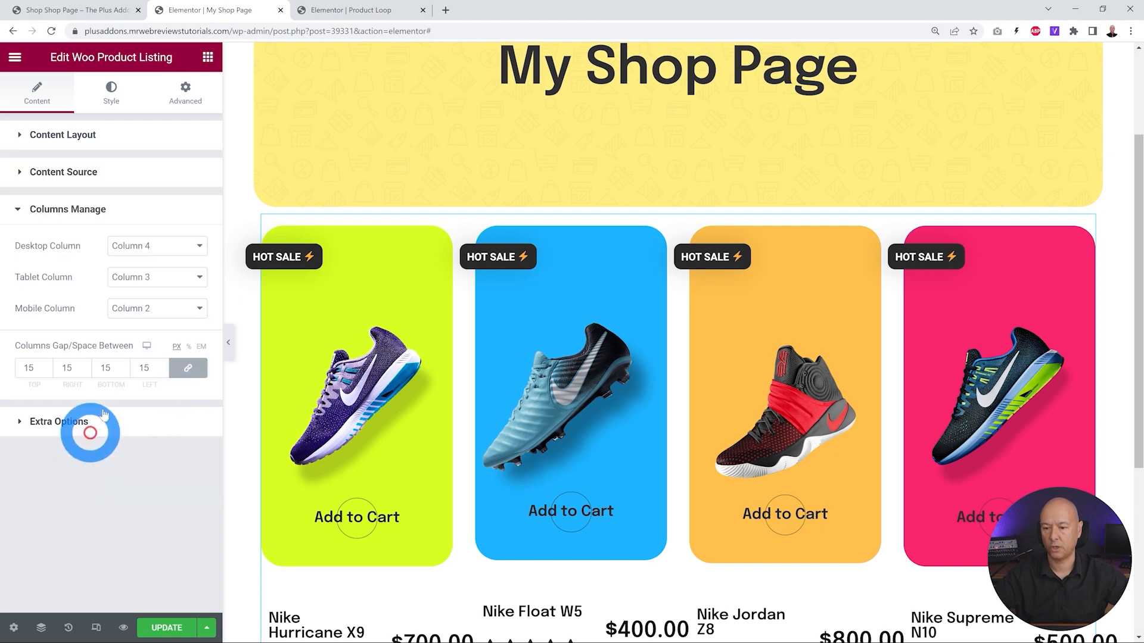
left_click(171, 244)
left_click(160, 297)
left_click(178, 277)
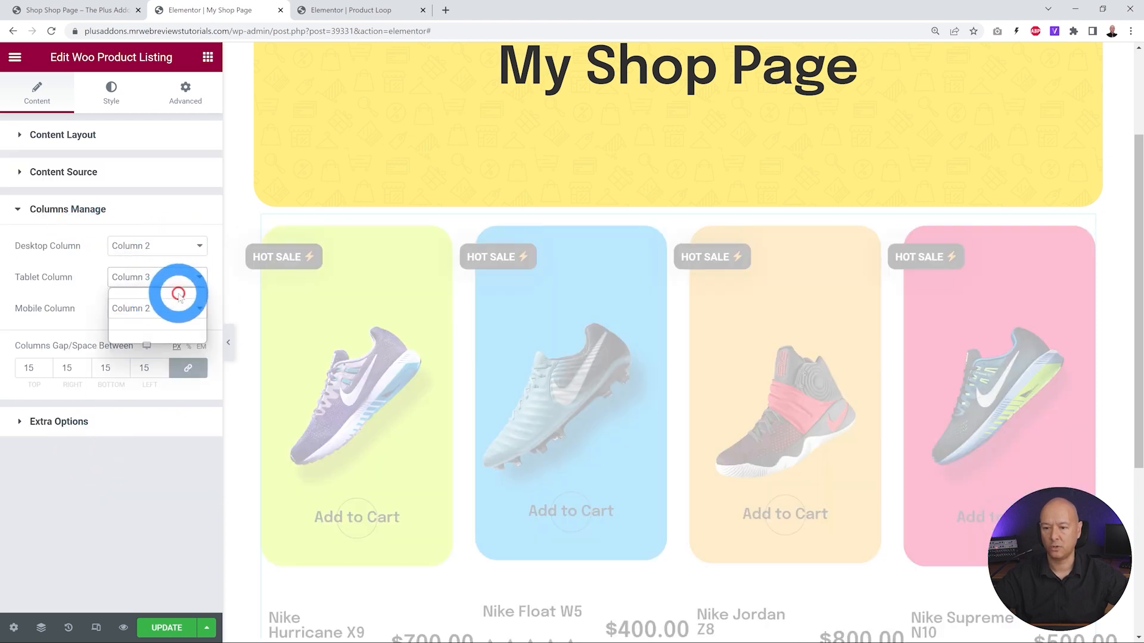
left_click(176, 317)
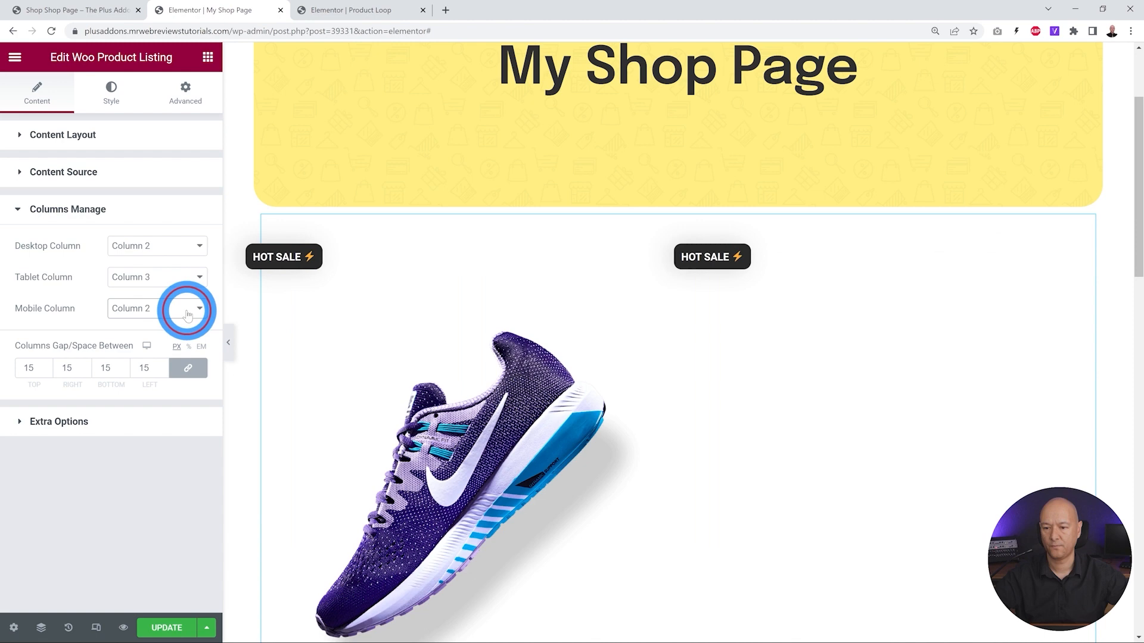
left_click(73, 305)
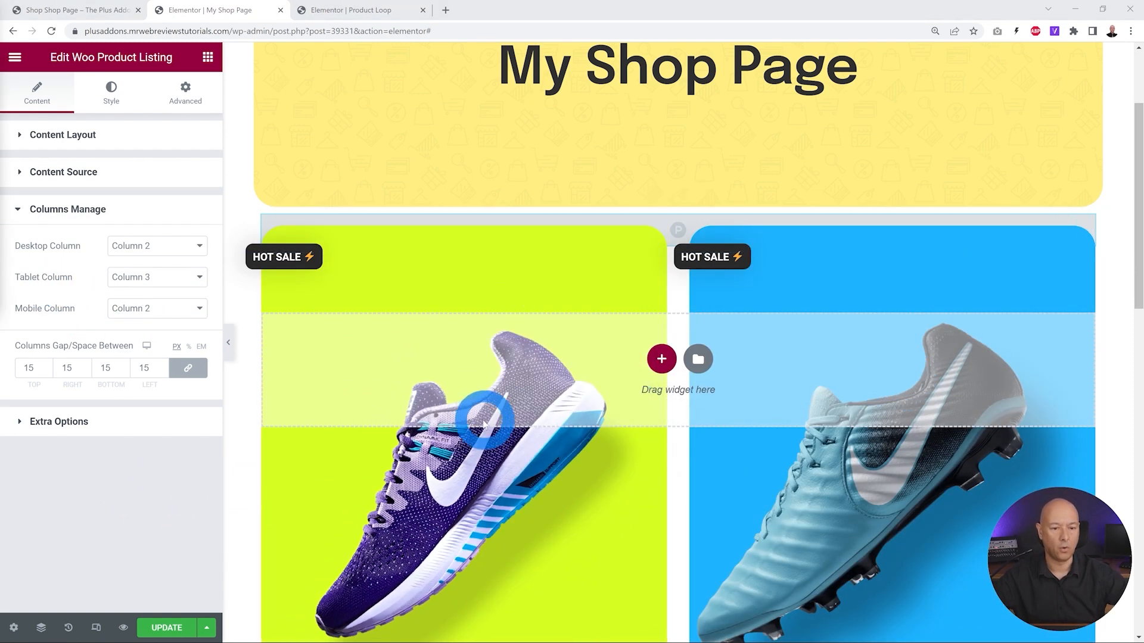
- Compare the card spacing with the live shop page and set the listing's column gap to 30 px on all sides
left_click(115, 10)
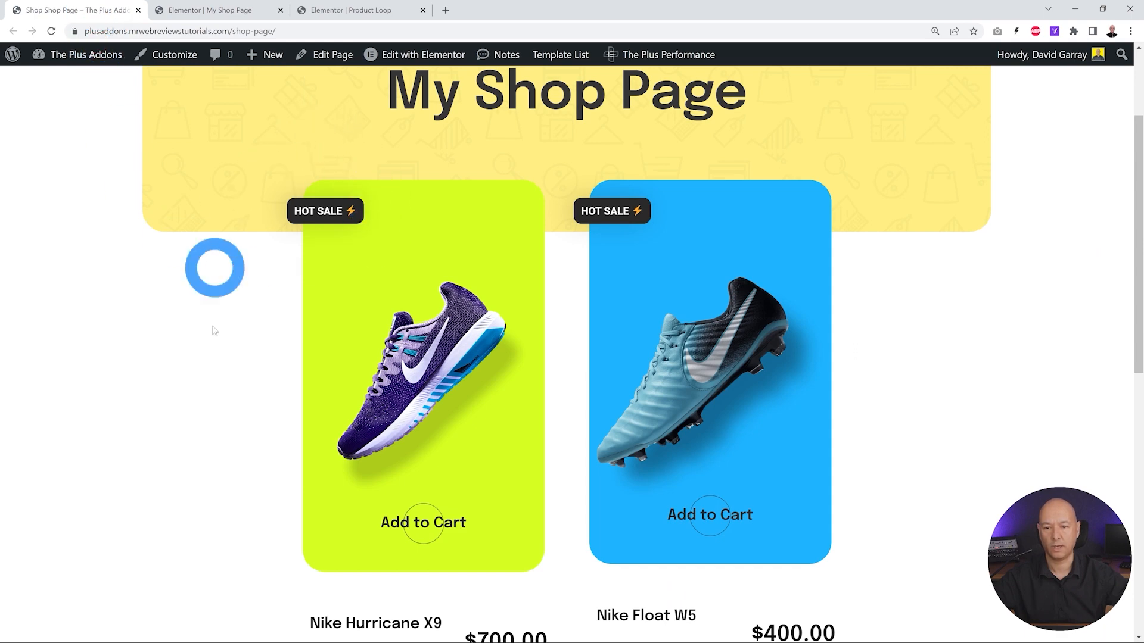
left_click(210, 5)
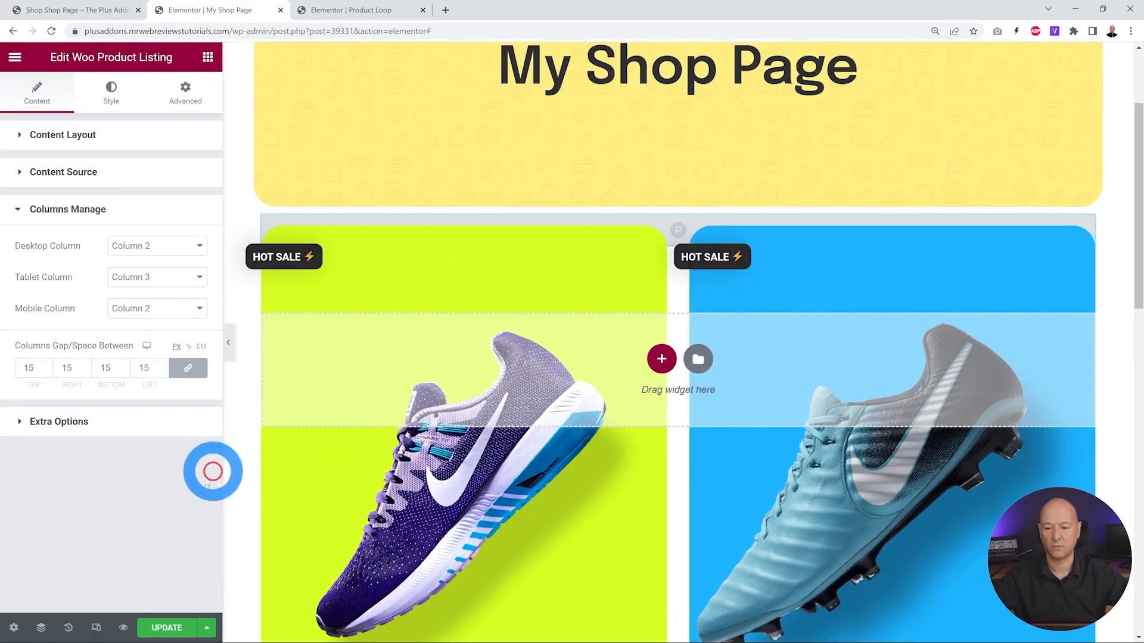
type("30")
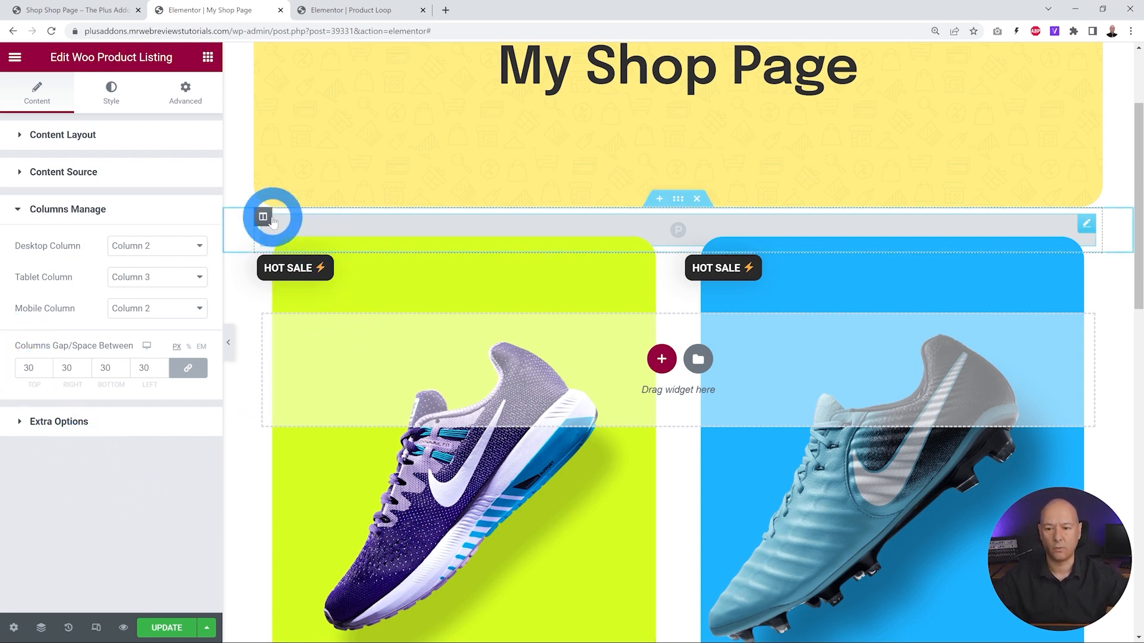
- Set the right and left margins of the column containing the product listing to 200 px each
left_click(264, 220)
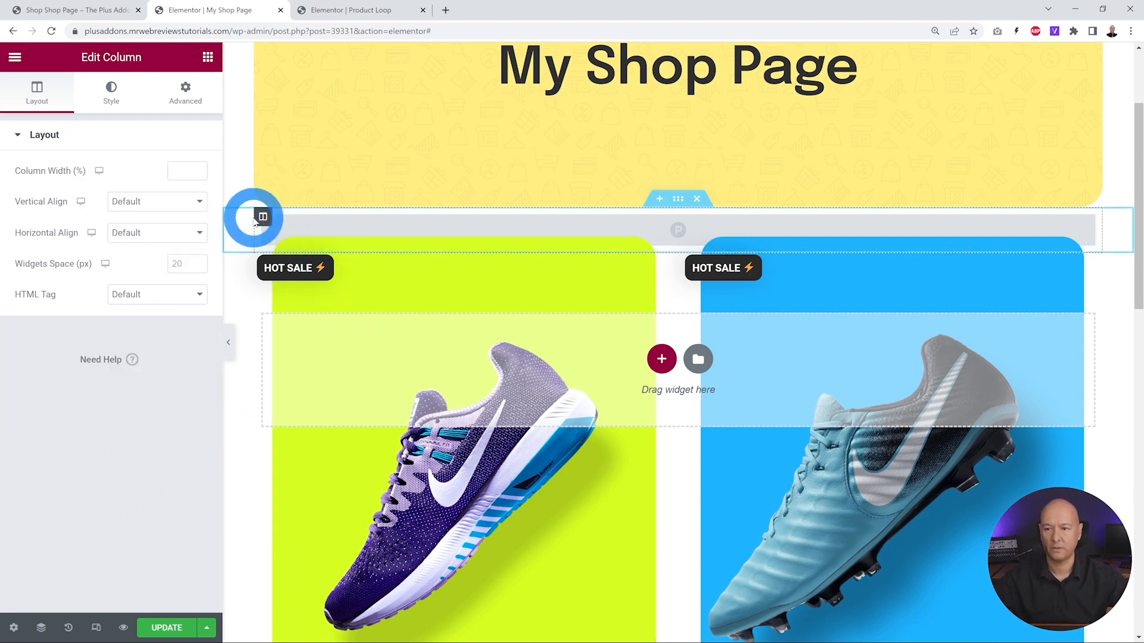
left_click(191, 103)
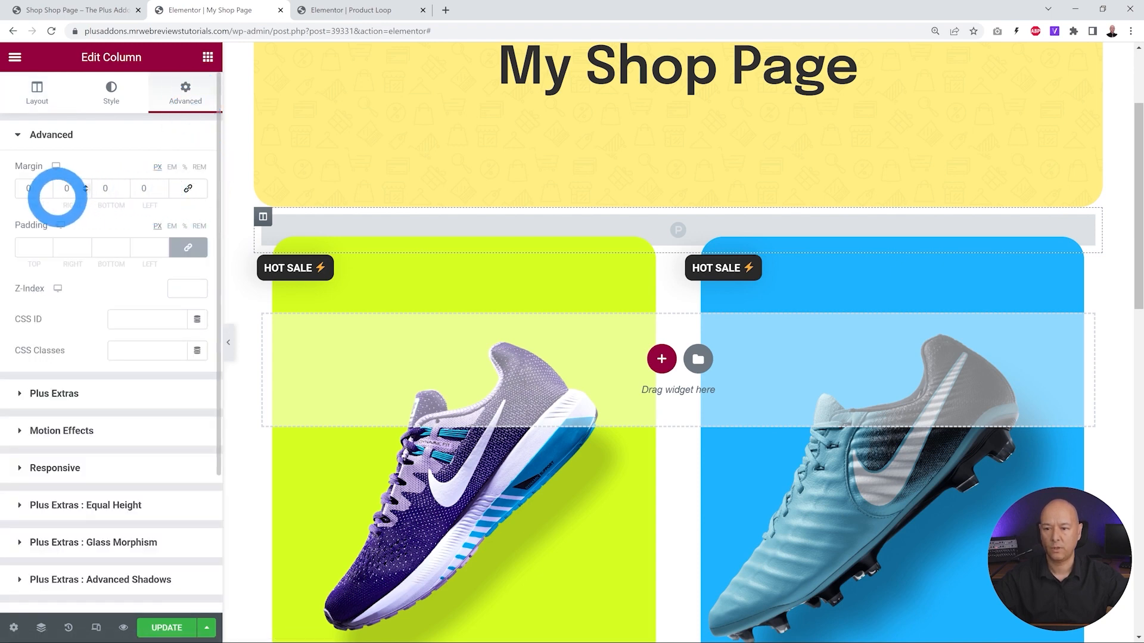
type("200")
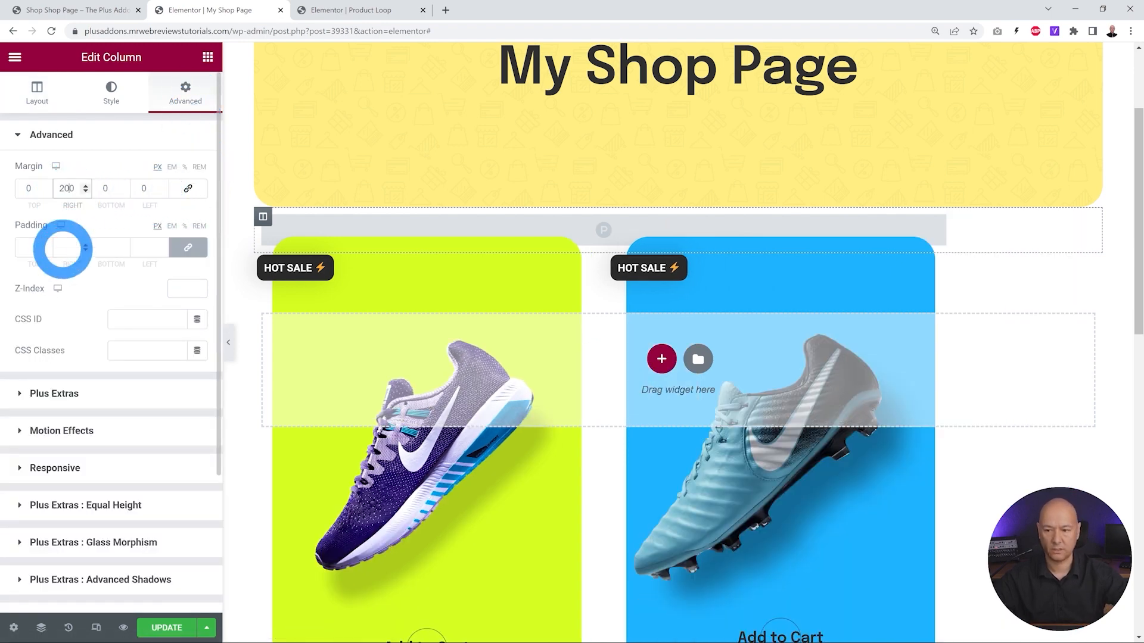
left_click(146, 188)
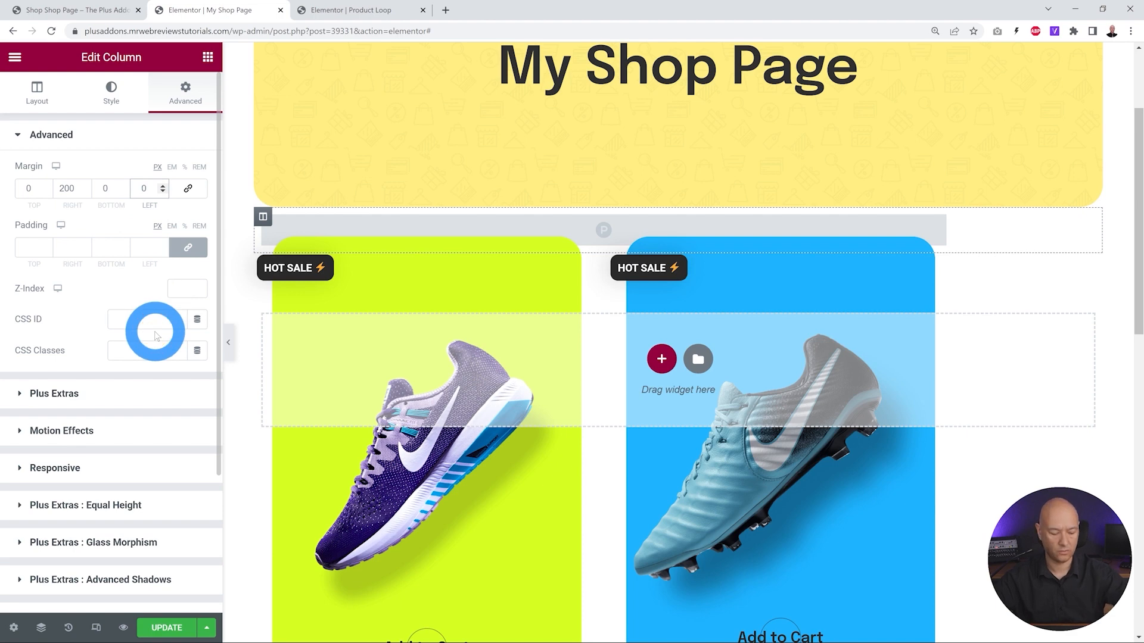
type("200")
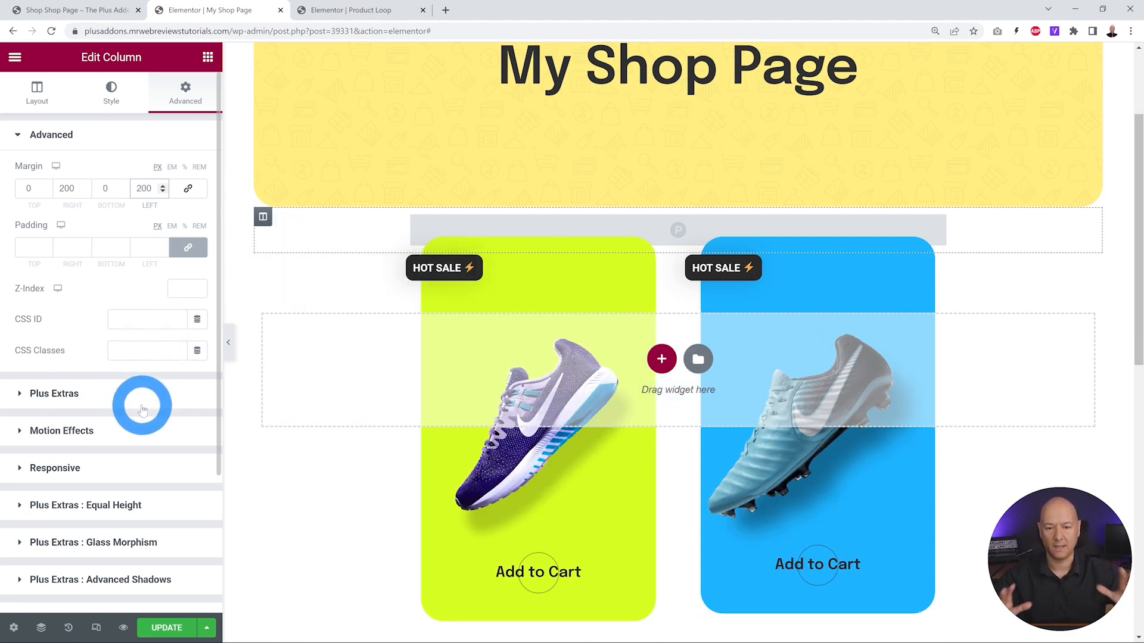
- Compare the cards' overlap with the banner on the live shop page and set the product listing's top margin to -100 px
left_click(78, 10)
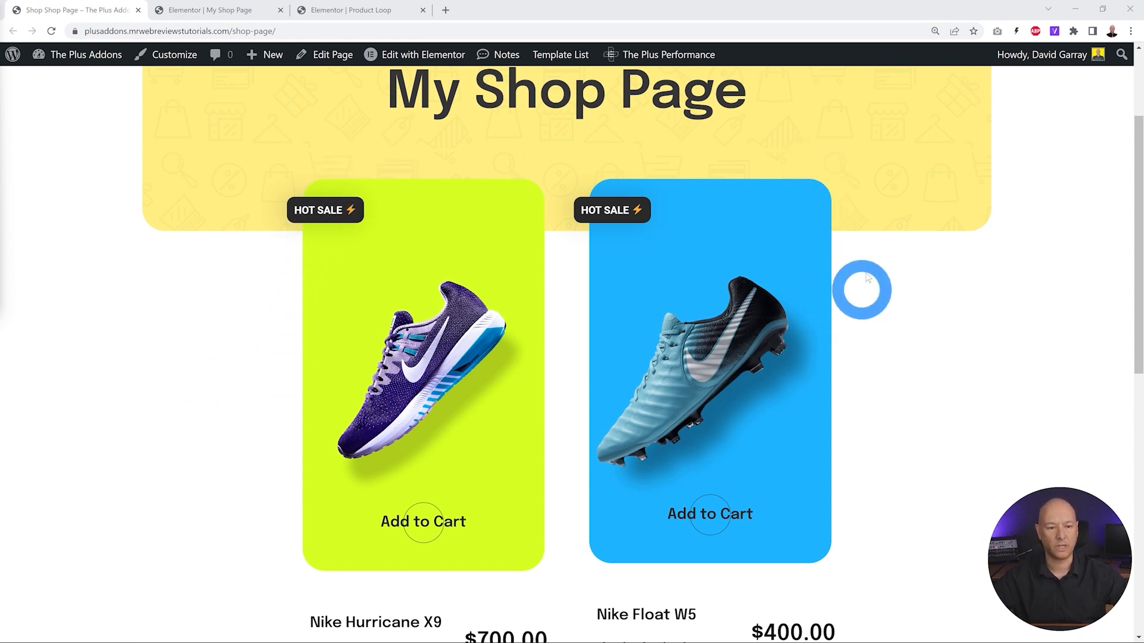
scroll(894, 268, "up", 3)
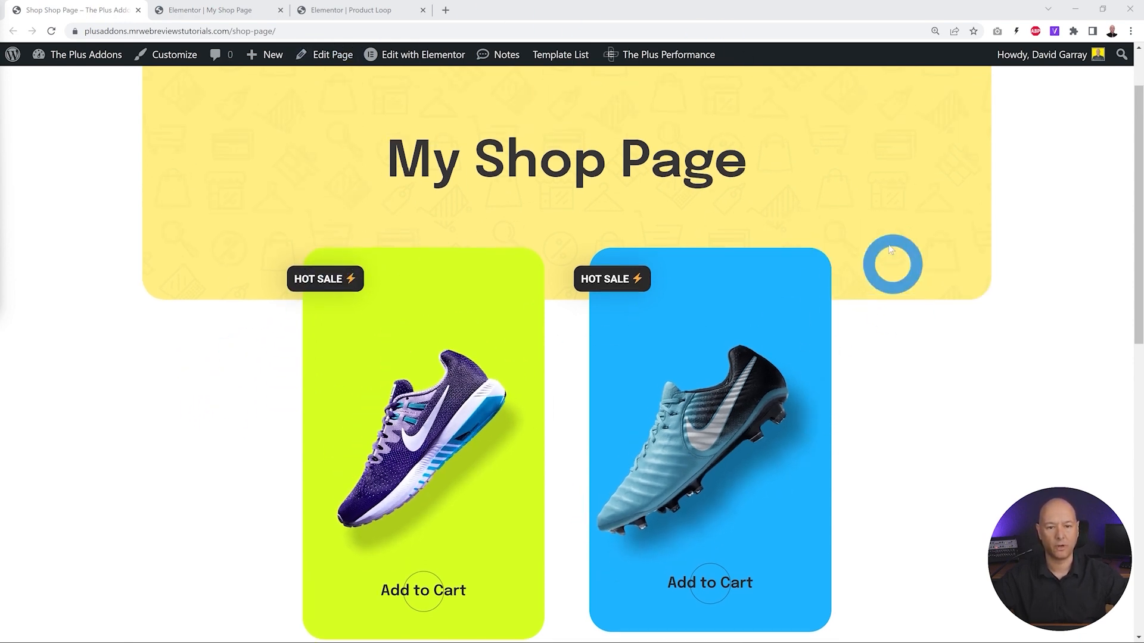
left_click(200, 10)
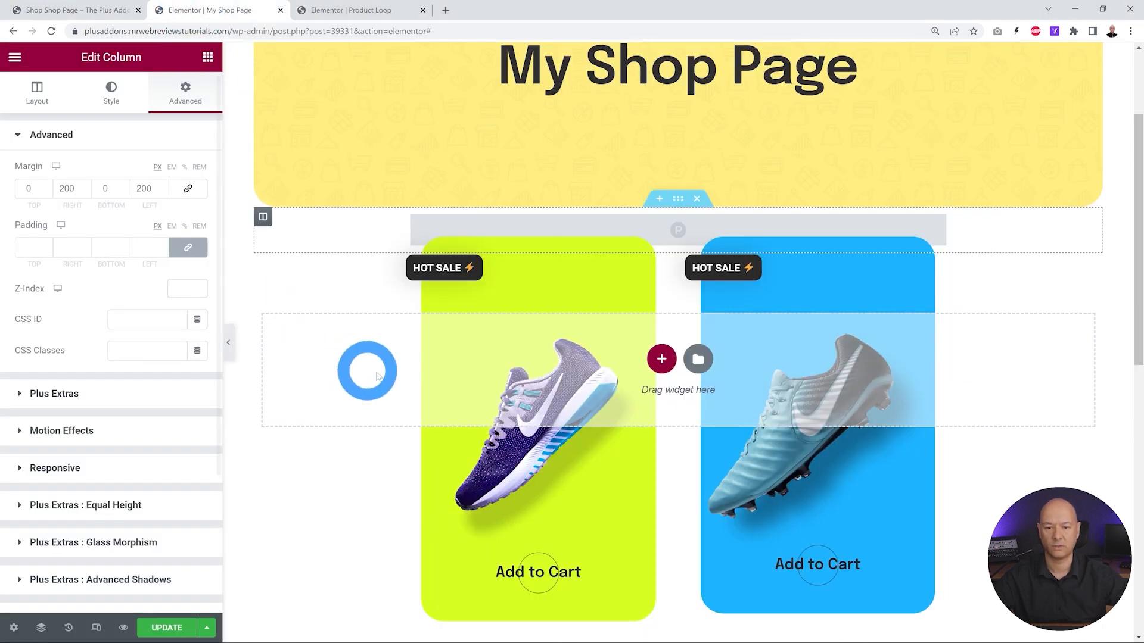
left_click(530, 292)
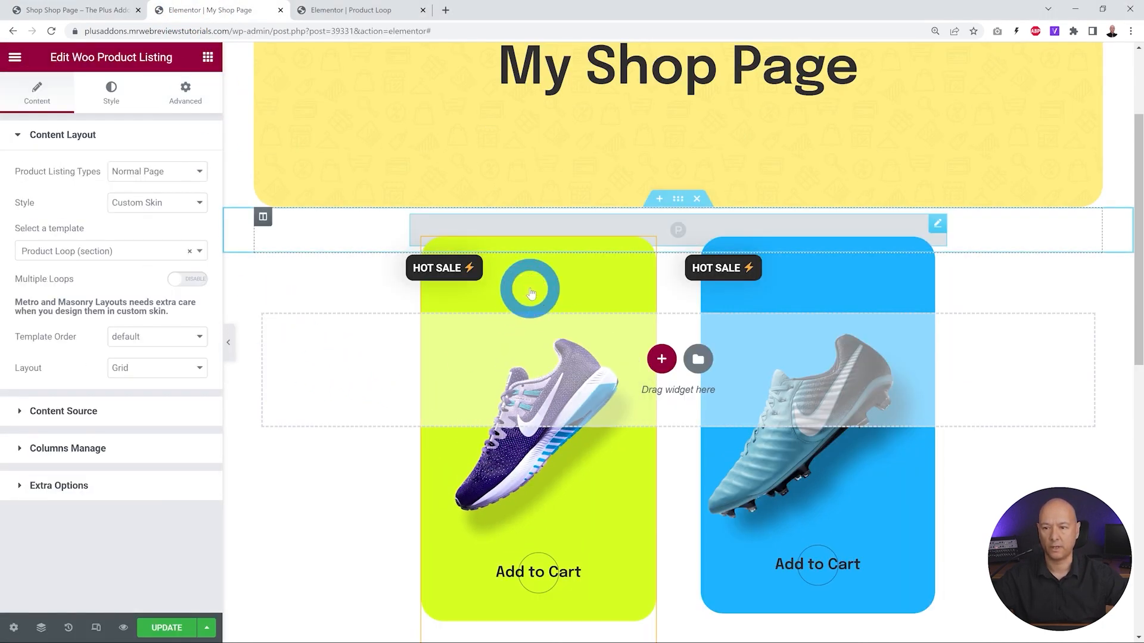
left_click(189, 102)
left_click(184, 191)
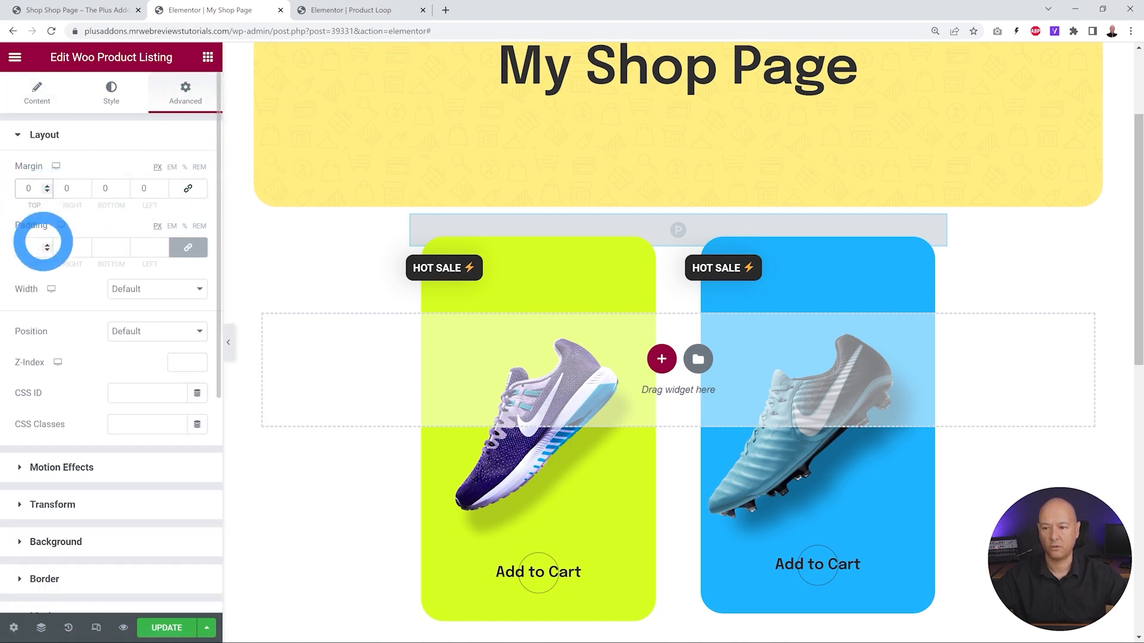
type("-1000")
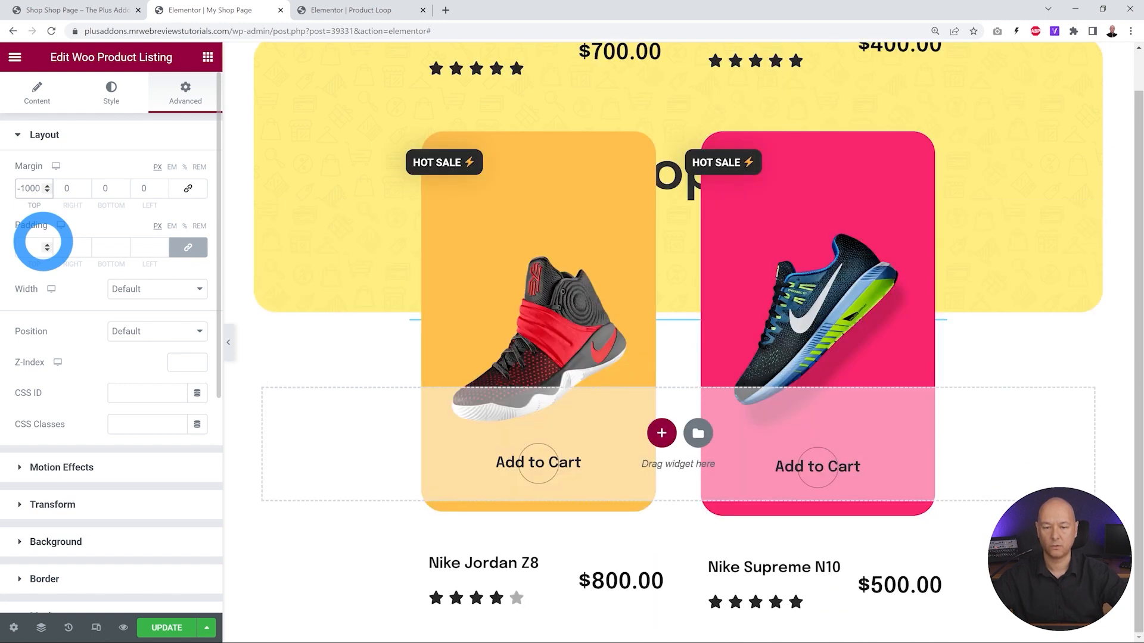
key("BackSpace")
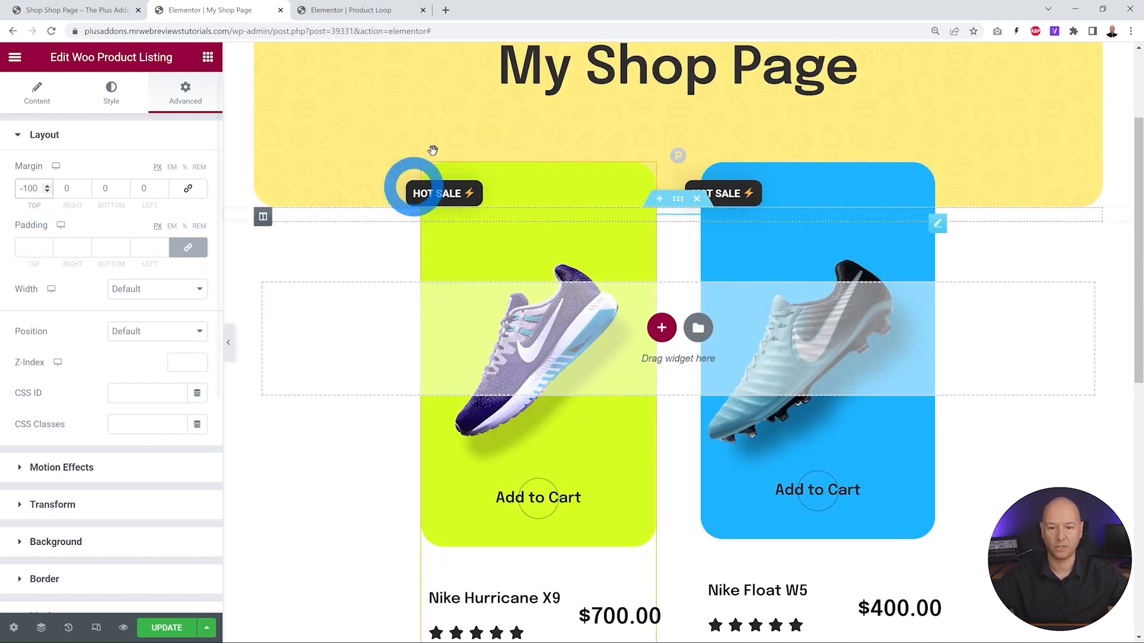
left_click(141, 391)
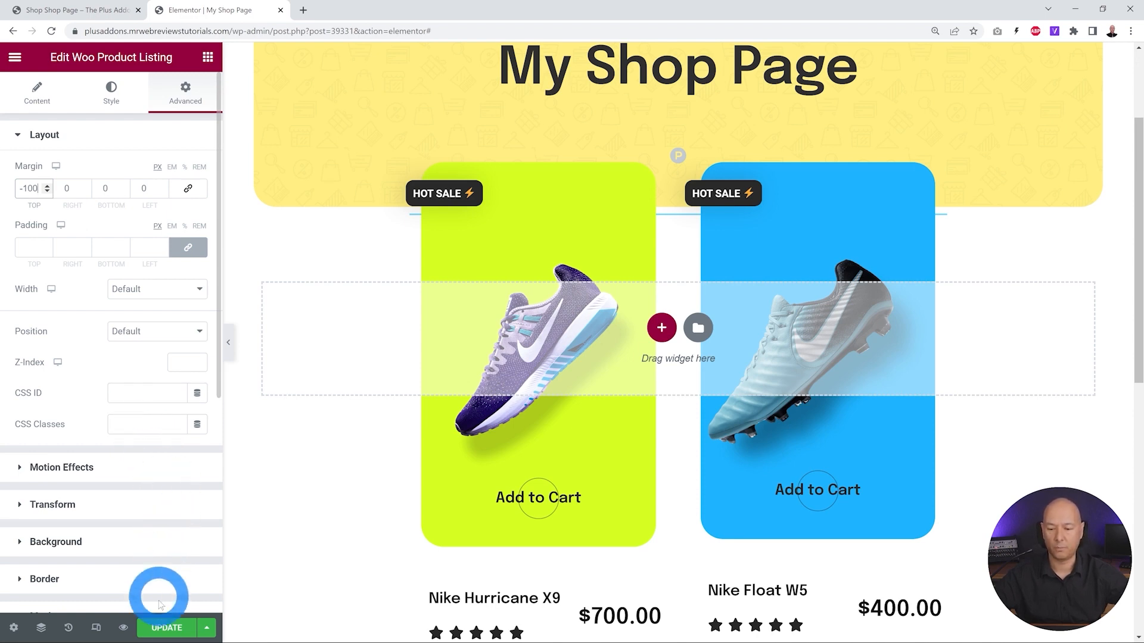
- Update the My Shop Page design and preview it, checking the product cards down the whole page
left_click(160, 625)
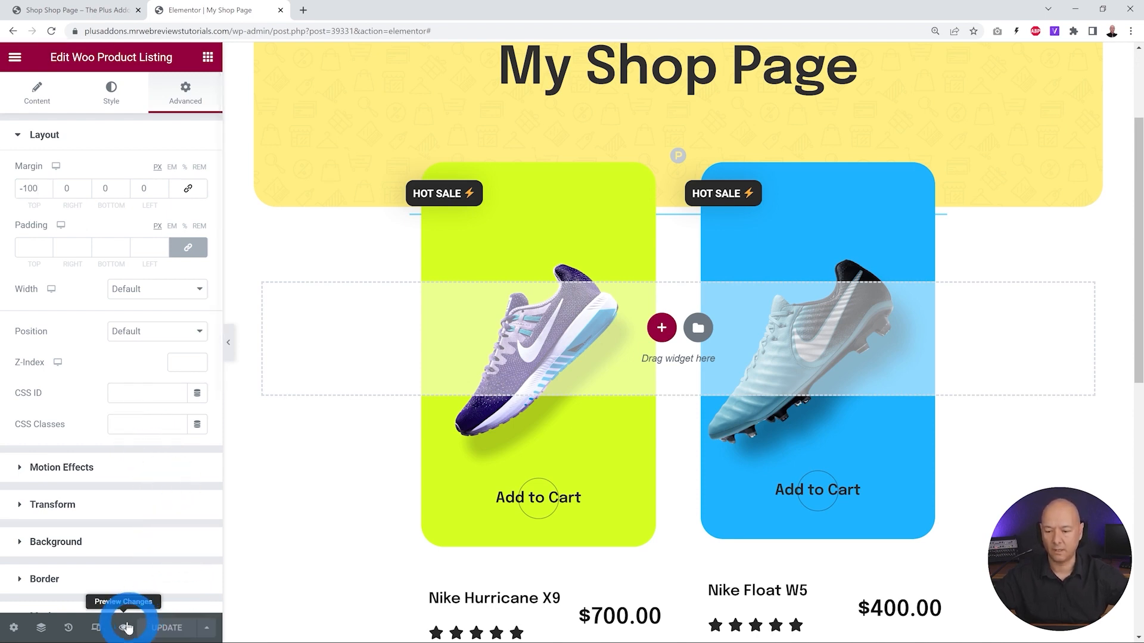
left_click(123, 627)
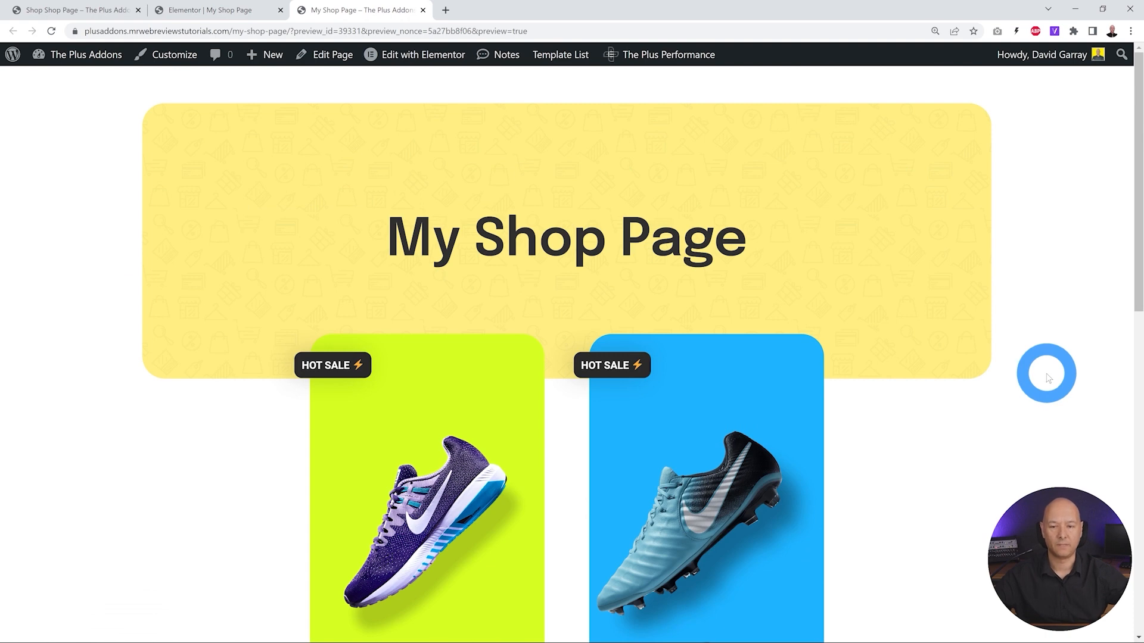
scroll(1048, 377, "down", 3)
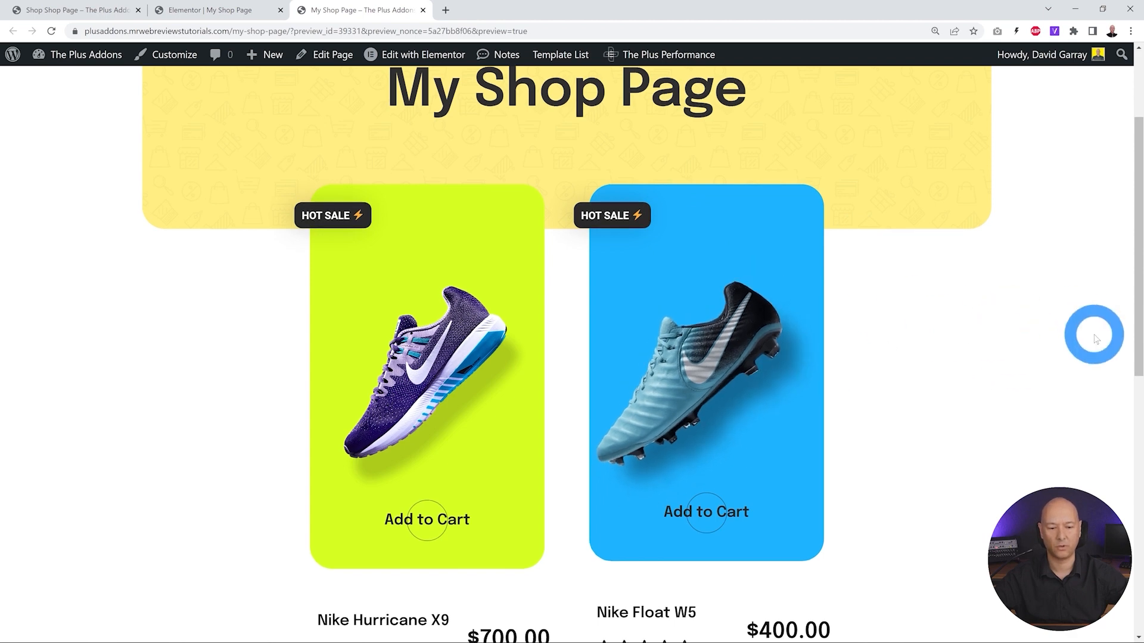
scroll(1083, 345, "down", 3)
scroll(990, 424, "up", 3)
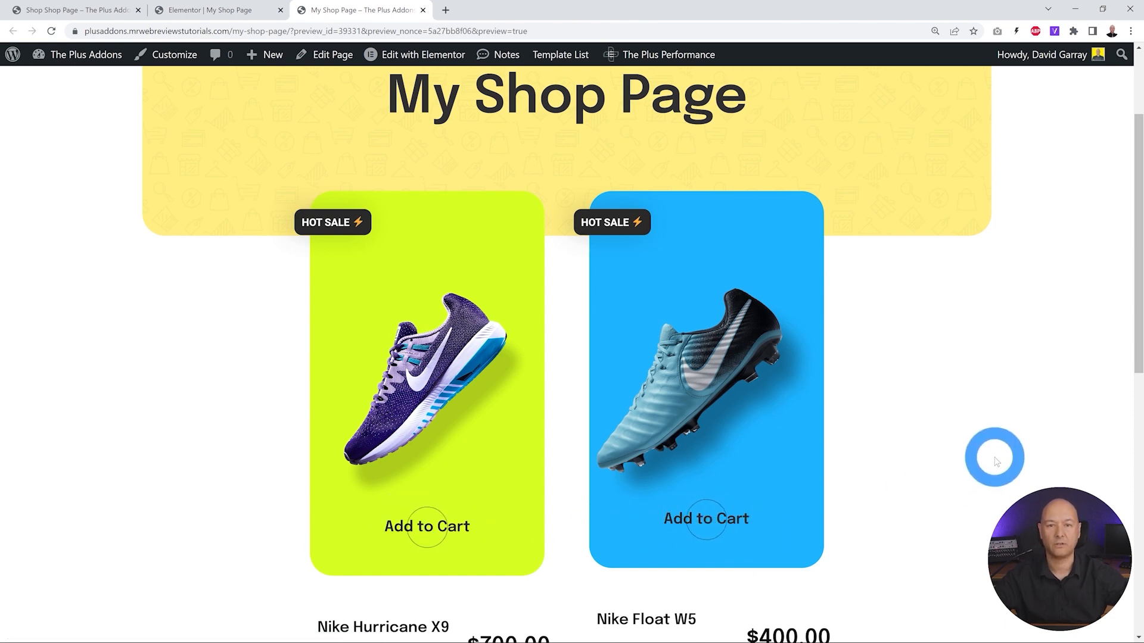
scroll(996, 461, "down", 2)
scroll(996, 462, "down", 7)
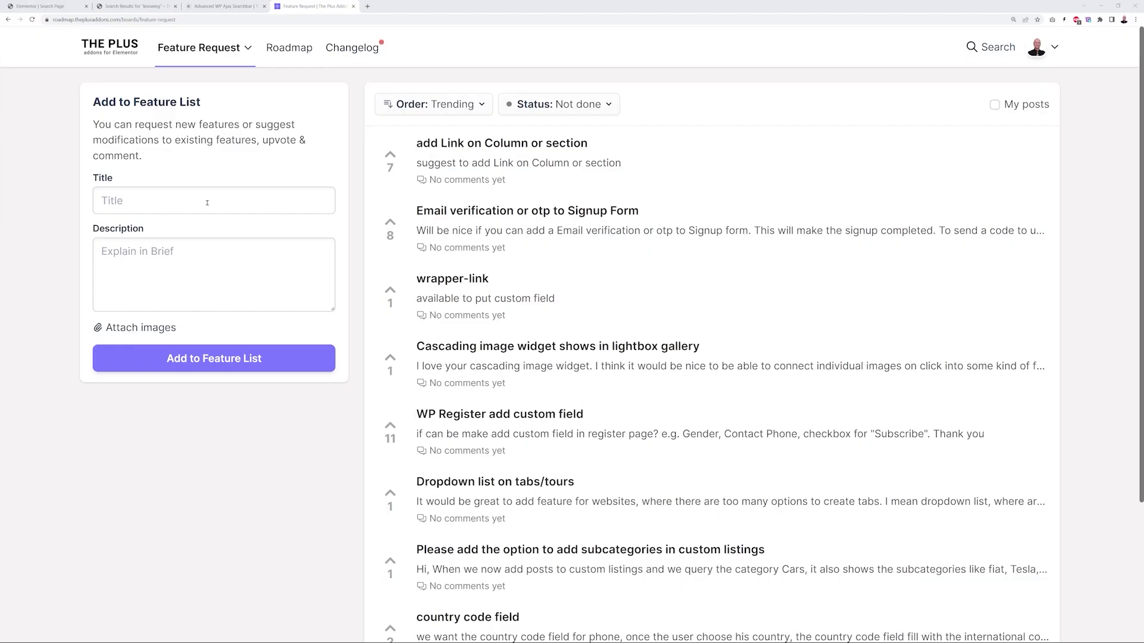
- Begin the title of a new feature request on The Plus Addons Feature Request board
left_click(207, 202)
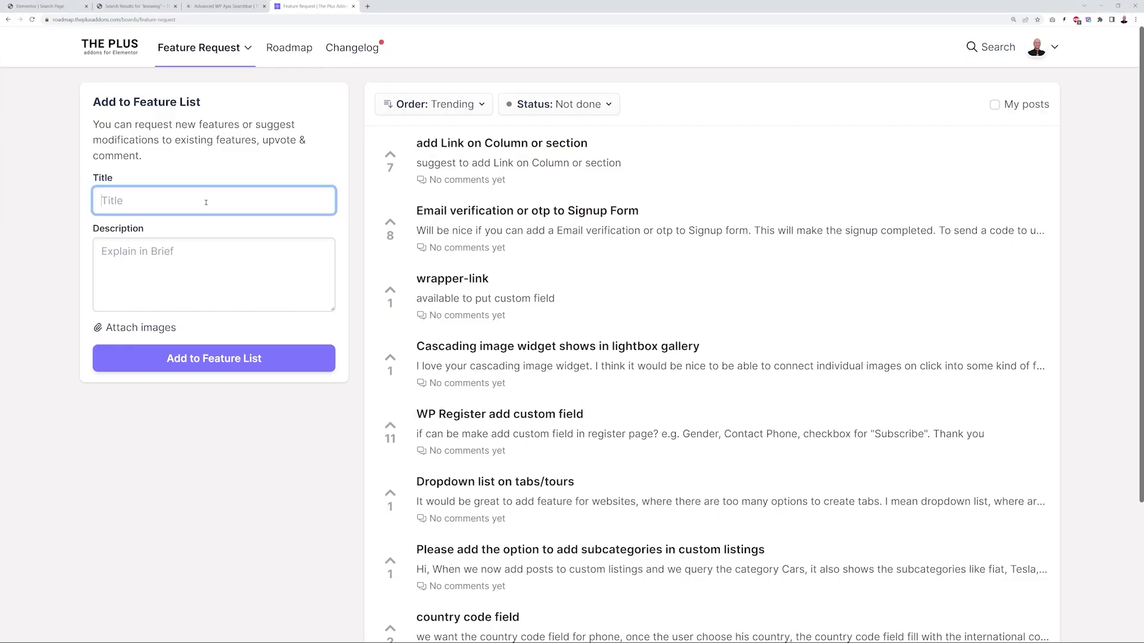